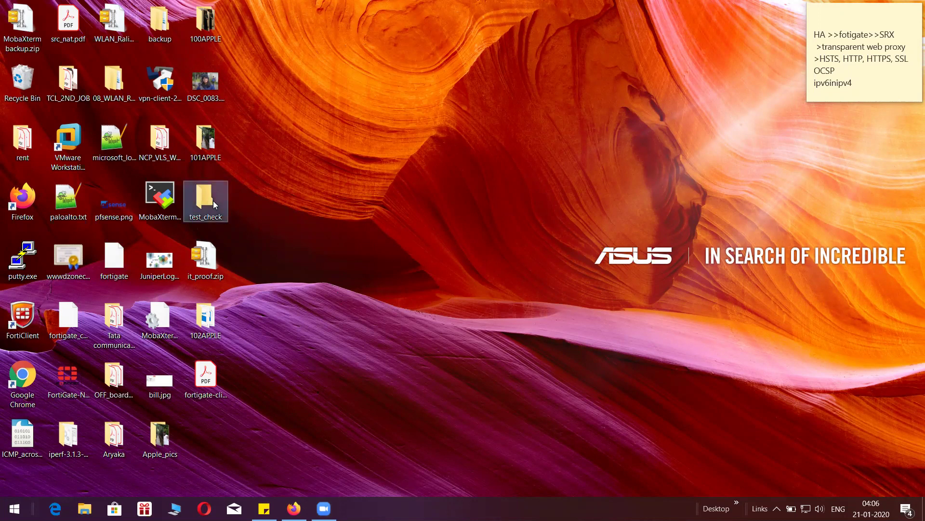
- Delete the test_check desktop folder and move it_proof.zip, 102APPLE and fortigate-cli-ref-60.pdf up into the gap
key("Delete")
left_click_drag(207, 261, 206, 205)
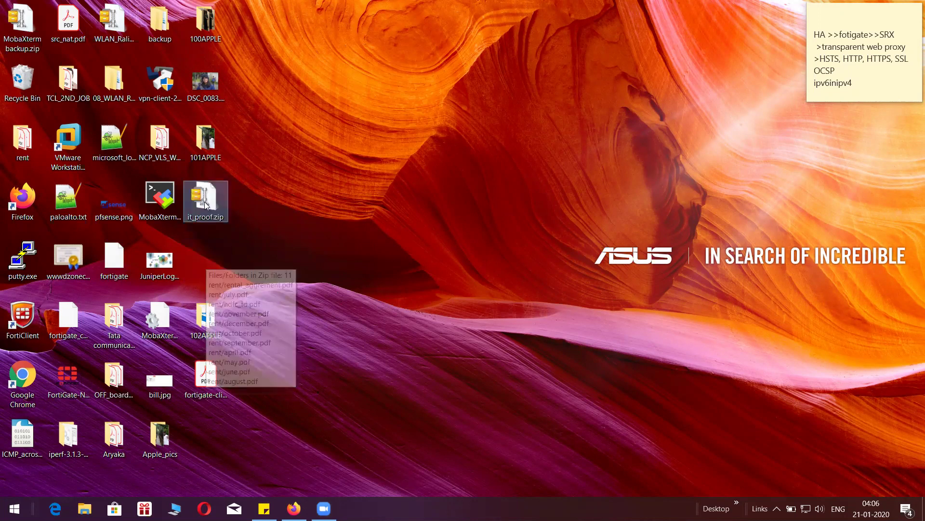
left_click_drag(206, 315, 206, 259)
left_click_drag(208, 378, 206, 319)
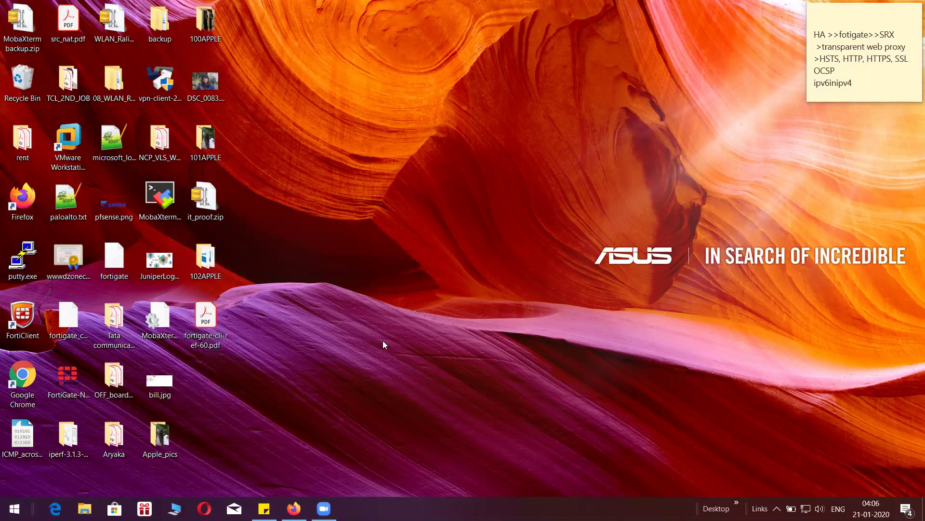
- In File Explorer, browse to WORK (T:) > Work > Checkpoint Software and select Checkpoint.ova
left_click(84, 508)
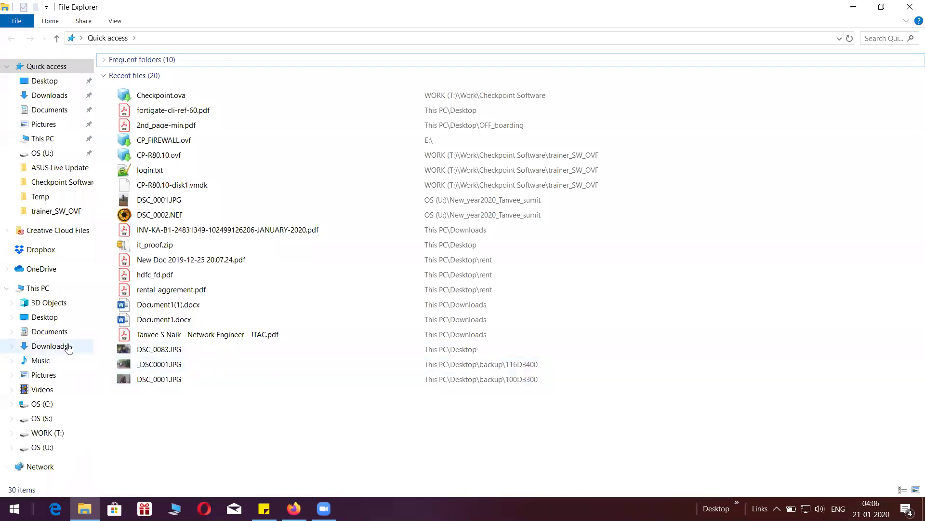
left_click(52, 289)
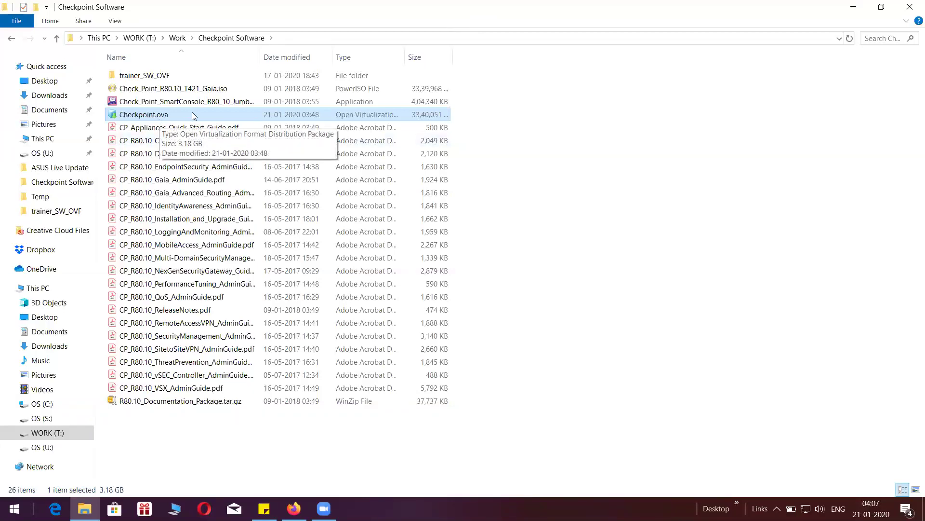
left_click(195, 89)
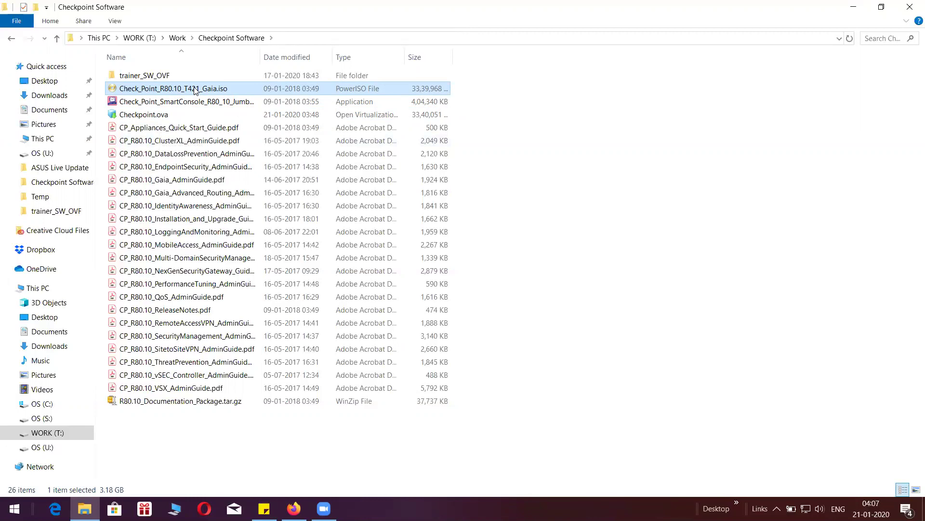
left_click(162, 117)
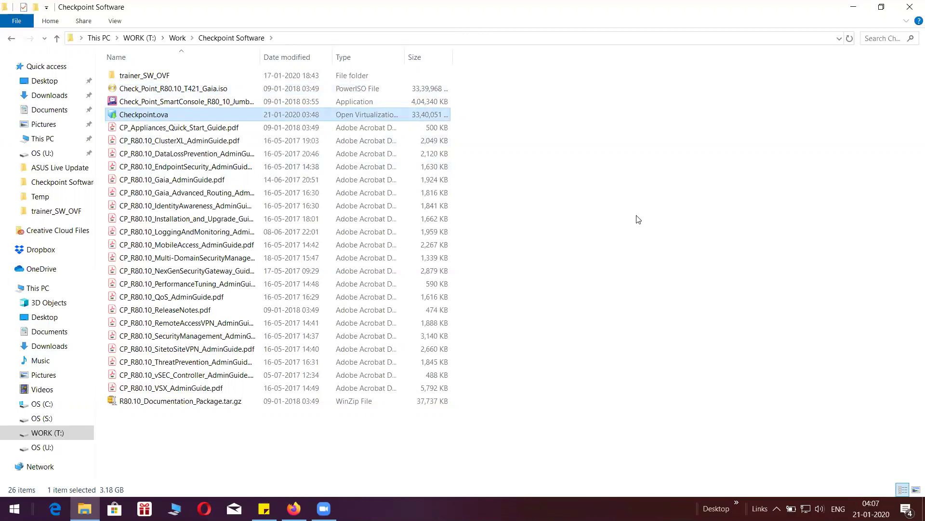
- Open Checkpoint.ova, append _MGT to the VM name, and import it as Checkpoint_MGT
key("Return")
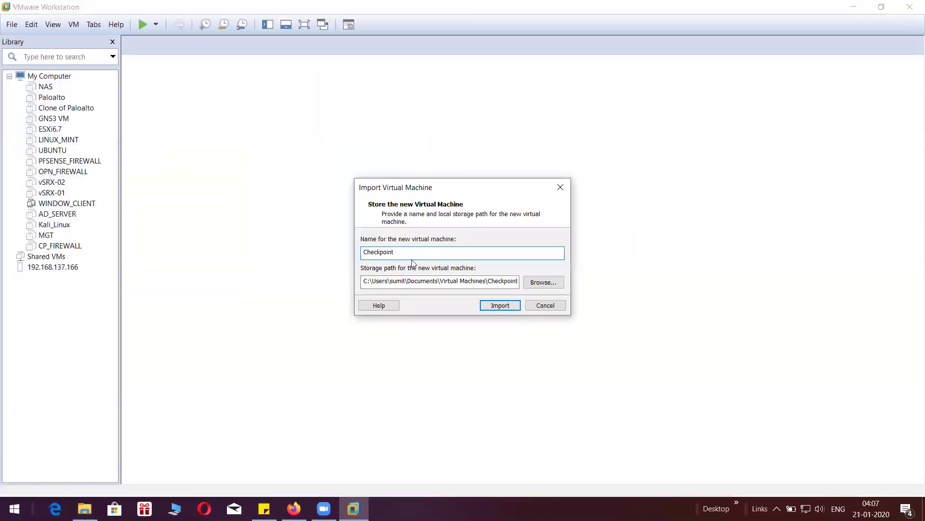
type("_MGT")
left_click(500, 305)
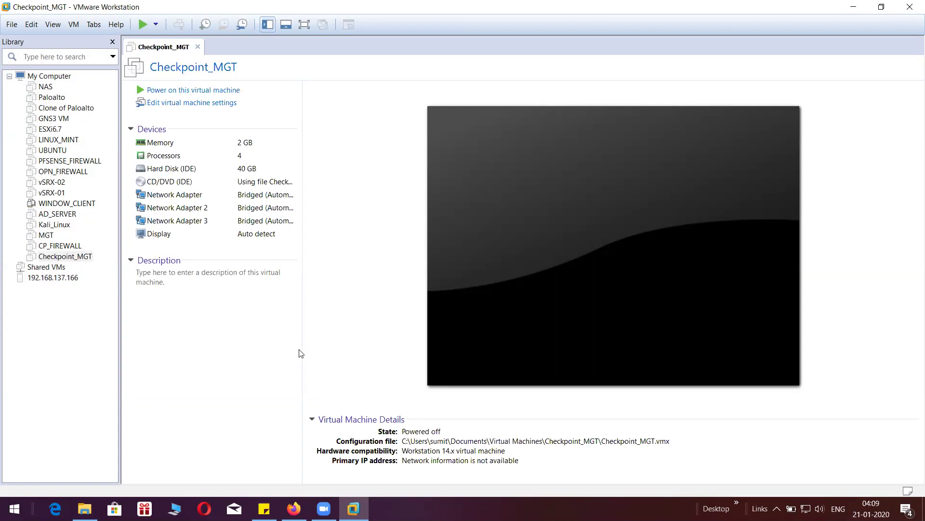
- Open Checkpoint.ova from Explorer again, append _FW_01 to the name, and import it
left_click(84, 508)
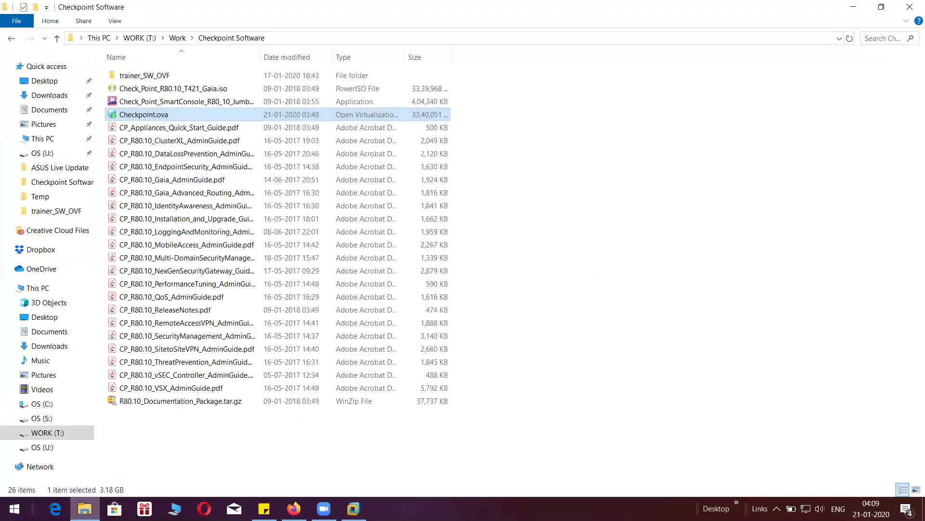
double_click(181, 115)
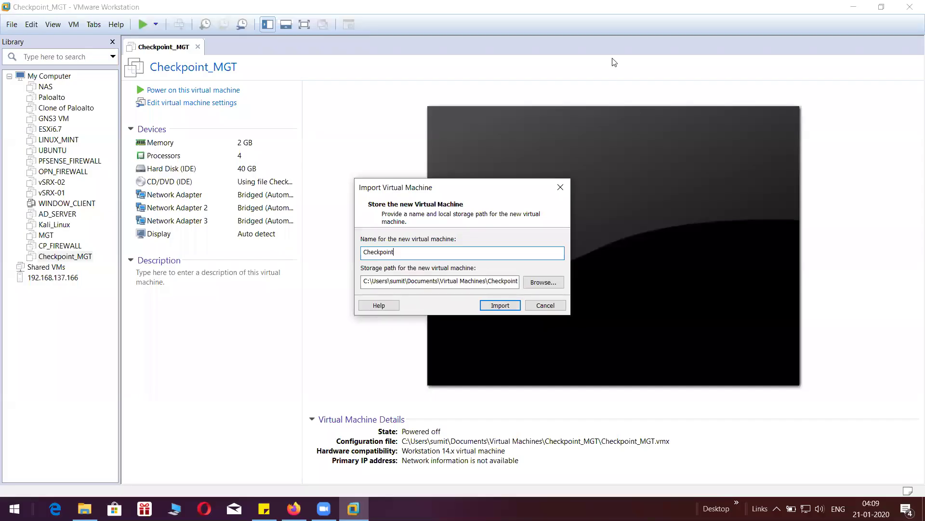
type("_FW_01")
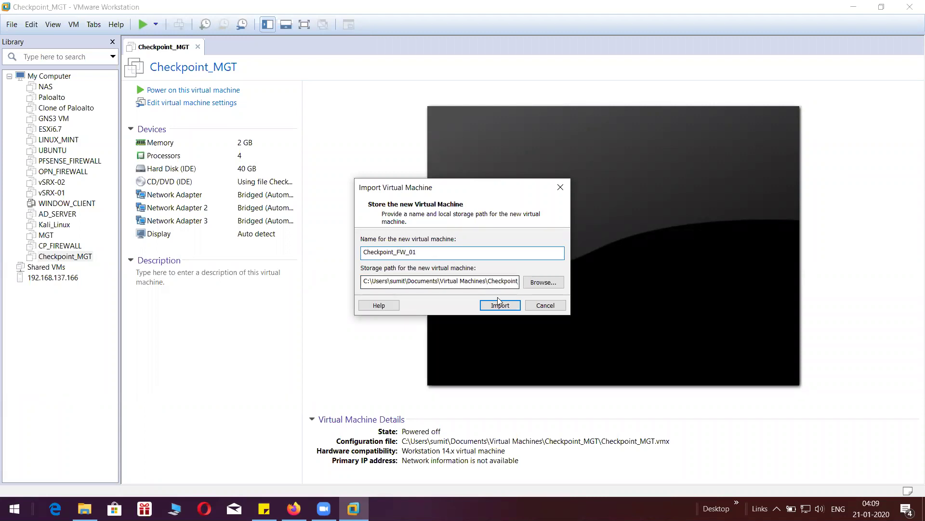
left_click(496, 306)
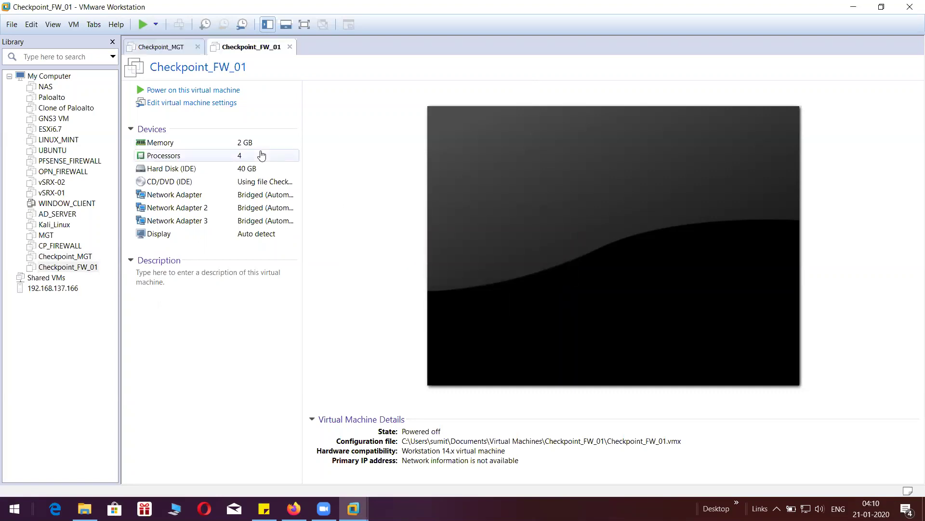
- Power on both the Checkpoint_MGT and Checkpoint_FW_01 virtual machines
left_click(171, 51)
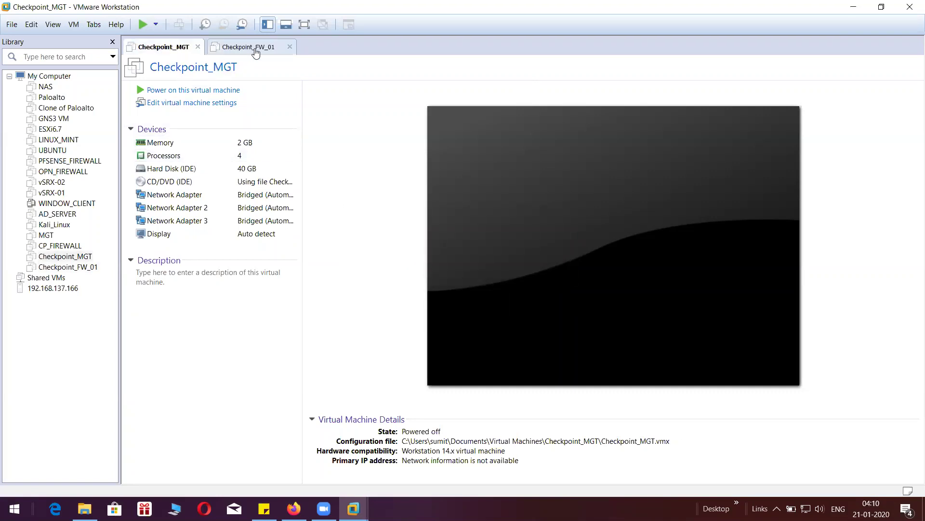
left_click(254, 50)
left_click(168, 48)
left_click(166, 93)
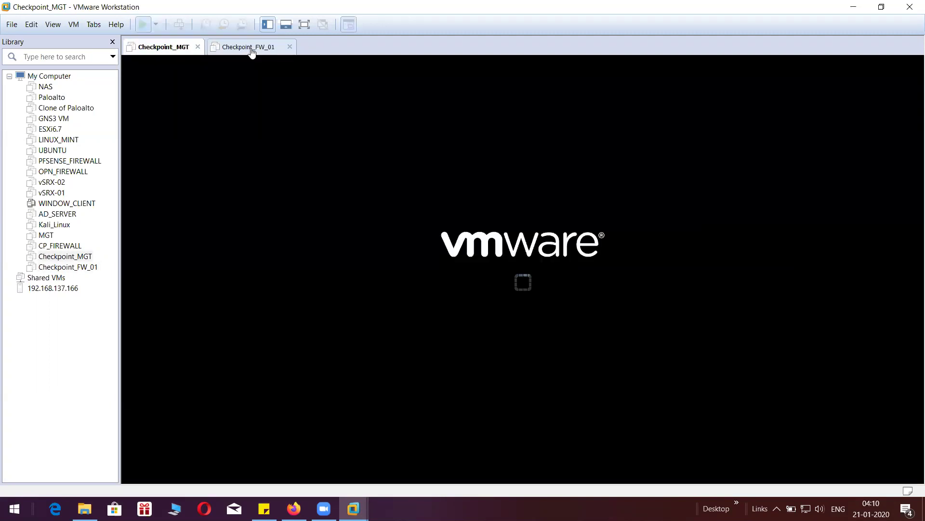
left_click(249, 48)
left_click(219, 92)
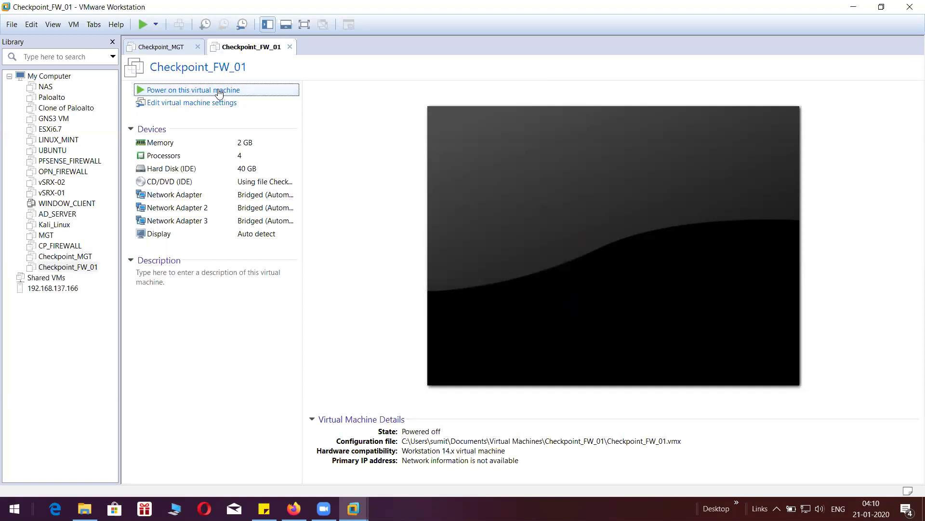
left_click(178, 47)
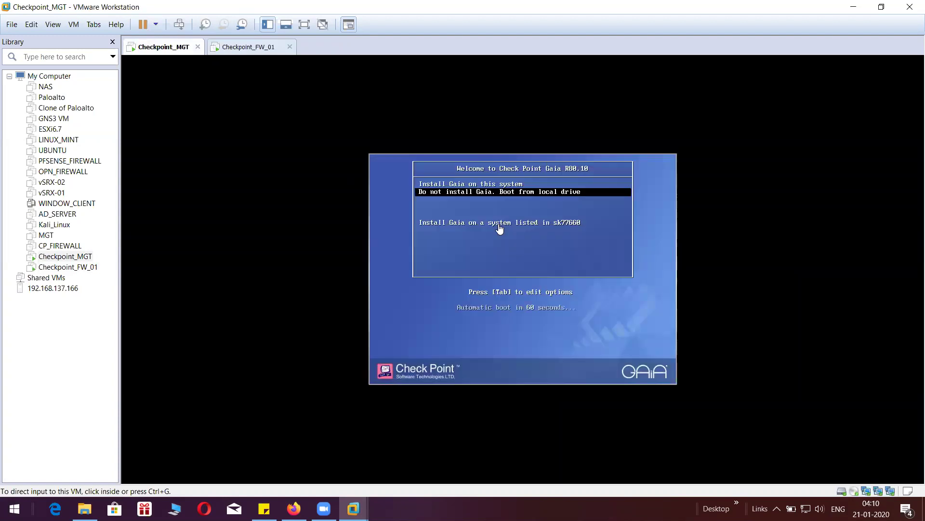
- Choose Install Gaia on this system in Checkpoint_MGT's boot menu and view it full screen
left_click(499, 228)
key("Up")
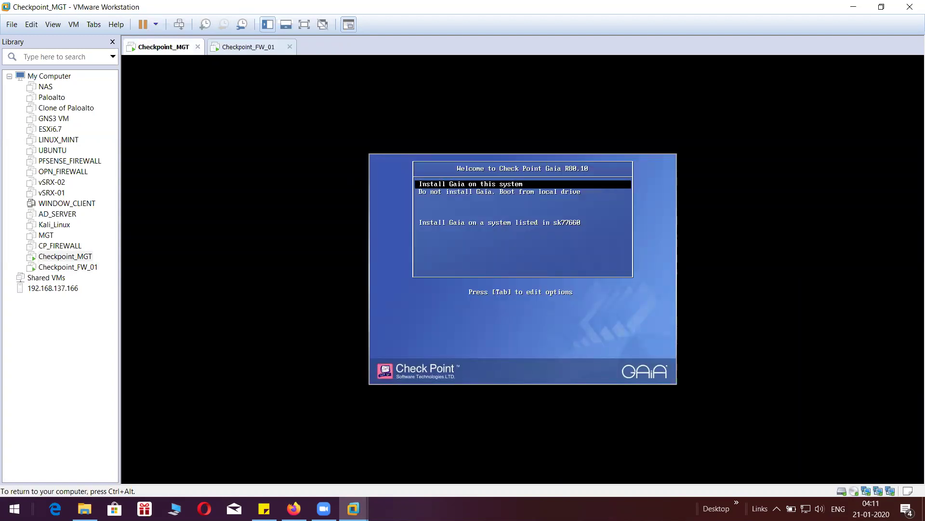
key("Return")
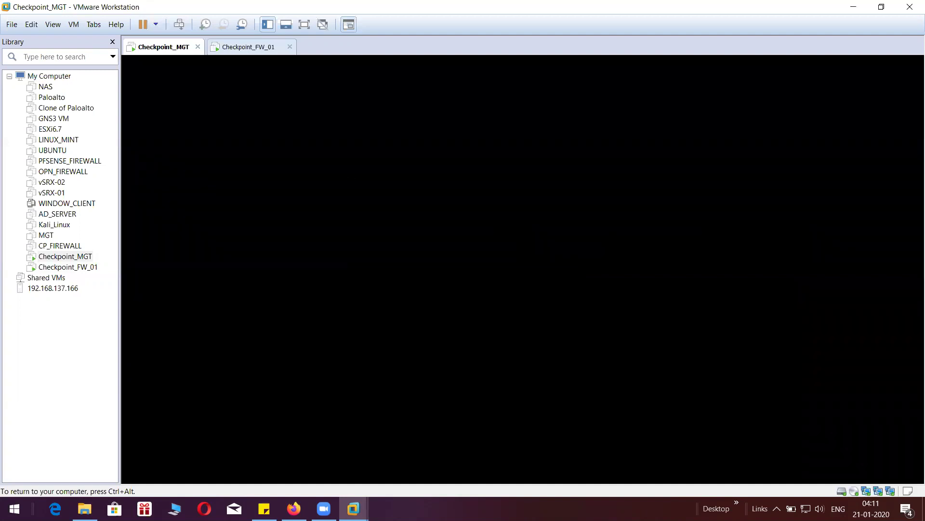
key("ctrl+alt")
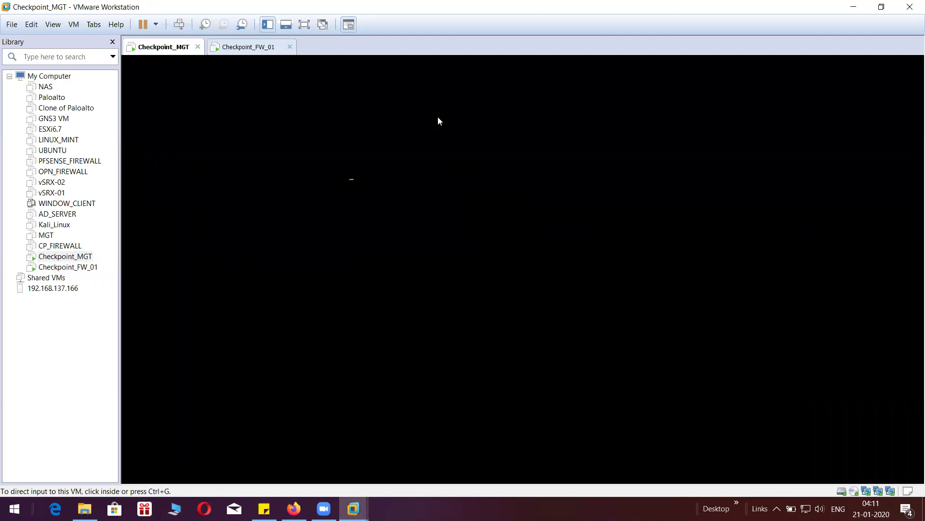
left_click(302, 26)
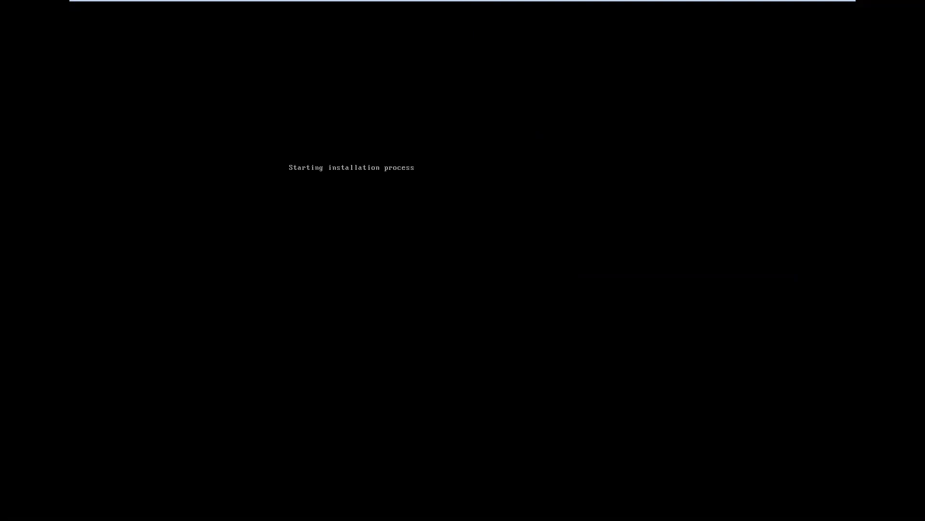
- Exit full screen and start Install Gaia on this system on Checkpoint_FW_01
key("ctrl+alt")
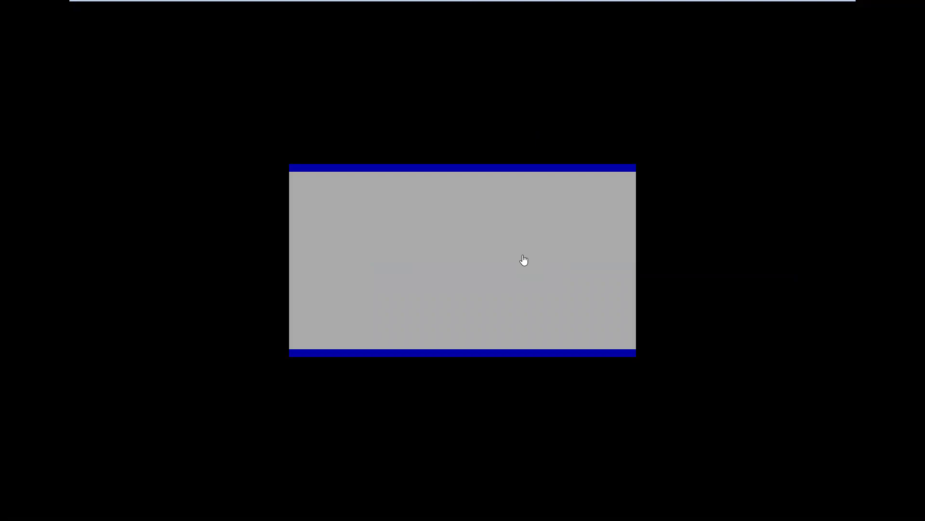
mouse_move(714, 5)
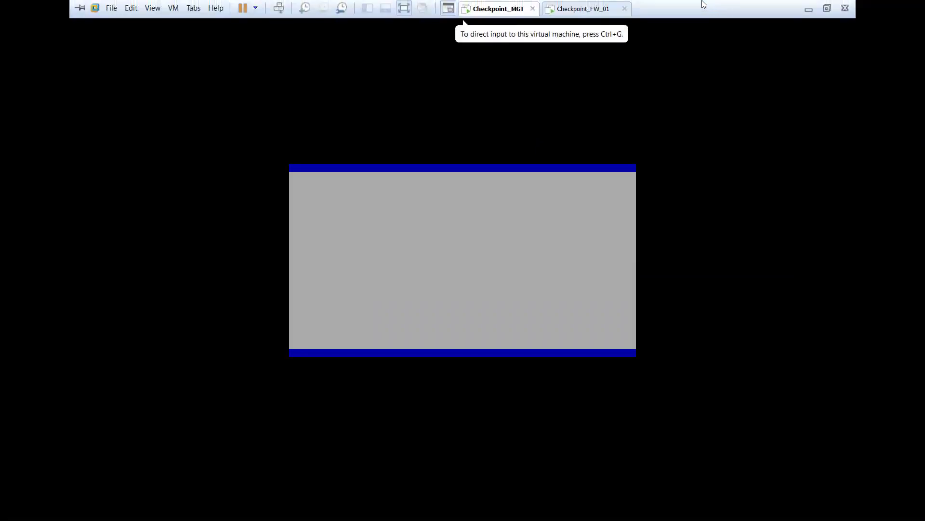
left_click(404, 9)
left_click(248, 49)
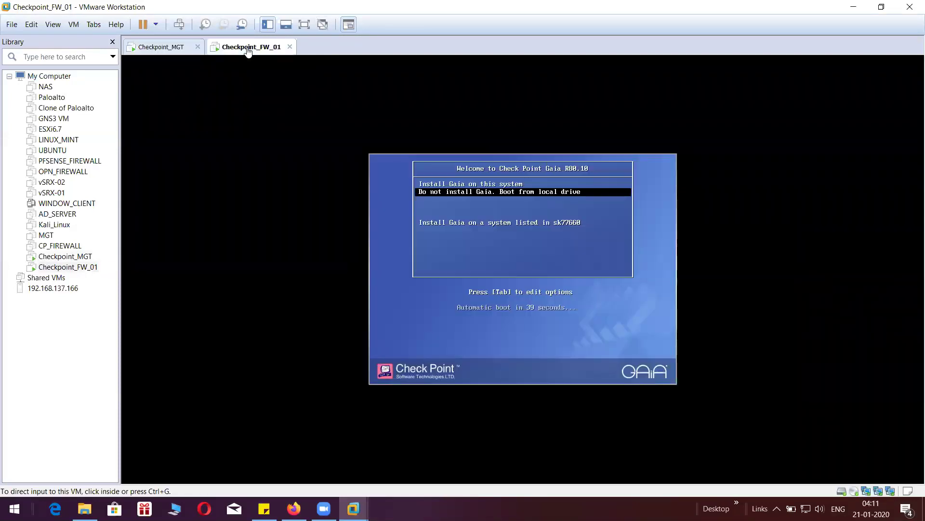
left_click(566, 251)
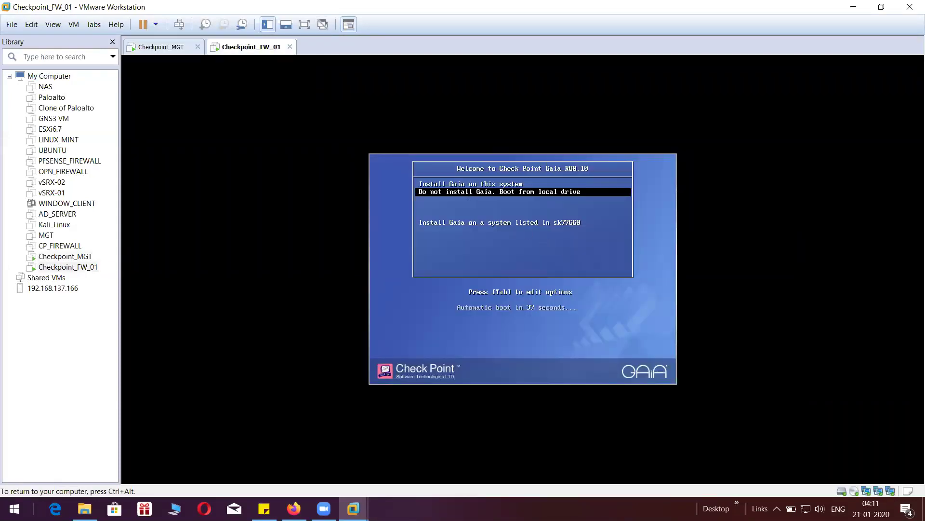
key("Up")
key("Return")
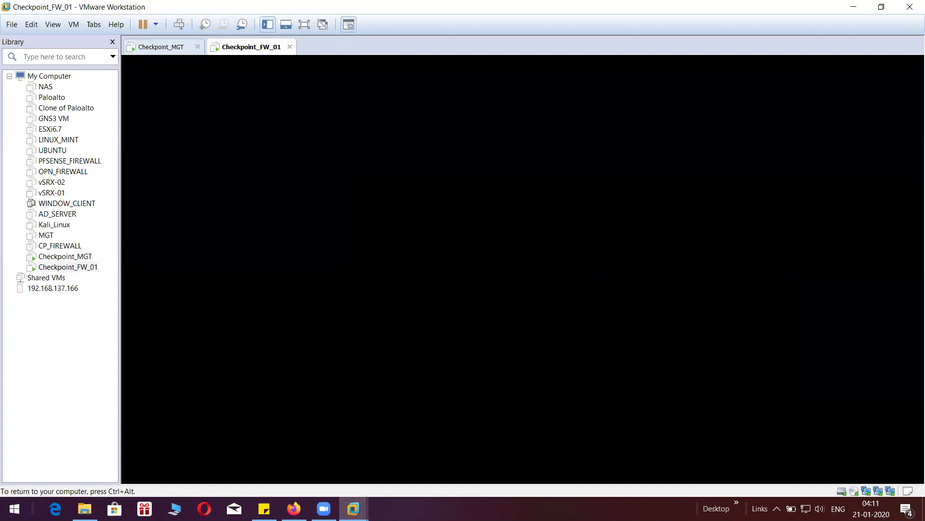
key("ctrl+alt")
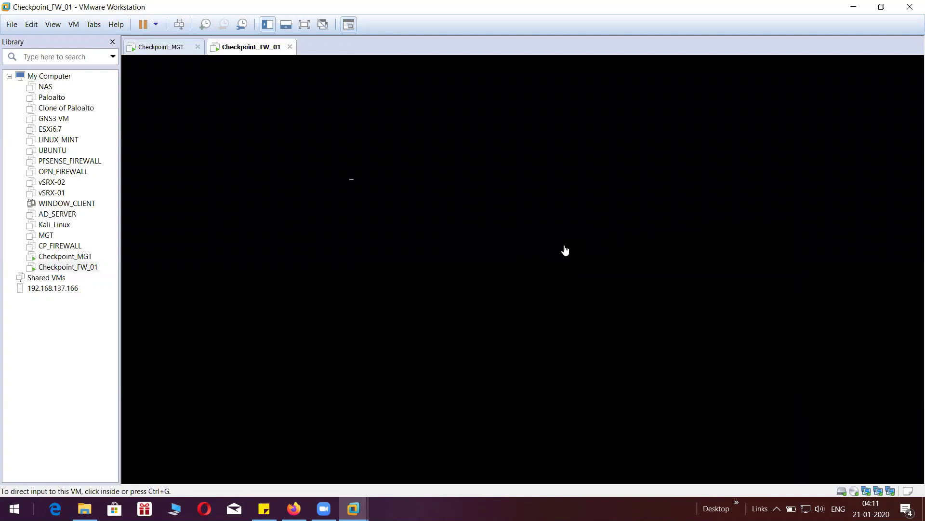
- Check both VMs' installer progress, then show the Checkpoint_MGT console full screen
left_click(166, 48)
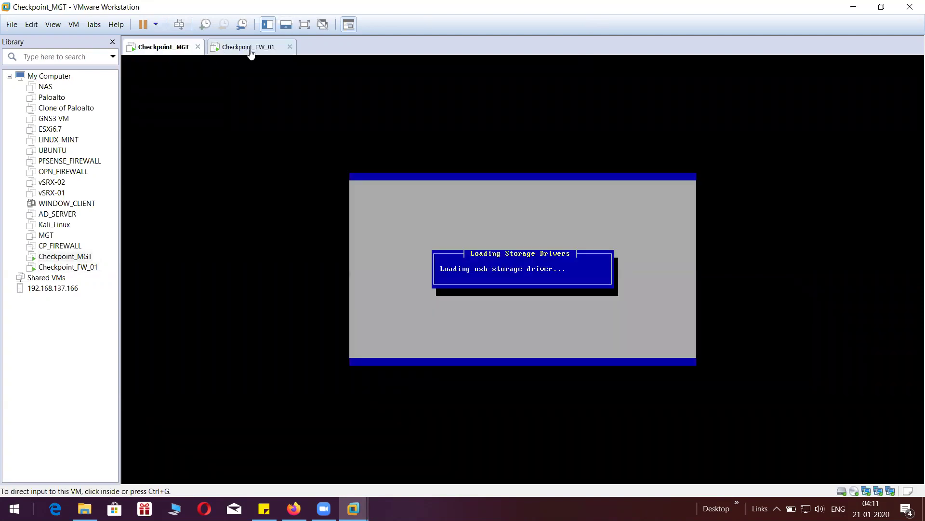
left_click(249, 48)
left_click(155, 50)
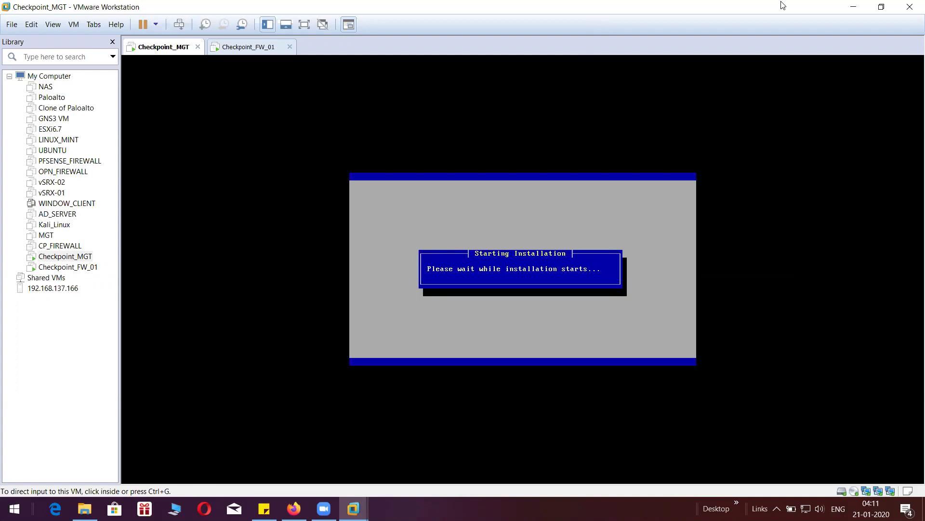
left_click(248, 46)
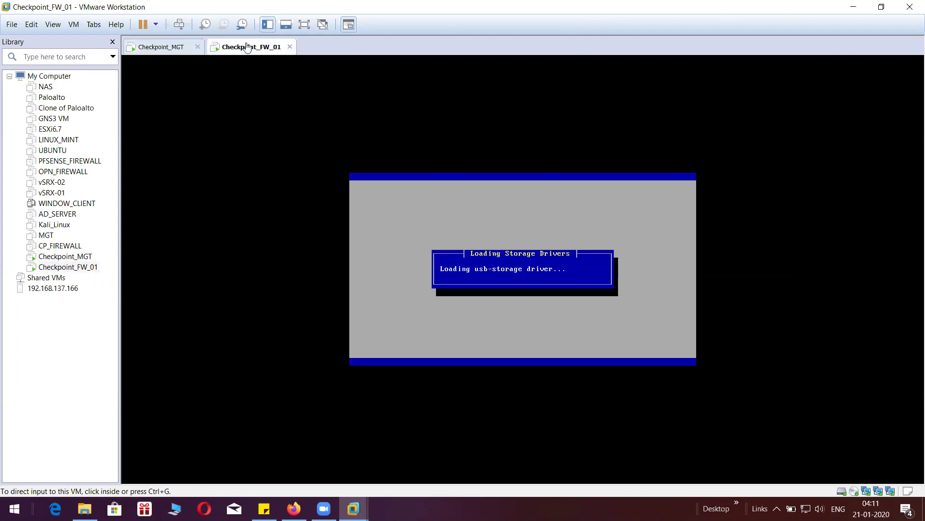
left_click(171, 47)
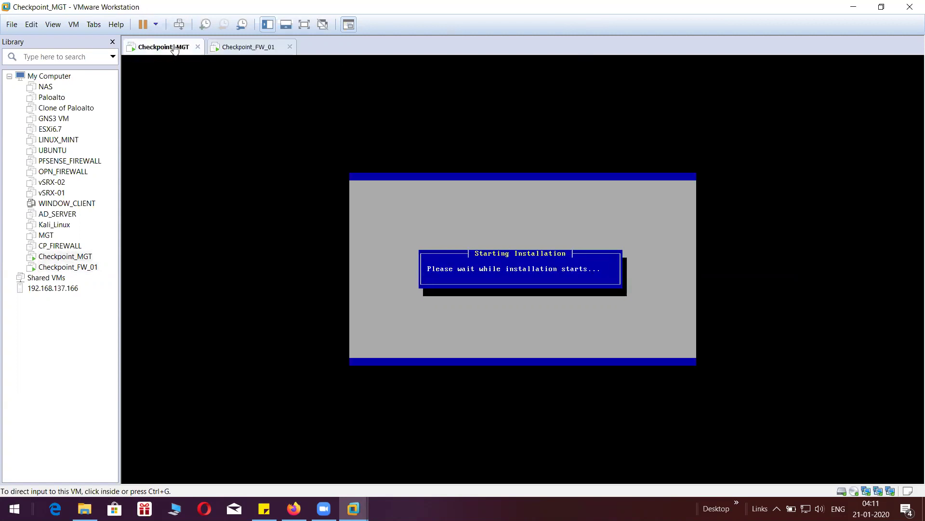
left_click(246, 48)
left_click(177, 48)
left_click(244, 48)
left_click(178, 50)
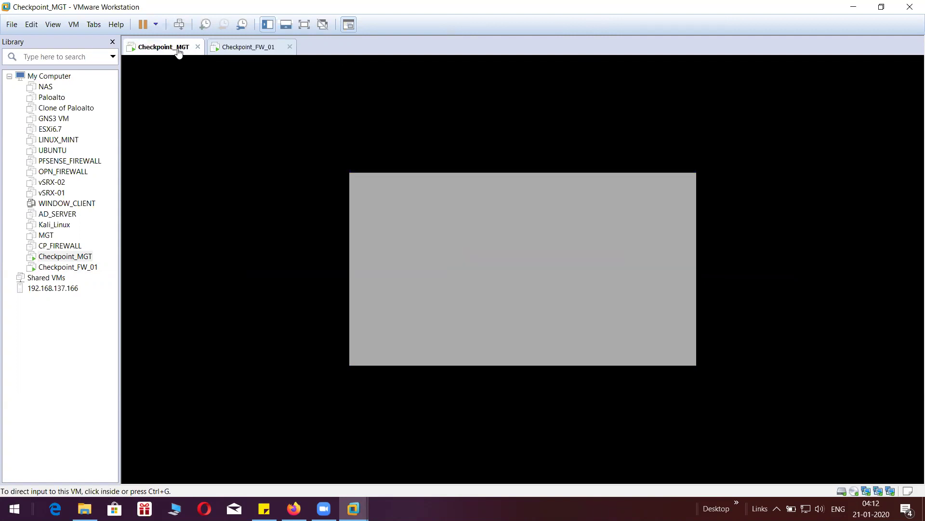
left_click(307, 25)
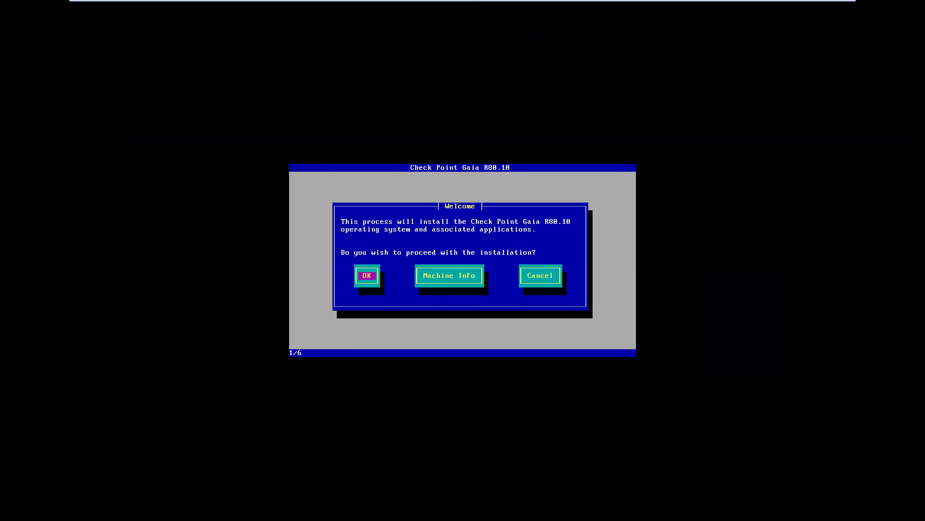
- On Checkpoint_MGT, accept Welcome, US keyboard and default partitions, and set the admin password
key("Return")
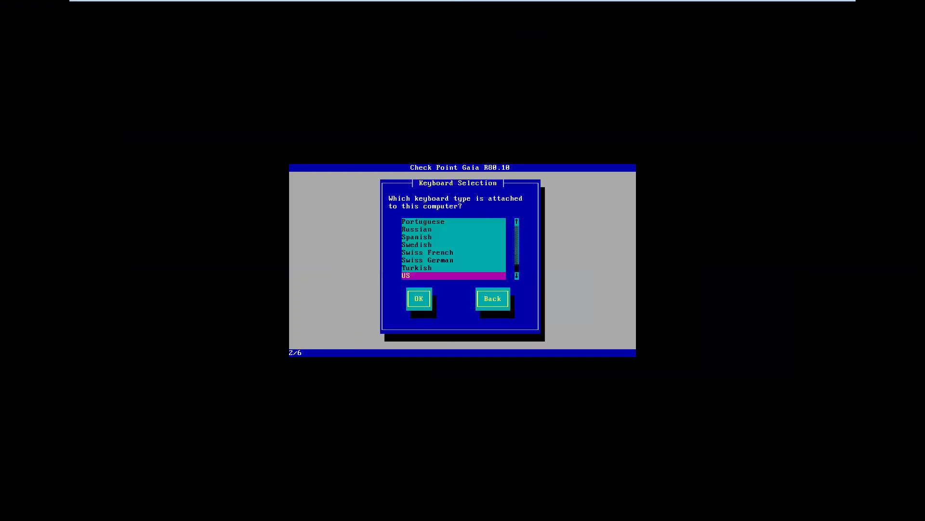
key("Return")
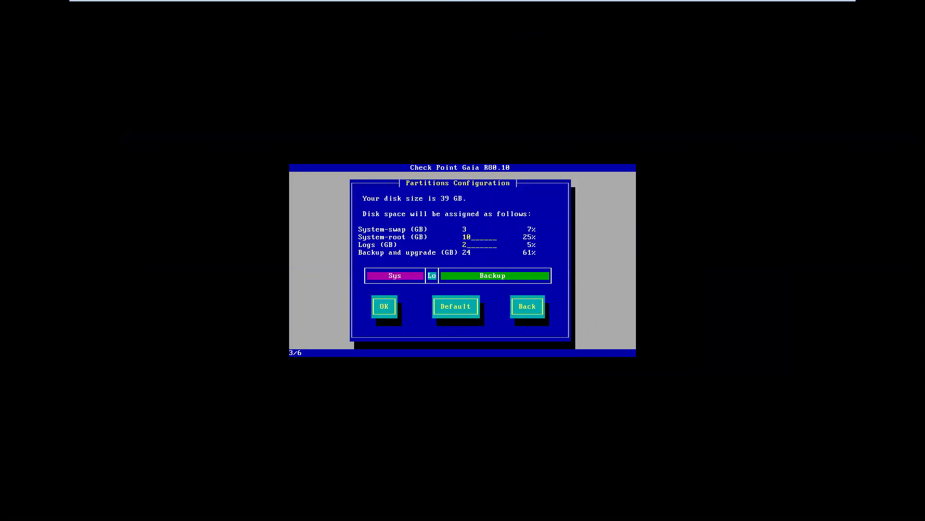
key("Return")
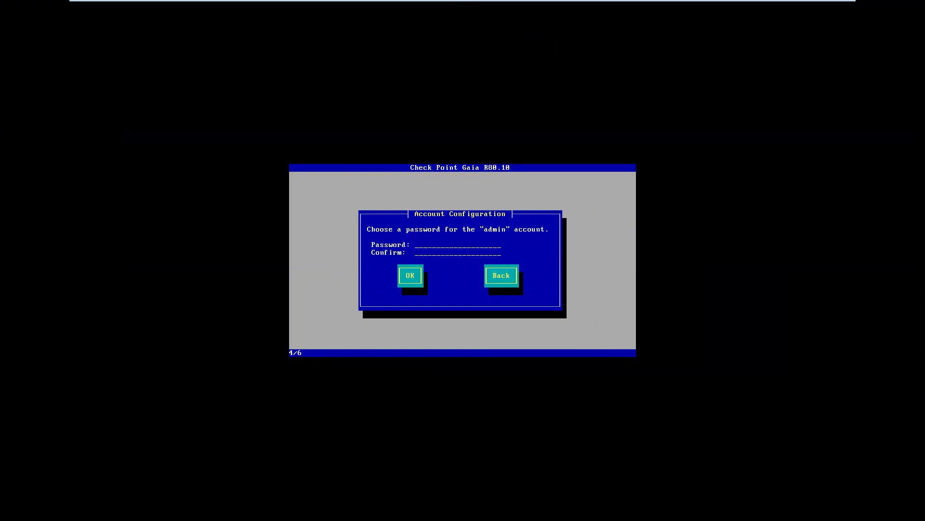
type("********")
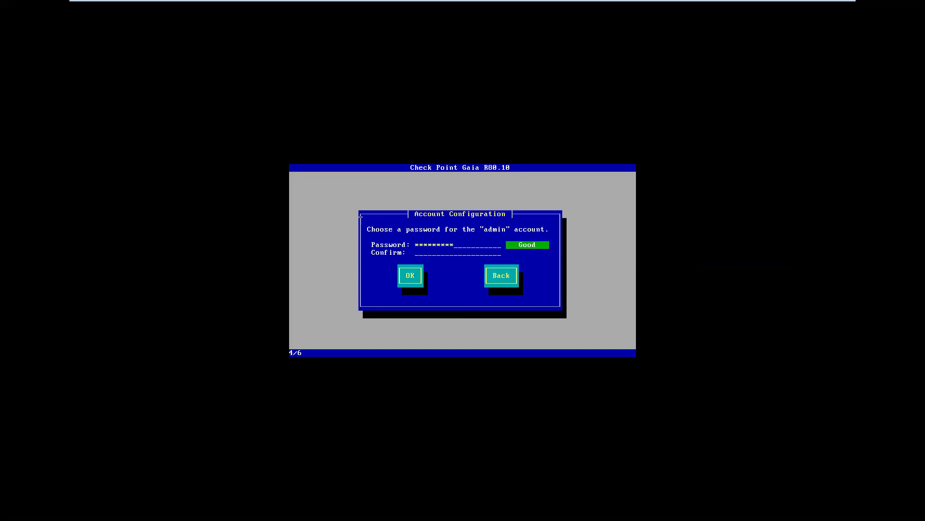
key("Tab")
type("*********")
key("Tab")
key("Return")
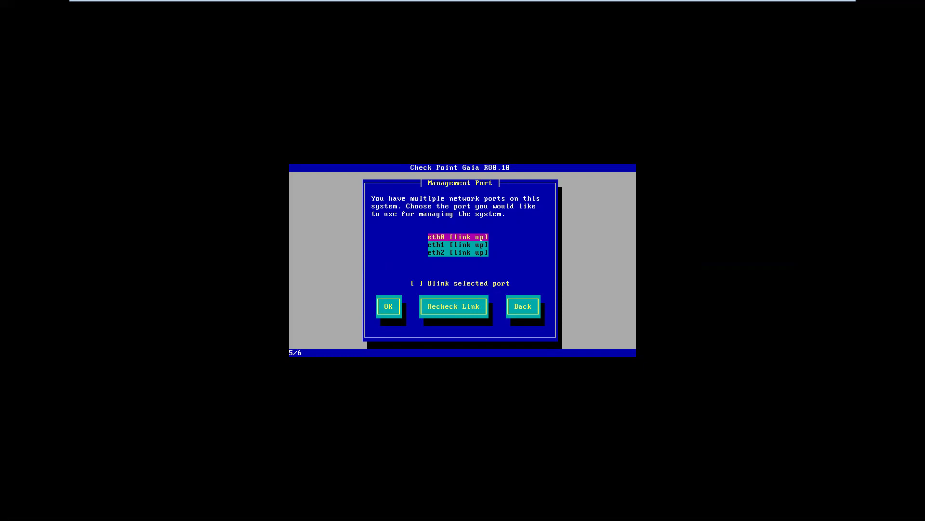
- Set eth0 as management with gateway 192.168.1.254, accept the DHCP warning, and confirm formatting
key("Return")
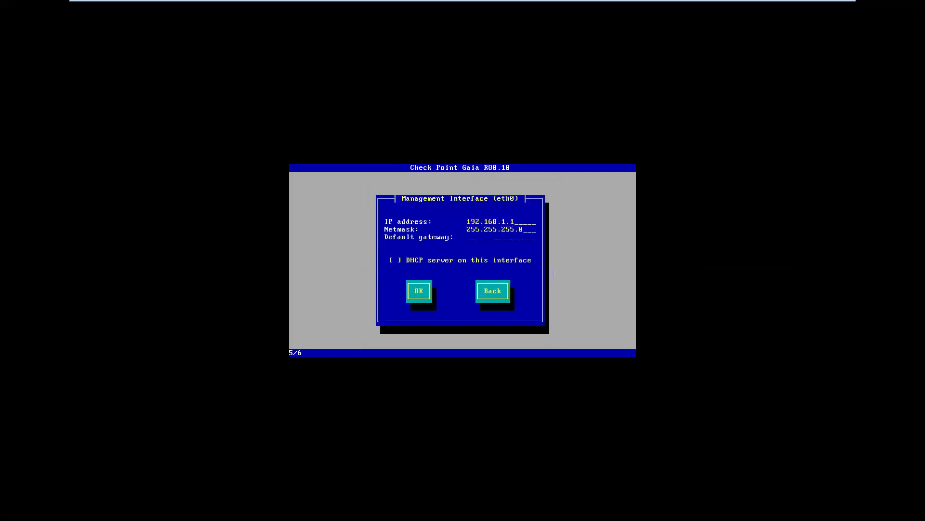
type("192.168.1.254")
key("Tab")
key("Tab")
key("Tab")
key("Tab")
key("Tab")
key("Return")
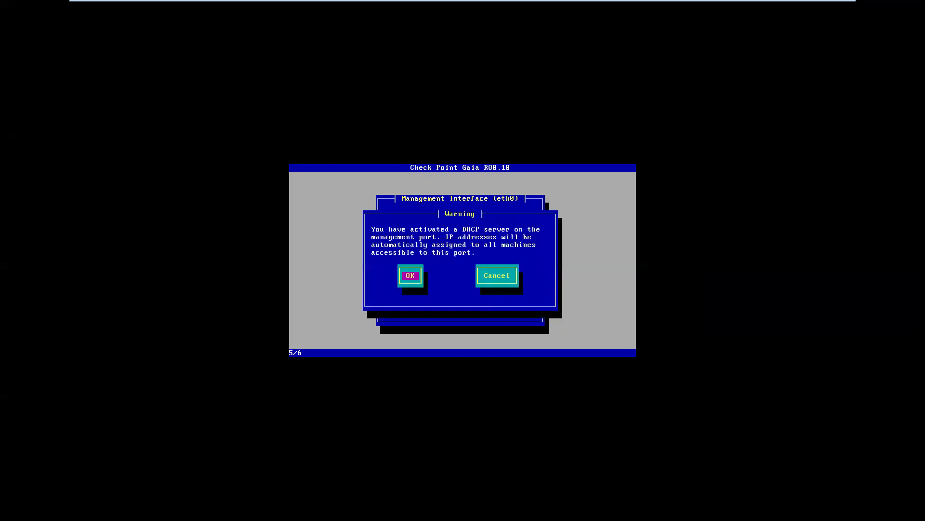
key("Return")
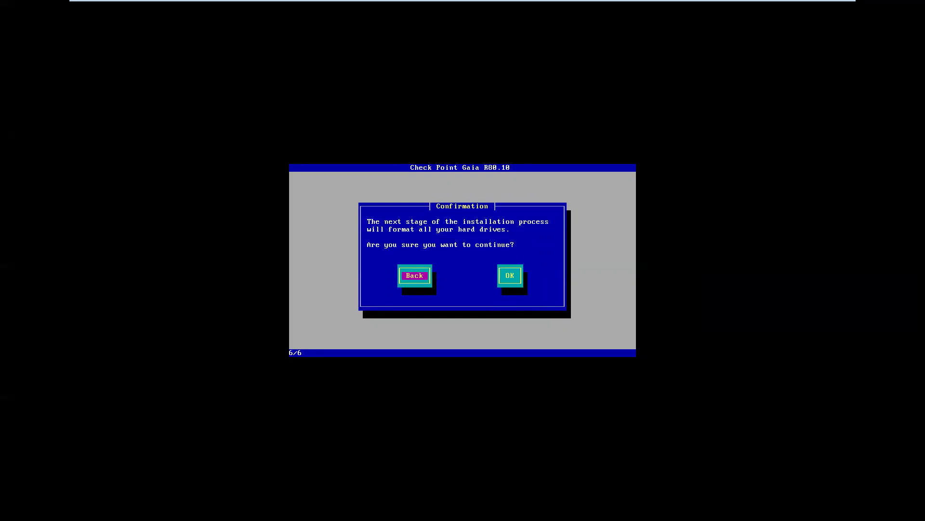
key("Tab")
key("Return")
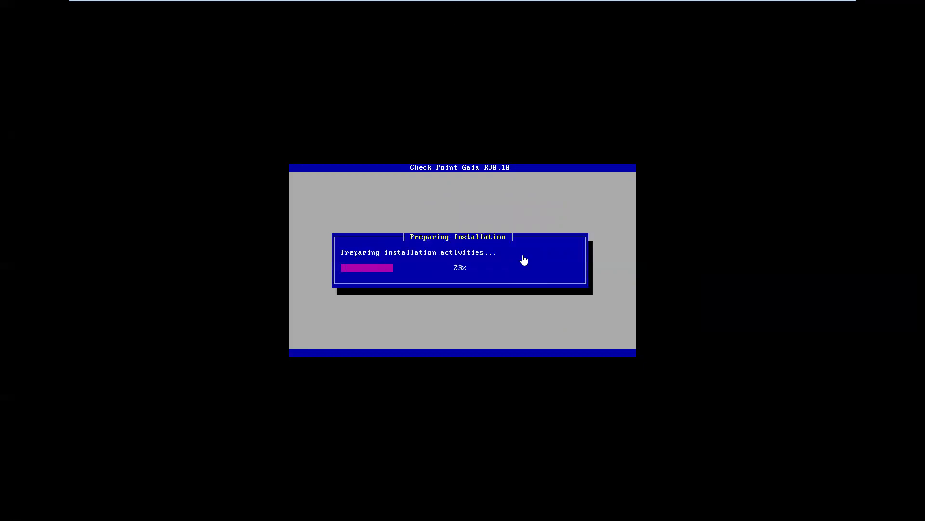
- On Checkpoint_FW_01, accept US keyboard and default partitions, and set the admin password
mouse_move(358, 5)
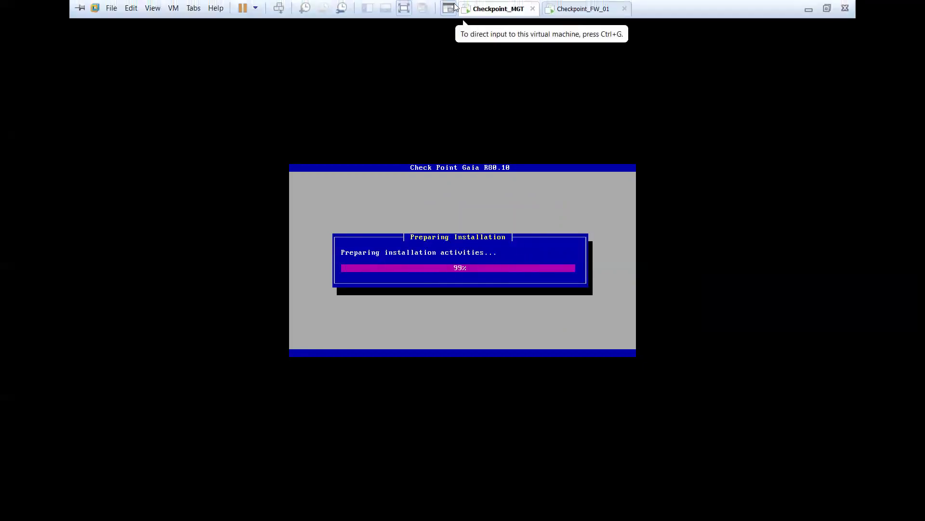
left_click(578, 9)
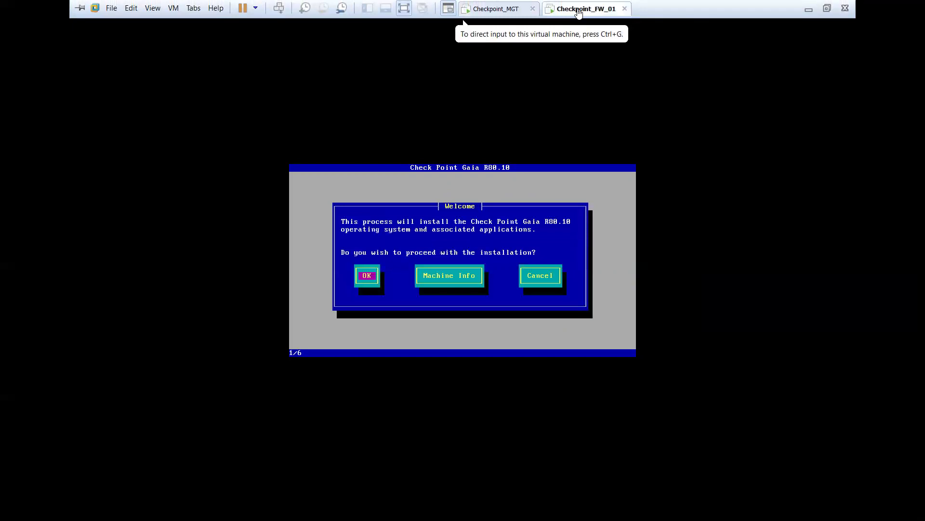
left_click(357, 186)
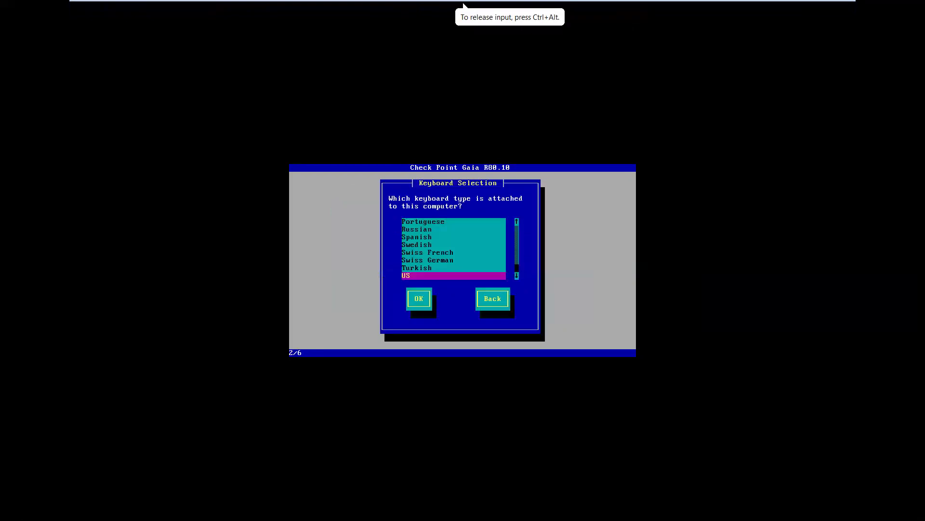
key("Return")
key("Tab")
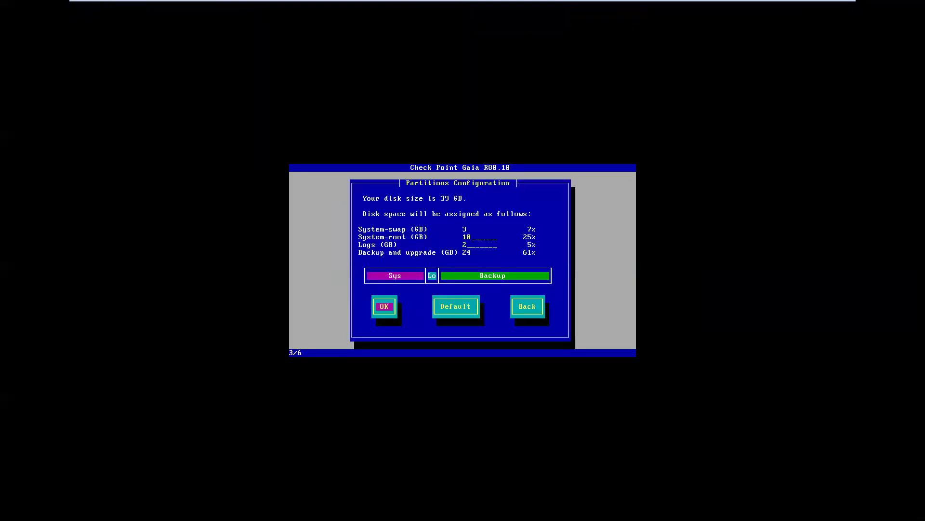
key("Return")
type("****")
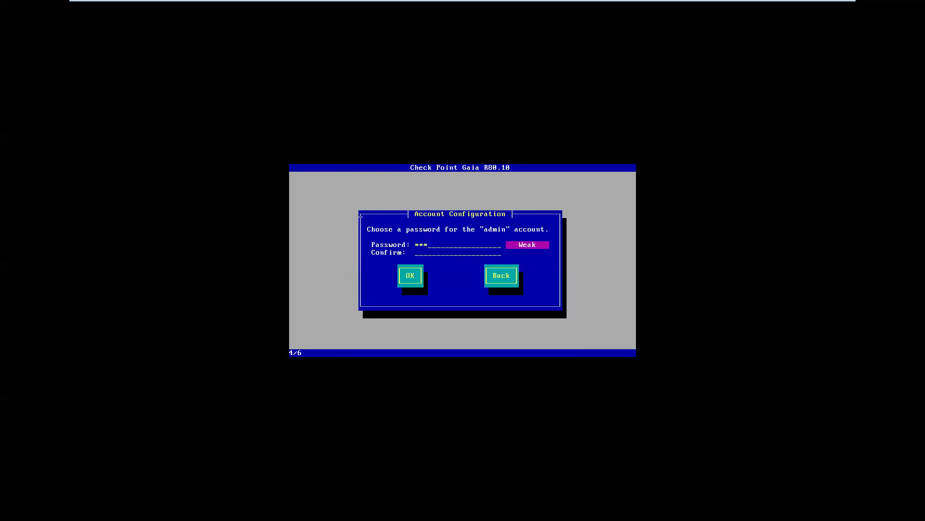
key("BackSpace")
key("BackSpace")
key("BackSpace")
type("********")
type("*******")
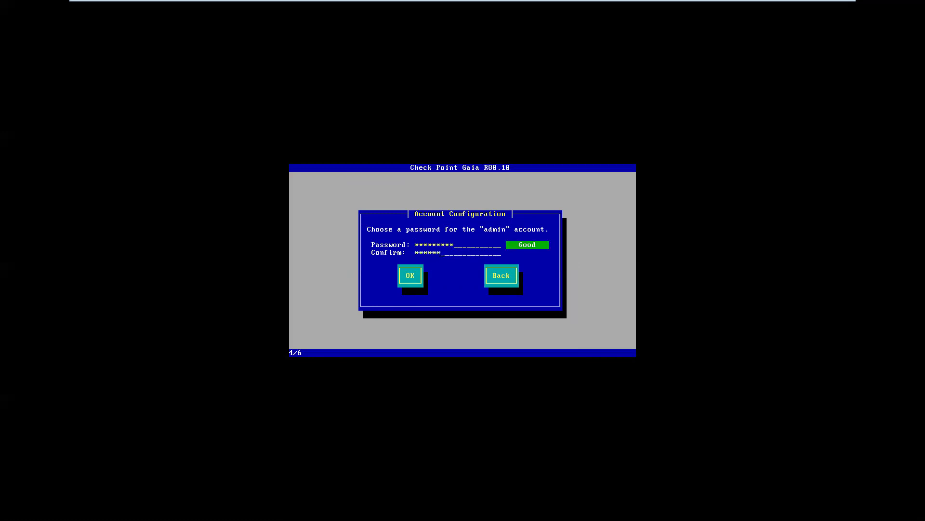
type("**")
key("Tab")
key("Return")
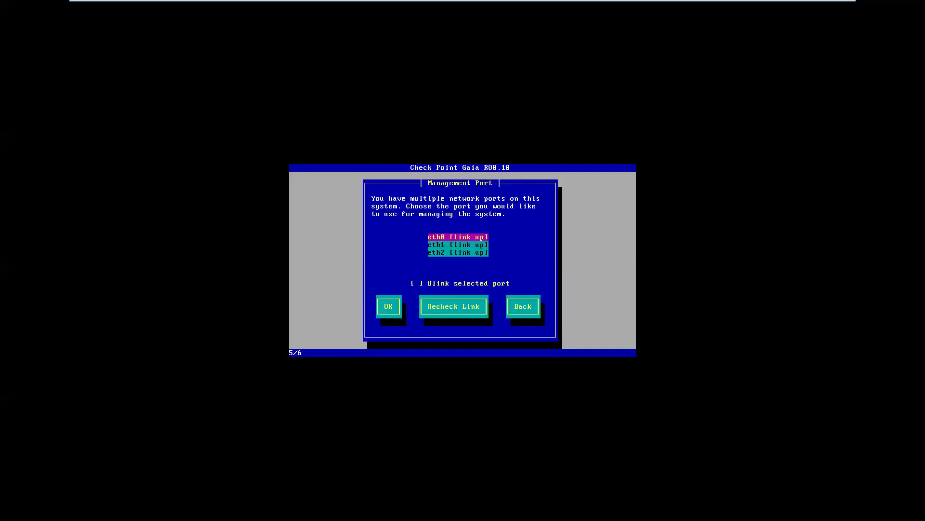
- Set eth0 as management with gateway 192.168.1.254, accept the DHCP warning, and confirm formatting
key("Return")
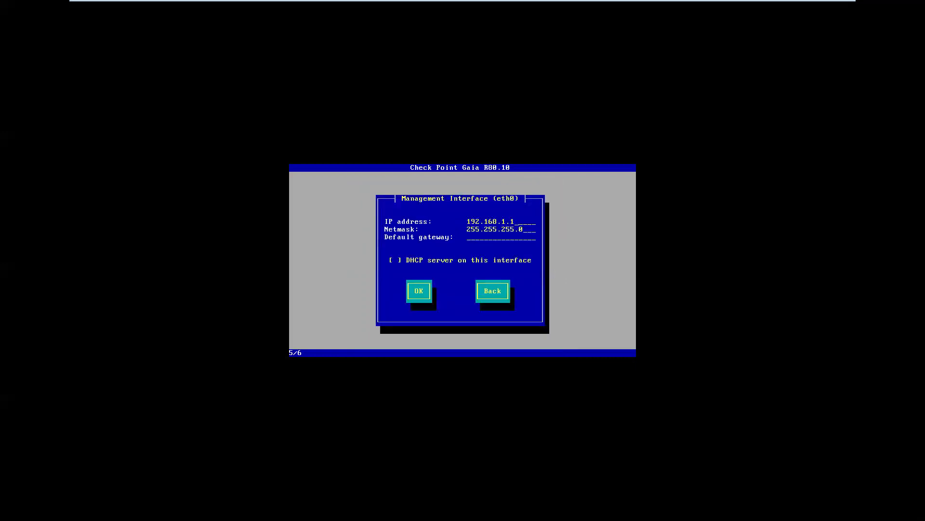
type("192.168.1.254")
key("Tab")
key("Tab")
key("Return")
key("Return")
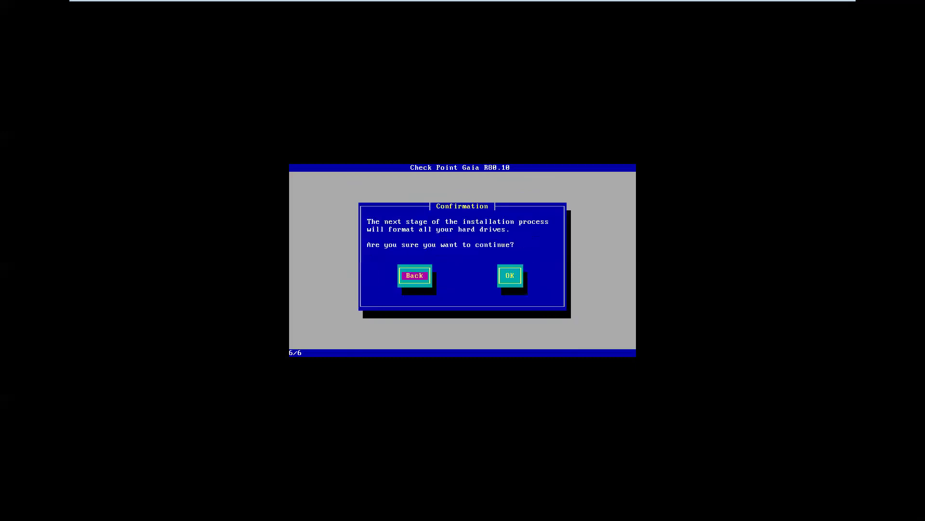
key("Tab")
key("Return")
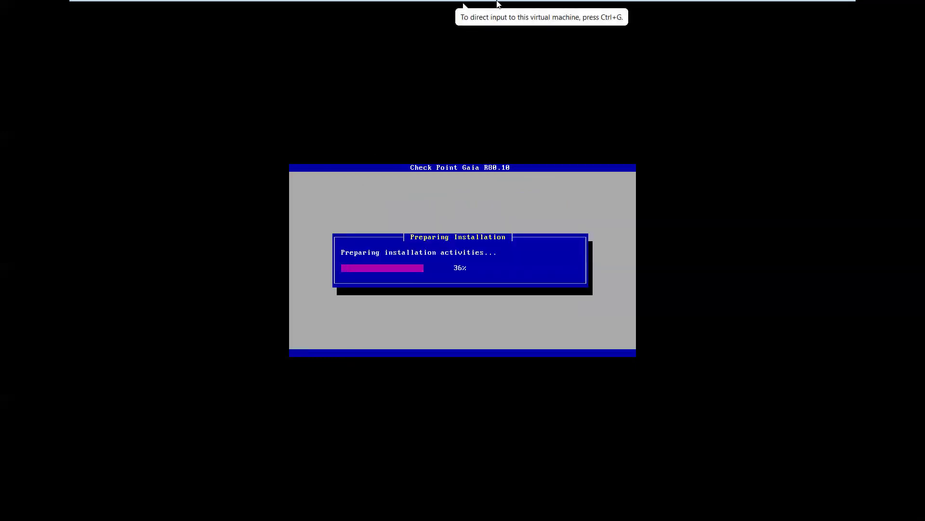
- Compare install progress on both consoles, exit full screen, and follow the Checkpoint_MGT package installation
mouse_move(494, 3)
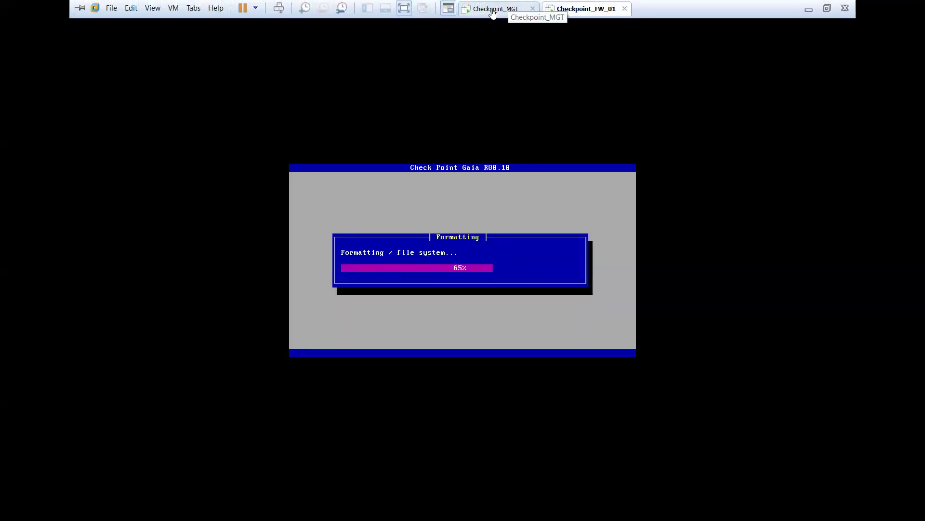
left_click(493, 14)
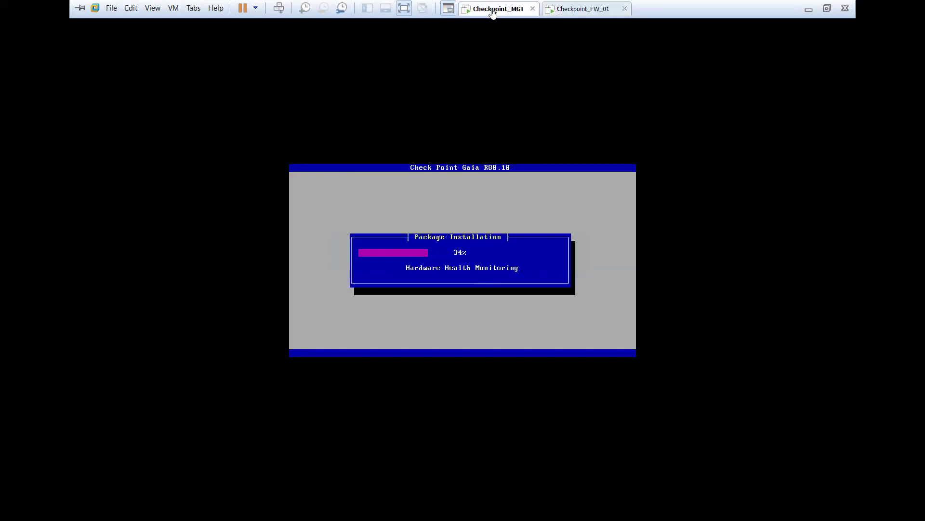
left_click(593, 12)
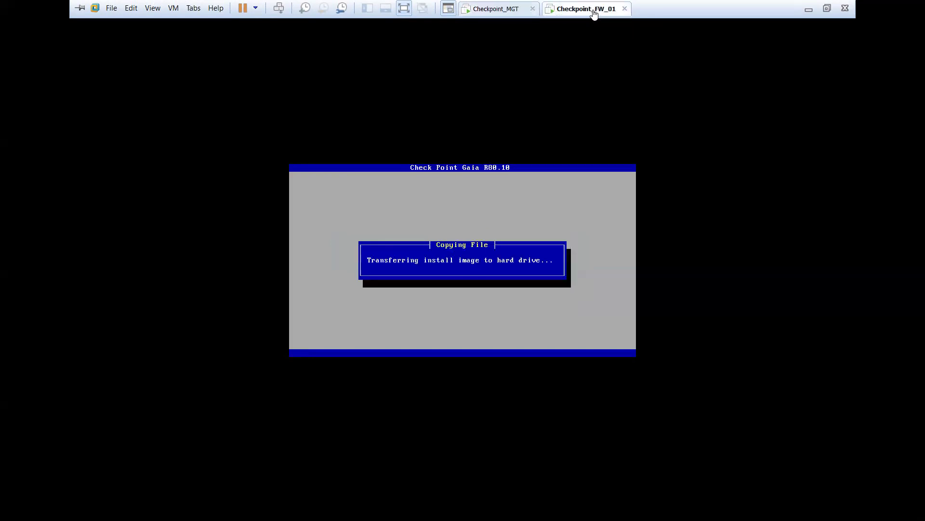
left_click(504, 7)
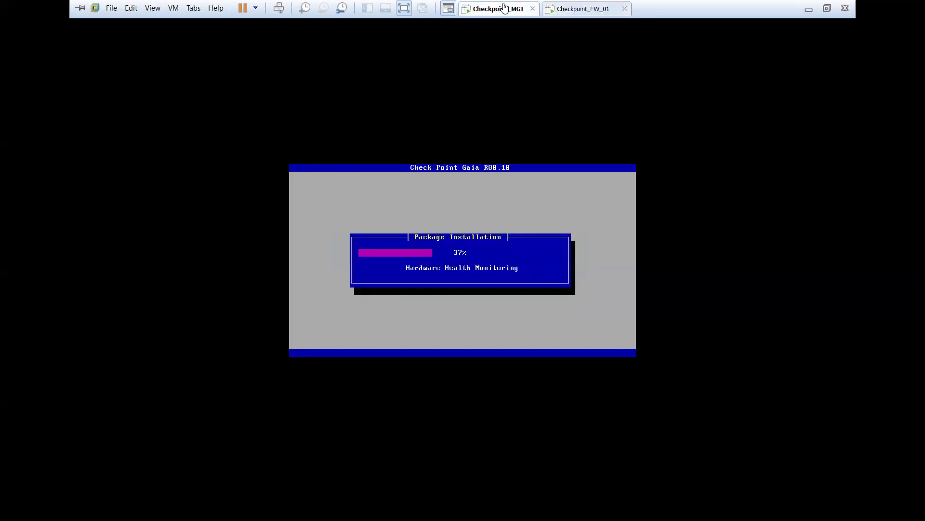
left_click(581, 7)
left_click(403, 8)
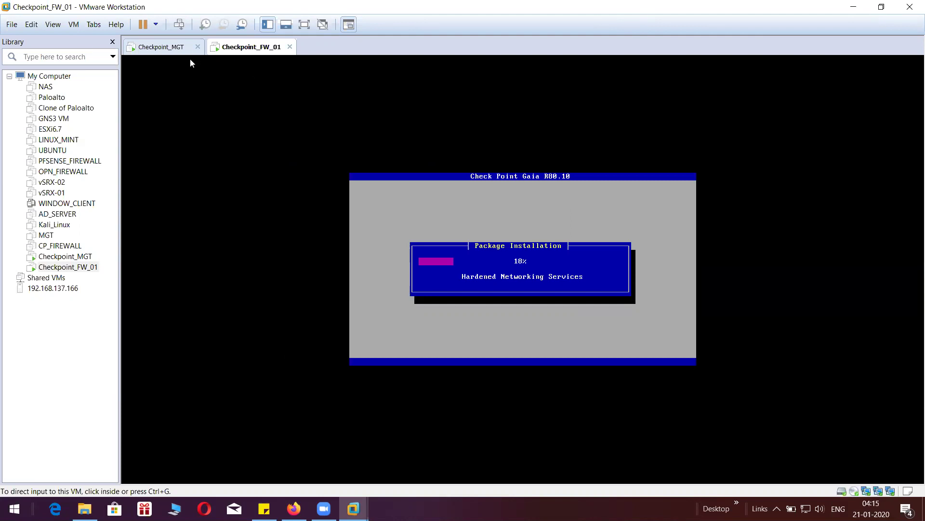
left_click(167, 46)
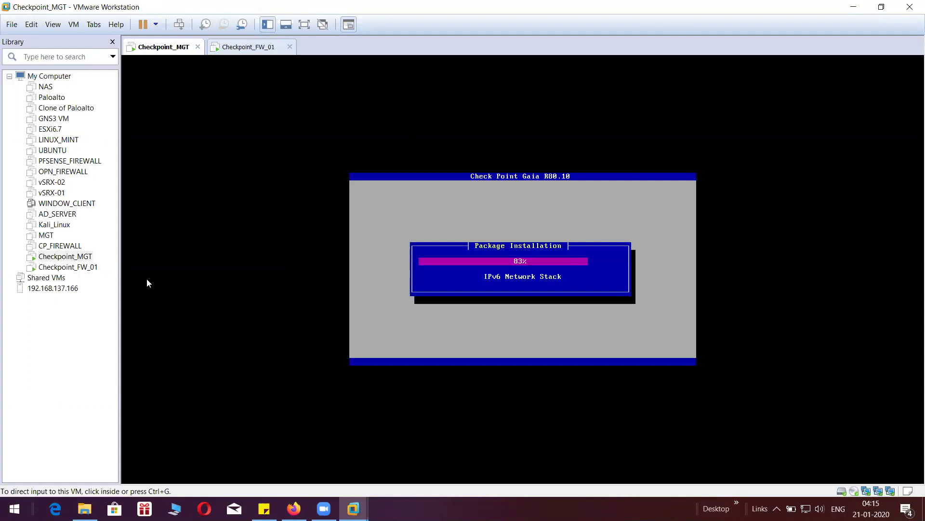
left_click(70, 378)
key("super")
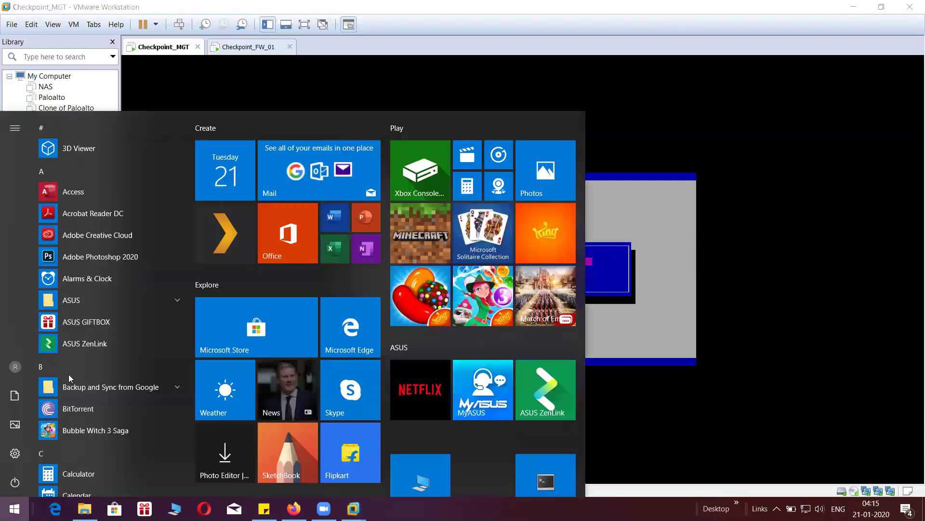
type("smart")
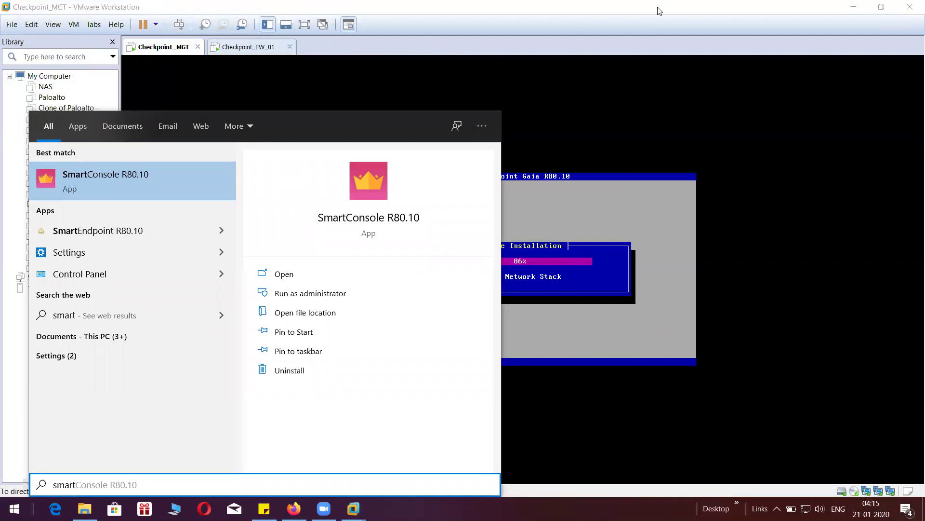
left_click(681, 12)
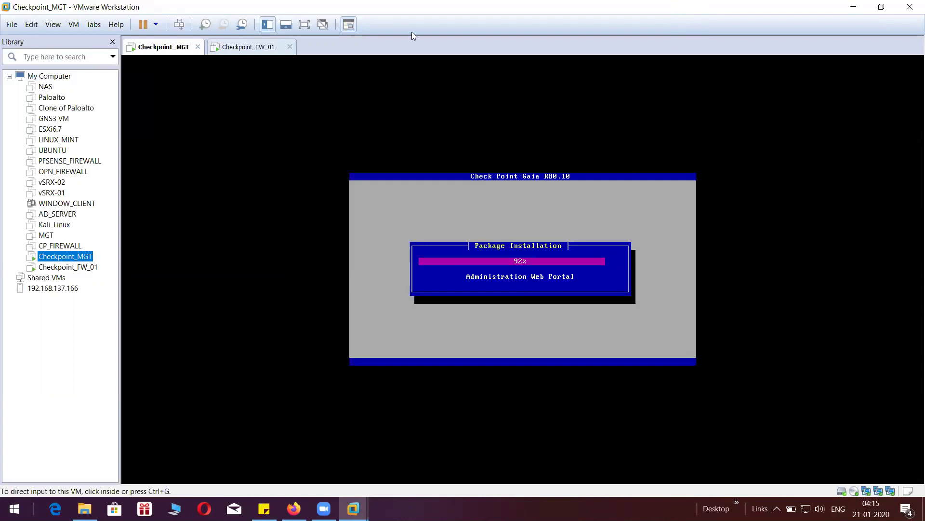
left_click(260, 50)
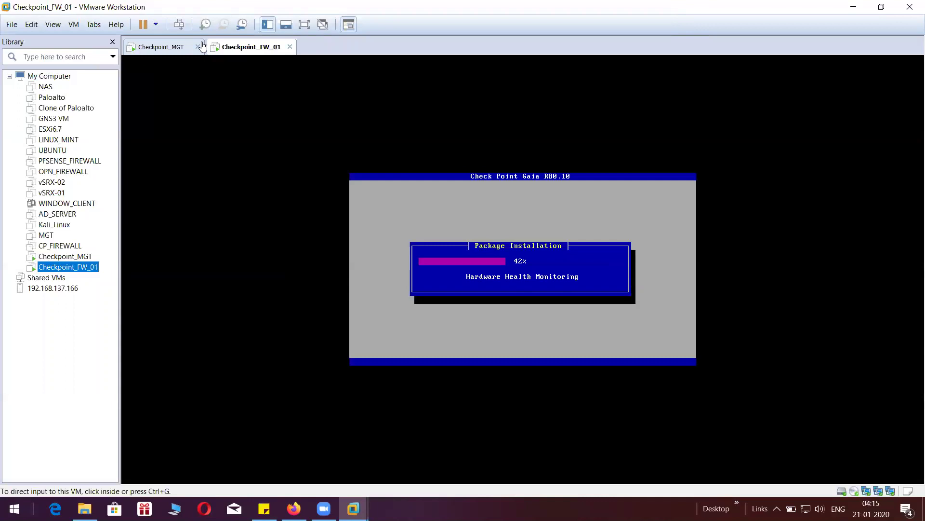
left_click(168, 47)
left_click(246, 49)
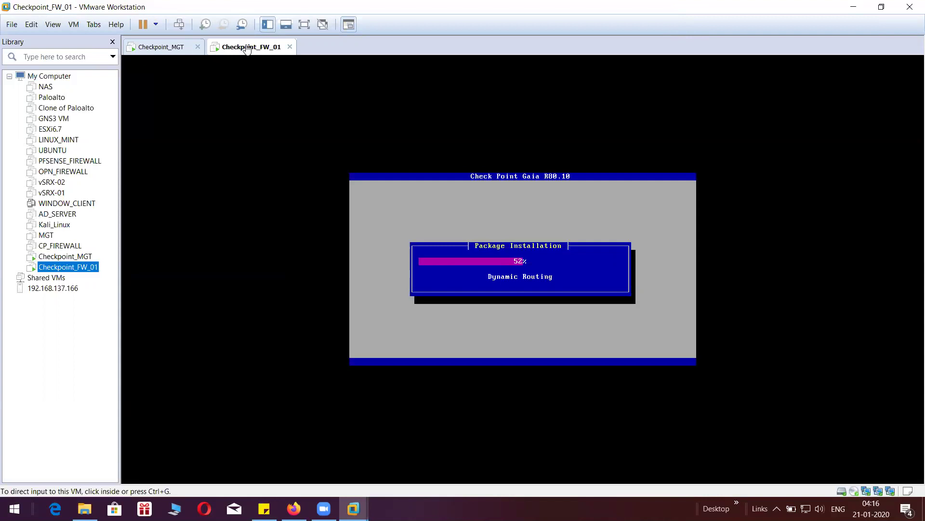
left_click(161, 49)
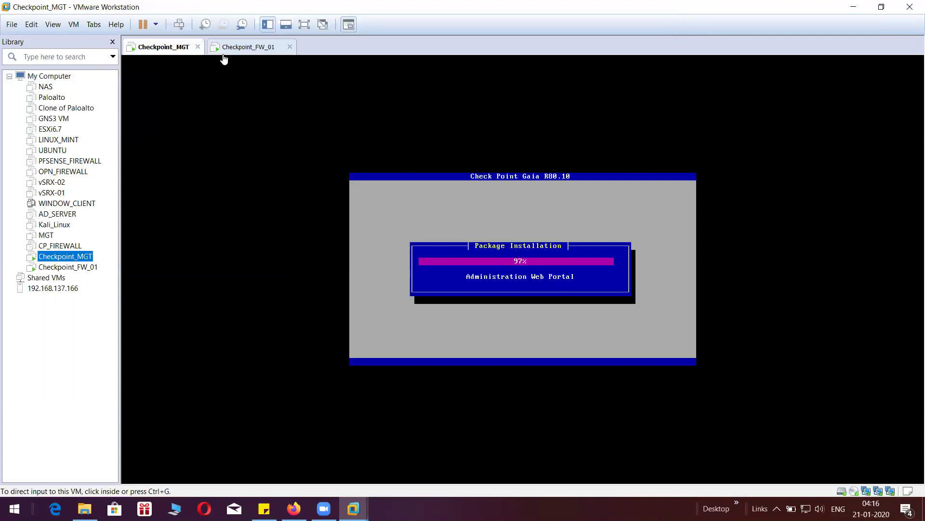
left_click(262, 54)
left_click(176, 50)
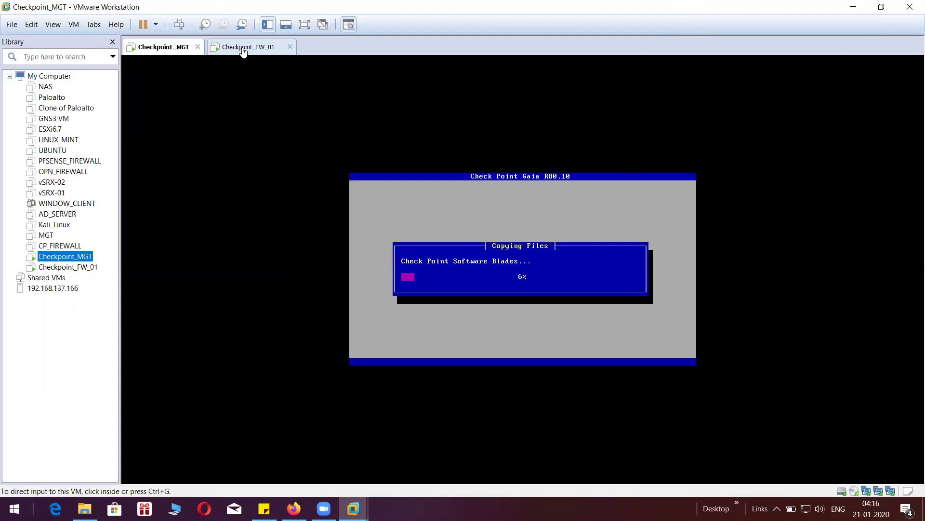
left_click(232, 48)
left_click(165, 48)
left_click(245, 48)
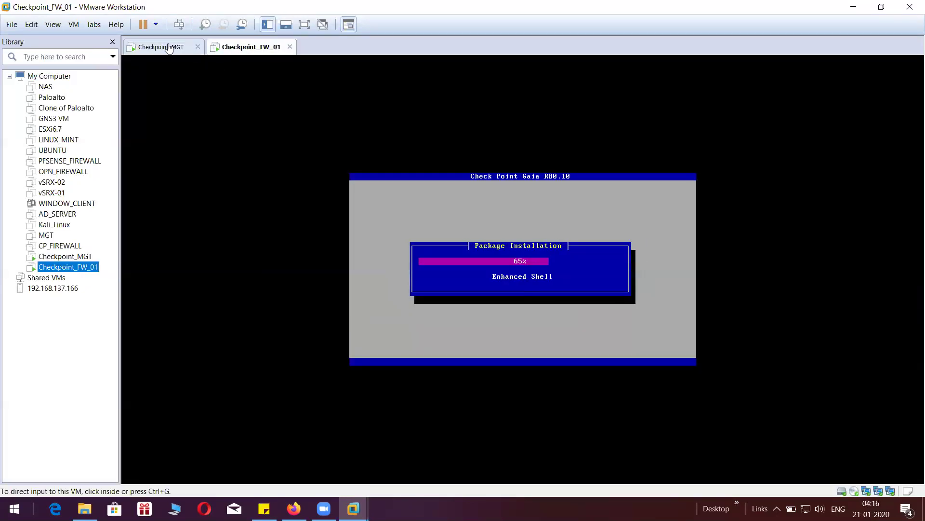
left_click(202, 48)
left_click(250, 50)
left_click(174, 51)
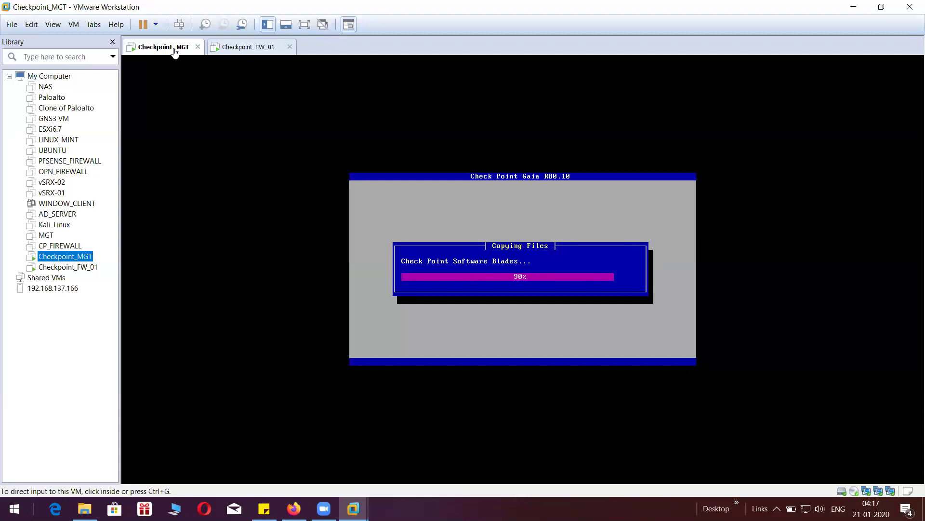
left_click(230, 50)
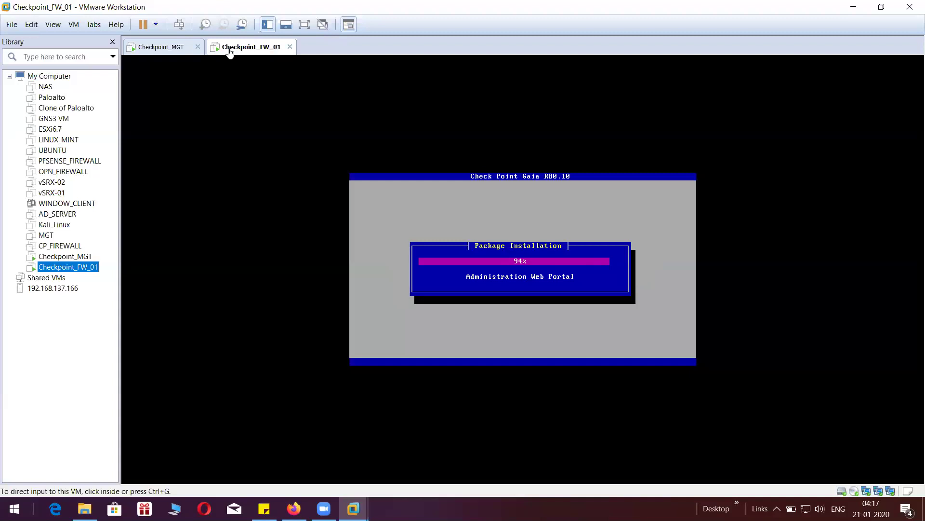
left_click(179, 49)
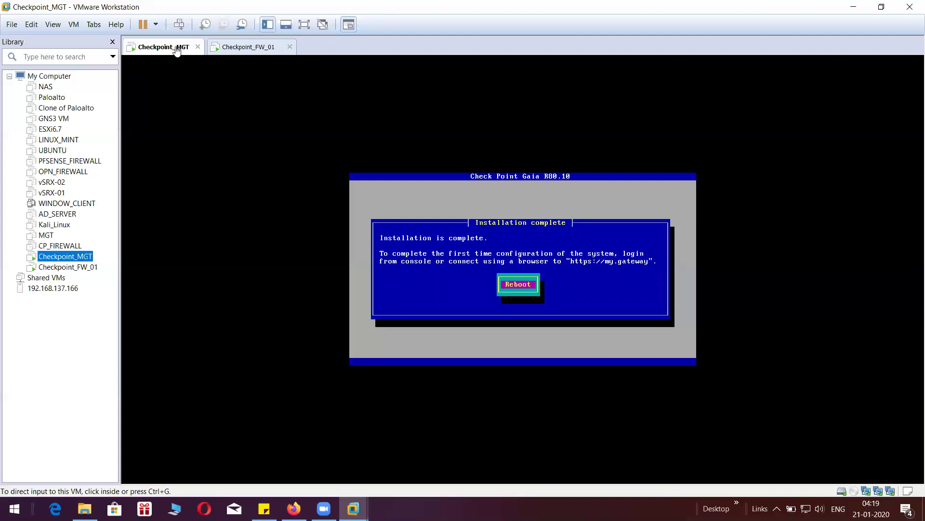
- Reboot Checkpoint_MGT after installation while checking Checkpoint_FW_01's progress
left_click(506, 235)
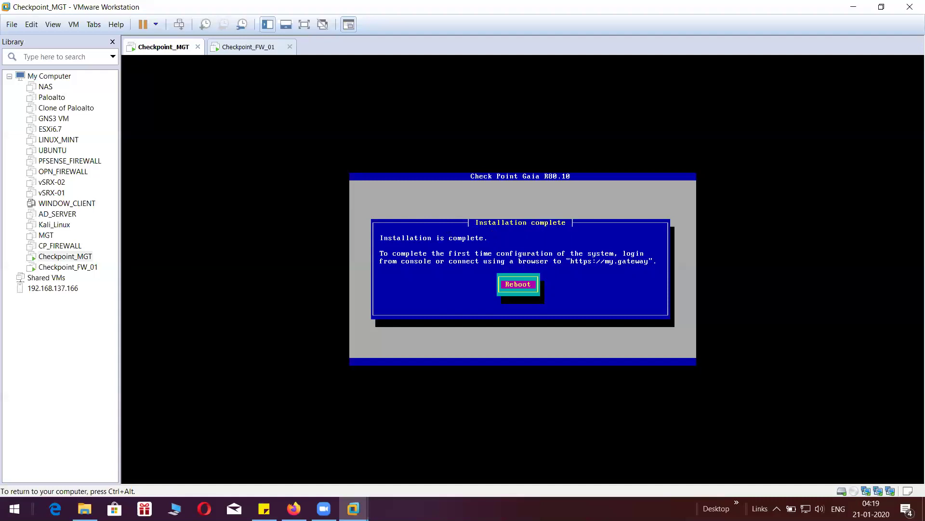
key("Return")
key("ctrl+alt")
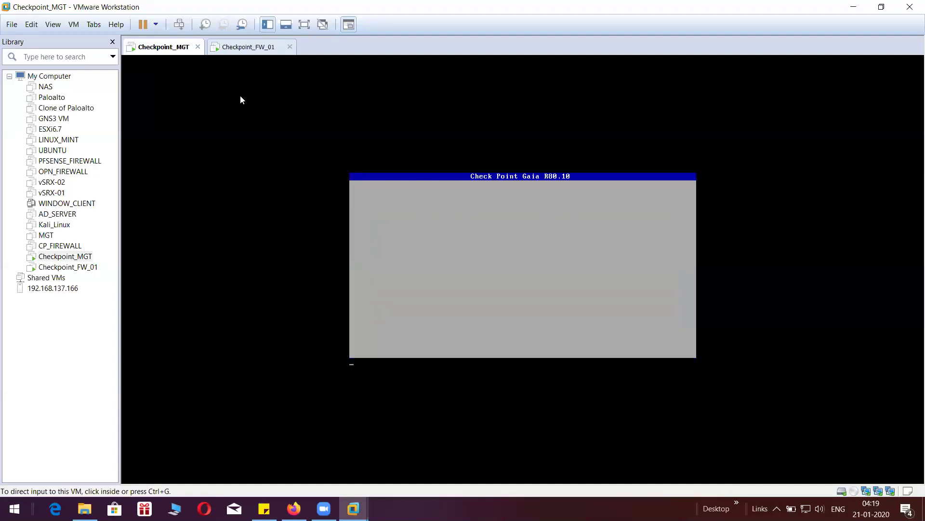
left_click(264, 49)
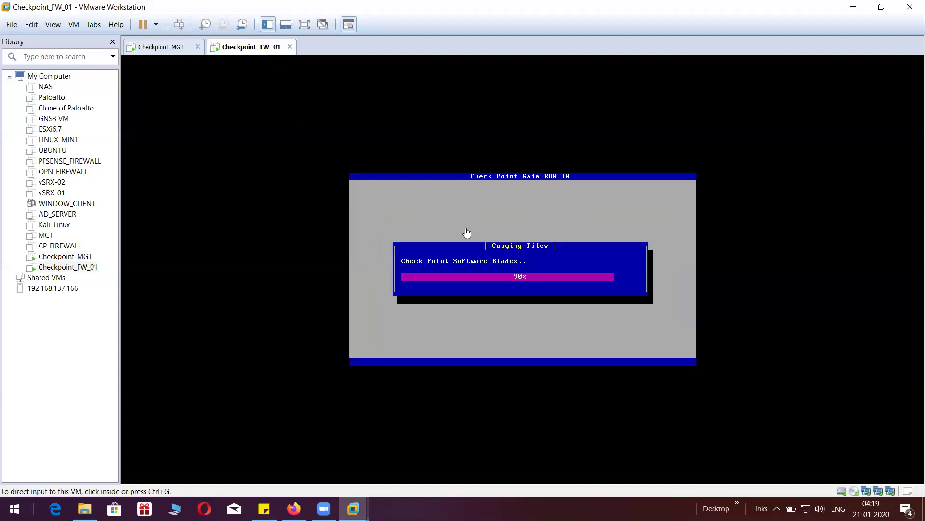
left_click(178, 50)
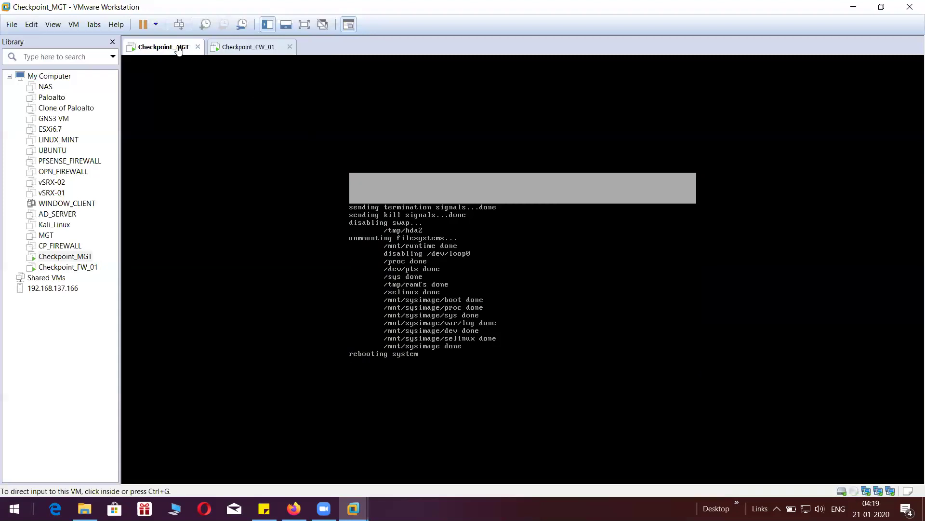
left_click(254, 53)
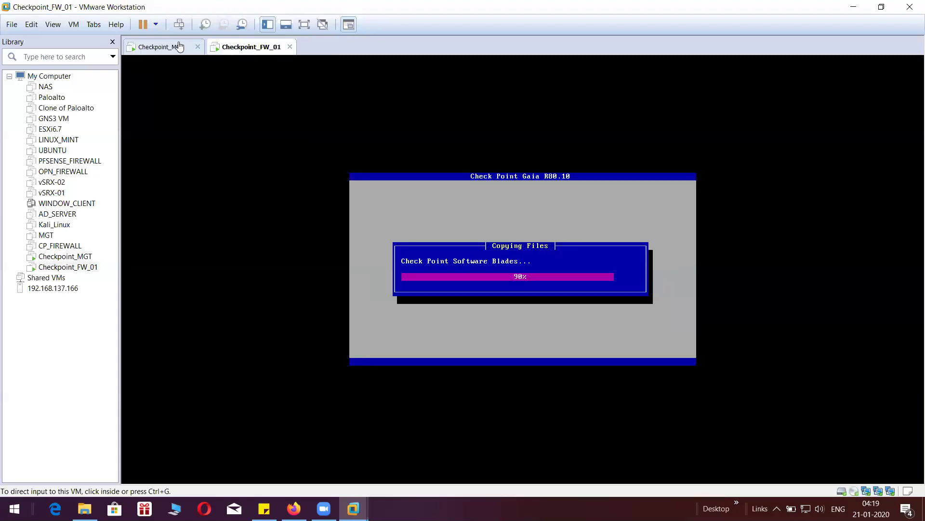
left_click(179, 47)
left_click(254, 53)
left_click(170, 50)
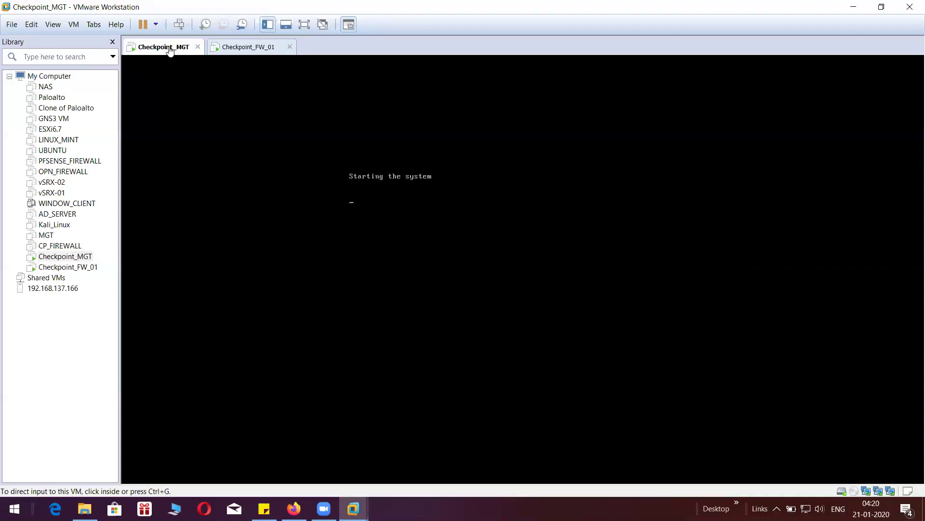
- Reboot the finished Checkpoint_FW_01 and return to the Checkpoint_MGT console
left_click(262, 52)
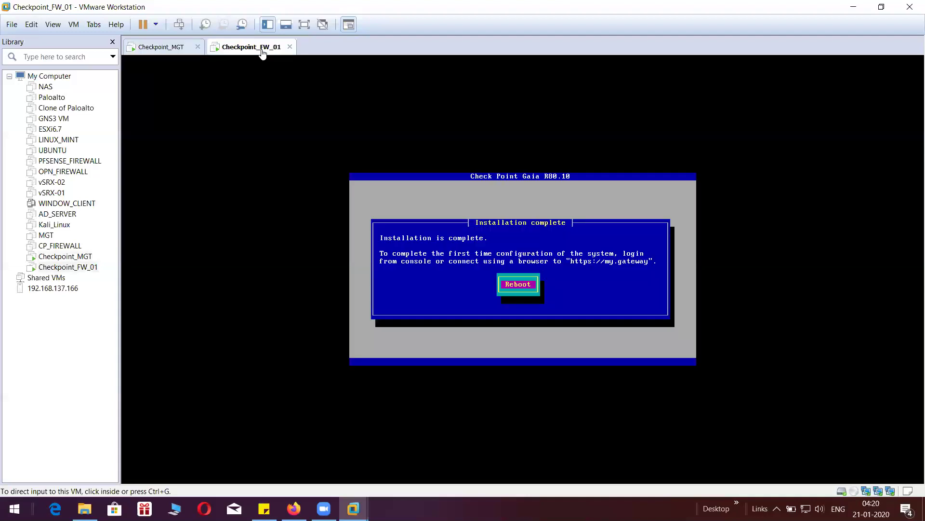
left_click(508, 279)
key("Return")
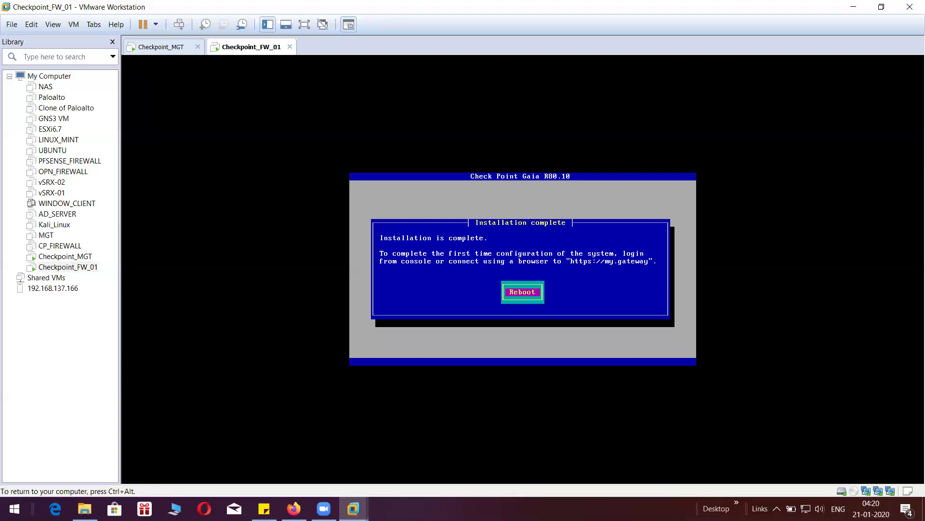
key("ctrl+alt")
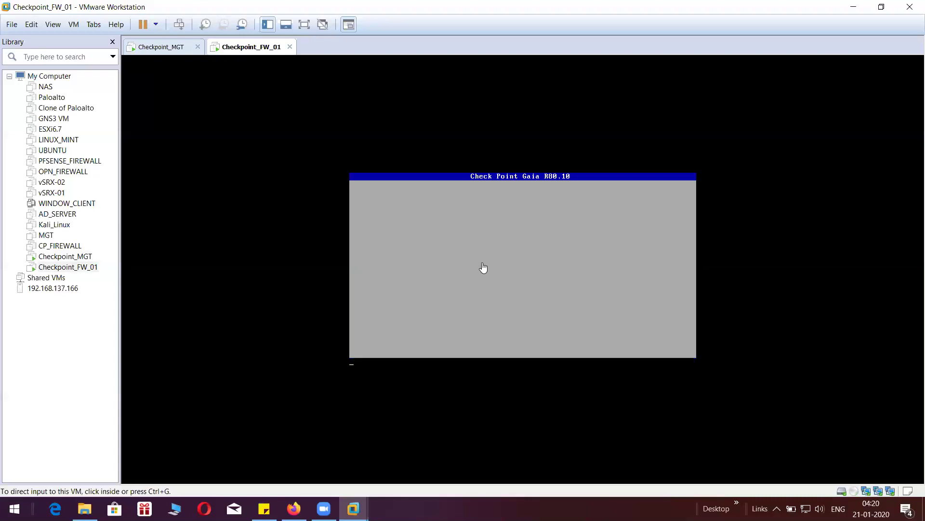
left_click(171, 47)
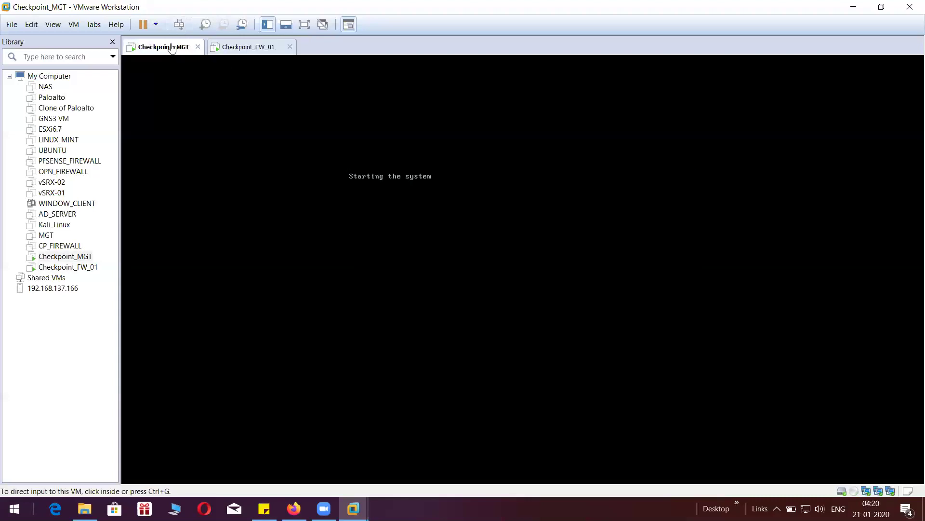
left_click(239, 49)
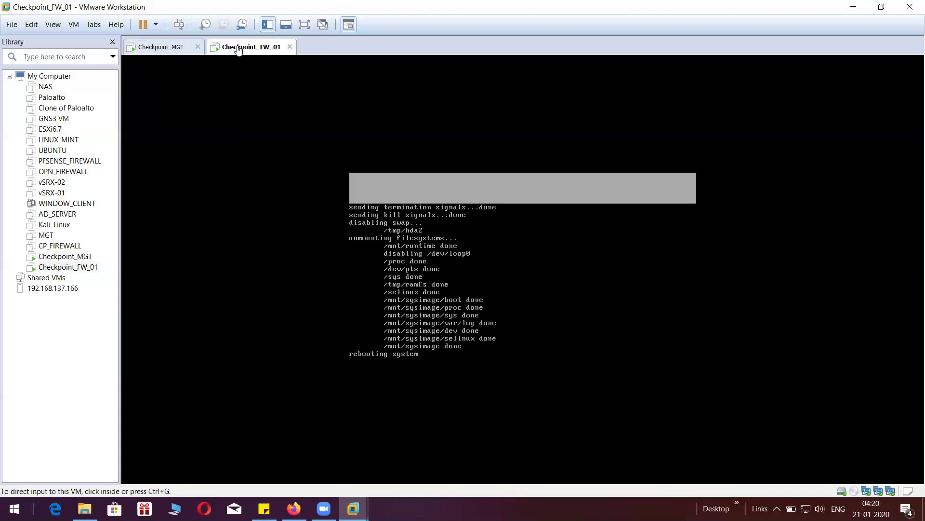
left_click(167, 51)
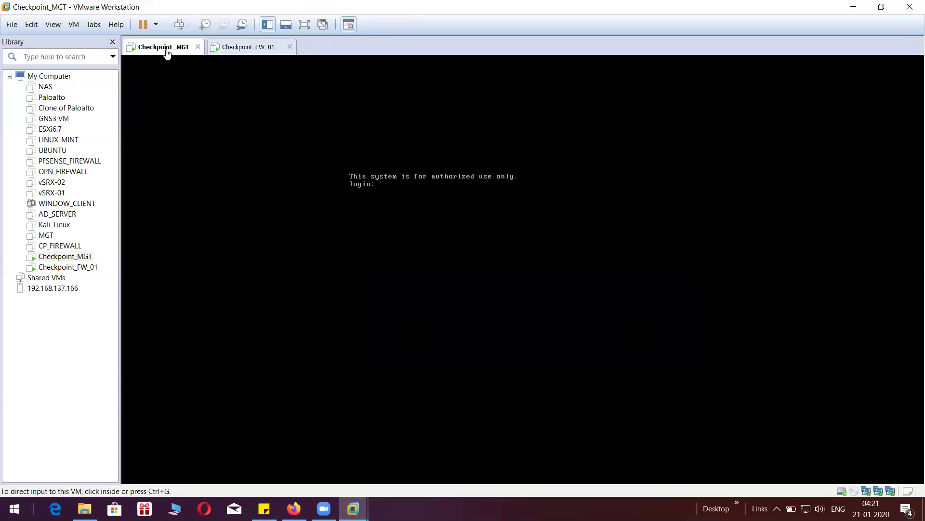
- Log in to the Checkpoint_MGT console as admin
left_click(440, 179)
type("admin")
key("Return")
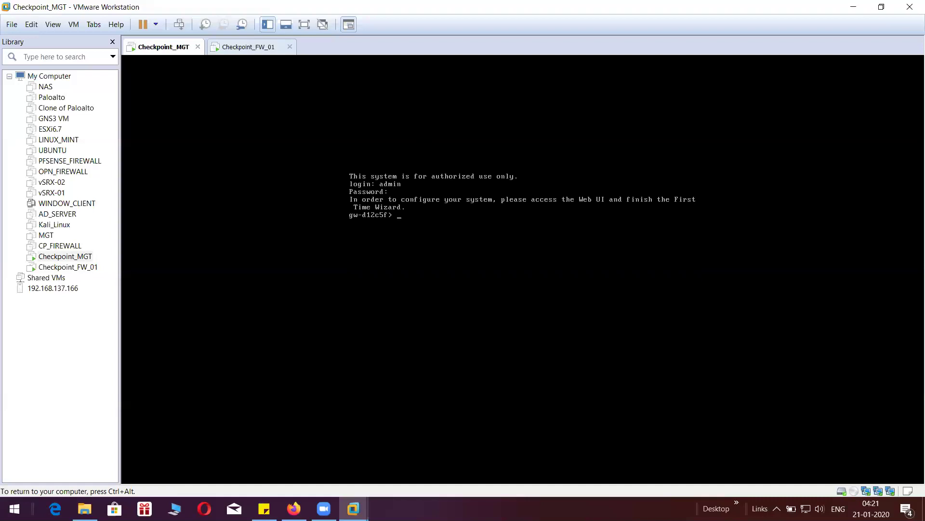
key("Return")
key("Return")
key("Return")
key("Return")
- Run 'show interface eth0' to display eth0's details
type("sh")
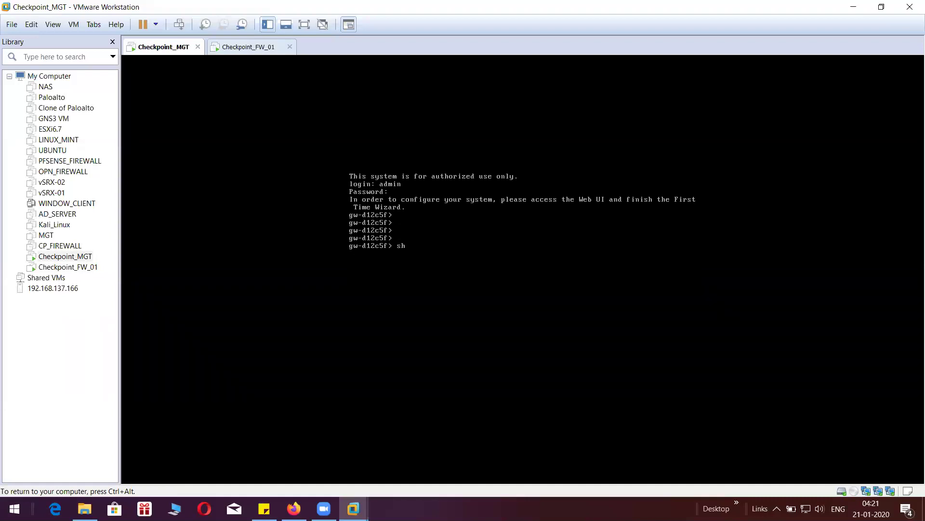
type("ow inter")
key("Tab")
type("eth0")
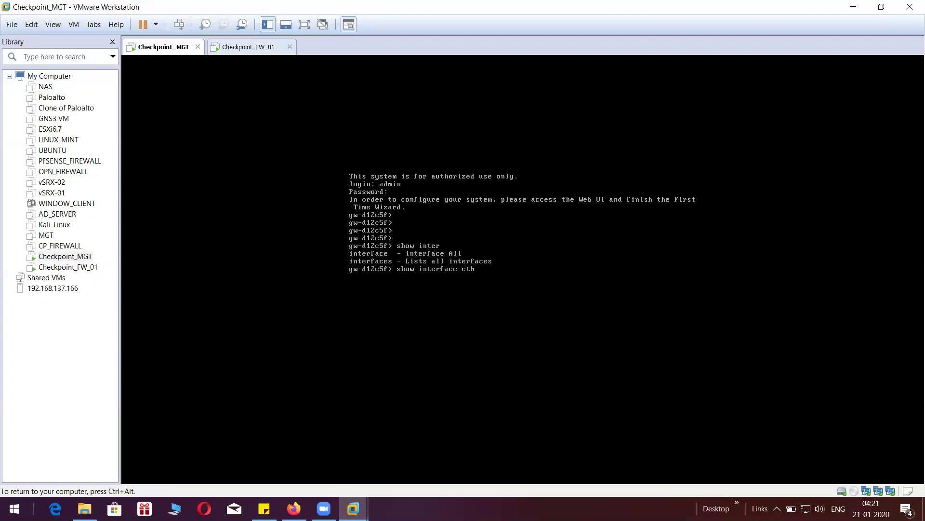
key("Return")
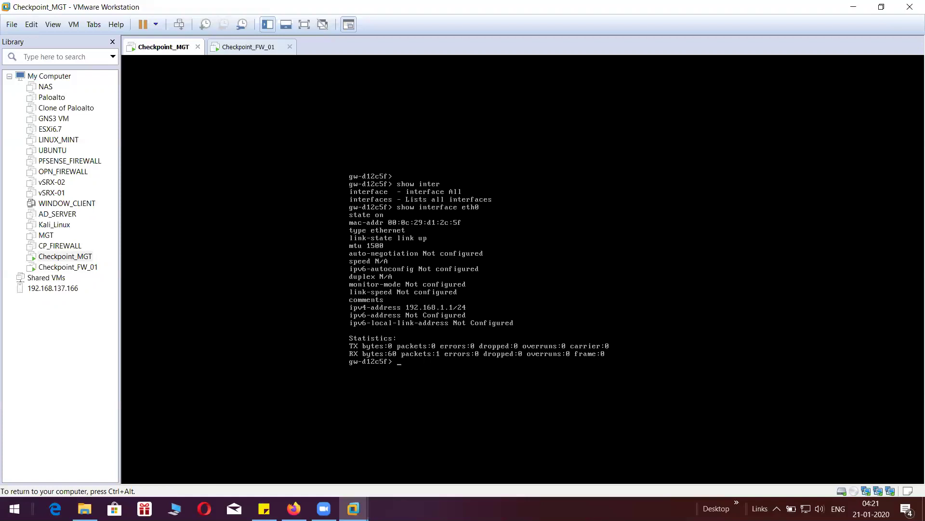
key("Return")
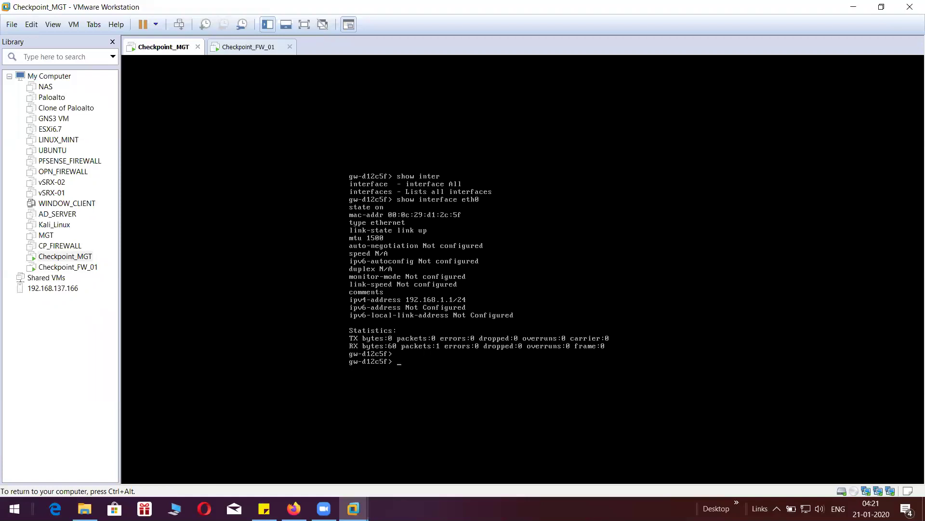
key("Return")
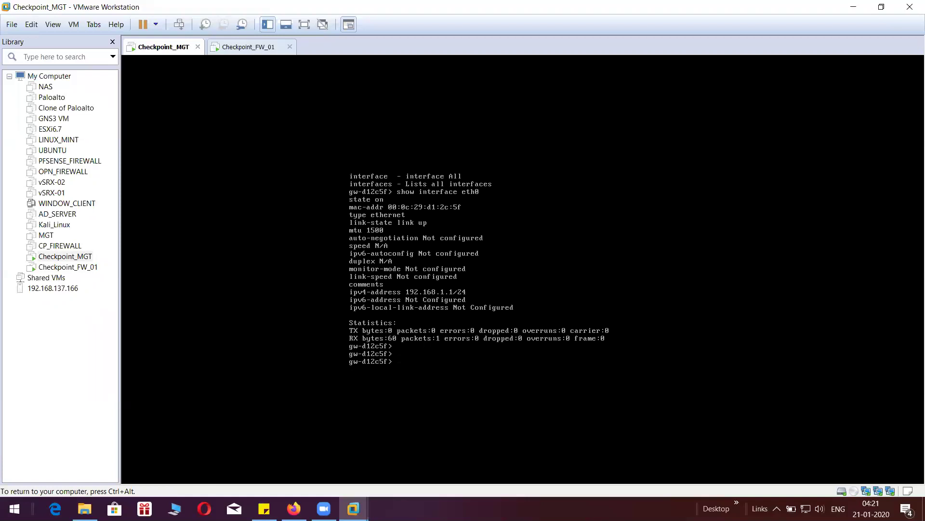
- Run 'show interfaces all', page through eth0 to eth2, and quit the pager
type("show inter")
key("Tab")
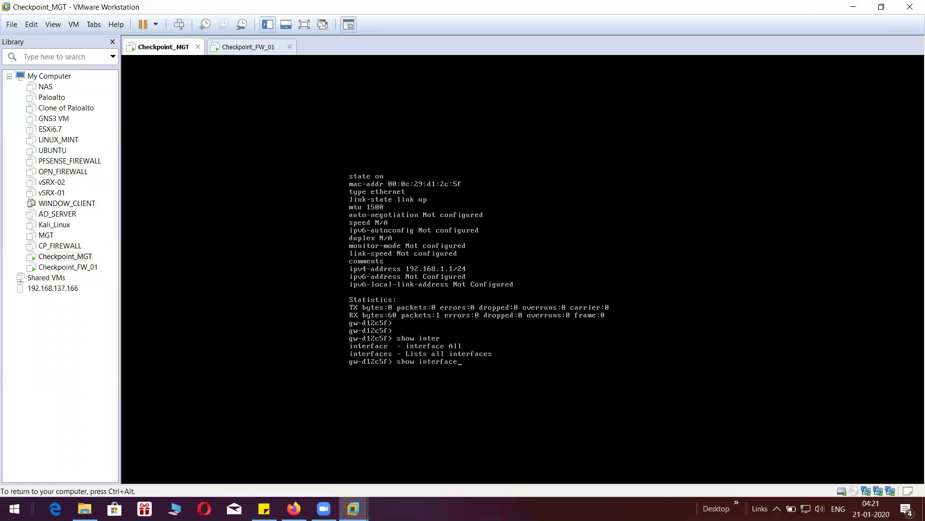
type("s all")
key("Return")
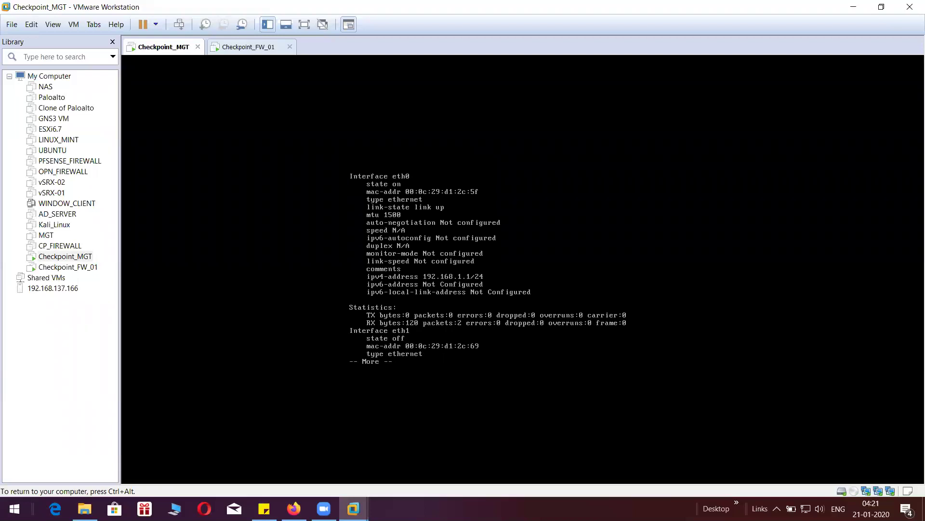
key("Return")
key("Return")
key("Return")
key("Return")
key("Return")
key("Return")
key("Return")
key("Return")
key("Return")
key("Return")
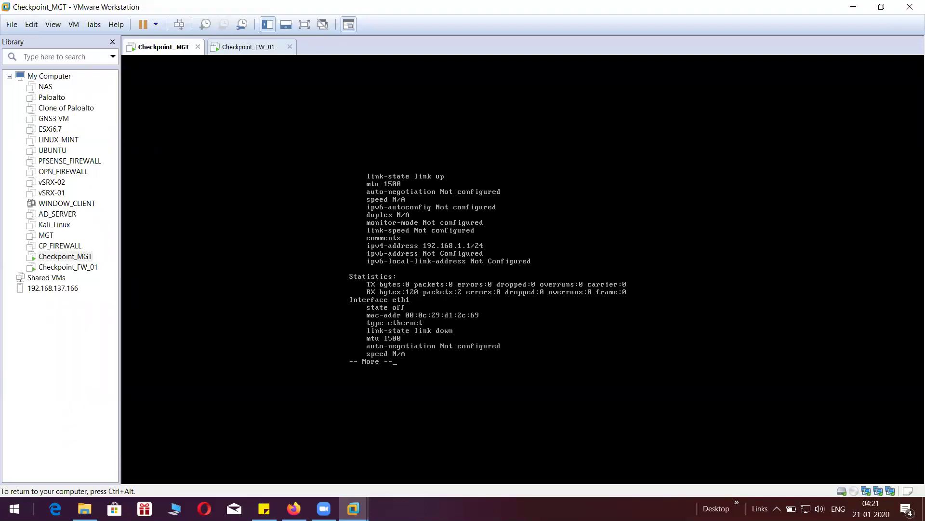
key("Return")
key("Return")
key("Return")
key("Return")
key("Return")
key("Return")
key("Return")
key("Return")
key("Return")
key("Return")
key("Return")
key("Return")
key("Return")
key("Return")
key("Return")
key("Return")
key("Return")
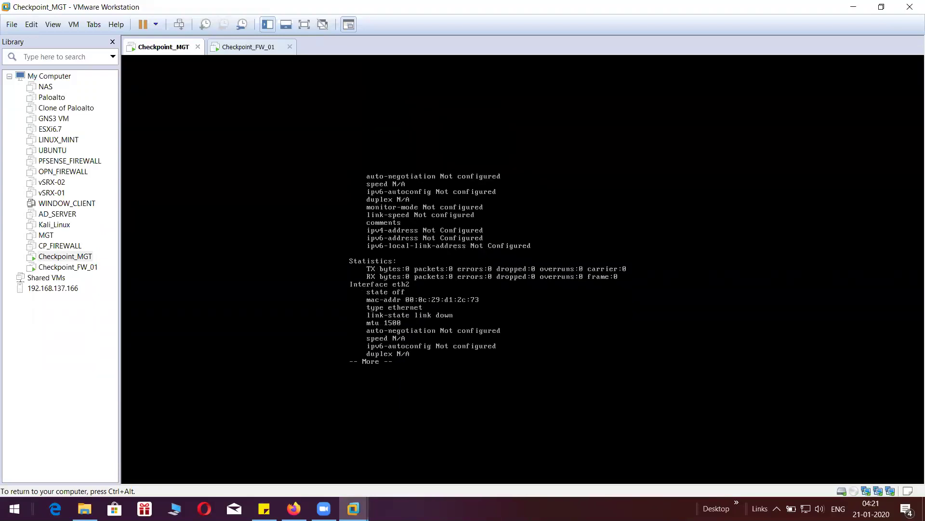
key("q")
key("Return")
key("Return")
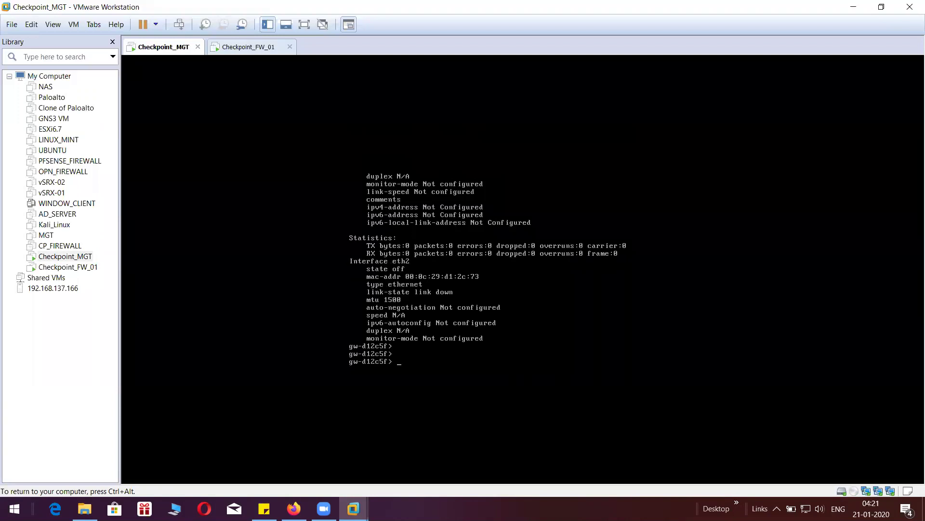
- Build the 'set interface eth1 ipv4' command, listing its address options with tab completion
type("set int")
key("Tab")
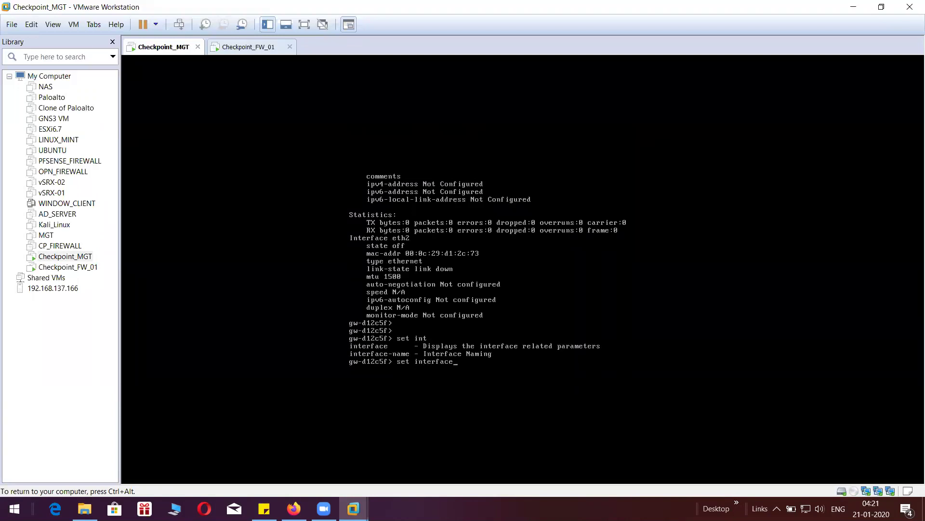
type("eth1 ipv")
key("Tab")
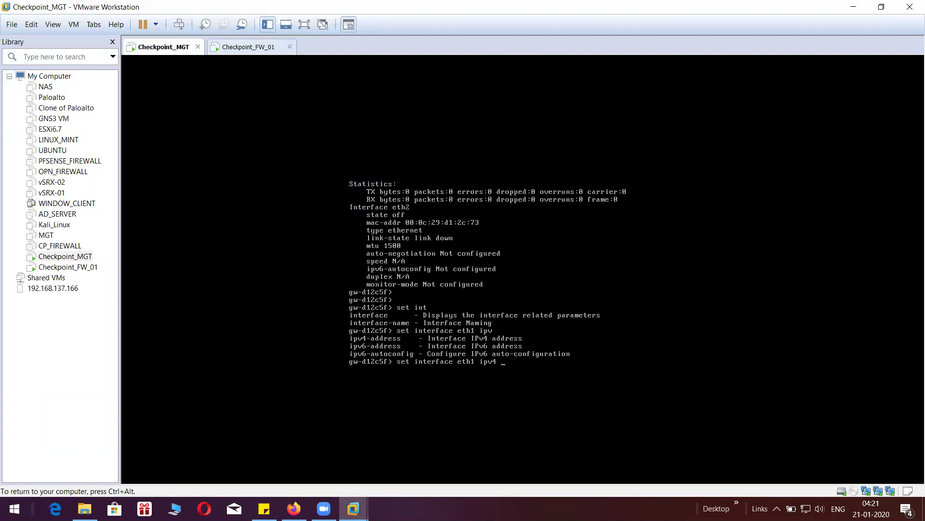
type("4")
key("Return")
key("Up")
key("Return")
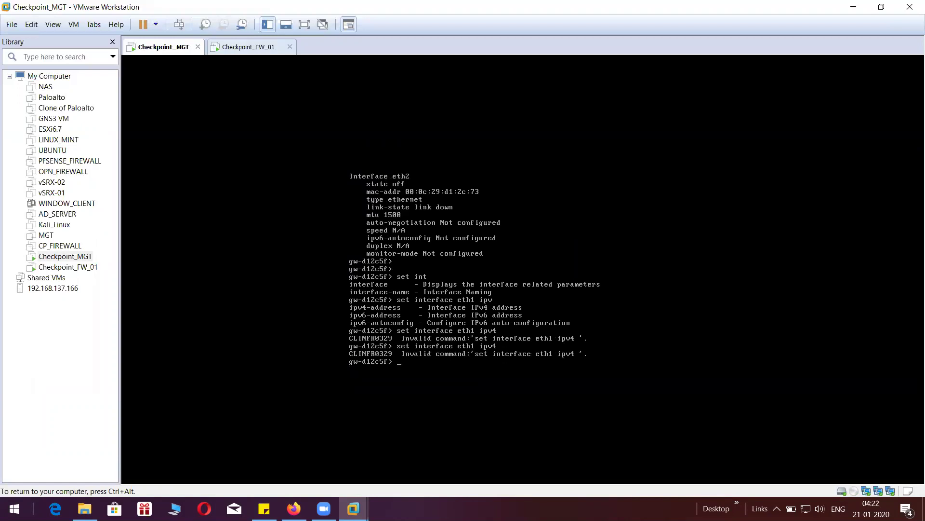
key("Up")
key("Return")
- Assign eth1 the IPv4 address 192.168.225.103 with mask length 24
key("Up")
key("BackSpace")
key("BackSpace")
key("BackSpace")
key("Tab")
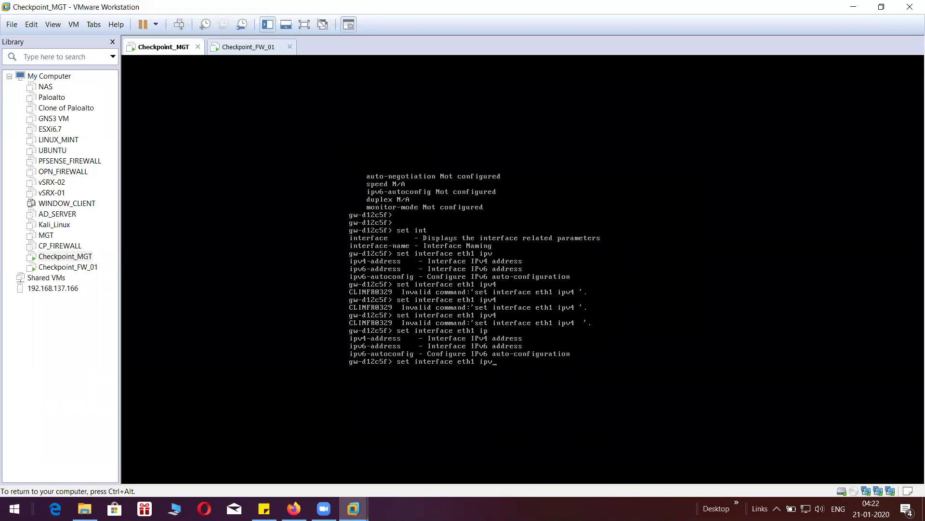
type("4")
key("Tab")
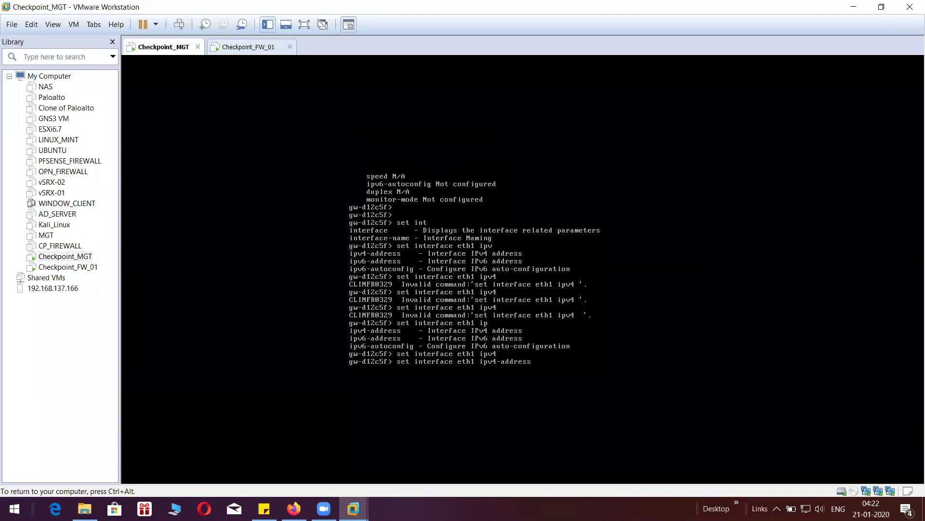
type("192.168.225.100 ma")
key("Tab")
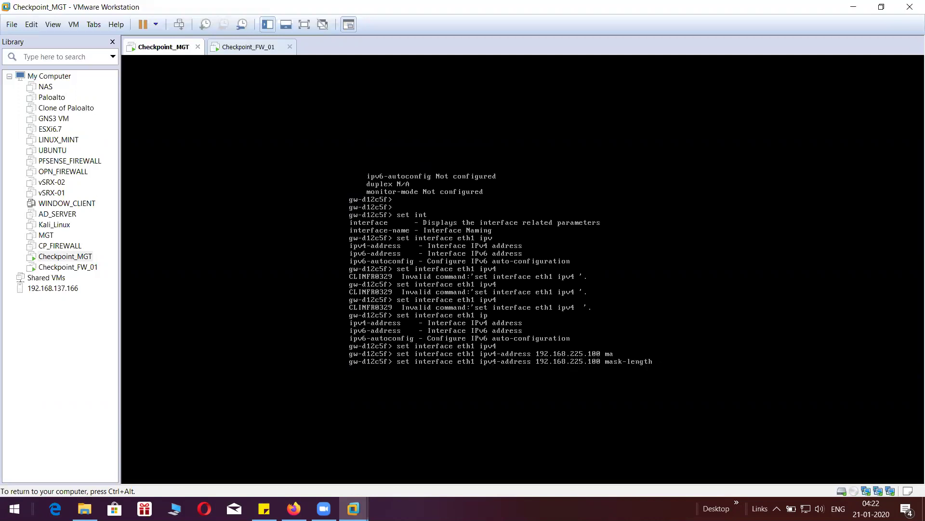
type("24")
key("BackSpace")
type("3")
key("Return")
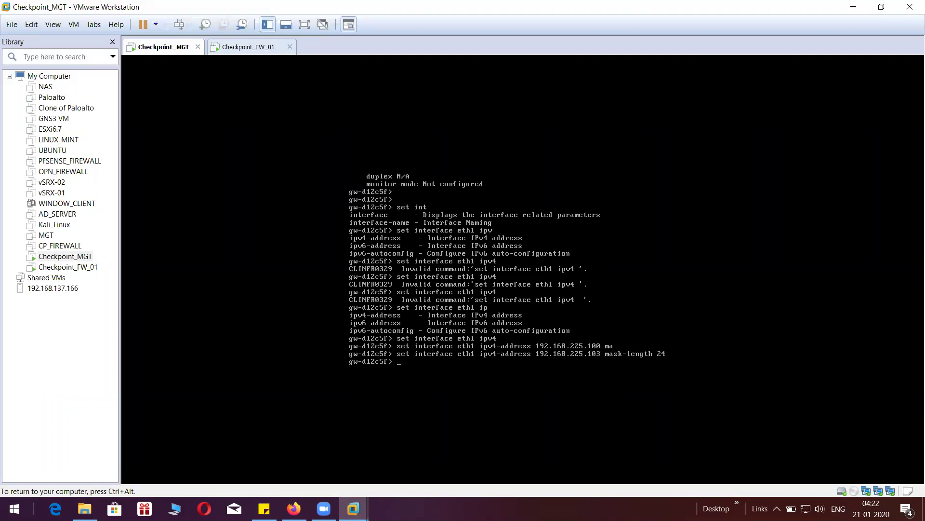
- Save the gateway configuration with 'save config' and recall the eth1 address command
key("Return")
key("Return")
type("save")
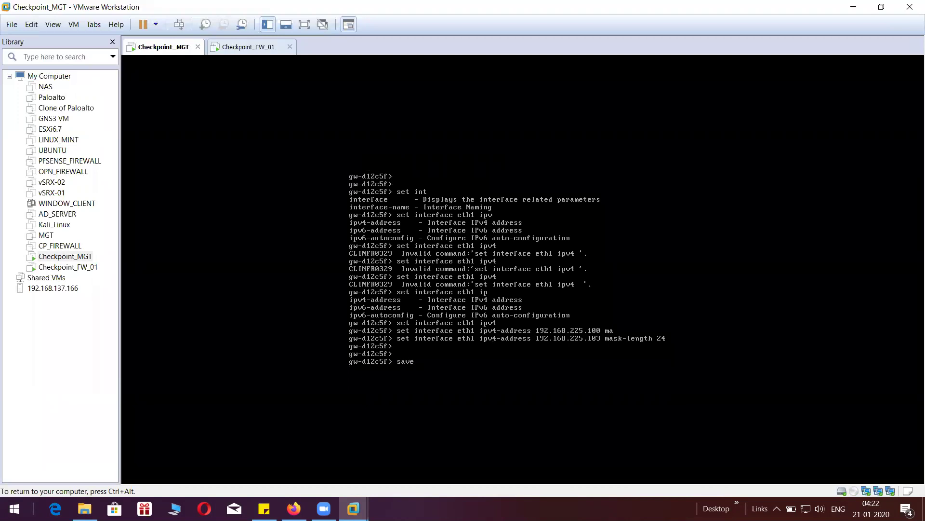
type(" con")
key("Tab")
key("Return")
key("Return")
key("Return")
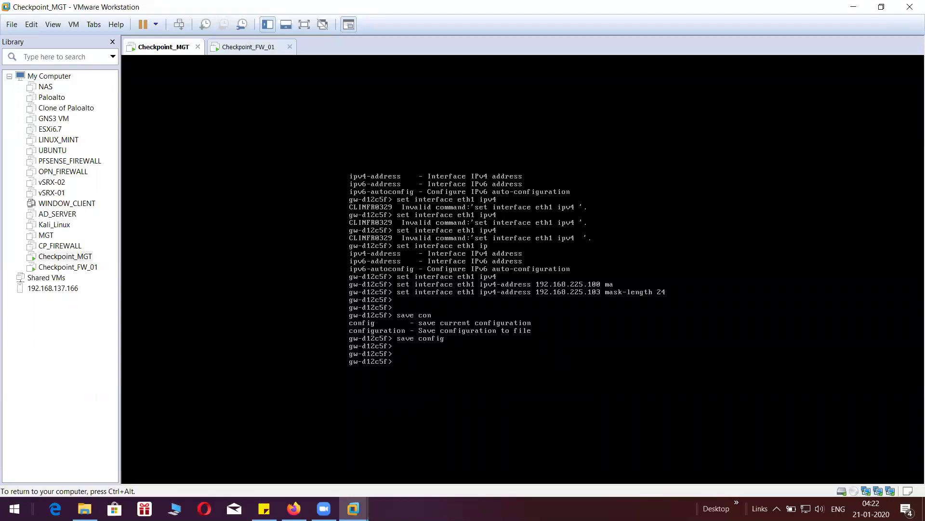
key("Up")
key("Up")
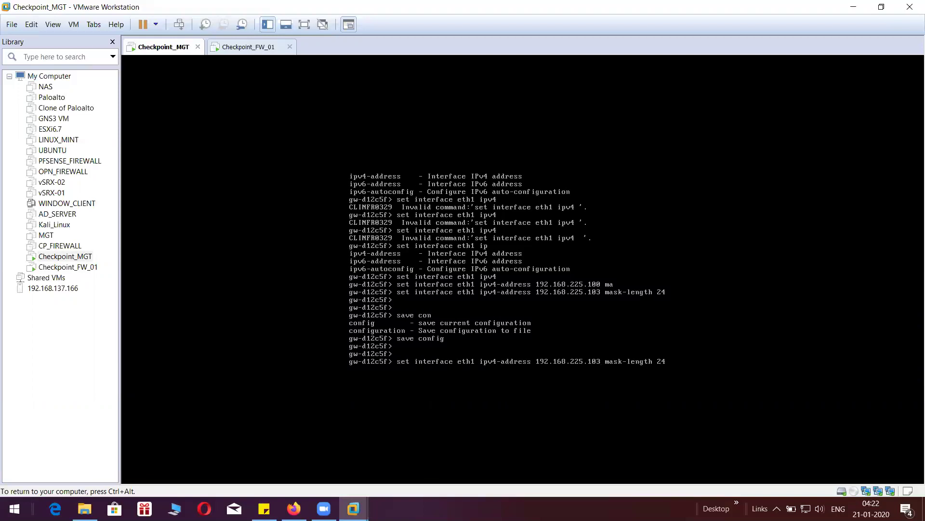
- Edit the recalled command to set eth0 to 192.168.137.103/24, then save config
key("BackSpace")
type("0")
key("BackSpace")
key("BackSpace")
key("BackSpace")
type("137")
key("End")
key("Return")
key("Return")
type("save config")
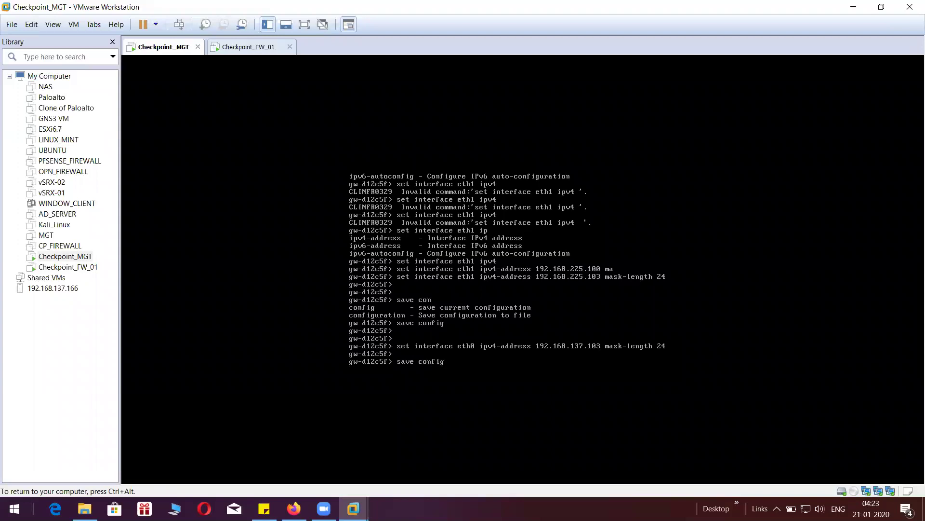
key("Return")
key("Return")
key("Return")
key("Return")
- Verify eth0 and eth1 addresses with 'show interface', then switch to Checkpoint_FW_01
type("sh")
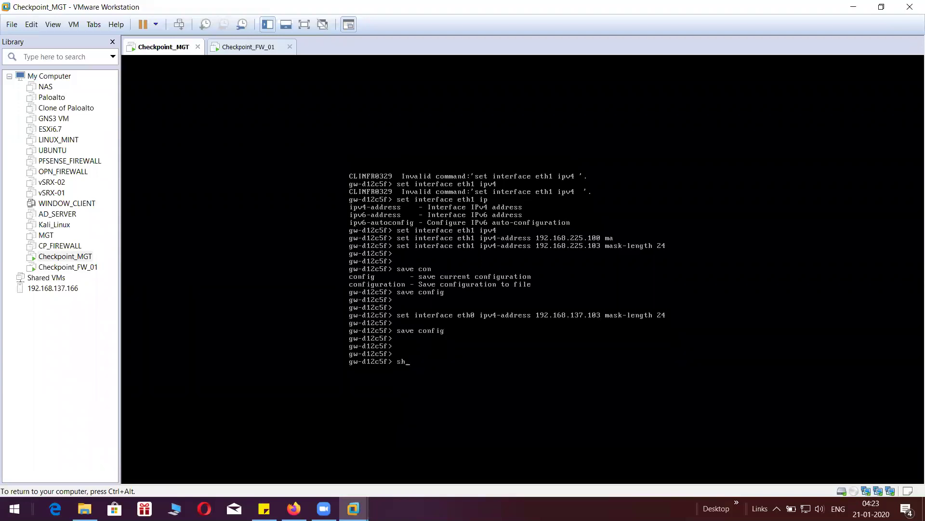
type("ow inter")
key("Tab")
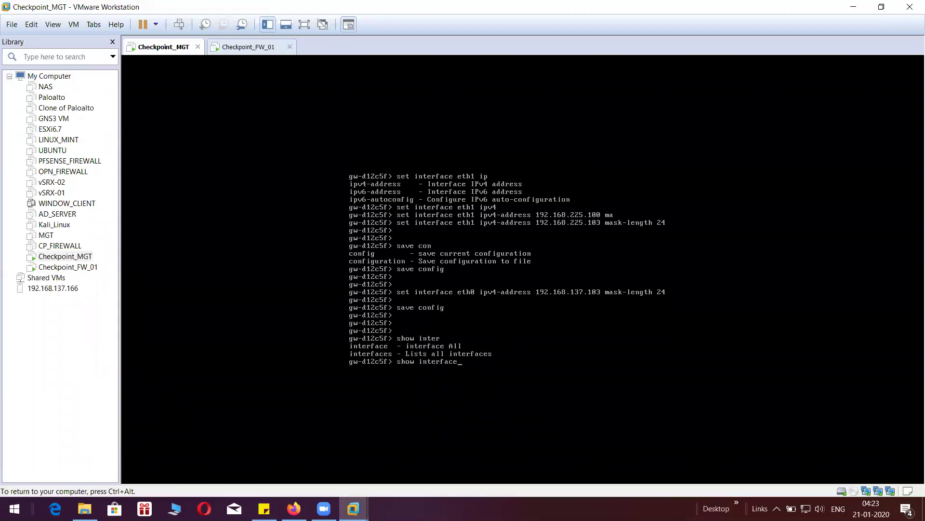
type("eth0")
key("Return")
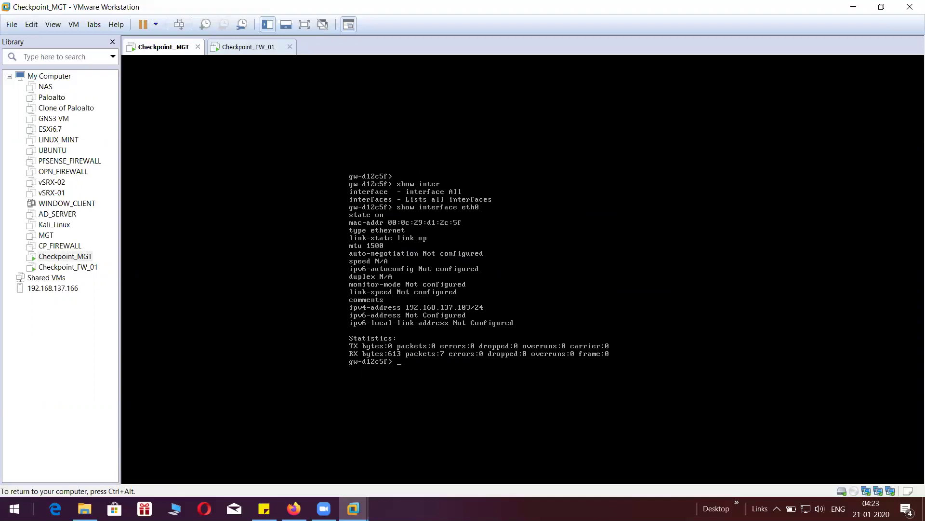
key("Return")
key("Up")
key("BackSpace")
type("1")
key("Return")
key("Return")
key("Return")
key("Return")
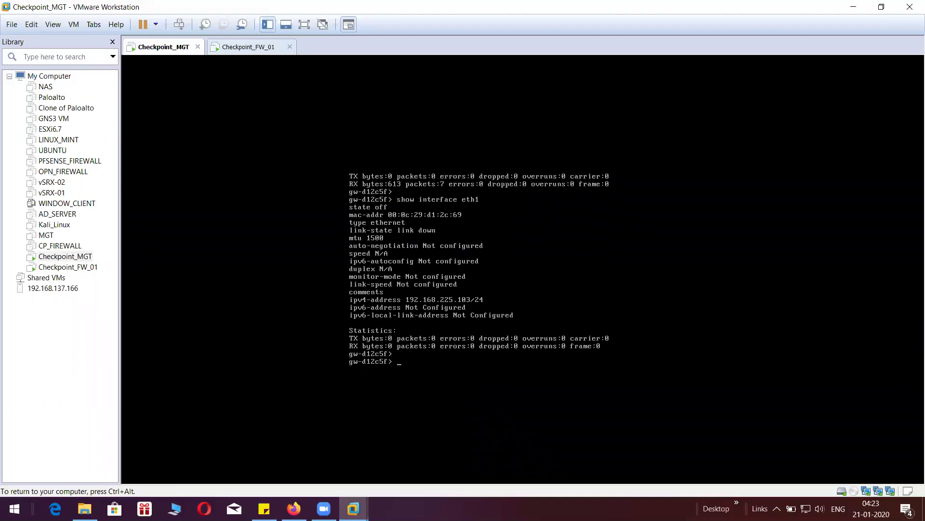
key("ctrl+alt")
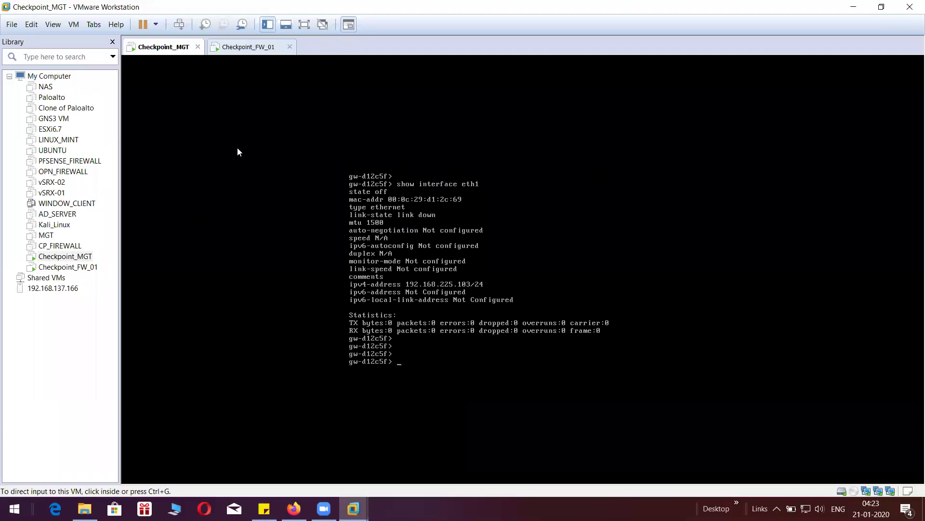
left_click(248, 48)
- Log in to the Checkpoint_FW_01 console as admin
left_click(332, 141)
type("admin")
key("Return")
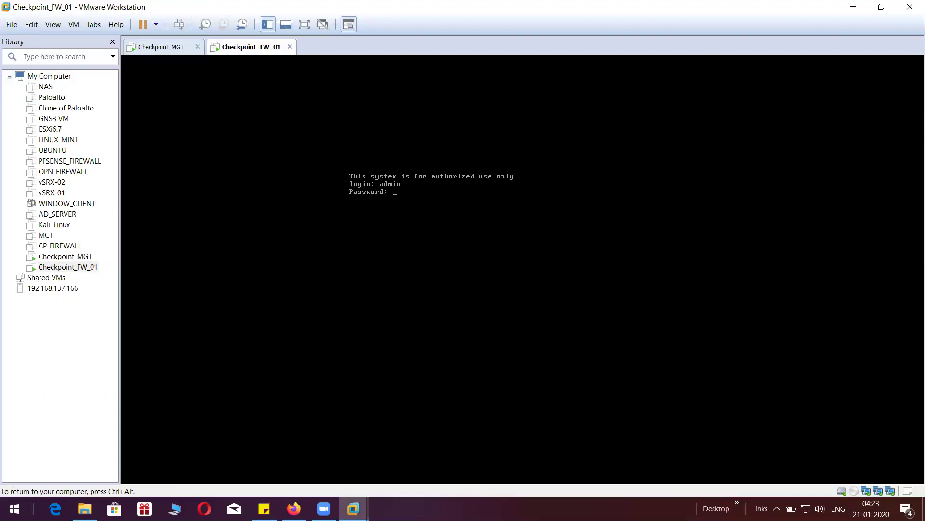
key("Return")
key("Return")
key("Return")
key("Return")
key("Return")
key("Return")
key("Return")
key("Return")
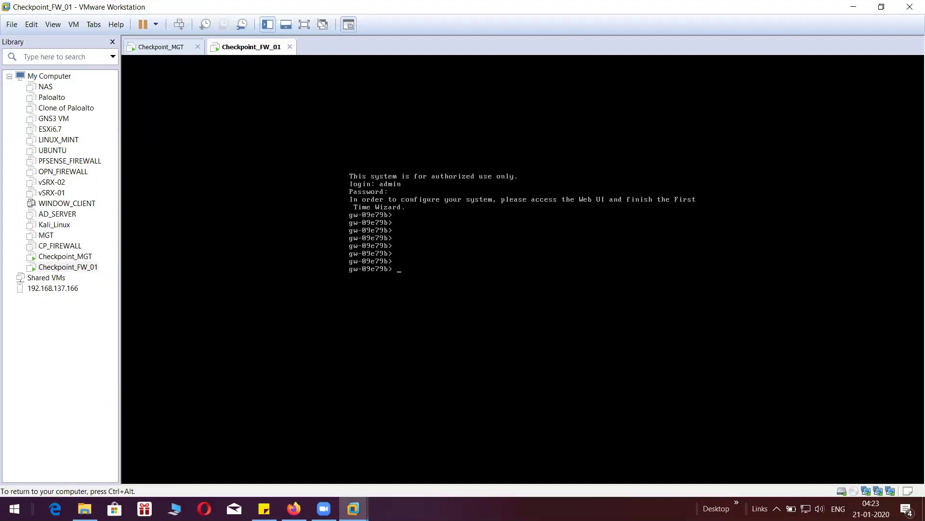
- Set the firewall's eth0 to IPv4 address 192.168.137.104 with mask length 24
type("set inter")
key("Tab")
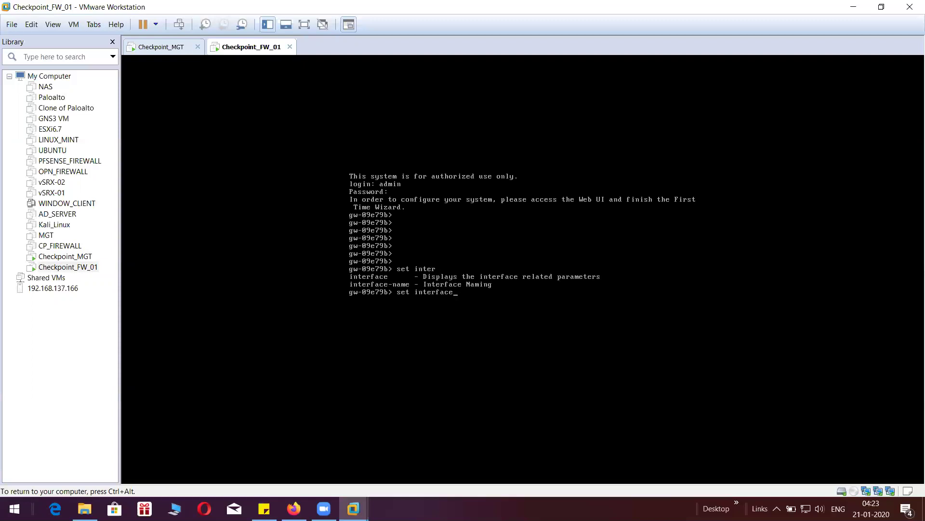
type("eth0 ipv")
key("Tab")
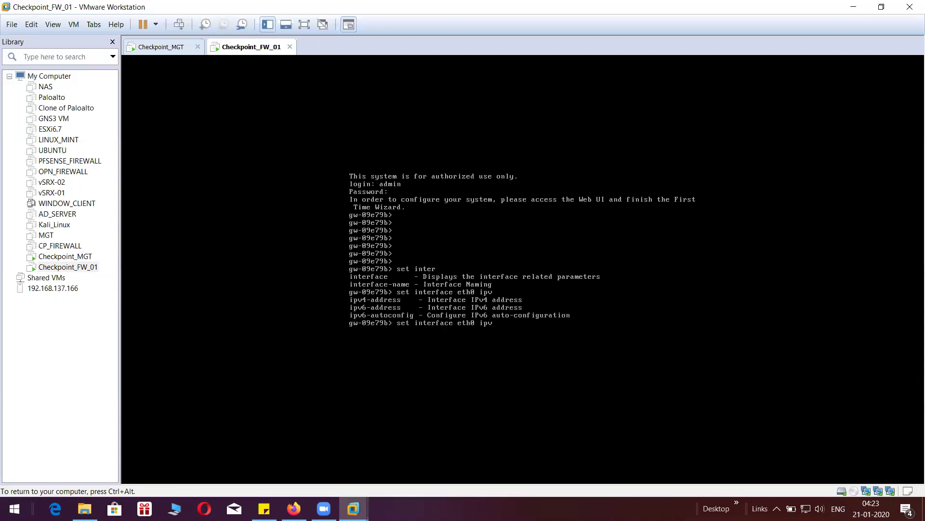
type("4")
key("Tab")
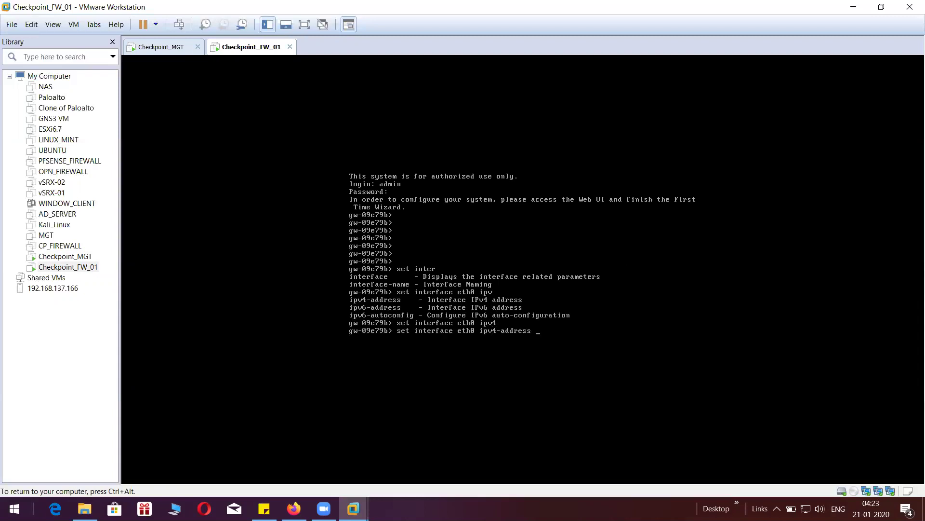
type("192.168.137.104 mas")
key("Tab")
type("24")
key("Return")
key("Return")
key("Return")
- Edit the recalled command to give eth1 the address 192.168.225.104/24
key("Up")
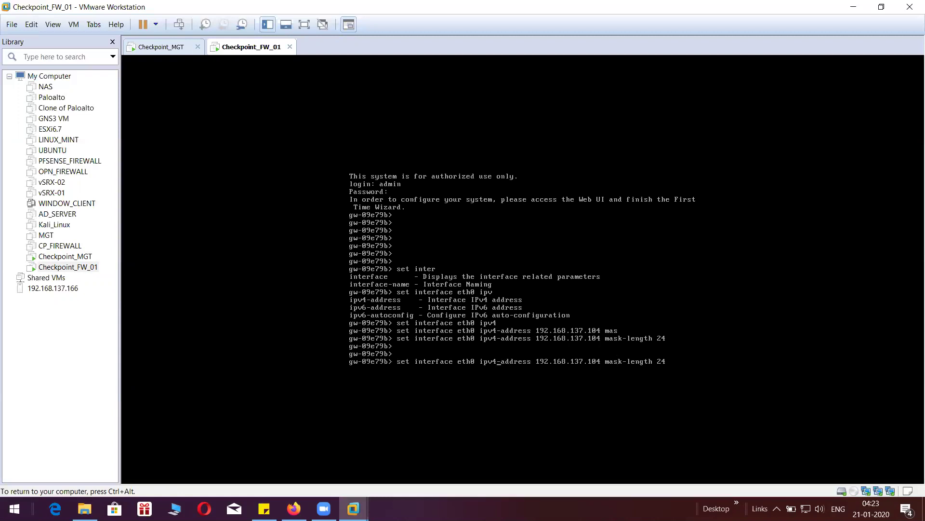
key("BackSpace")
type("1")
key("BackSpace")
key("BackSpace")
key("BackSpace")
type("225")
key("Return")
key("Return")
key("Return")
key("Return")
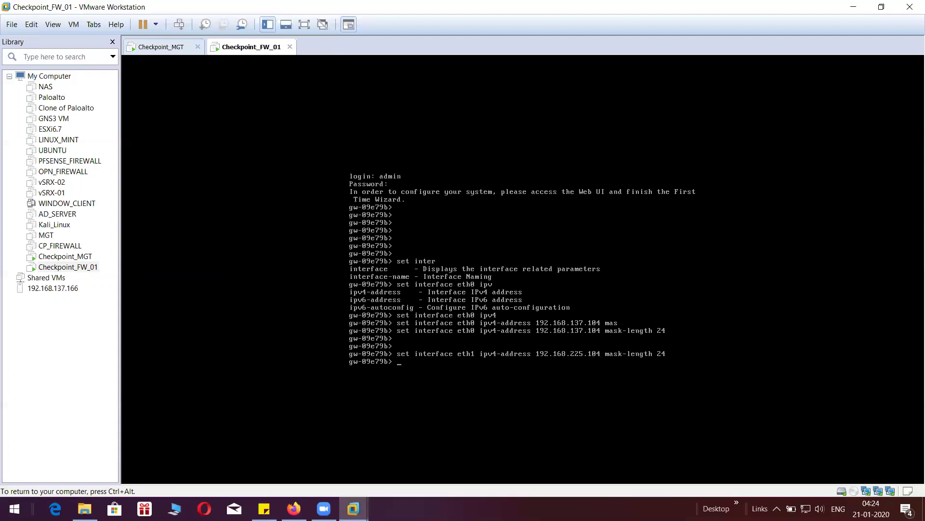
- Save the firewall configuration and release input from the virtual machine
type("save config")
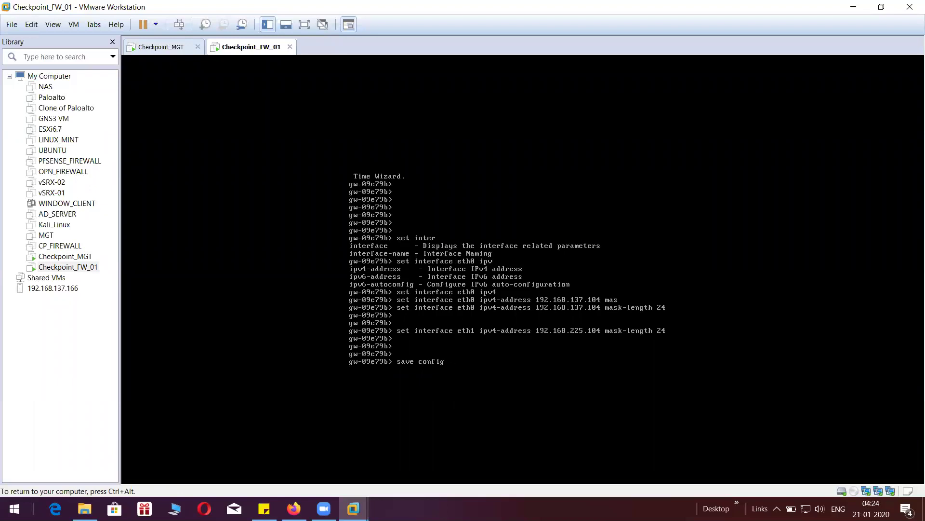
key("Return")
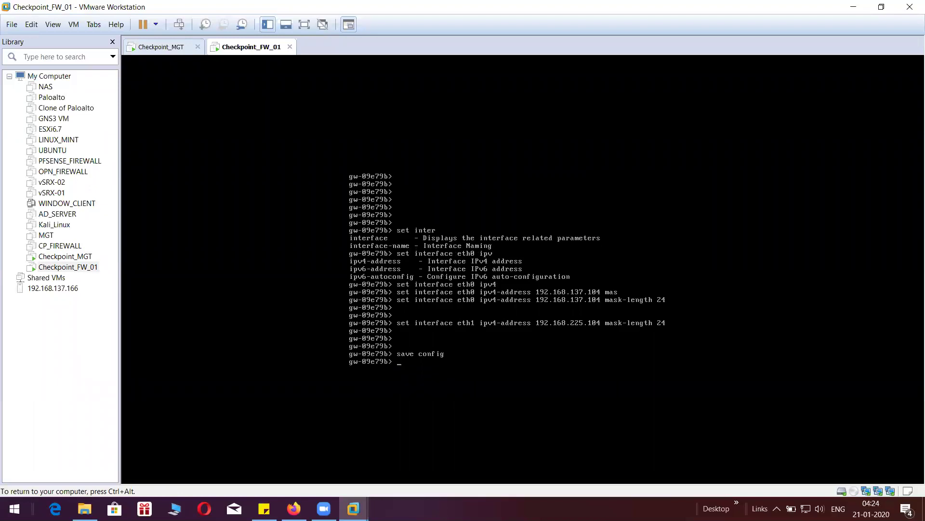
key("Return")
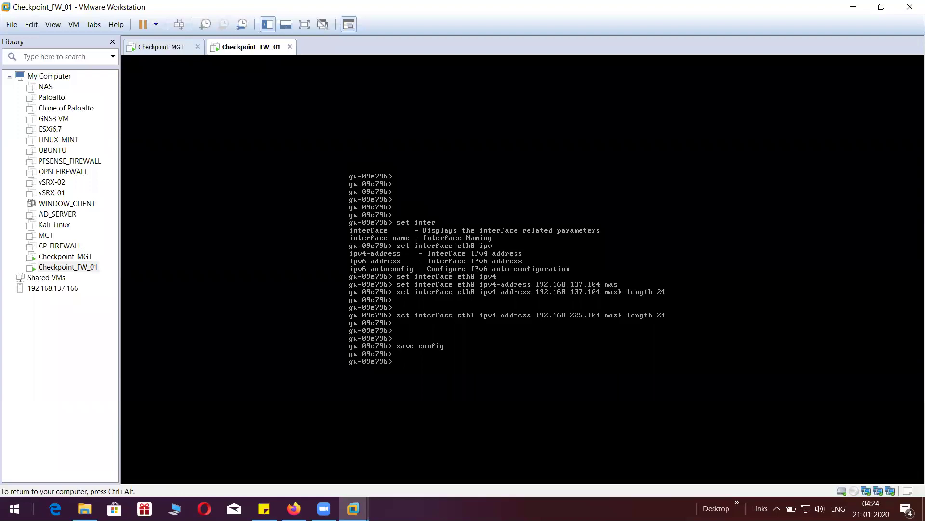
key("Return")
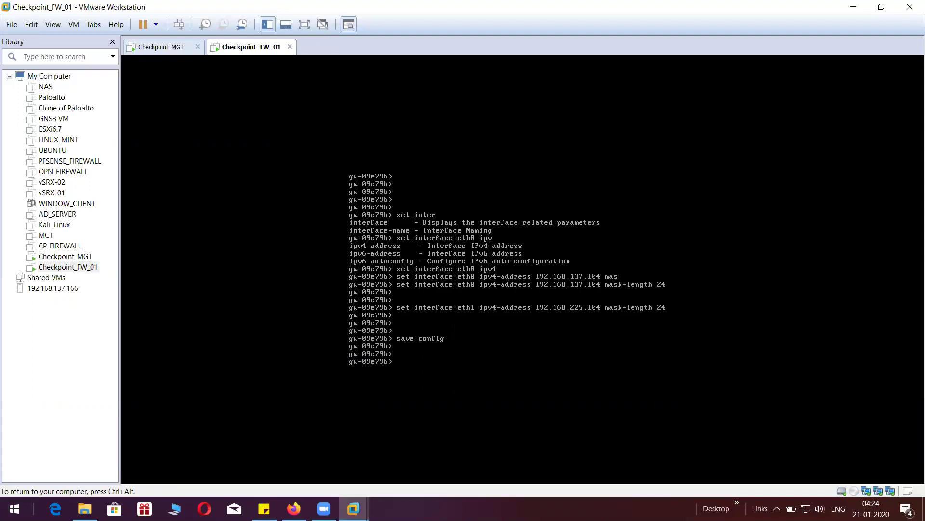
key("Return")
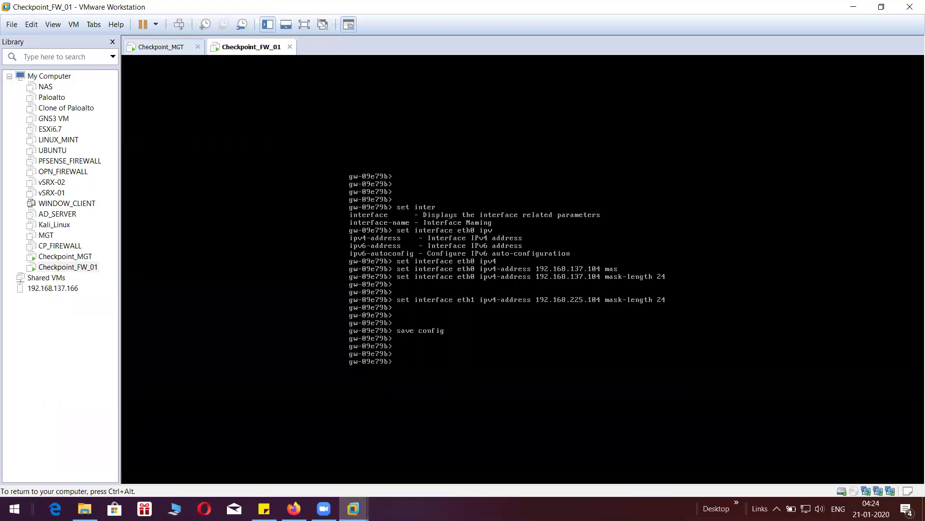
key("Return")
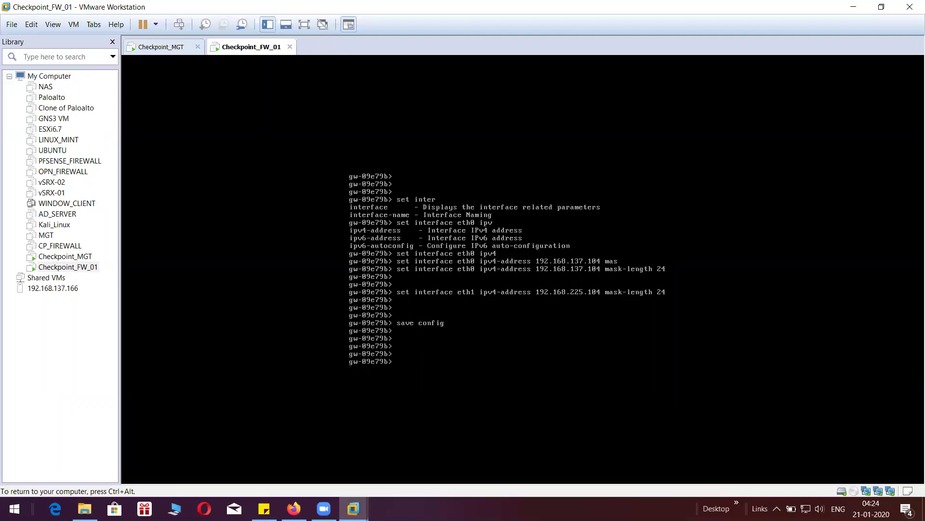
key("Return")
key("Return")
key("ctrl+alt")
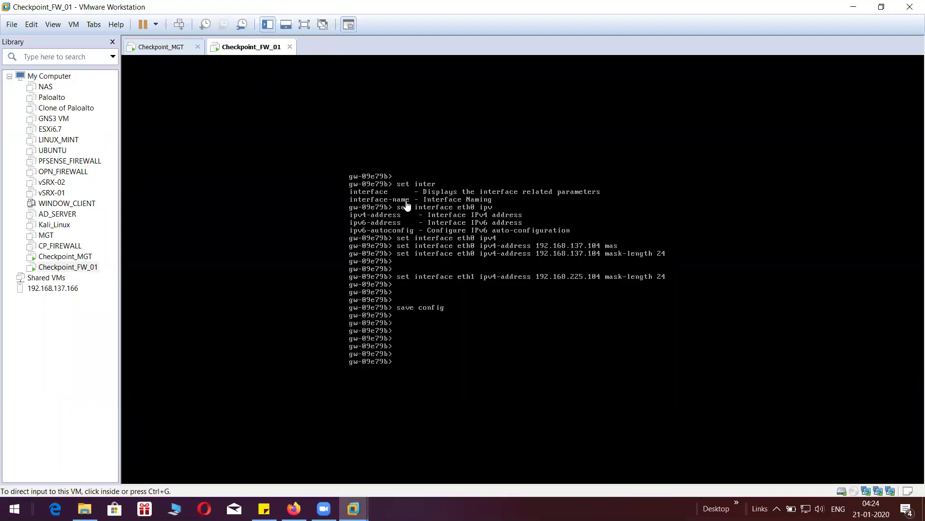
- Launch PuTTY and open an SSH connection to 192.168.137.103
key("super")
type("putty")
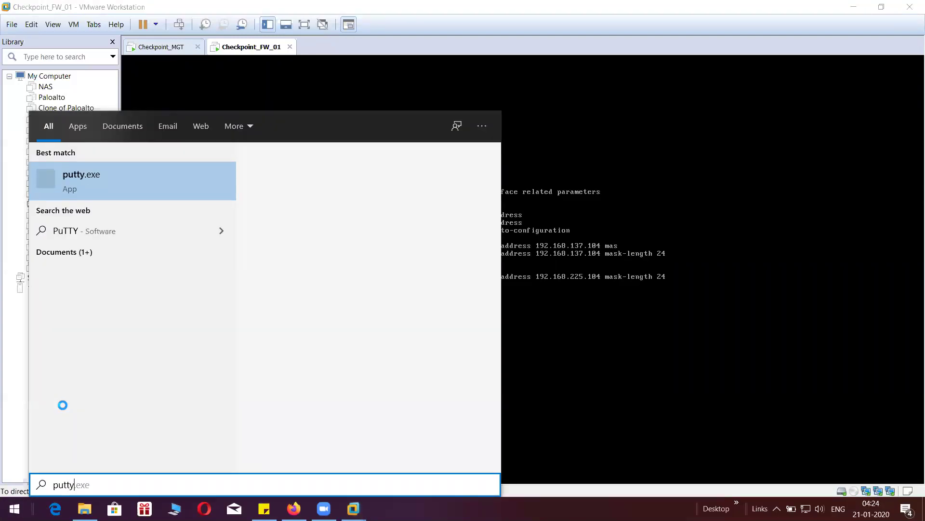
left_click(207, 185)
type("192")
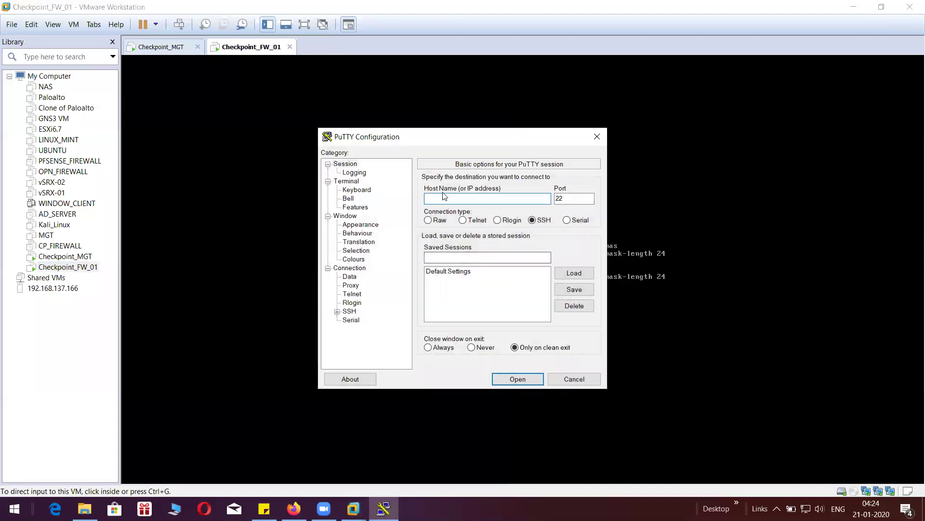
type(".168.137.103")
left_click(501, 379)
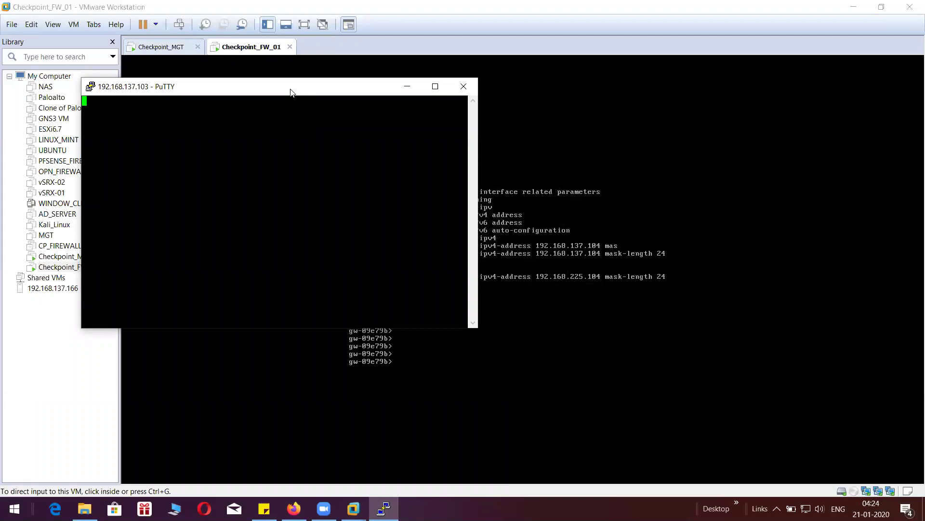
- Move the blank PuTTY session aside, keep it open, and minimize it
left_click_drag(304, 90, 611, 58)
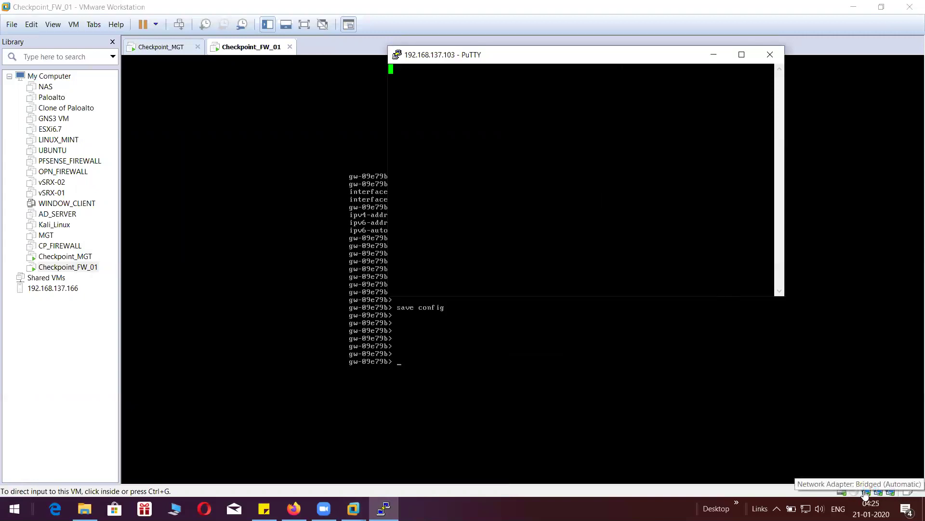
left_click(771, 55)
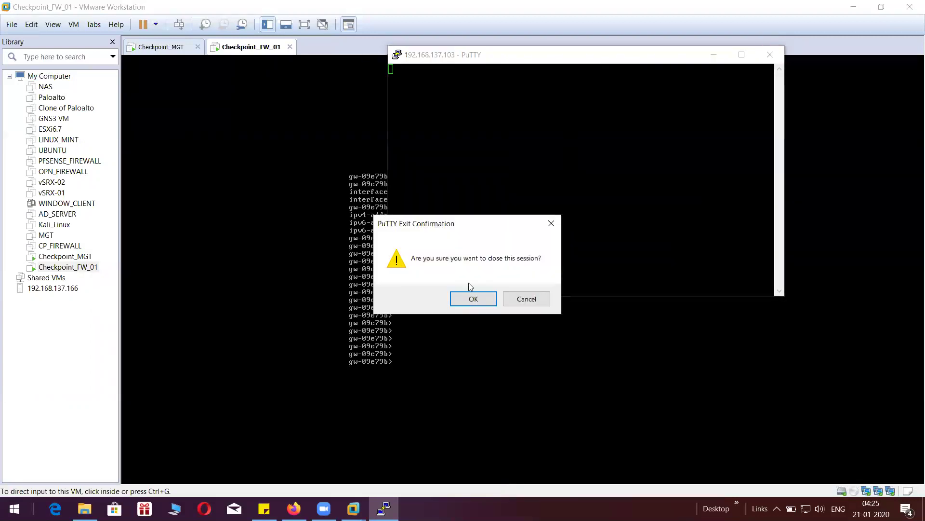
left_click(525, 299)
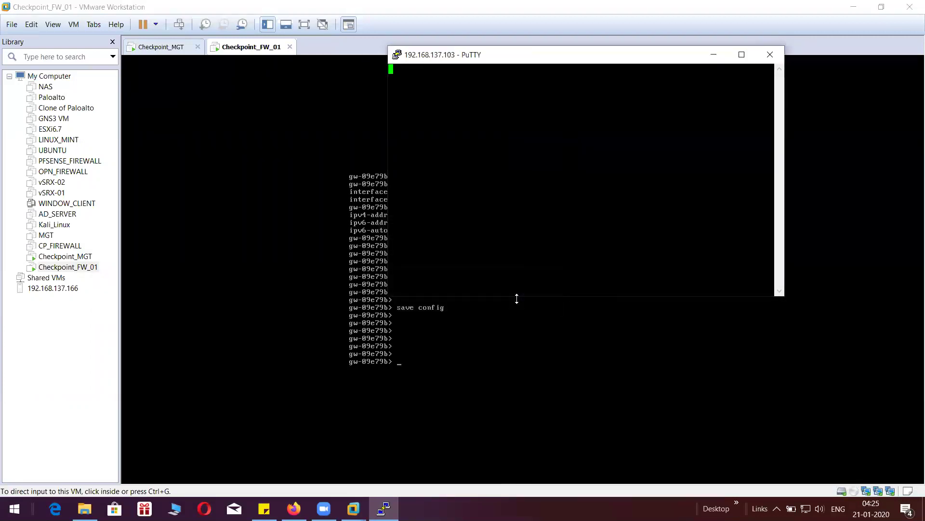
left_click(715, 57)
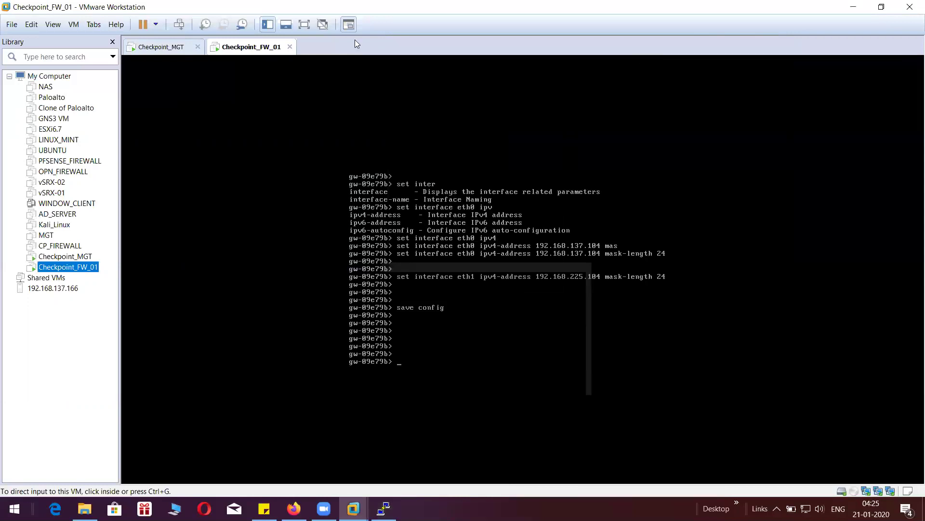
- In Checkpoint_MGT's settings, attach the first network adapter to custom VMnet8 (NAT)
left_click(163, 47)
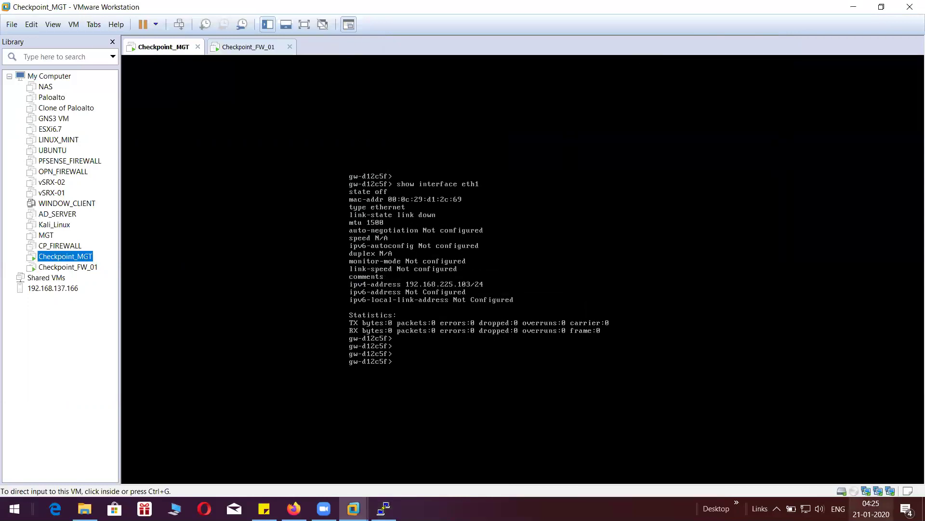
double_click(867, 492)
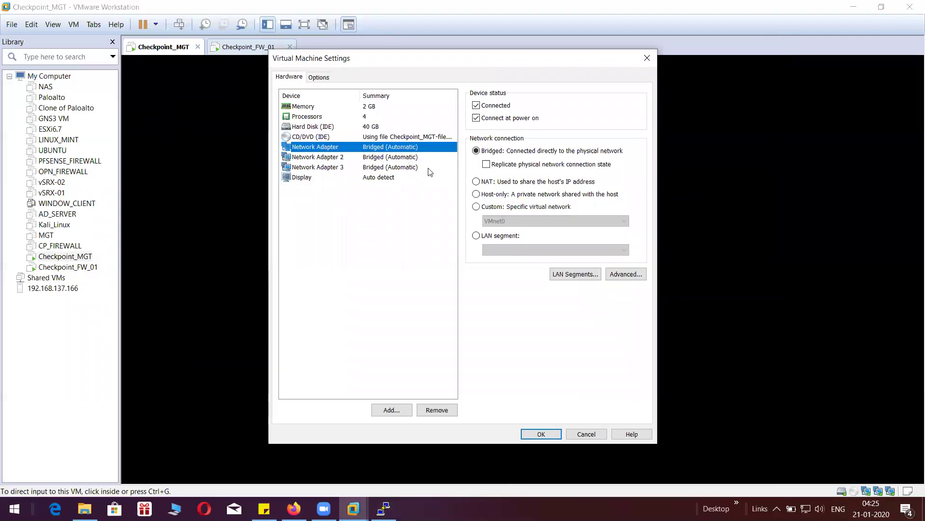
left_click(477, 209)
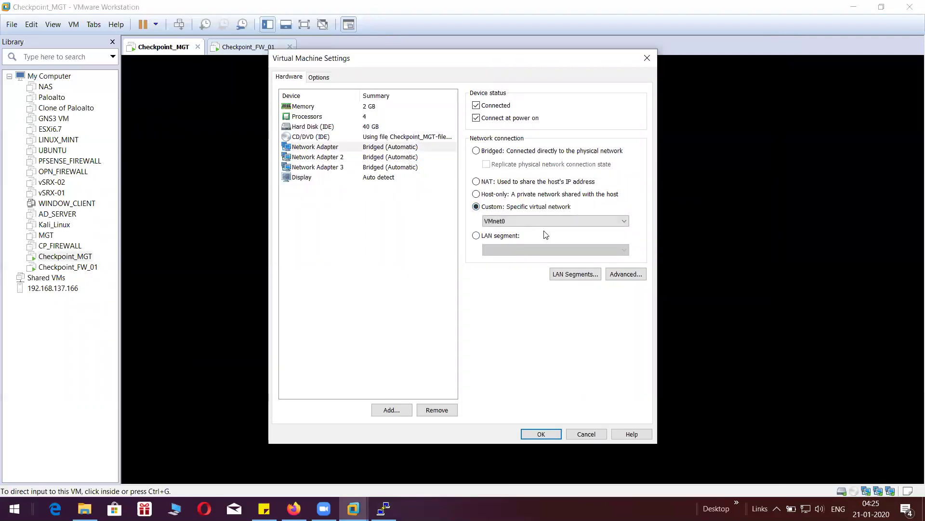
left_click(553, 221)
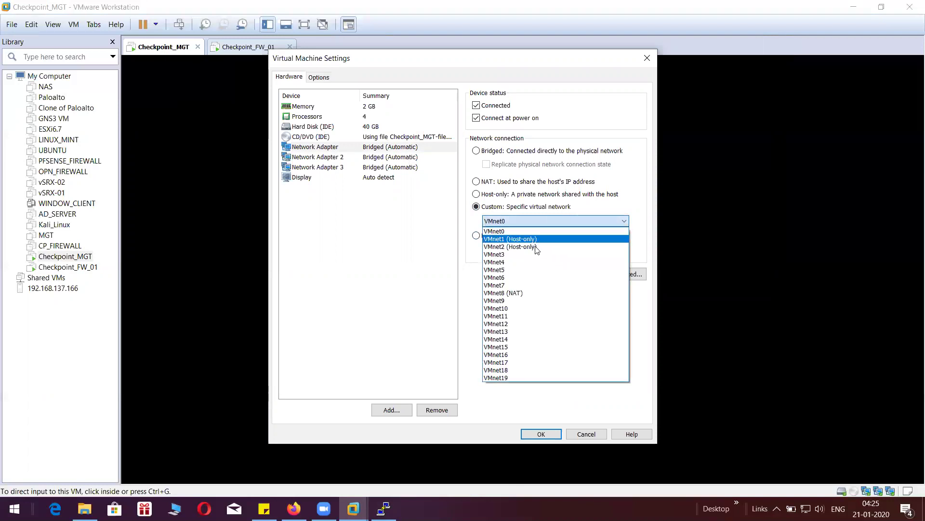
left_click(516, 292)
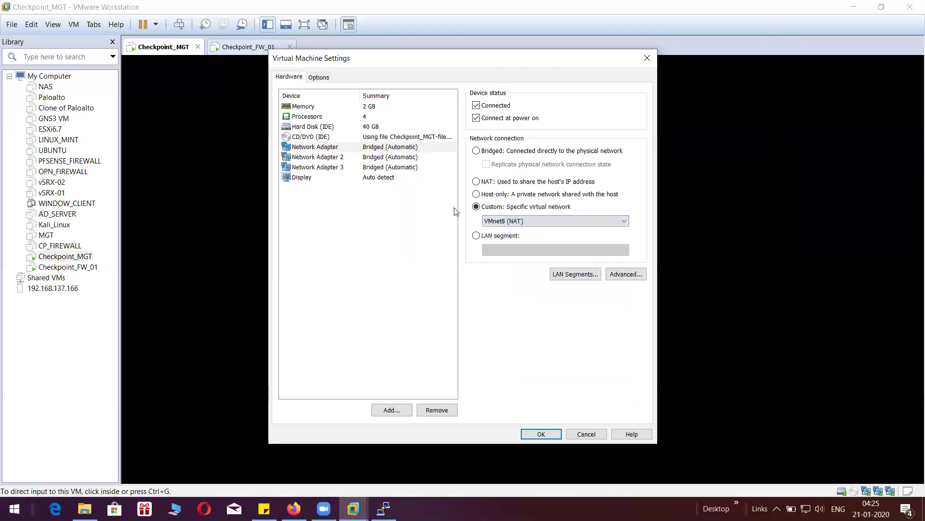
- Attach adapter 2 to VMnet2 and adapter 3 to VMnet1 (Host-only), then apply
left_click(400, 158)
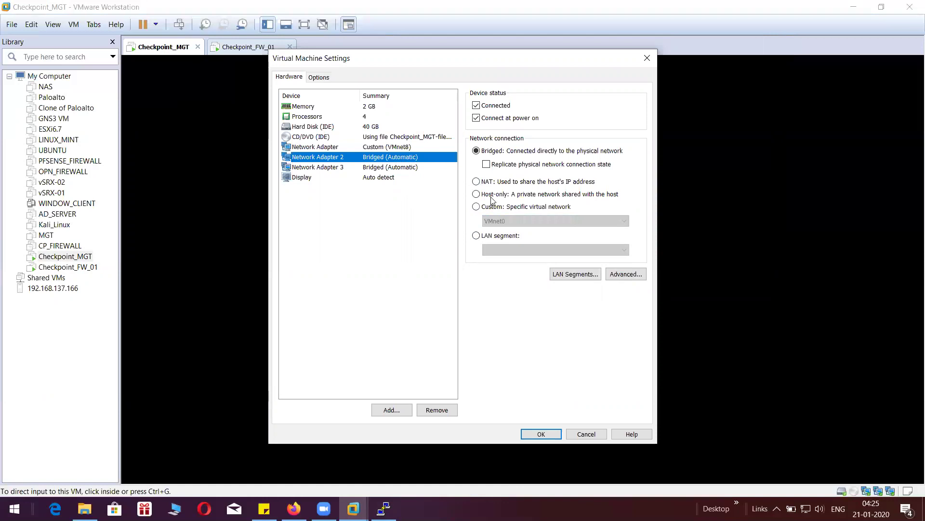
left_click(478, 207)
left_click(509, 216)
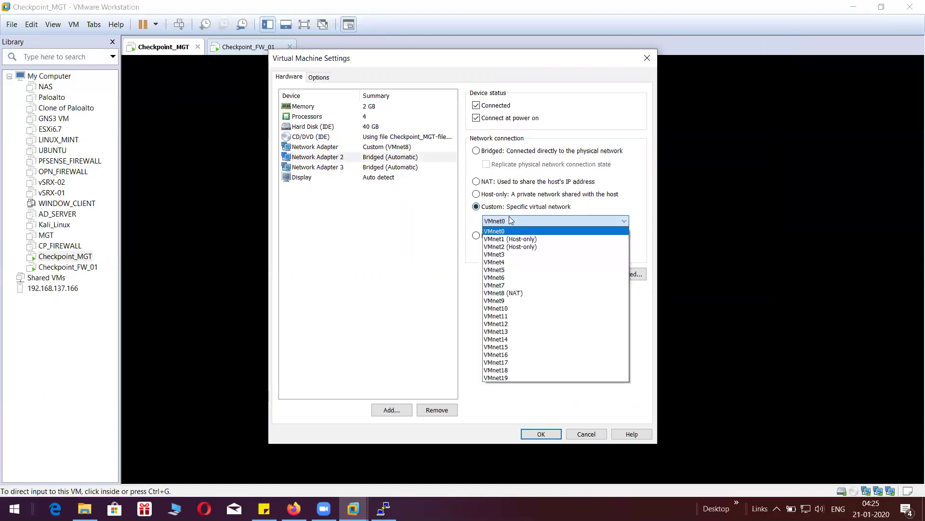
left_click(511, 247)
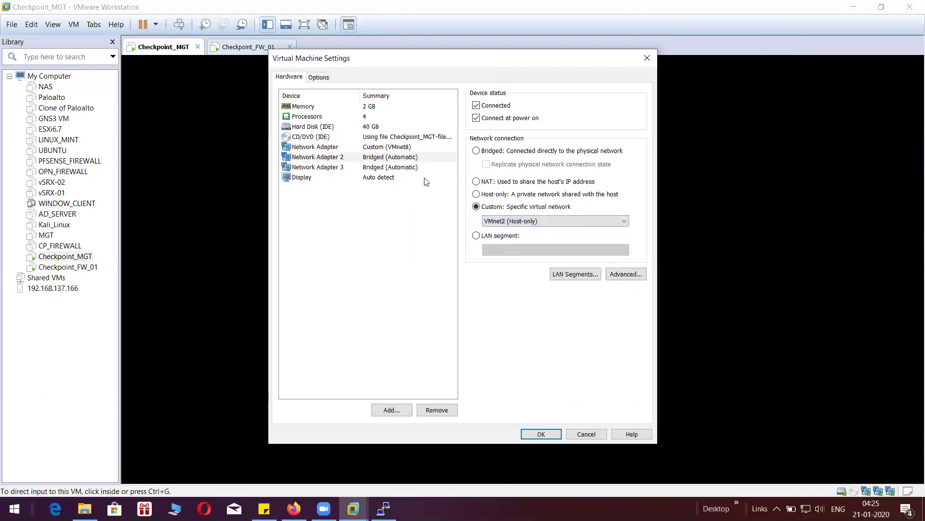
left_click(401, 170)
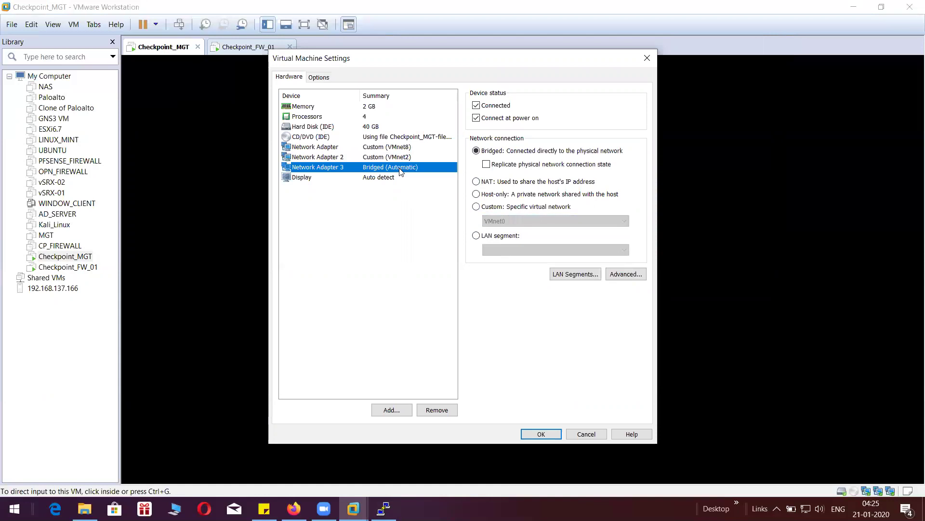
left_click(477, 207)
left_click(510, 222)
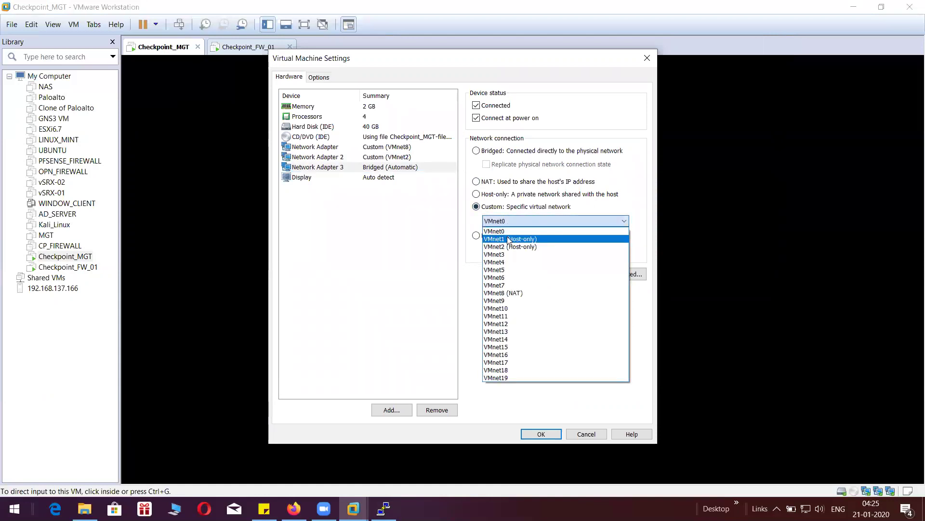
left_click(507, 236)
left_click(557, 434)
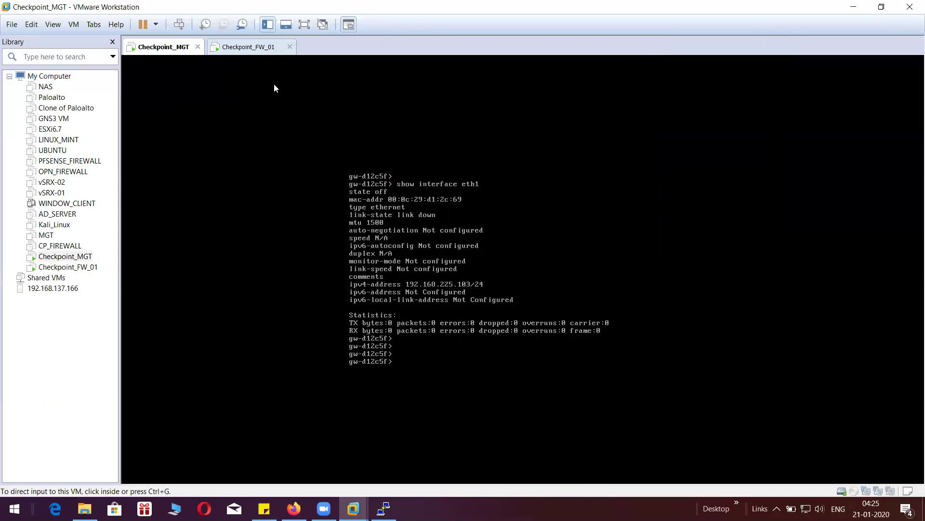
- In Checkpoint_FW_01's settings, put the first network adapter on custom VMnet8 (NAT)
left_click(260, 47)
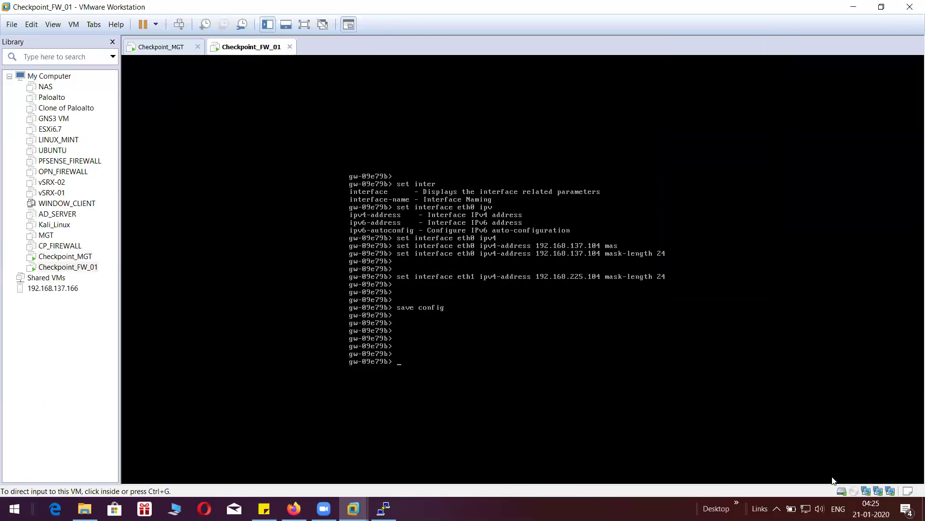
left_click(865, 491)
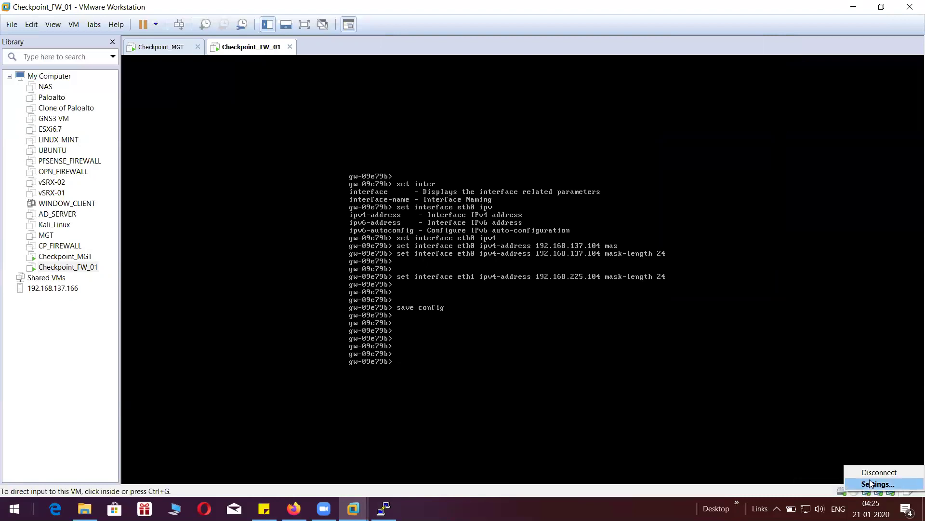
left_click(869, 484)
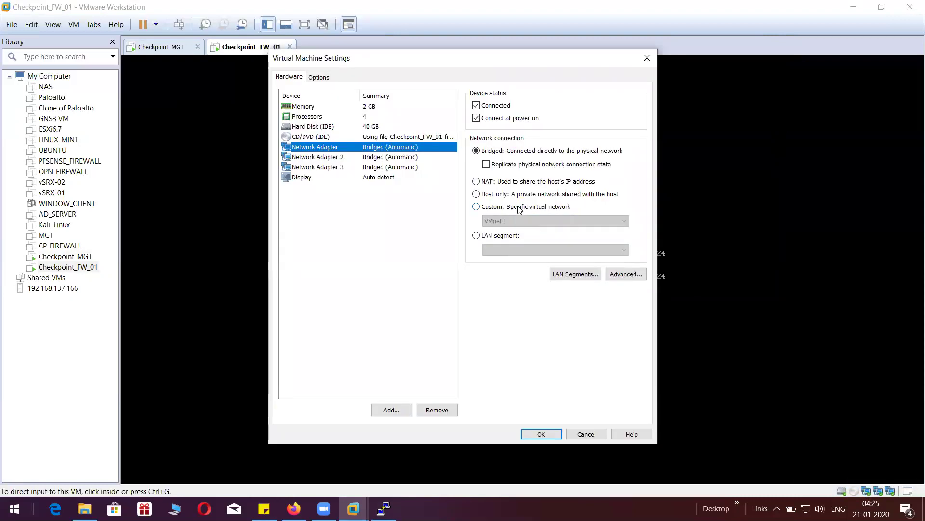
left_click(478, 206)
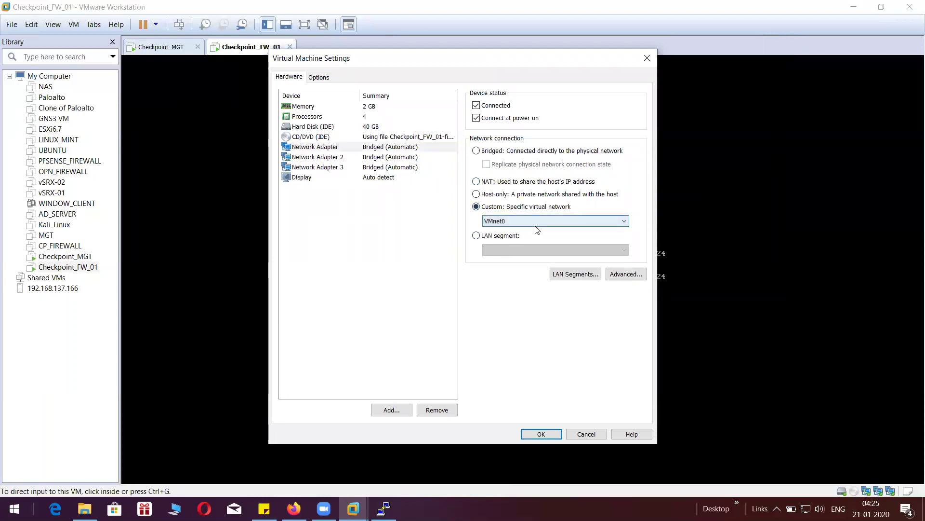
left_click(535, 225)
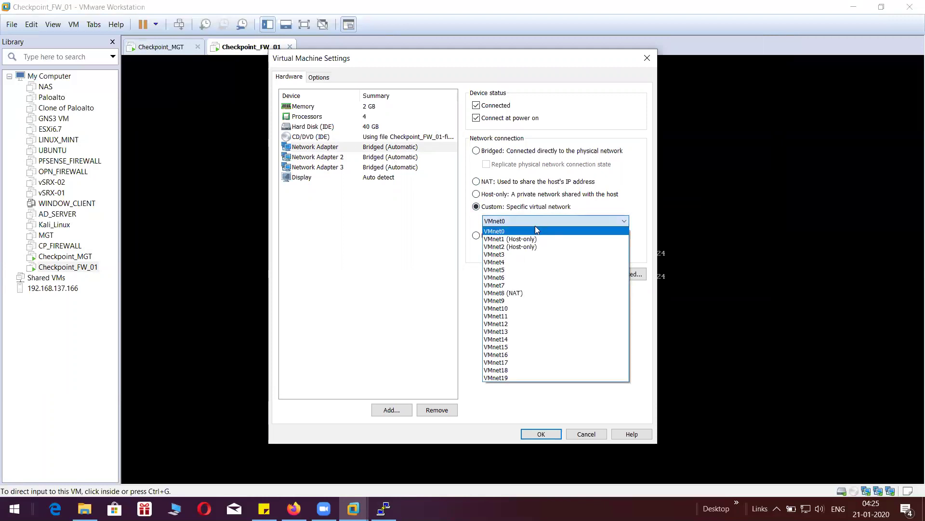
left_click(520, 294)
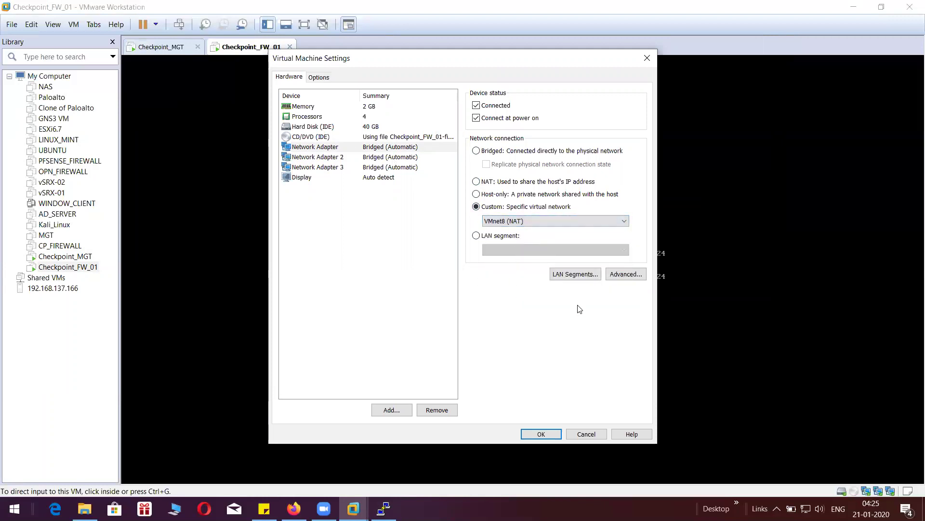
- Connect adapter 2 to VMnet2 and adapter 3 to VMnet1, then apply the changes
left_click(407, 160)
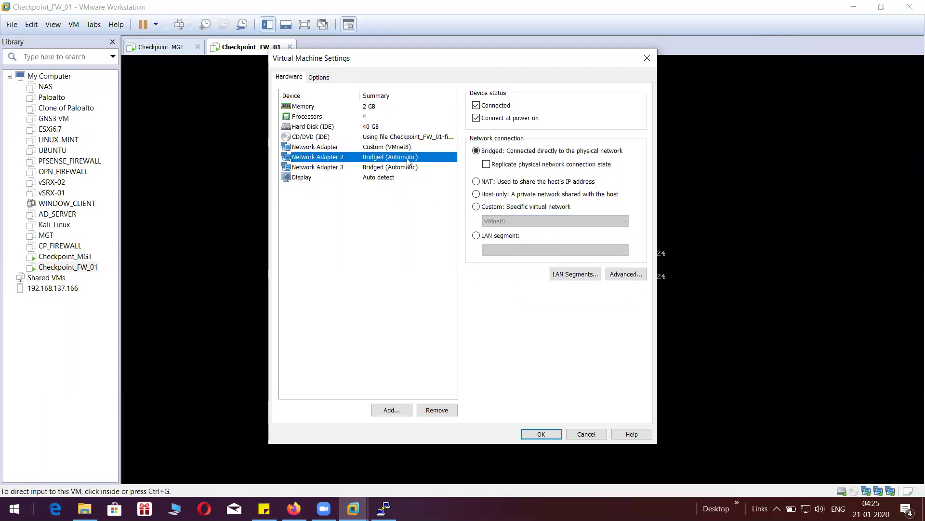
left_click(477, 207)
left_click(511, 221)
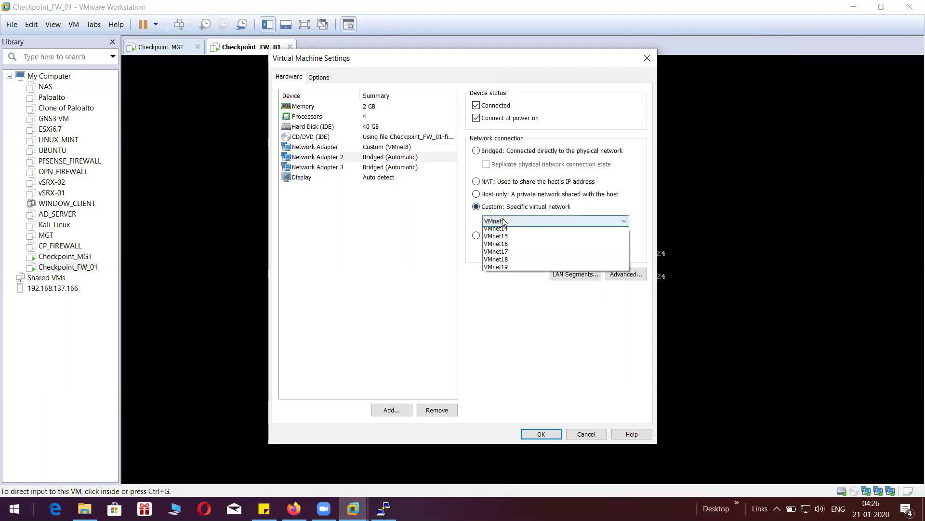
left_click(519, 247)
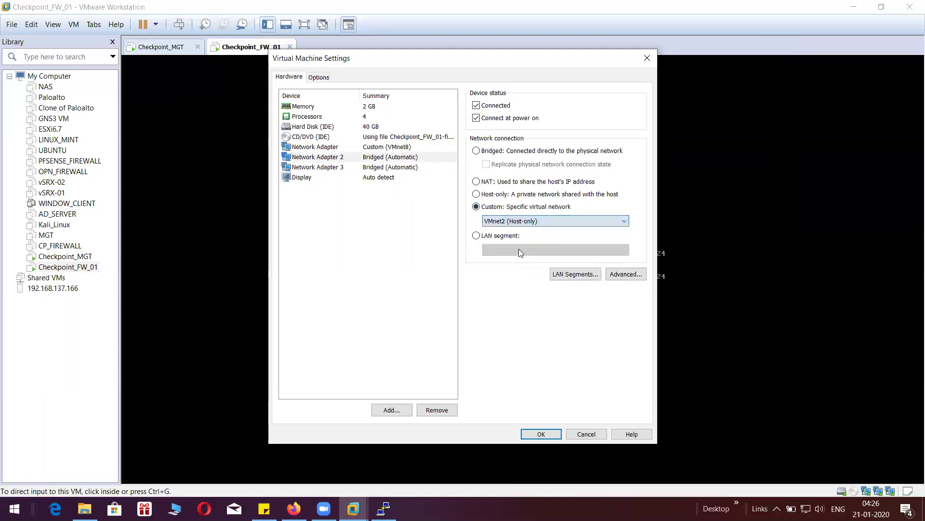
left_click(404, 168)
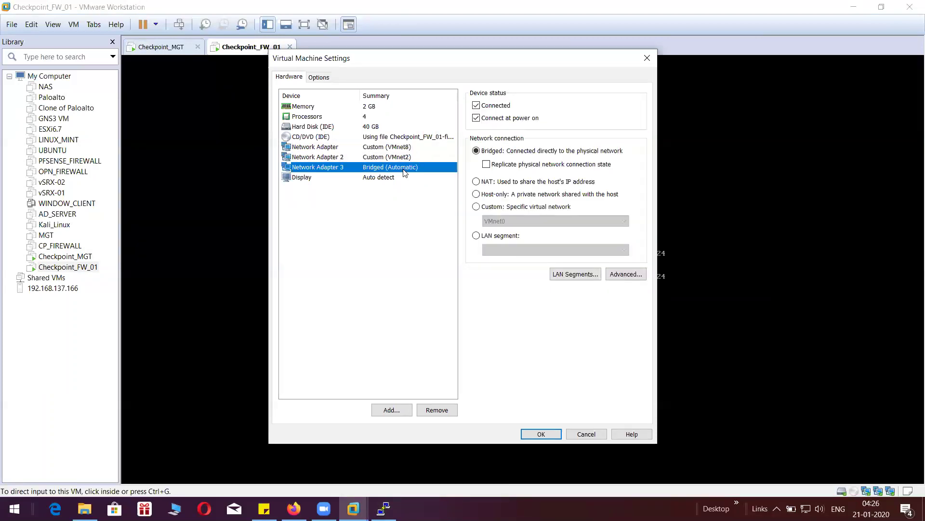
left_click(478, 206)
left_click(505, 220)
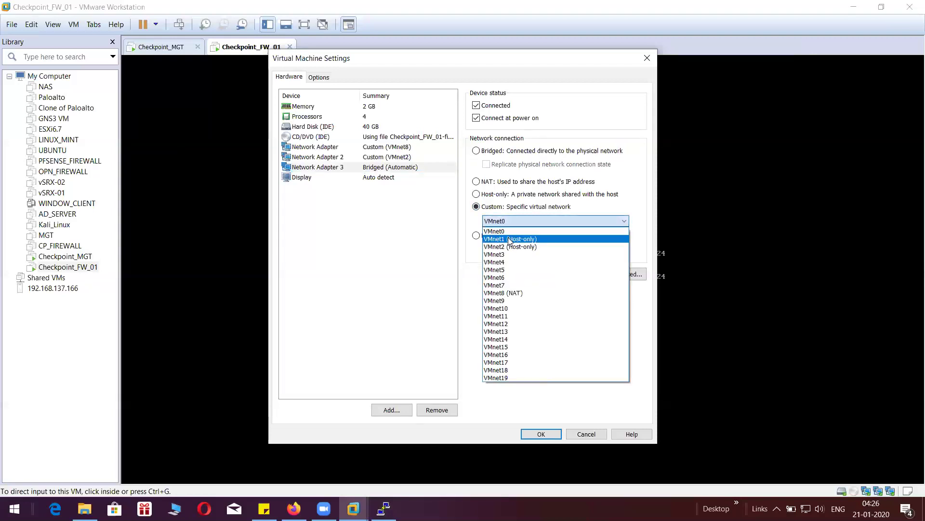
left_click(508, 237)
left_click(528, 435)
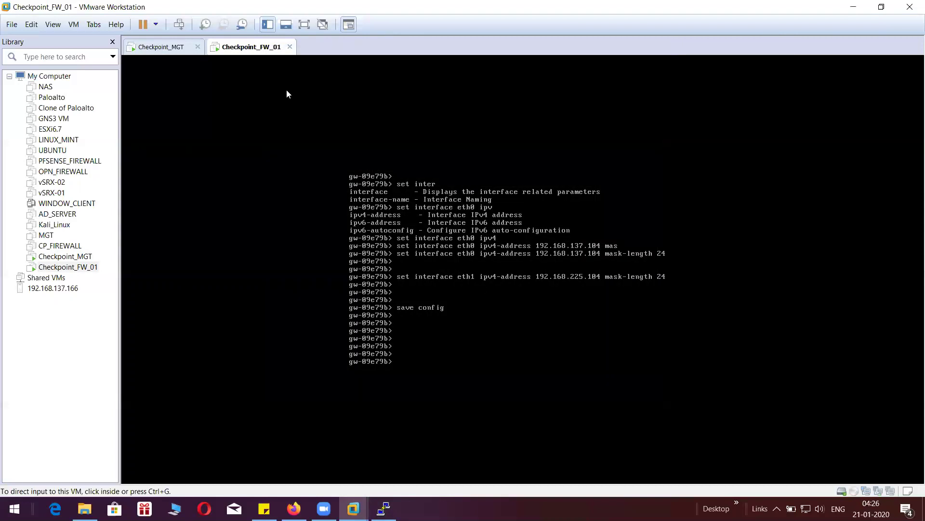
left_click(166, 46)
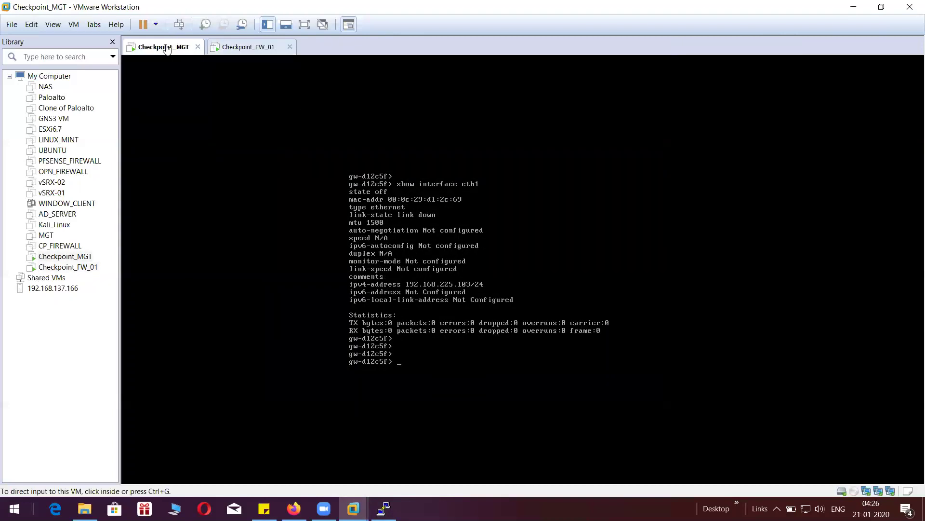
- Dismiss PuTTY's timeout error, restart the session to 192.168.137.103, and minimize the window
left_click(257, 50)
left_click(174, 46)
left_click(384, 508)
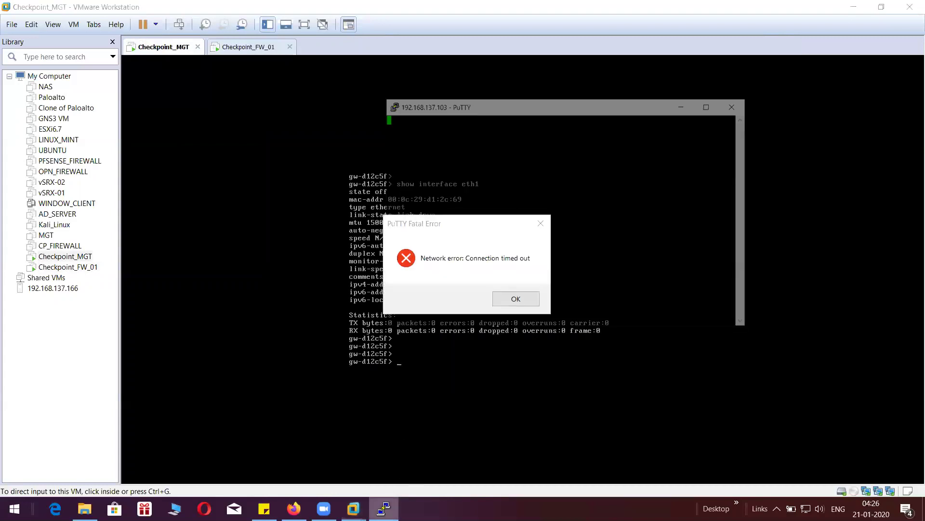
left_click(510, 295)
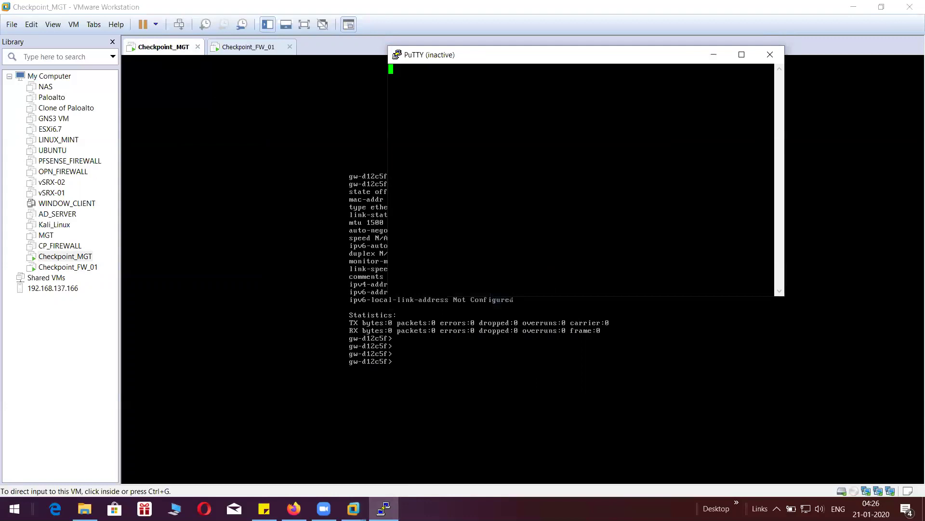
right_click(548, 62)
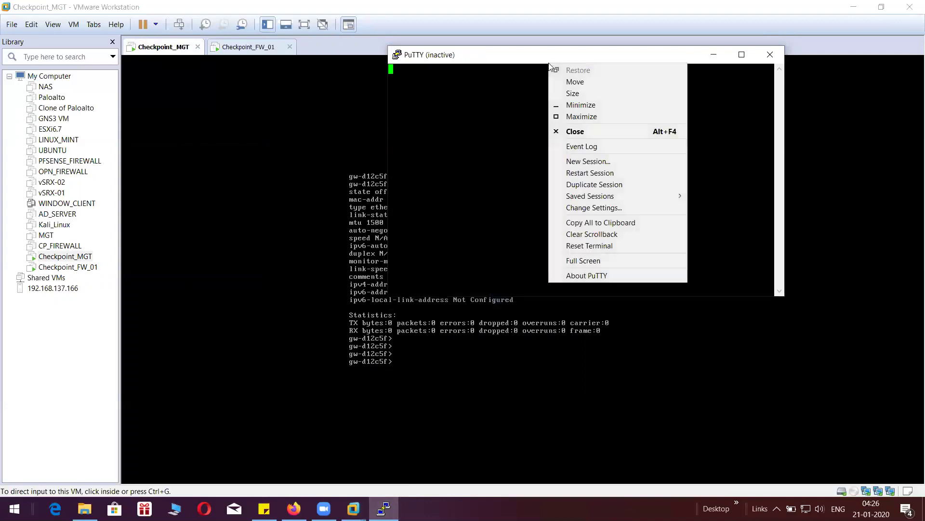
left_click(578, 172)
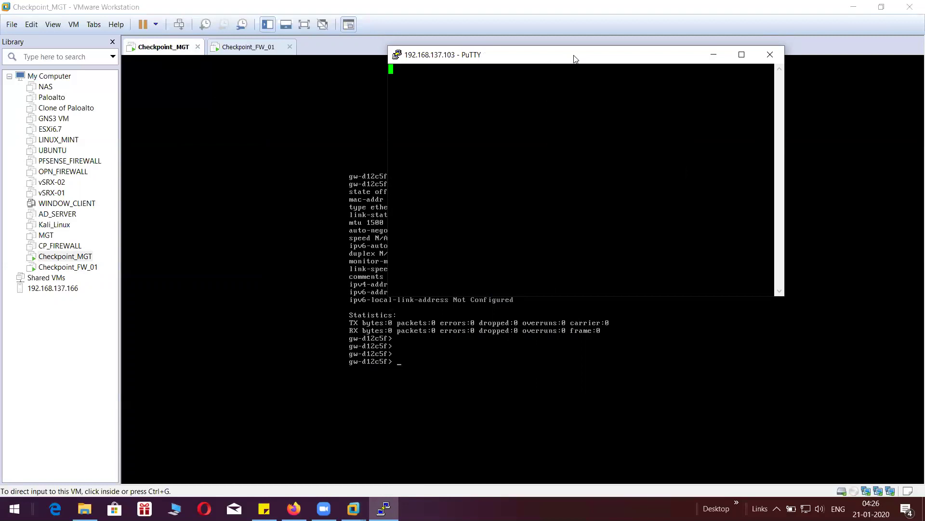
left_click_drag(574, 59, 507, 59)
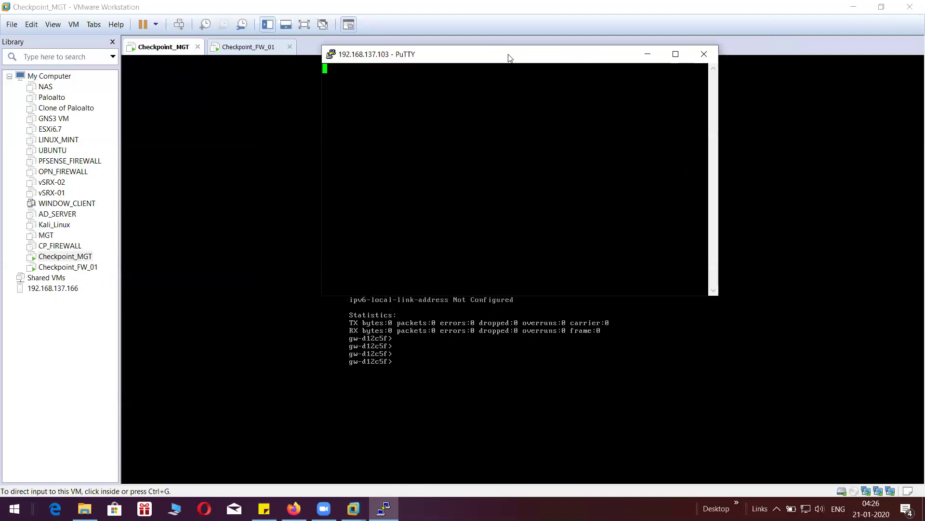
left_click(648, 54)
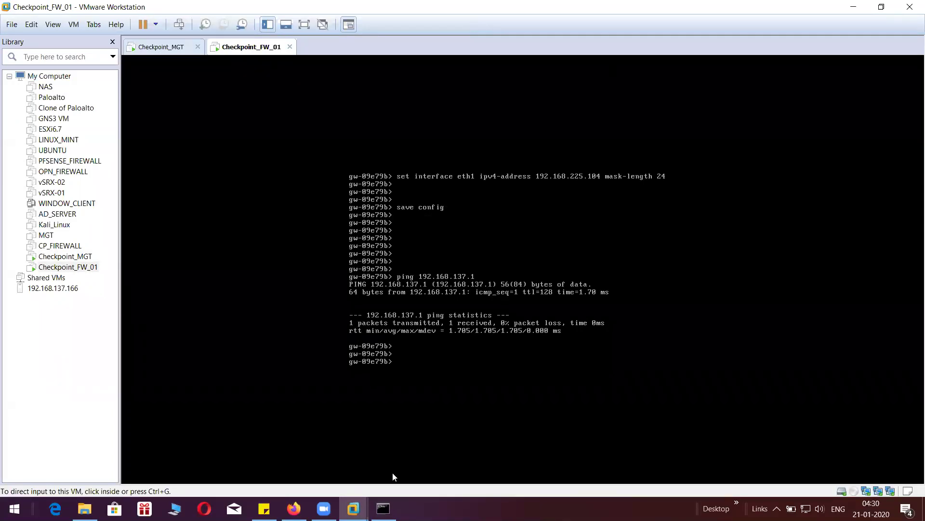
- In Command Prompt, ping 192.168.137.104 and stop it to view the statistics
left_click(71, 376)
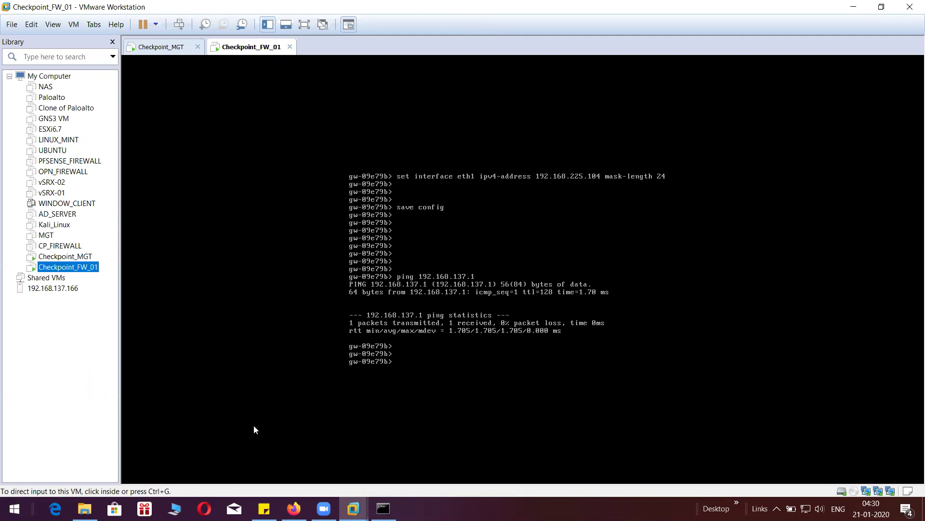
left_click(382, 507)
left_click(342, 314)
key("Up")
key("Return")
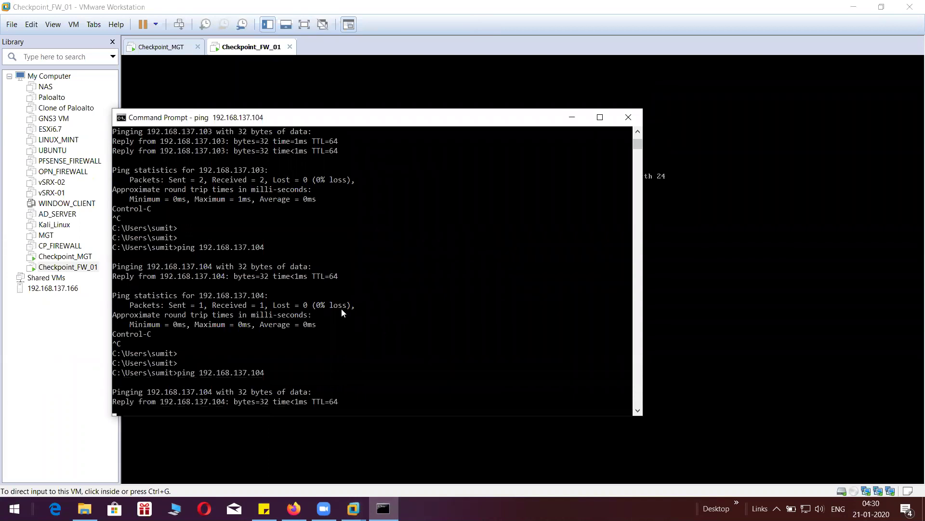
key("ctrl+c")
- Ping 192.168.137.103, stop it, and close the Command Prompt window
key("Up")
key("BackSpace")
type("3")
key("Return")
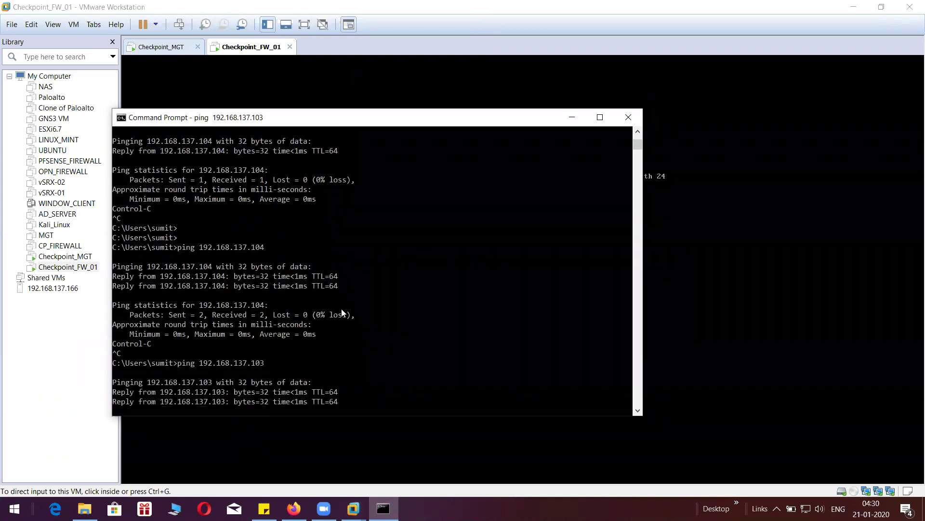
key("ctrl+c")
key("Return")
key("Return")
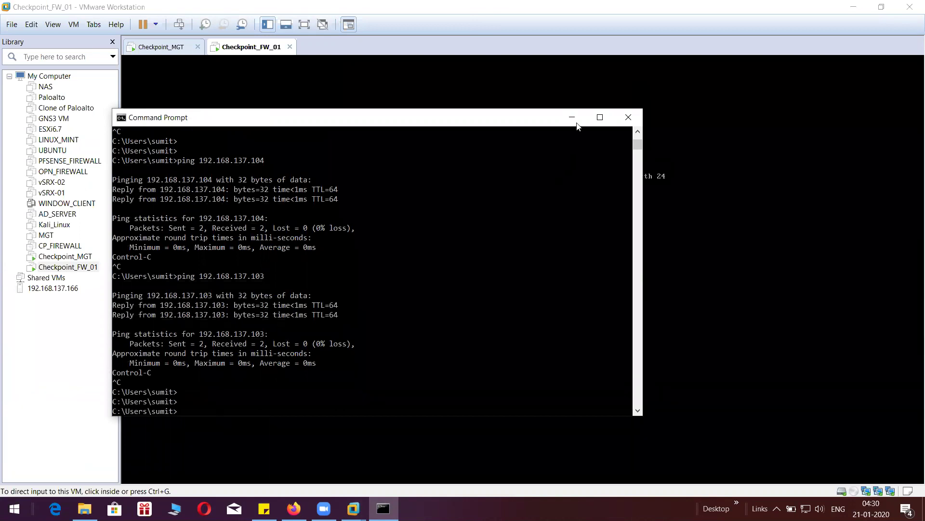
left_click(628, 117)
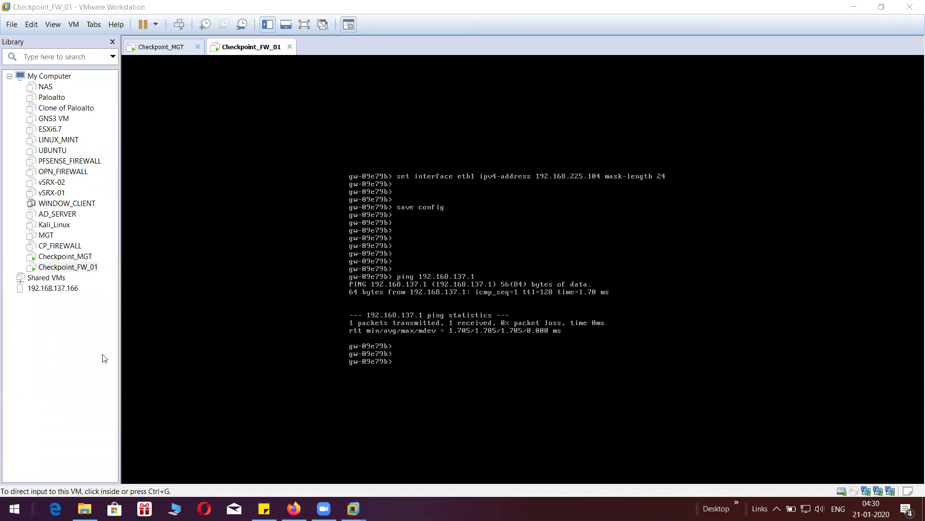
- Launch PuTTY, SSH to 192.168.137.103, trust its host key and log in as admin
key("super")
type("puuty")
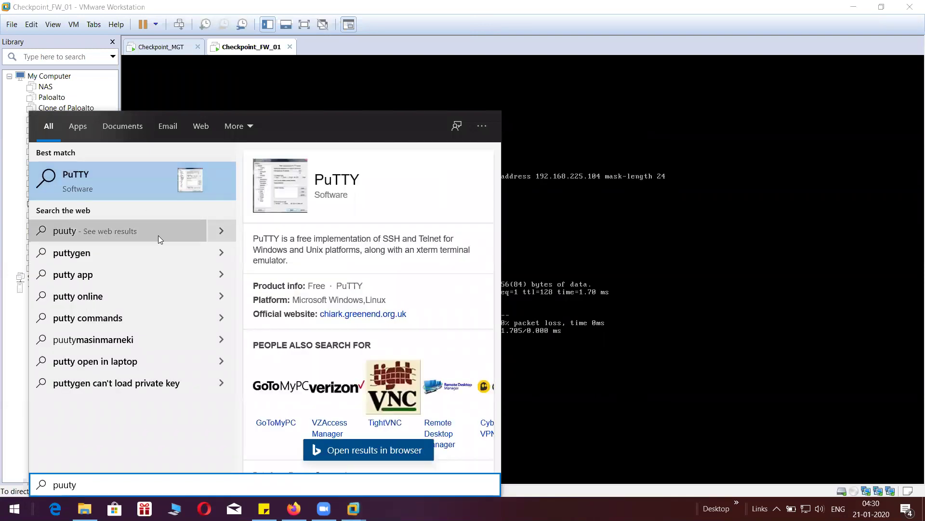
key("BackSpace")
key("BackSpace")
key("BackSpace")
type("tt")
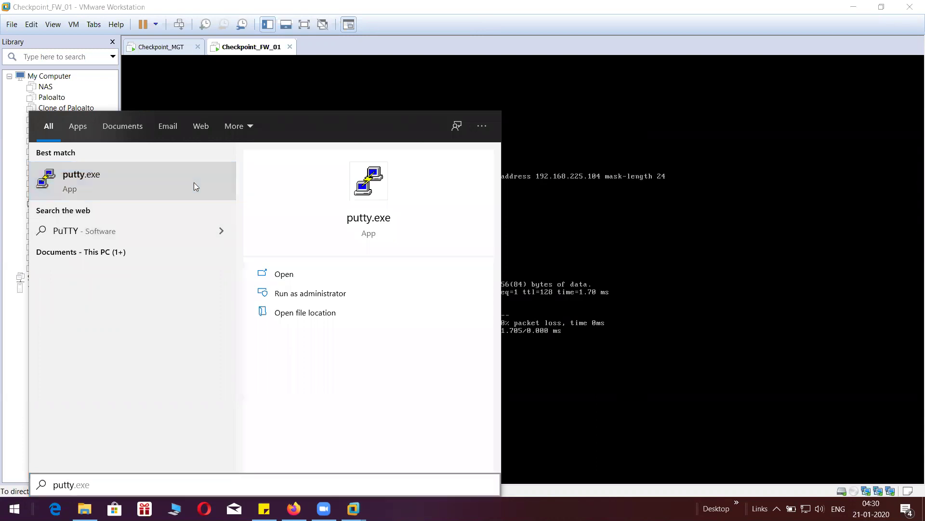
left_click(194, 182)
type("192")
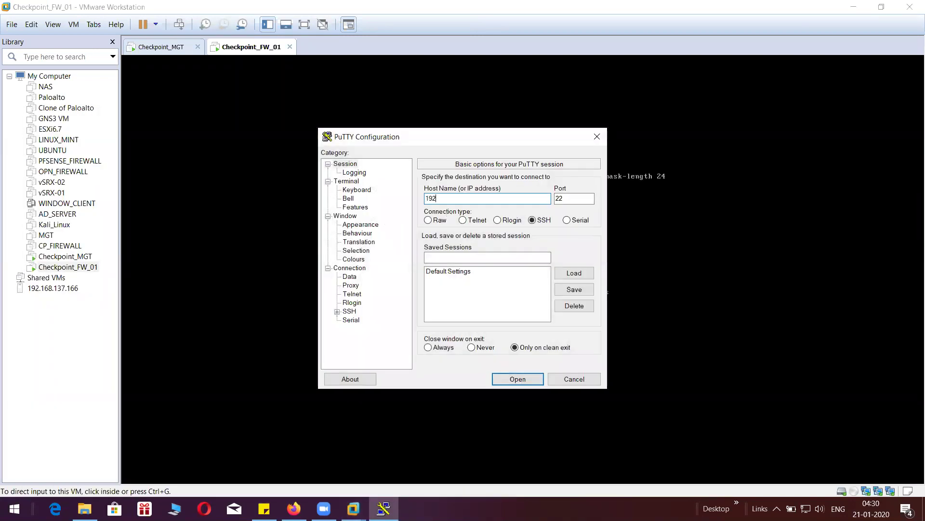
type(".168.137.103")
left_click(512, 383)
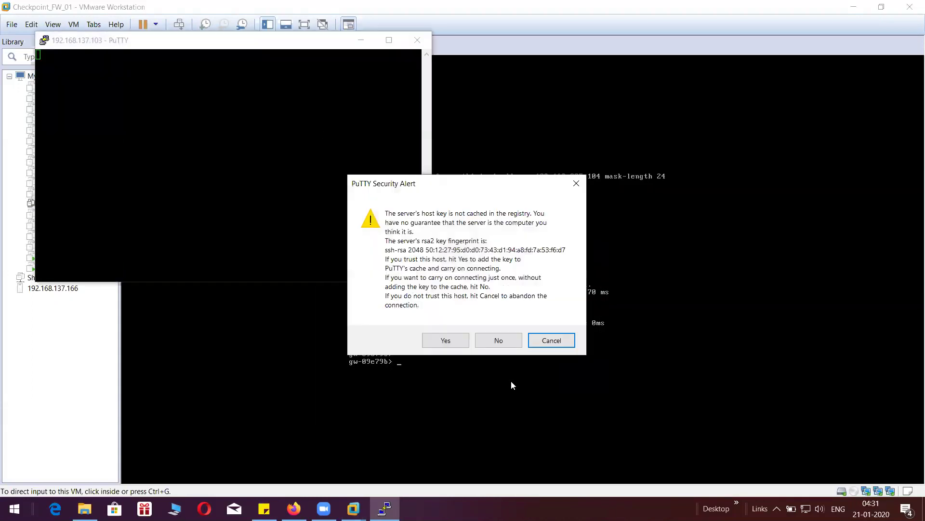
left_click(439, 340)
type("admin")
key("Return")
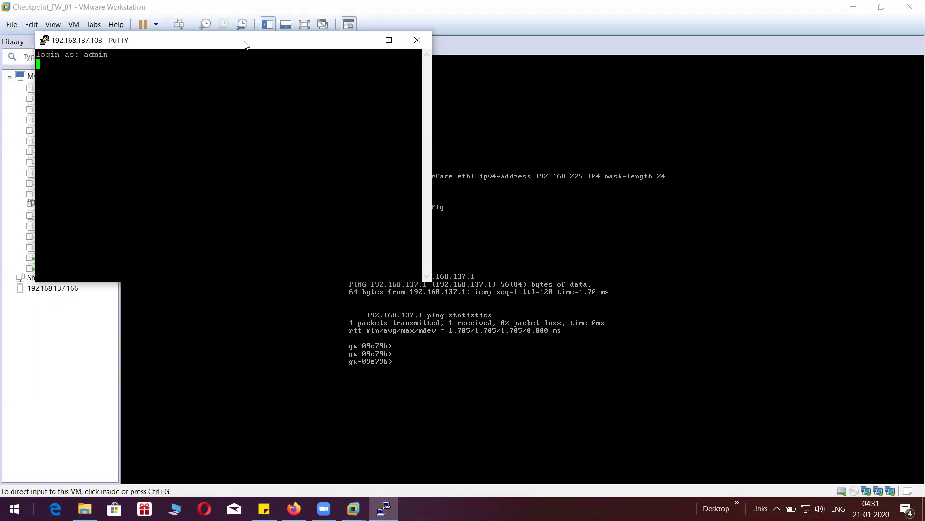
- Open a second PuTTY SSH session to 192.168.137.104 beside it and bring .103 to the front
left_click_drag(244, 45, 246, 88)
right_click(247, 88)
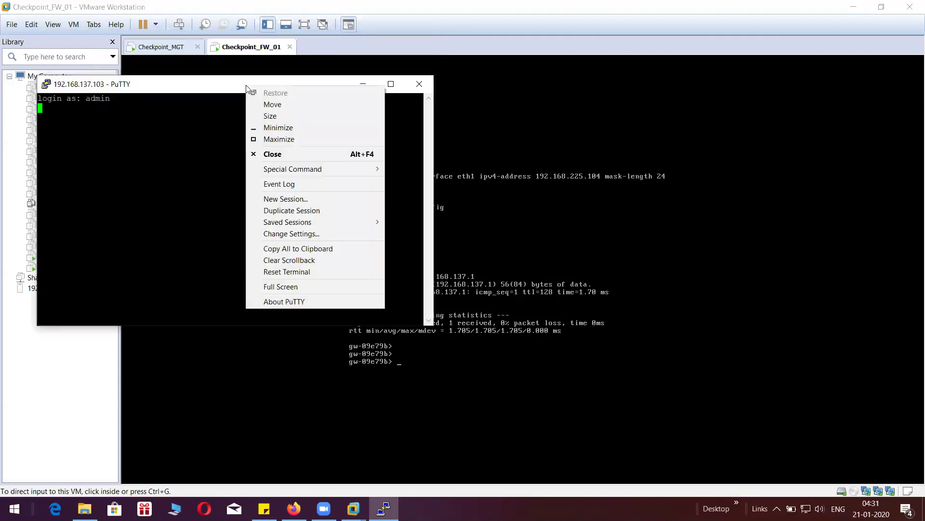
left_click(285, 199)
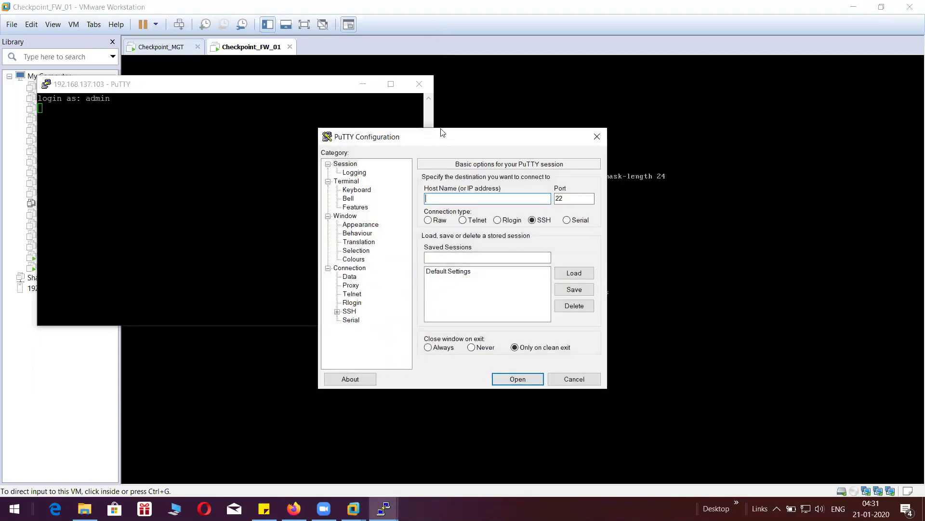
left_click_drag(434, 137, 571, 91)
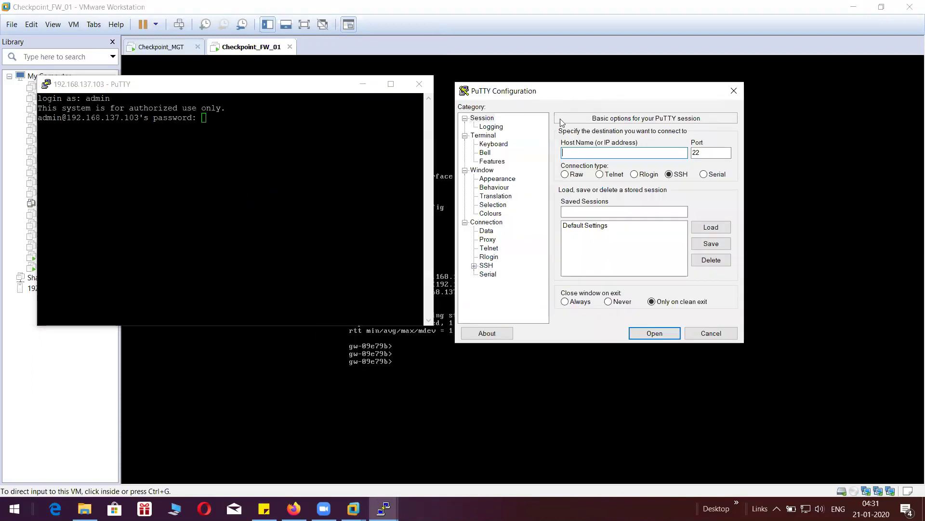
type("192.168.137.104")
left_click(652, 333)
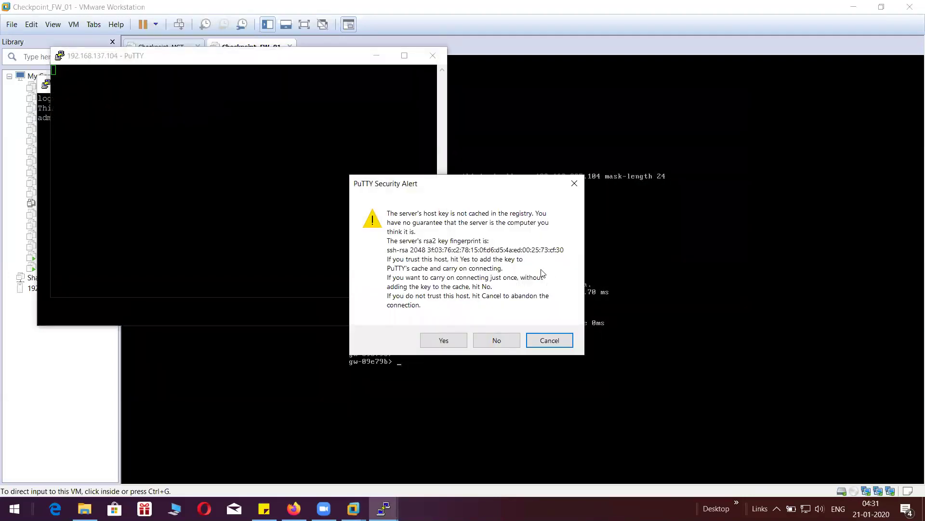
left_click(444, 341)
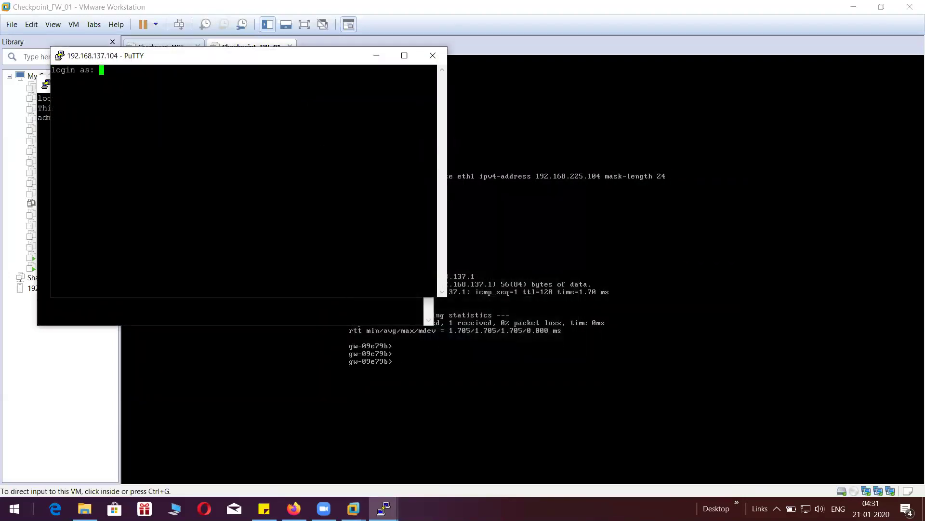
left_click_drag(256, 60, 626, 117)
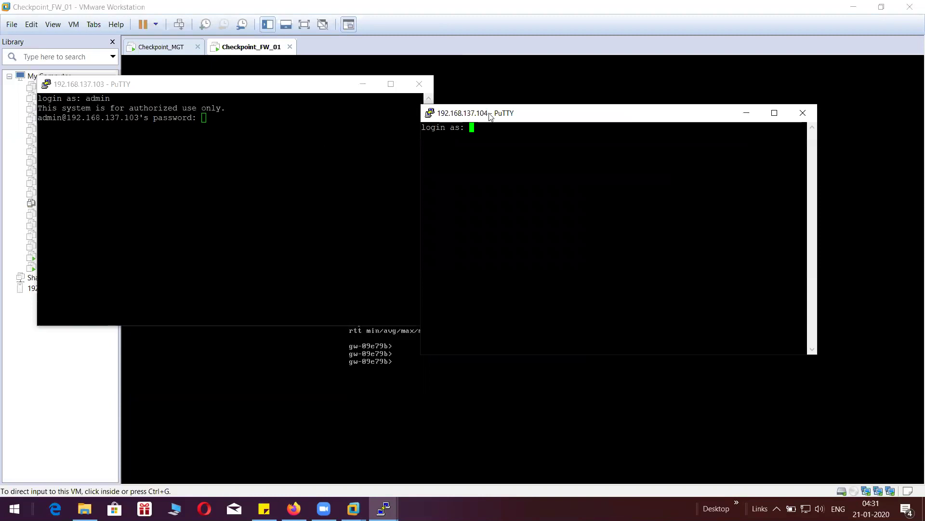
left_click(204, 118)
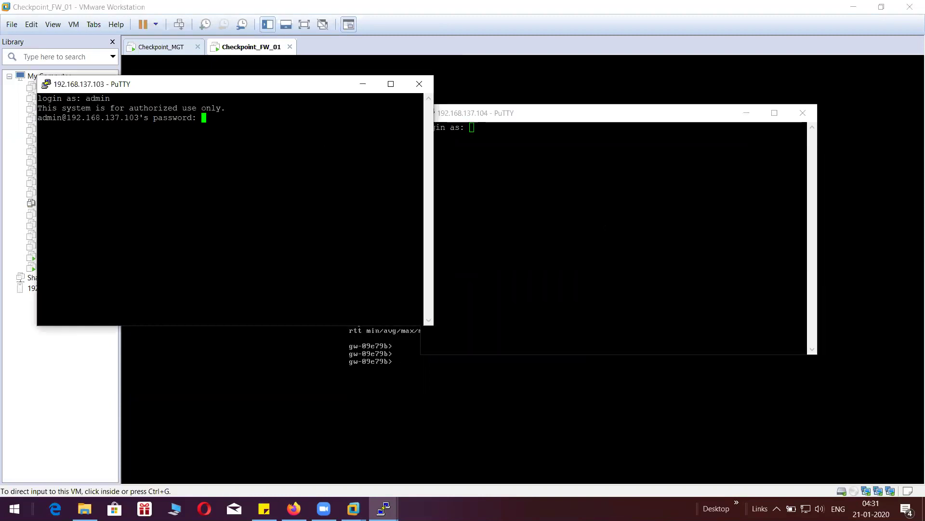
- Submit the admin password on .103 and enter admin as the .104 login name
key("alt+Tab")
key("alt+Tab")
key("Return")
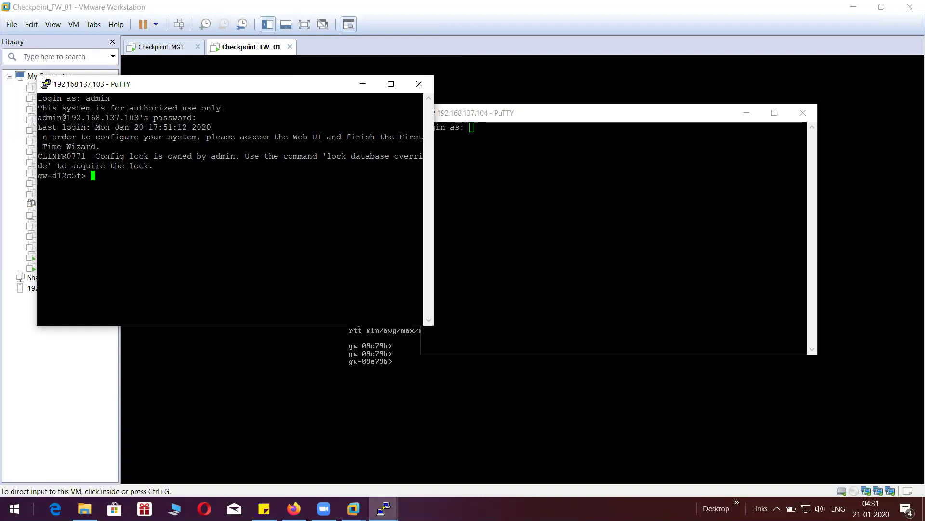
key("alt+Tab")
type("admin")
key("Return")
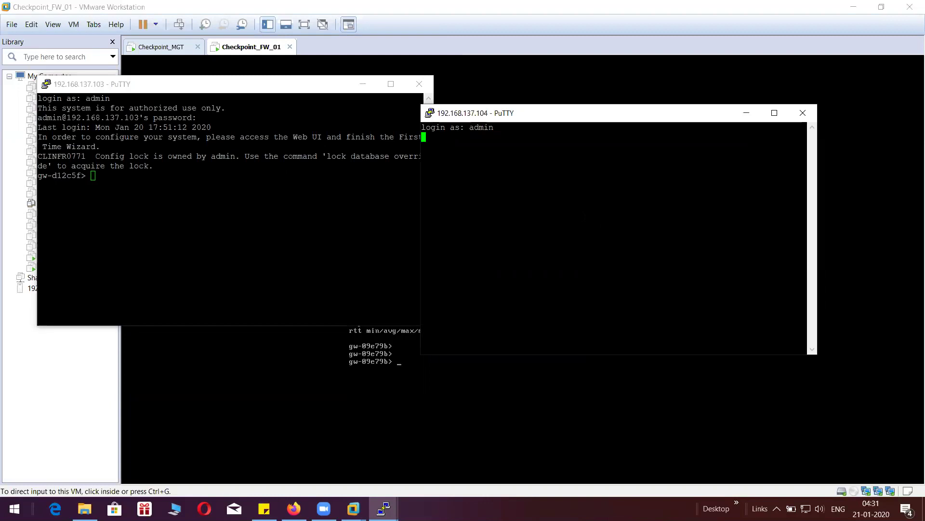
key("alt+Tab")
key("Return")
key("Return")
key("Return")
- On the .103 gateway, run 'show interface eth0' and 'show route'
type("show inter")
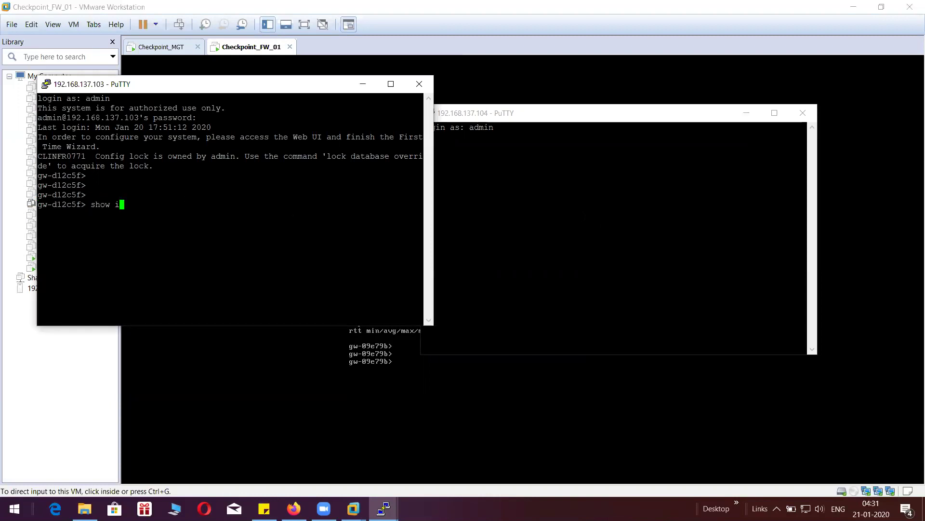
key("Tab")
type("eth0")
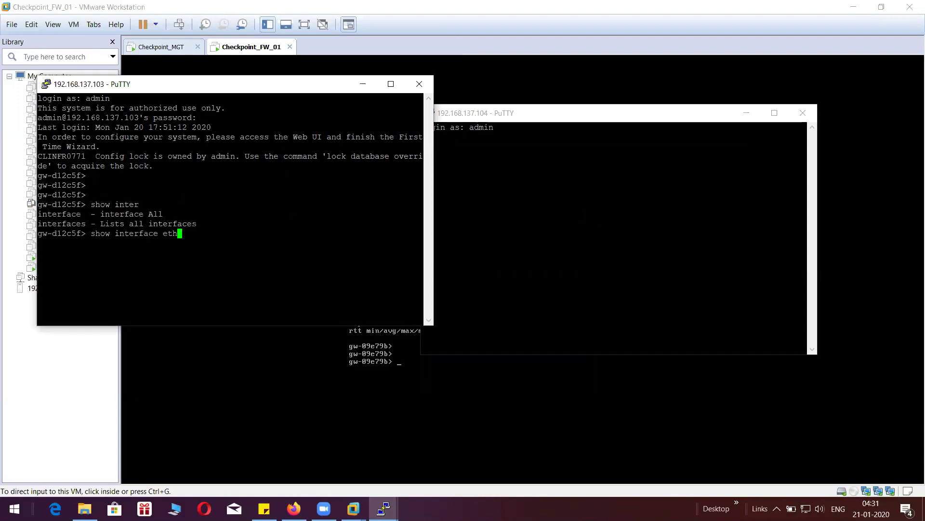
key("Return")
key("Return")
key("Return")
key("Return")
key("Return")
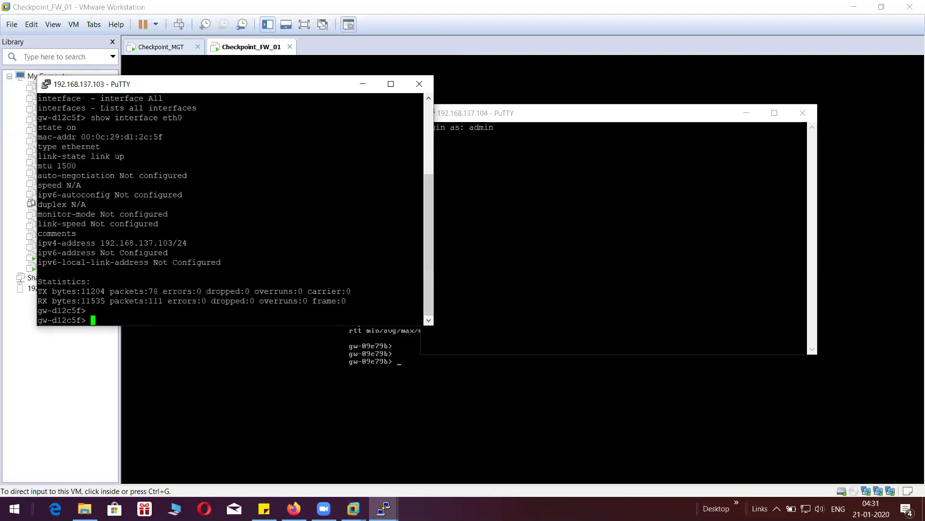
type("sh rou")
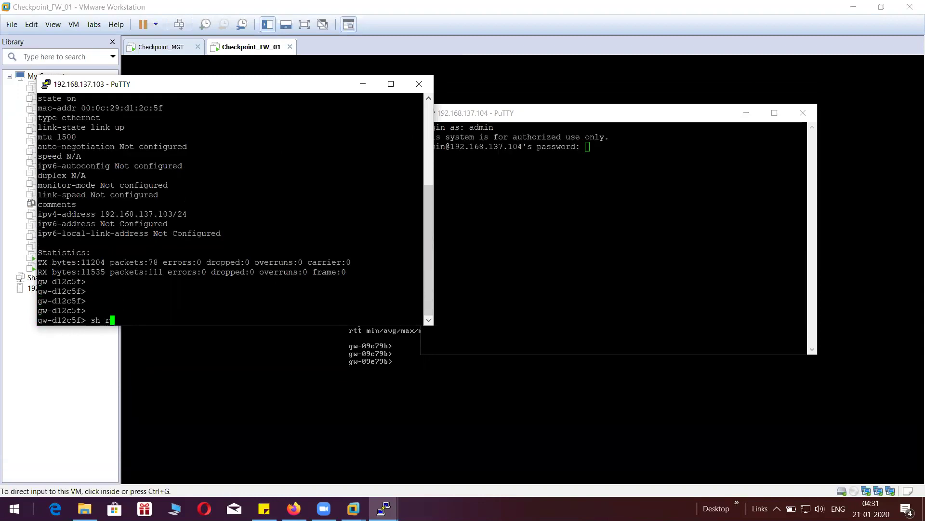
key("Tab")
key("BackSpace")
key("BackSpace")
key("BackSpace")
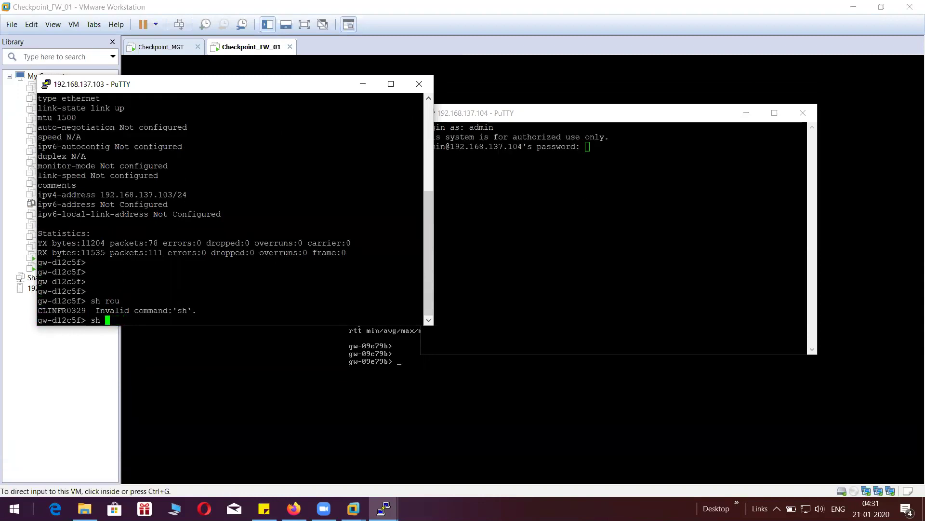
key("Tab")
type("rou")
key("Tab")
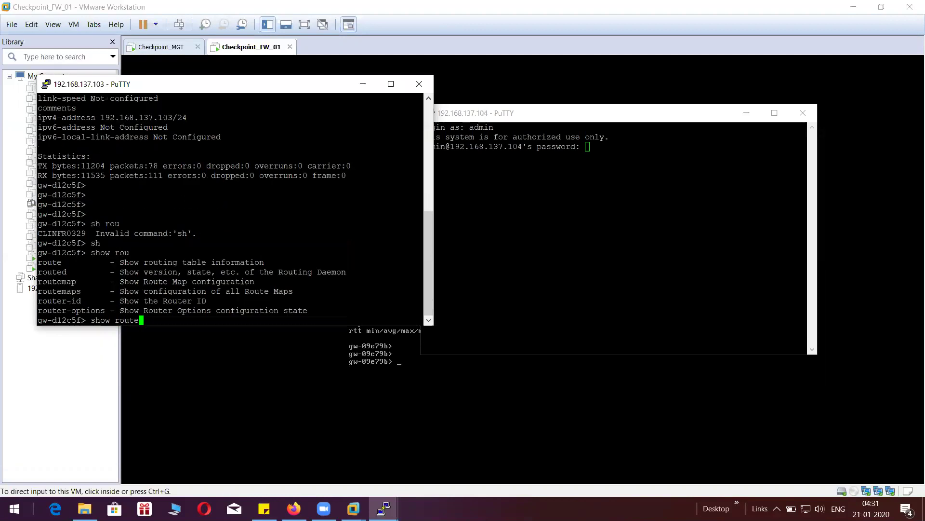
type("te")
key("Return")
key("Return")
key("Return")
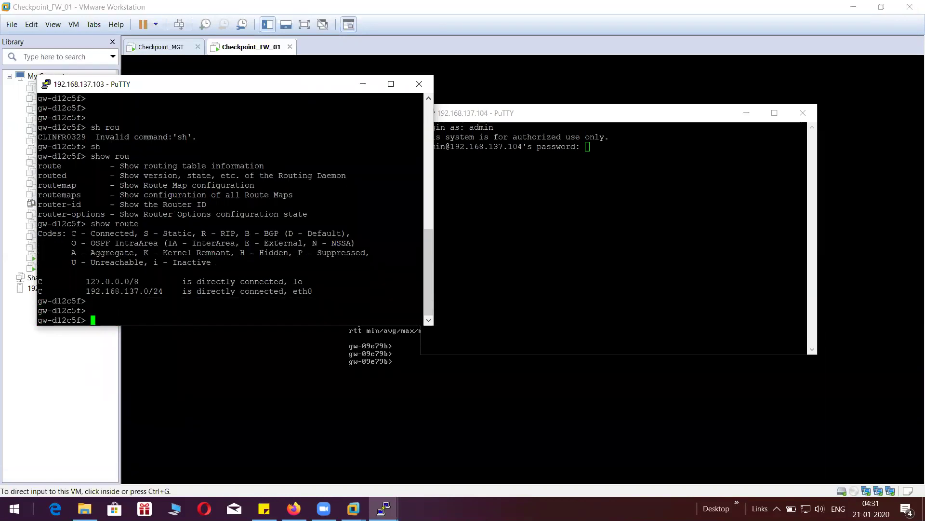
- Log in to the .104 gateway, re-entering the password after access was denied
key("alt+Tab")
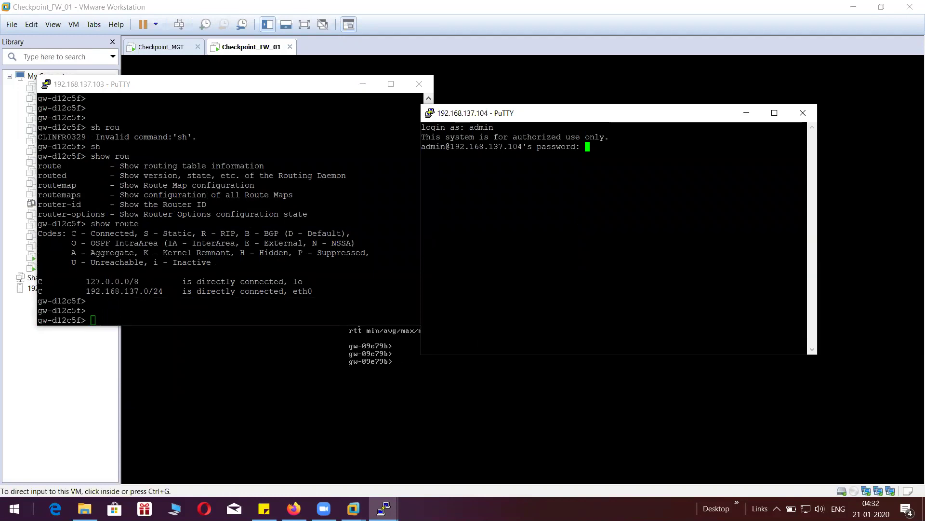
key("Return")
key("alt+Tab")
key("Return")
key("Return")
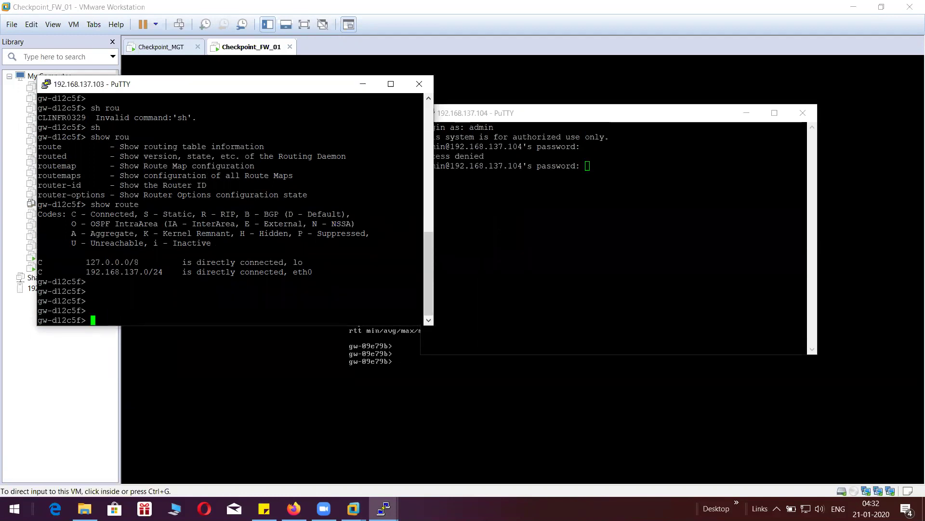
key("alt+Tab")
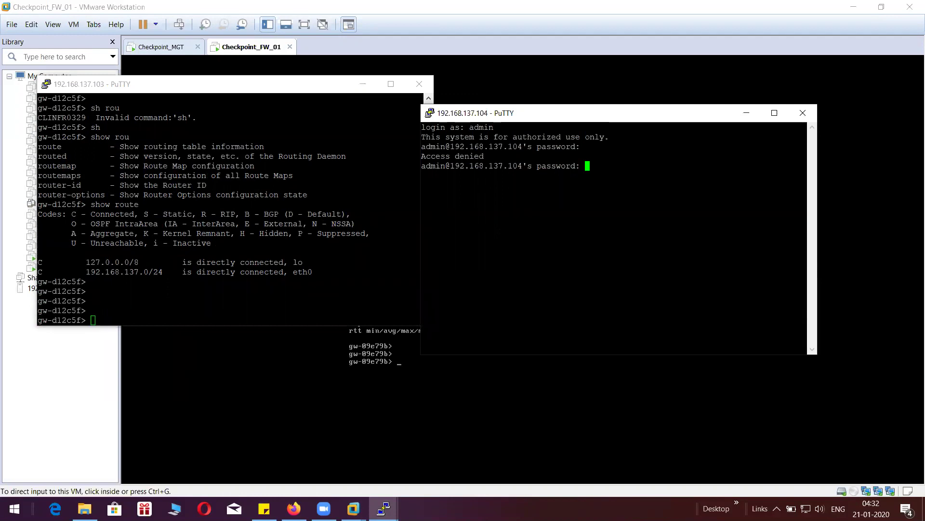
key("Return")
key("Return")
key("Return")
key("Return")
key("Return")
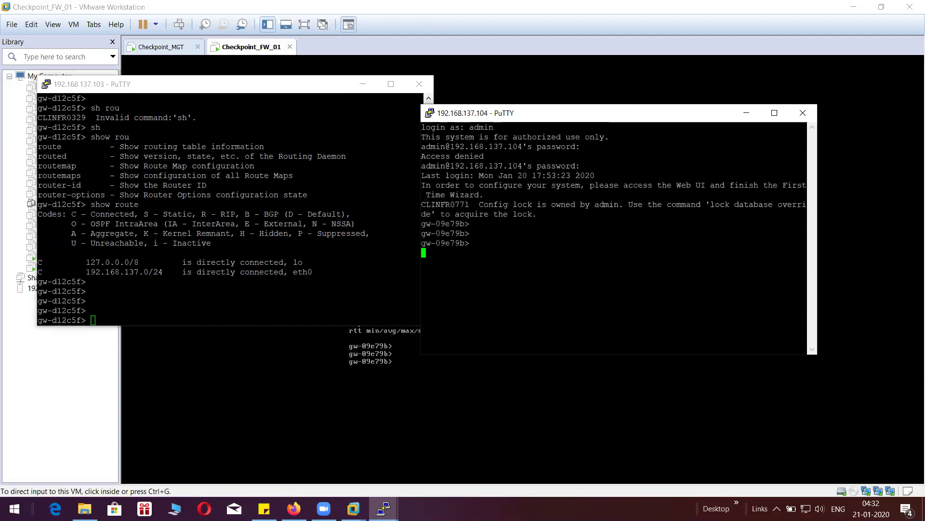
key("Return")
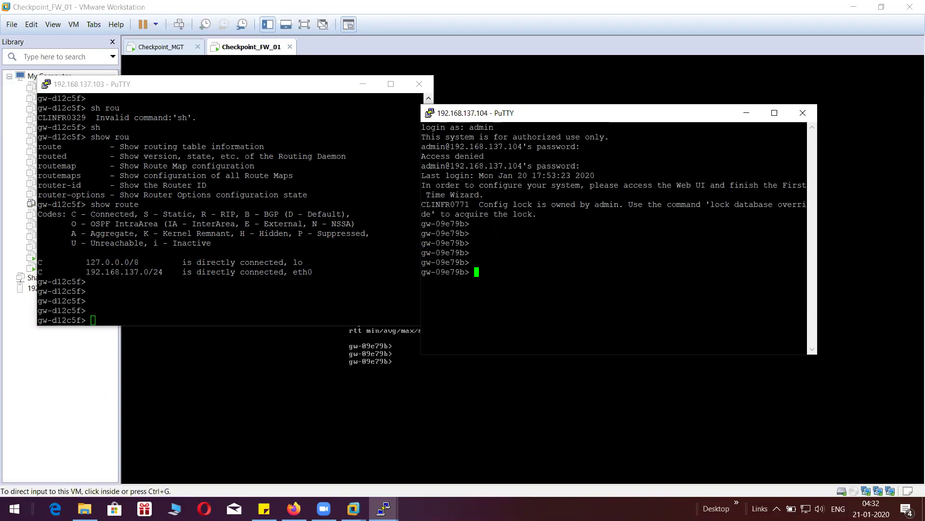
- Run 'show interfaces all' on the .104 gateway and page through the listing
type("show inter")
key("Tab")
type("s al")
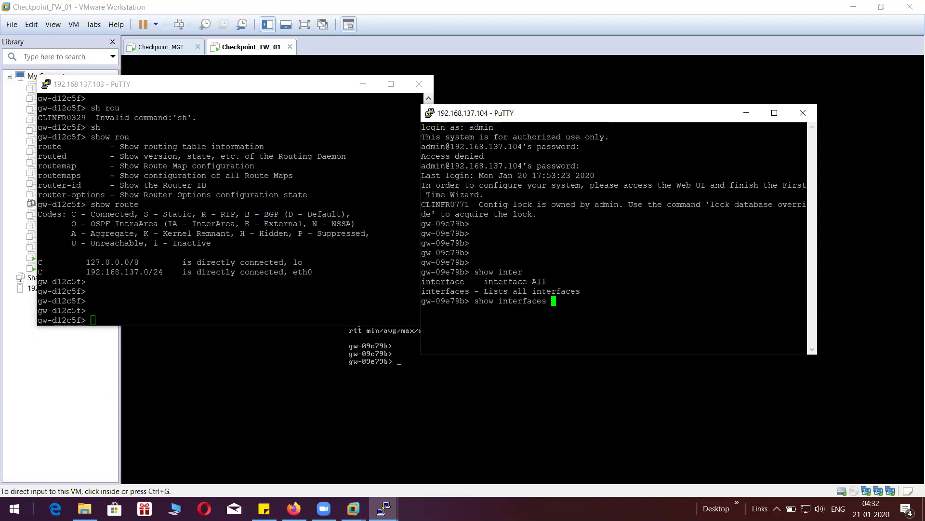
key("Return")
key("Up")
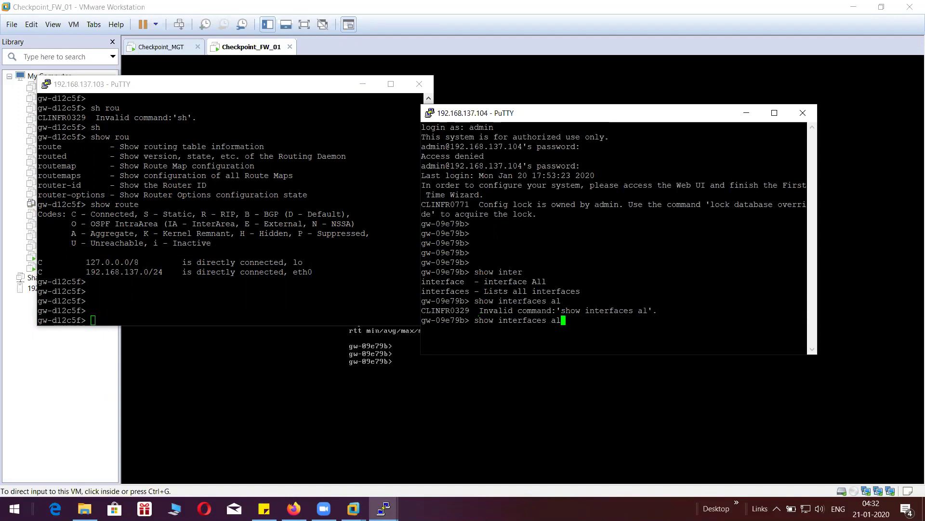
type("l")
key("Return")
key("Return")
key("Return")
key("Return")
key("Return")
key("Return")
key("Return")
key("Return")
key("Return")
key("Return")
key("Return")
key("Return")
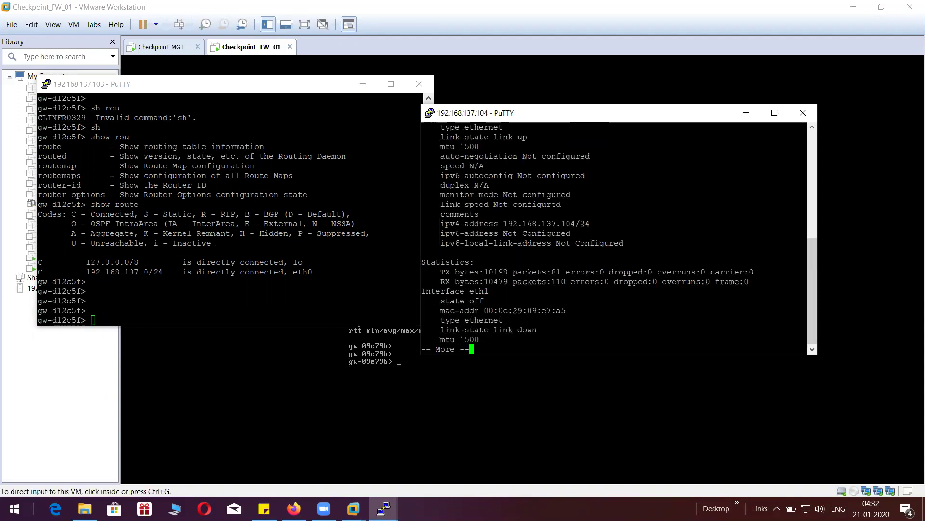
key("q")
key("Return")
key("Return")
key("Return")
key("Return")
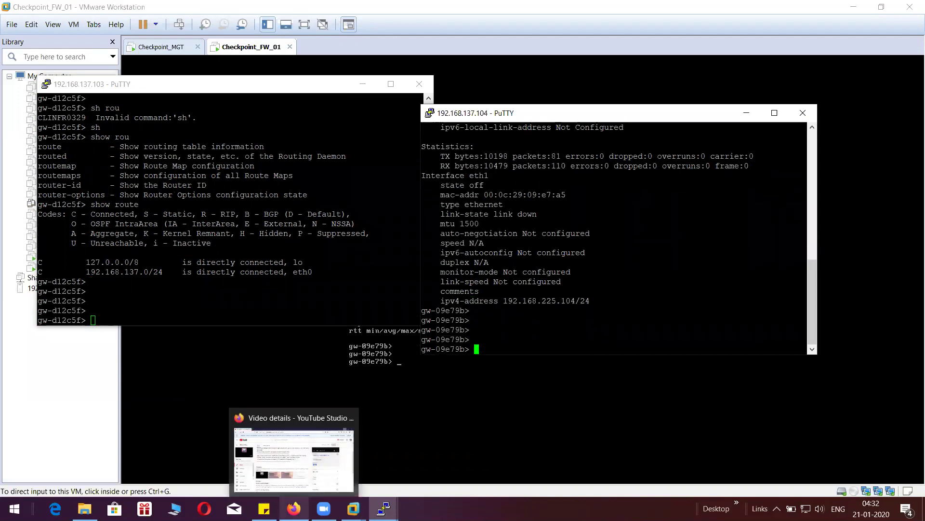
key("alt+Tab")
key("Return")
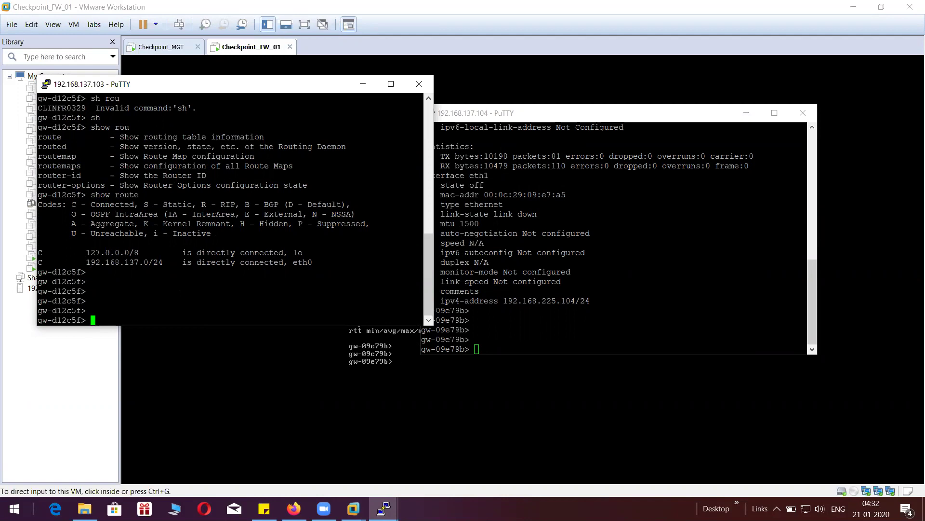
key("alt+Tab")
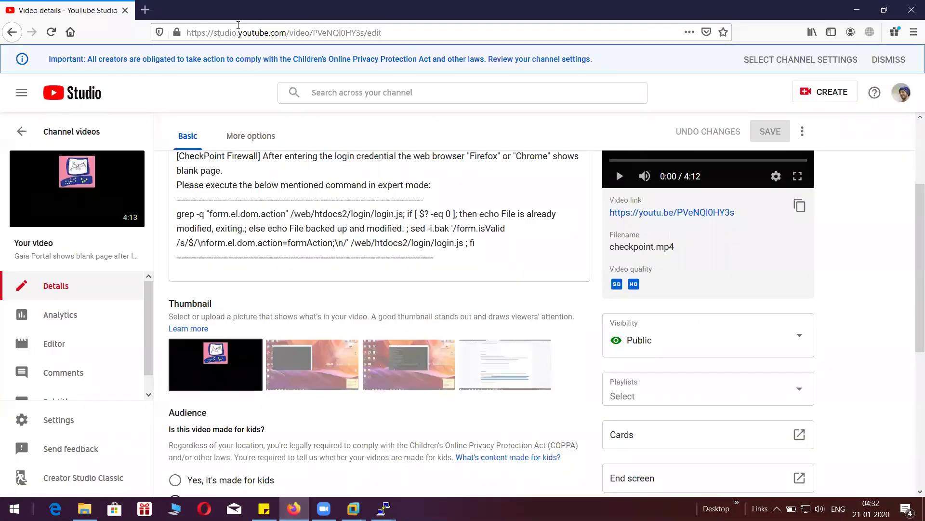
left_click(149, 11)
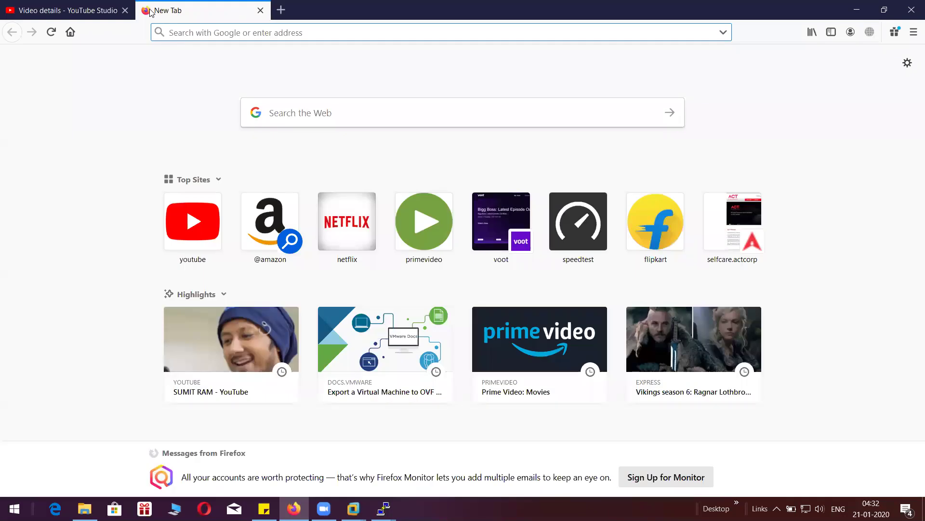
type("https")
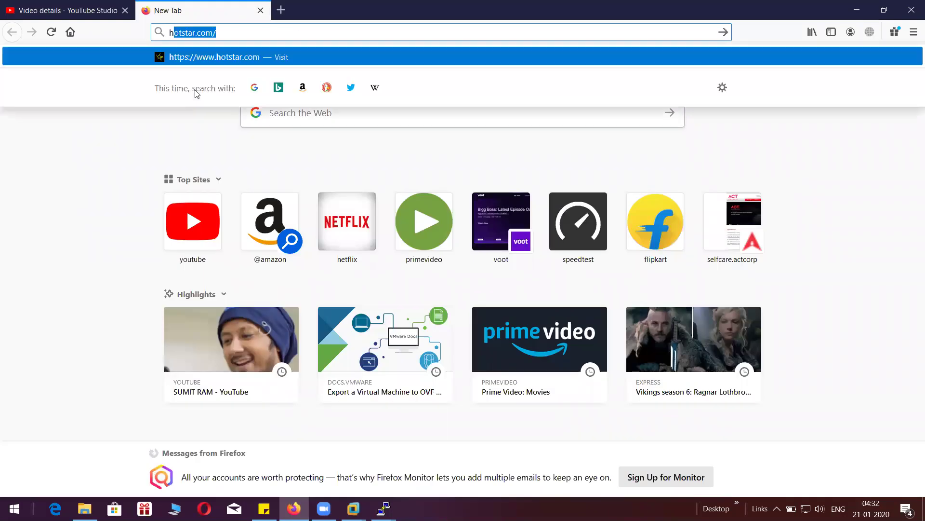
type(":192")
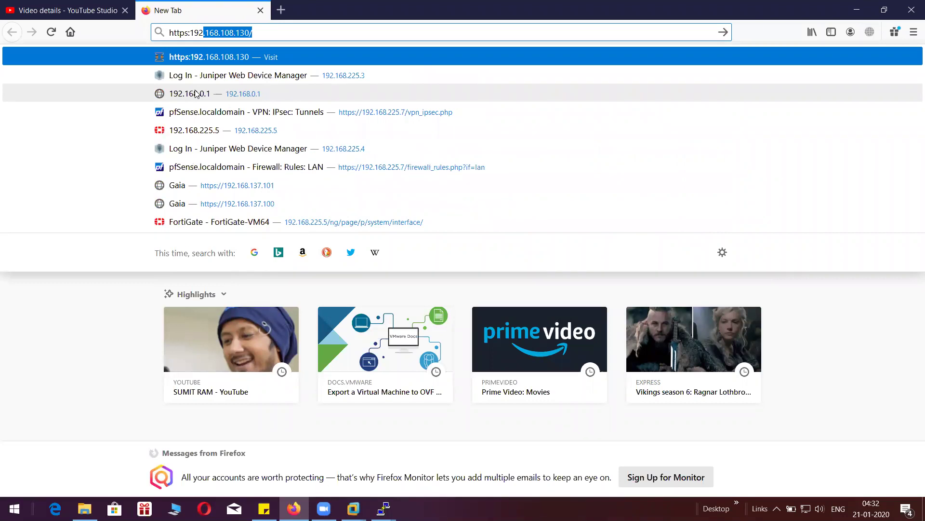
type(".168.1")
key("BackSpace")
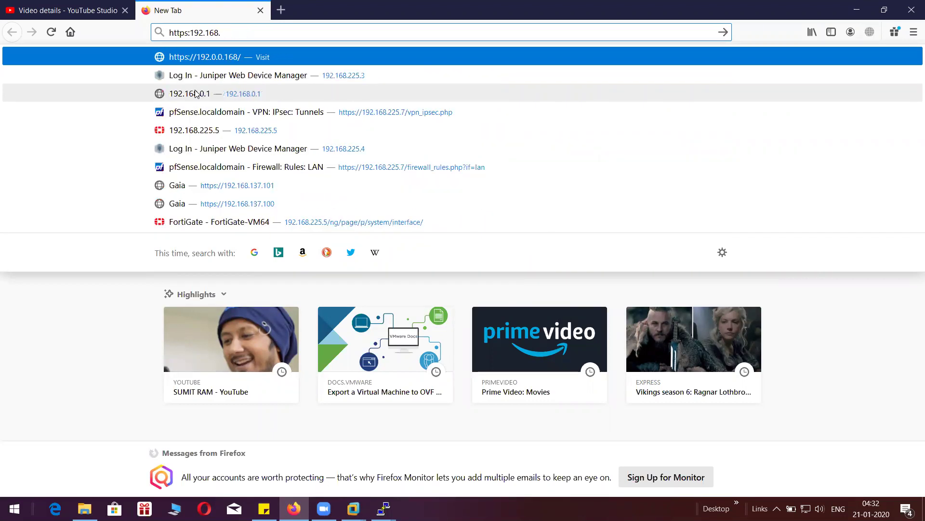
type("137.")
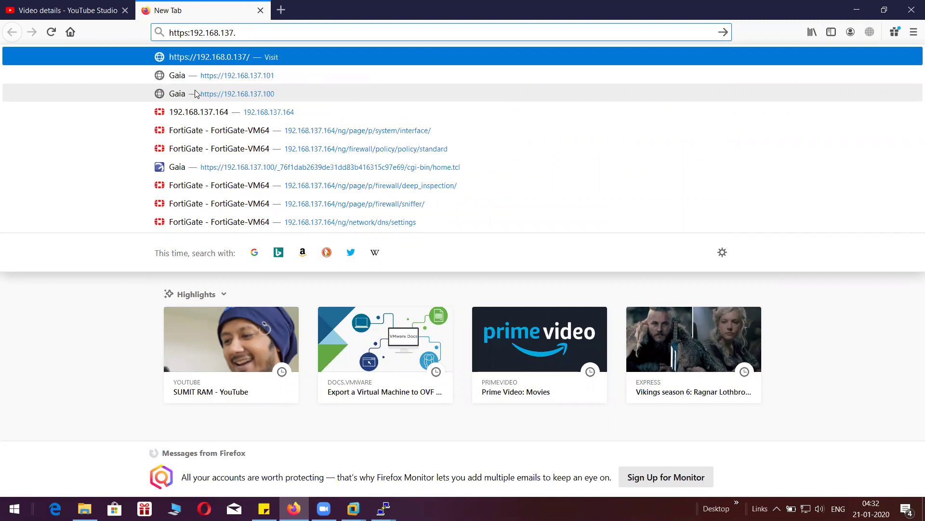
type("103")
key("Return")
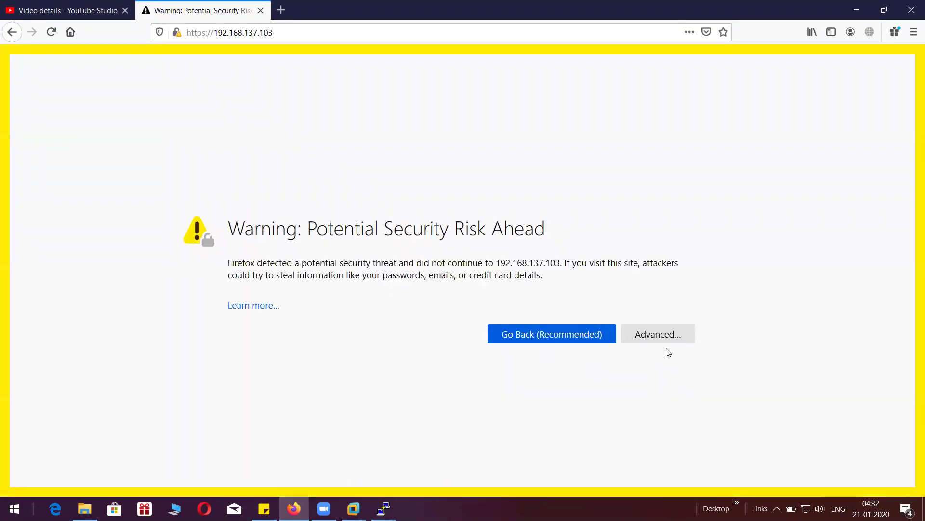
left_click(670, 335)
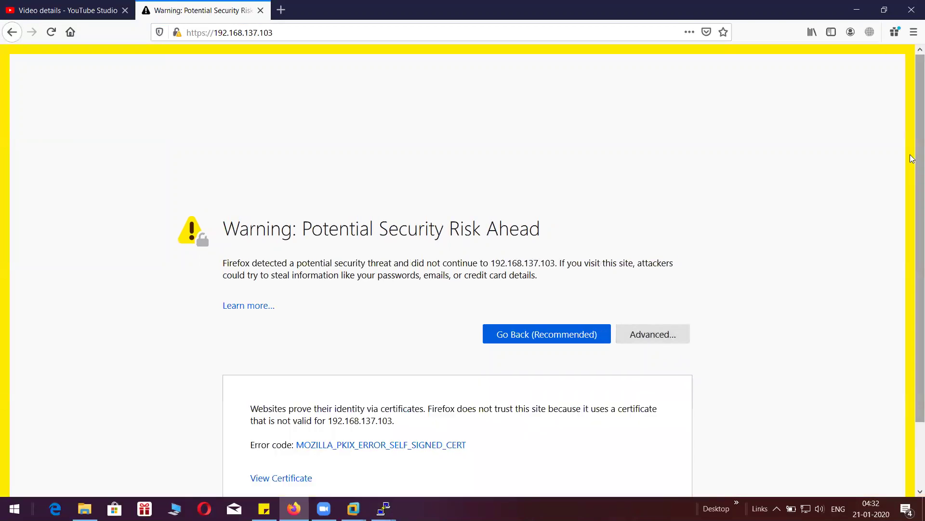
left_click_drag(912, 242, 912, 369)
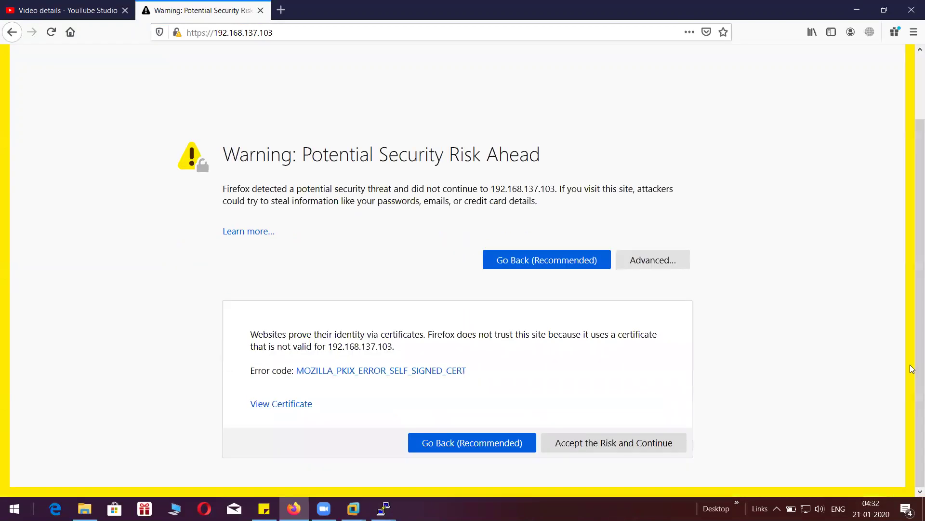
left_click(605, 447)
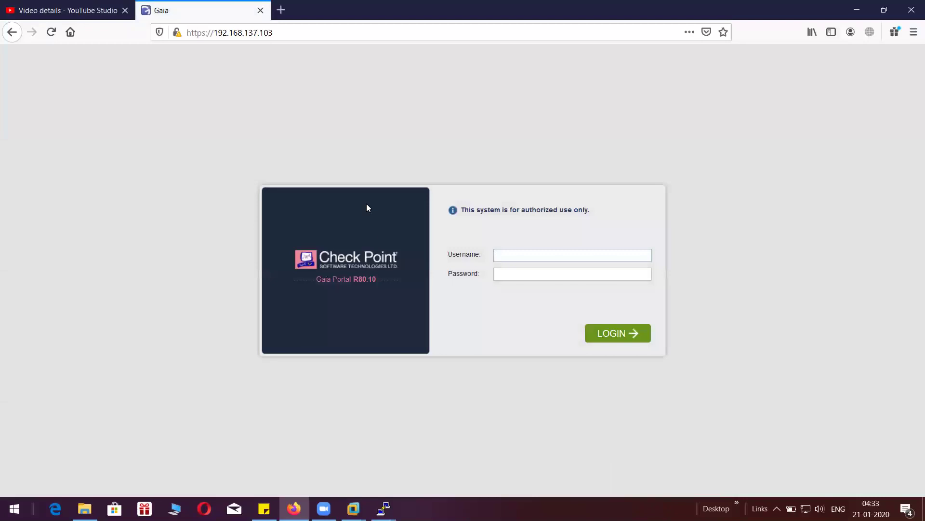
- Log in to the Gaia Portal as admin and save the login in Firefox
type("admin")
key("Tab")
type("*********")
left_click(611, 337)
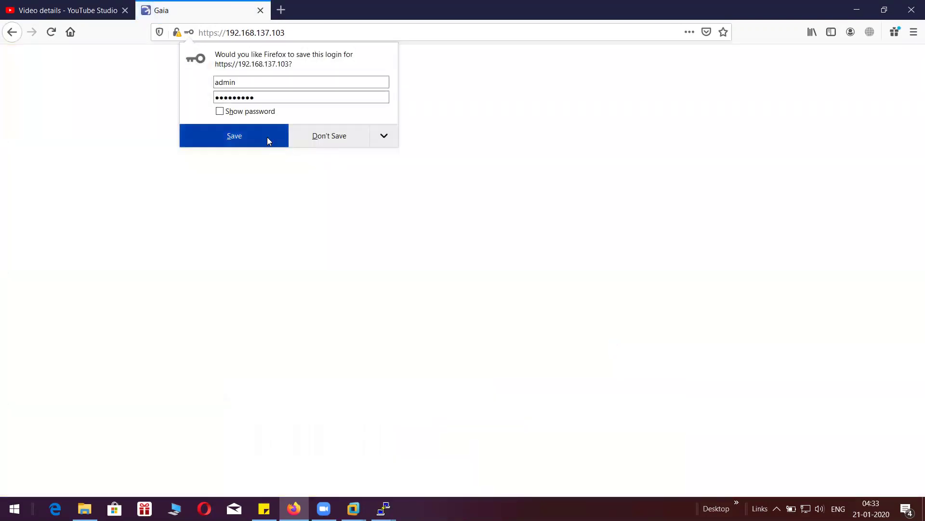
left_click(265, 137)
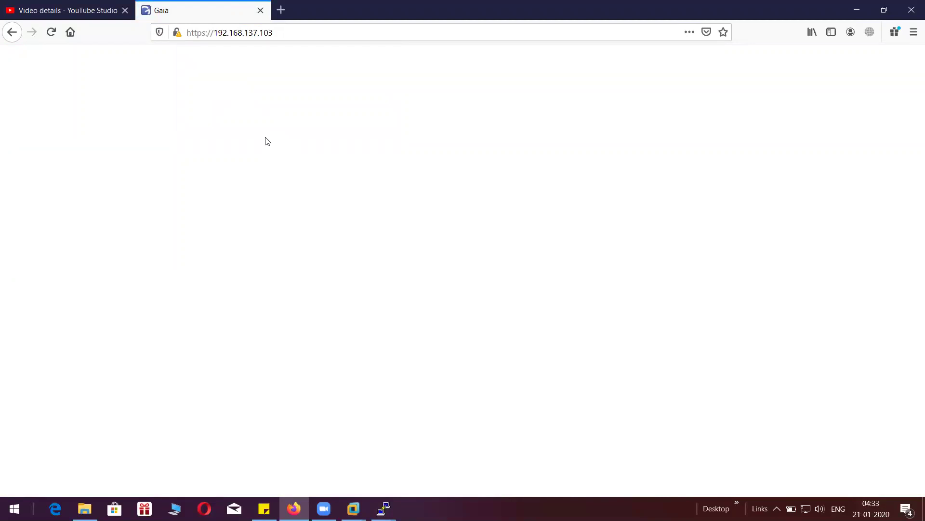
left_click(87, 10)
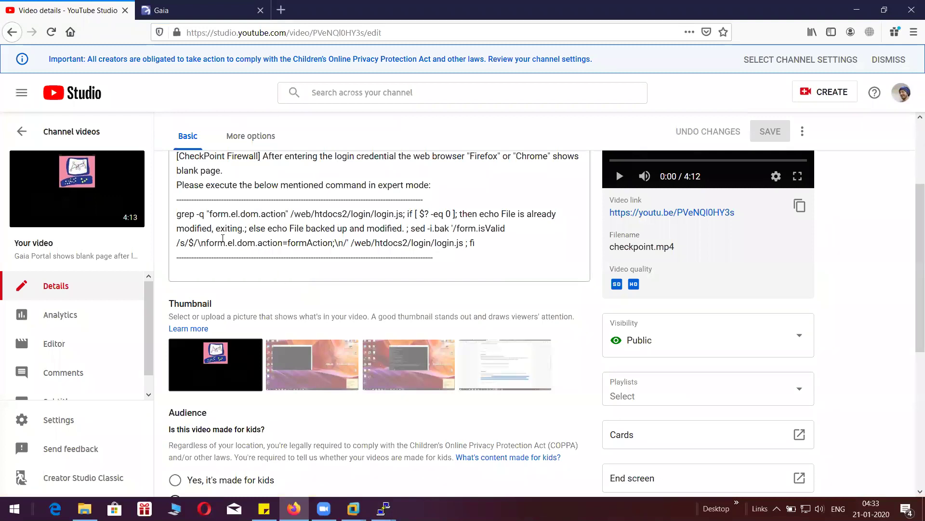
- Select the grep…fi login.js fix command in the video description, then return to the Gaia tab
left_click_drag(180, 213, 480, 243)
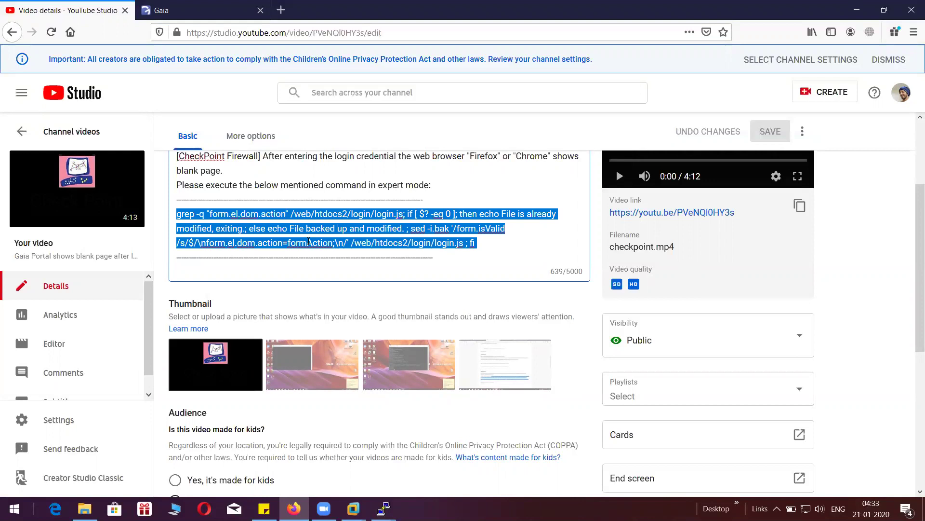
left_click(220, 11)
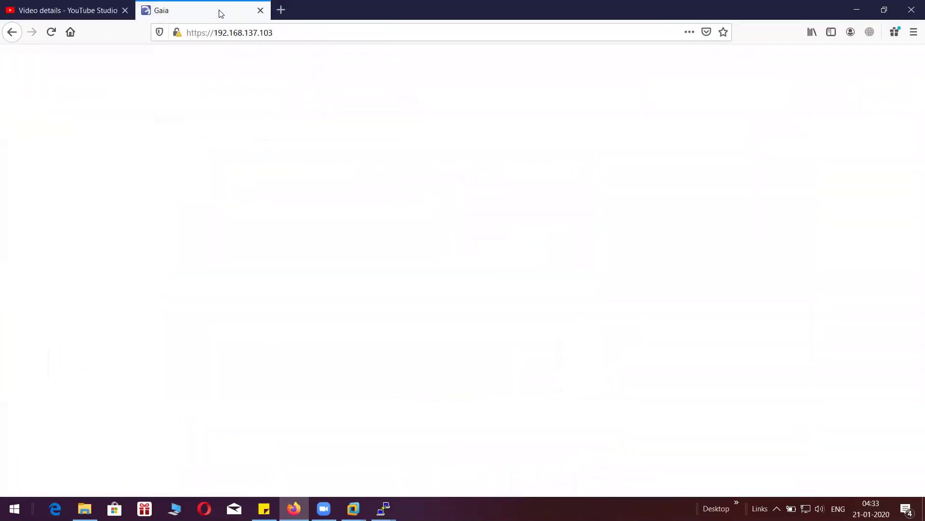
- Try running 'set expert-password' in the 192.168.137.103 PuTTY session
mouse_move(384, 508)
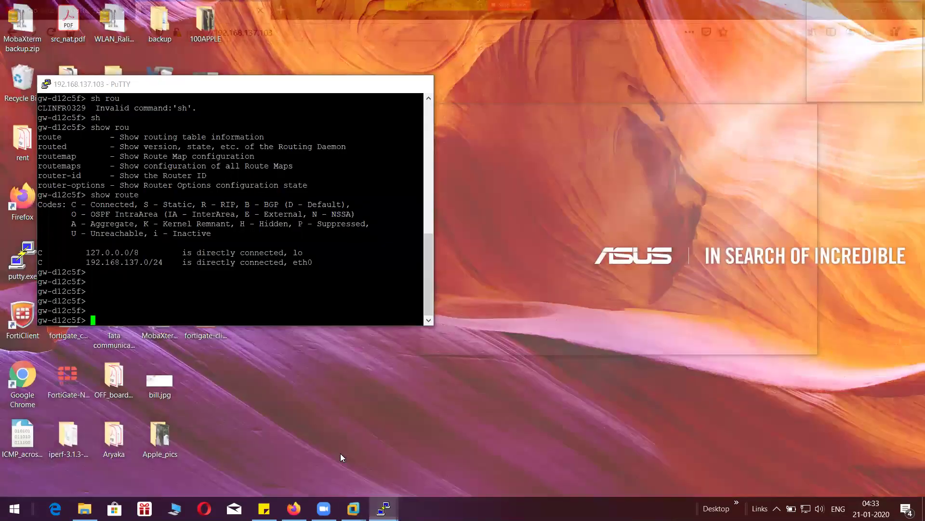
left_click(340, 453)
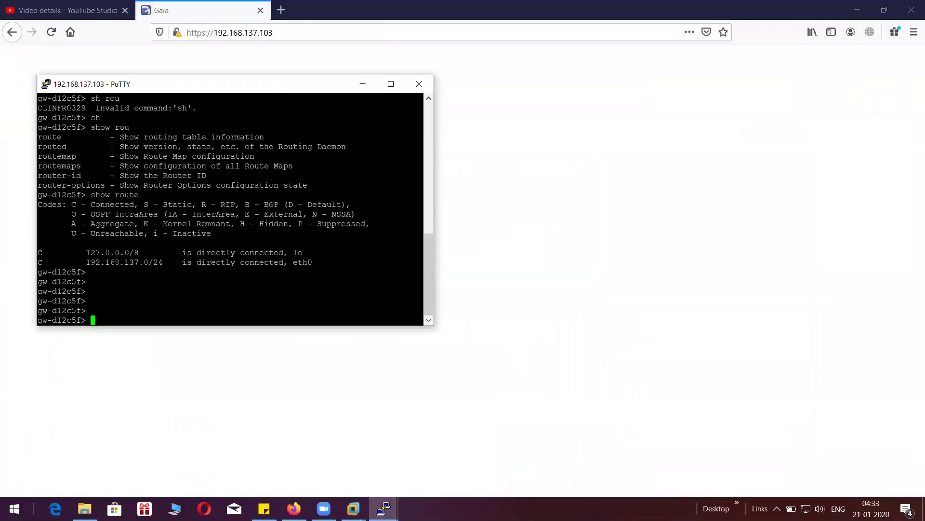
key("Return")
key("Return")
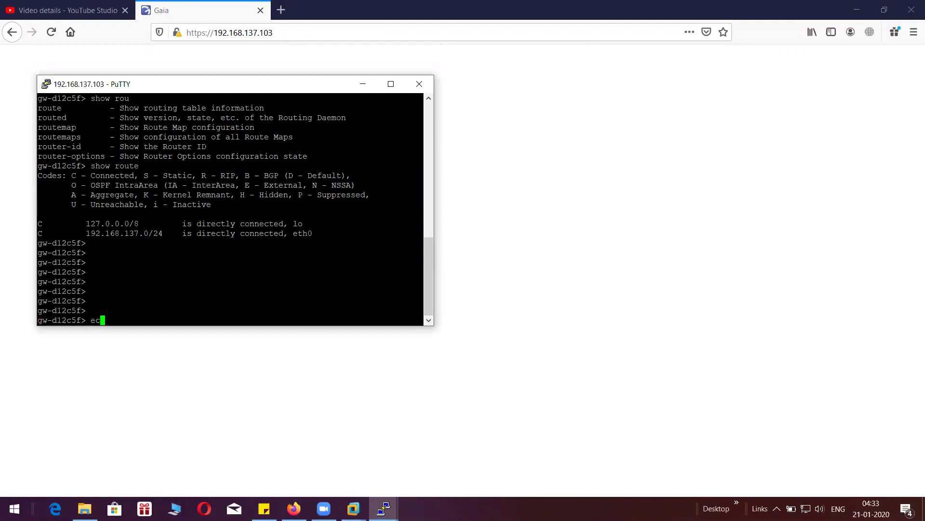
type("set ex")
key("Tab")
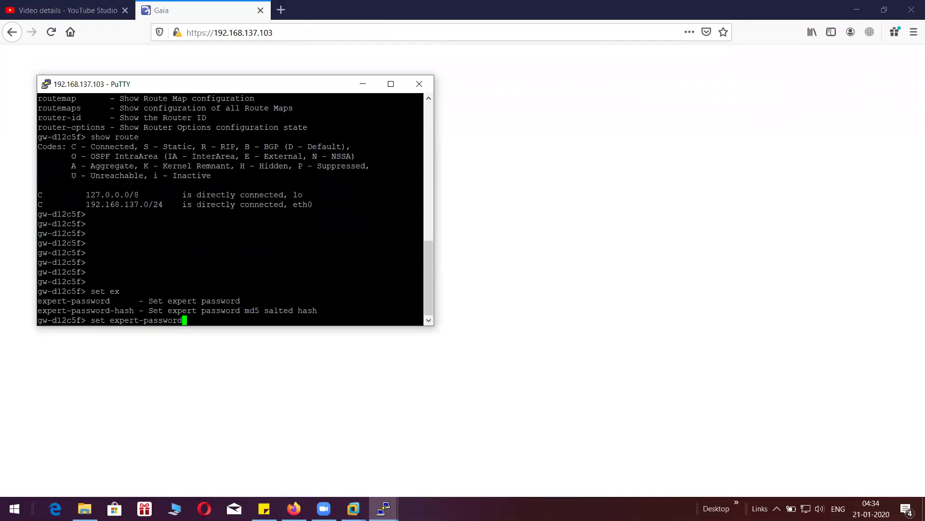
key("Return")
key("Up")
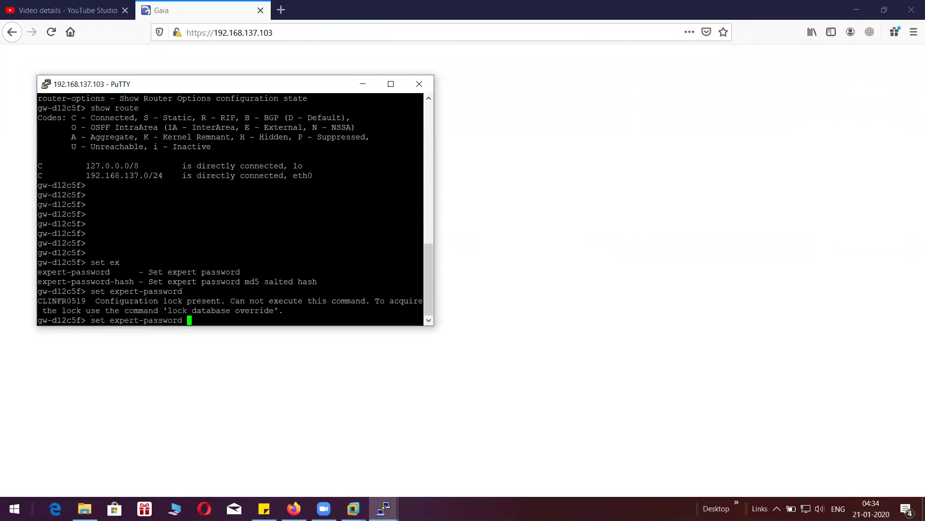
key("BackSpace")
key("BackSpace")
key("BackSpace")
key("BackSpace")
key("BackSpace")
key("BackSpace")
key("BackSpace")
key("BackSpace")
key("BackSpace")
key("BackSpace")
key("BackSpace")
key("BackSpace")
key("BackSpace")
key("BackSpace")
key("BackSpace")
key("BackSpace")
key("BackSpace")
key("BackSpace")
key("BackSpace")
key("BackSpace")
- Run 'lock database override' to take over the configuration lock
type("loc")
key("Tab")
type("da")
key("Tab")
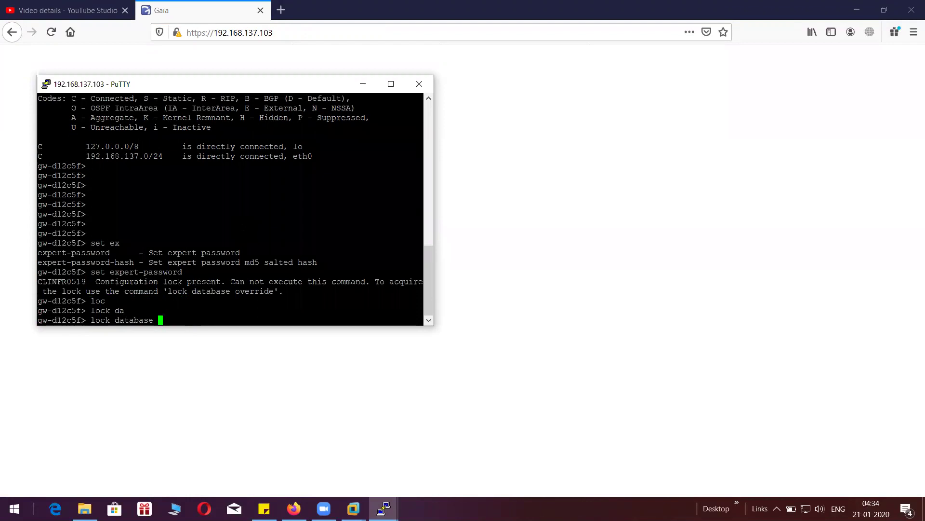
type("over")
key("Tab")
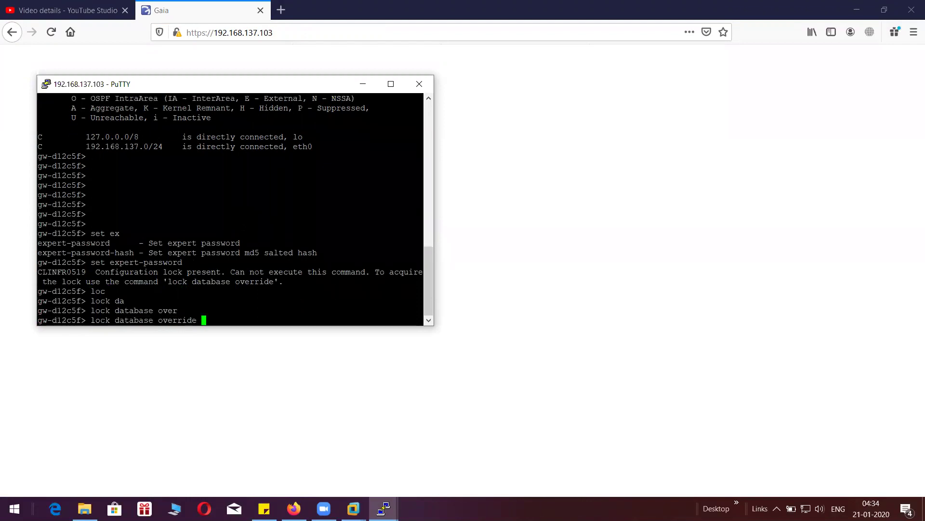
key("Return")
key("Return")
key("Return")
- Run 'set expert-password' and enter and confirm the new expert password
type("set ex")
key("Tab")
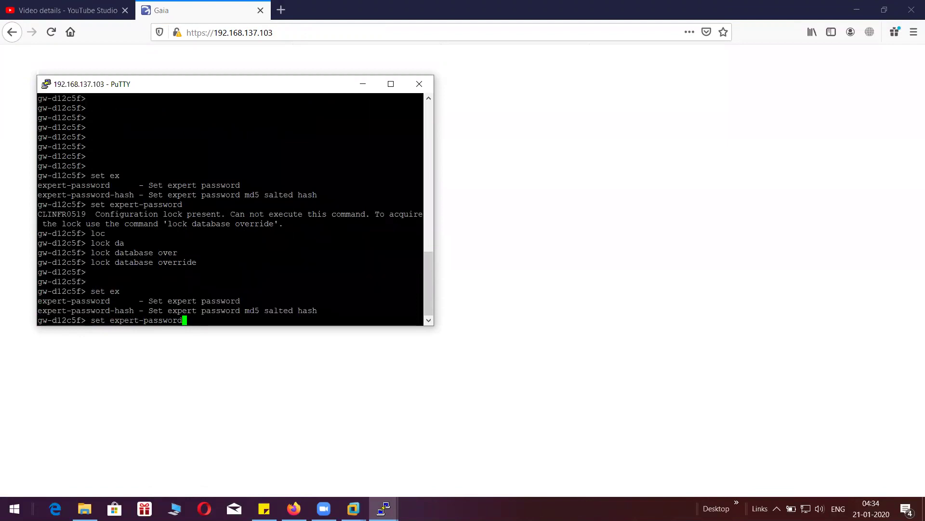
key("Return")
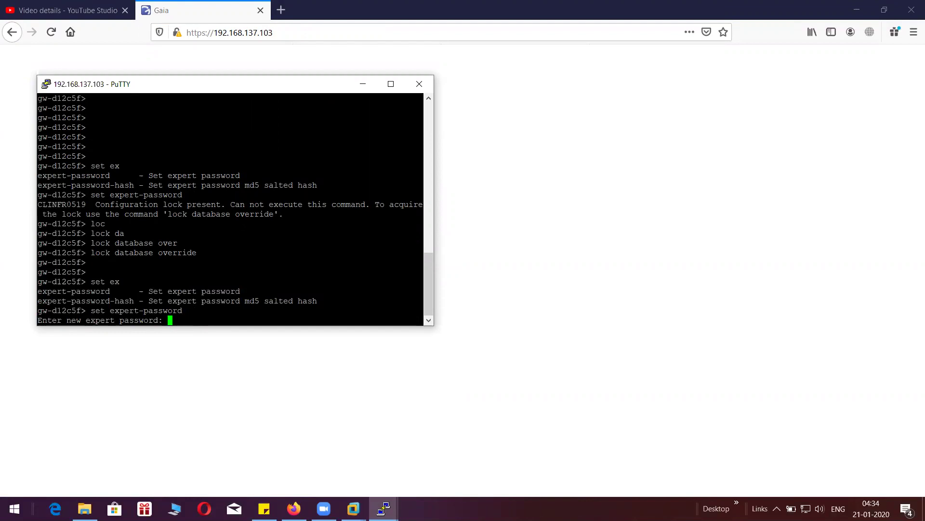
key("Return")
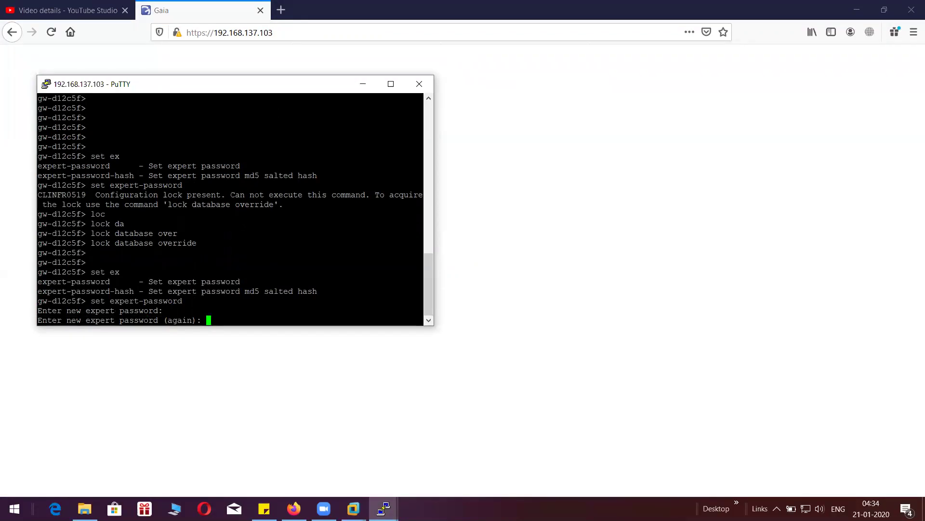
key("Return")
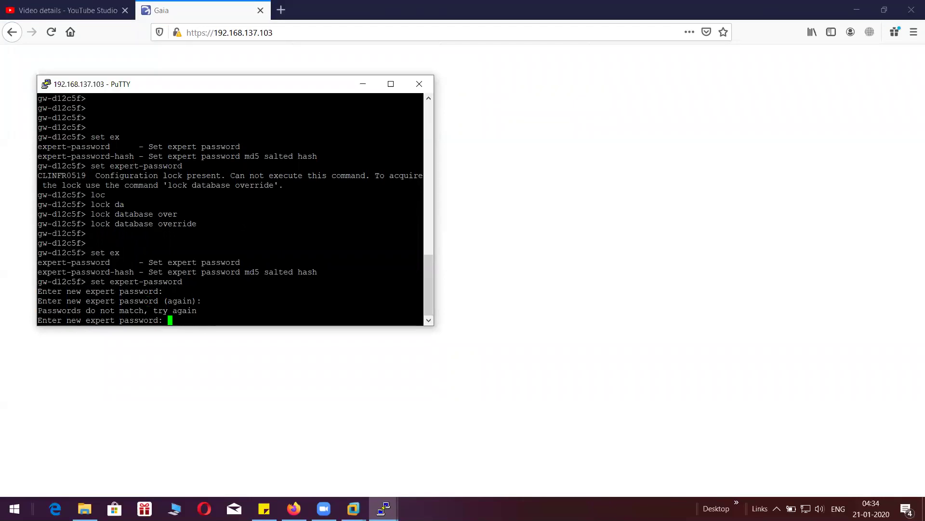
key("Return")
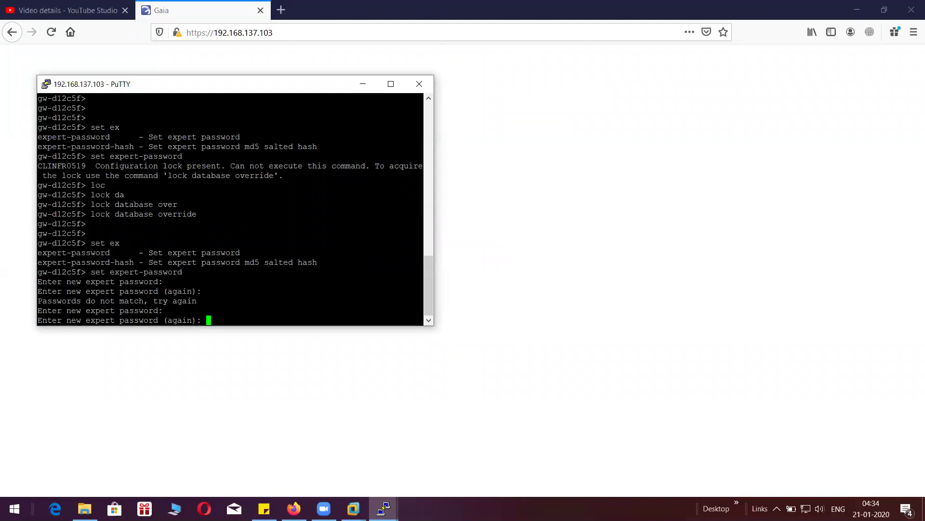
key("Return")
key("Return")
key("Return")
key("Return")
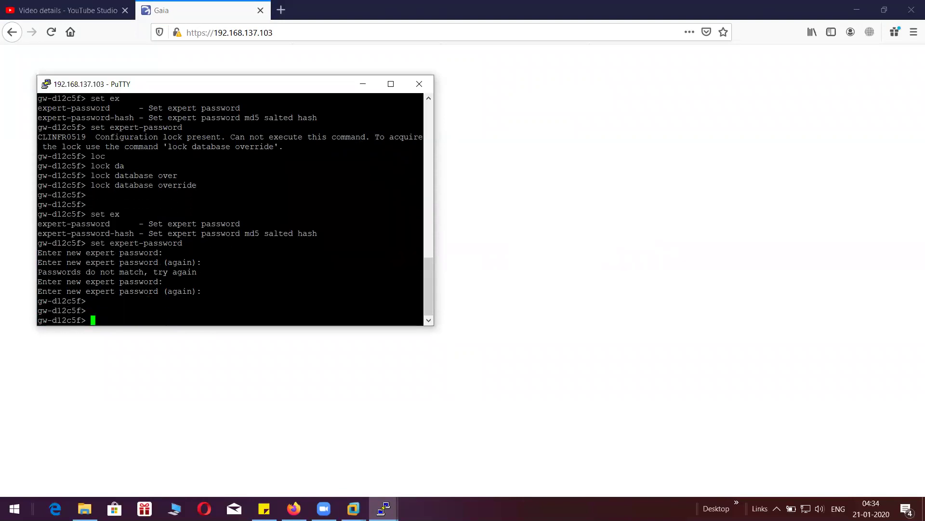
- Enter the 'expert' command to switch into expert mode
key("Return")
key("Return")
key("Return")
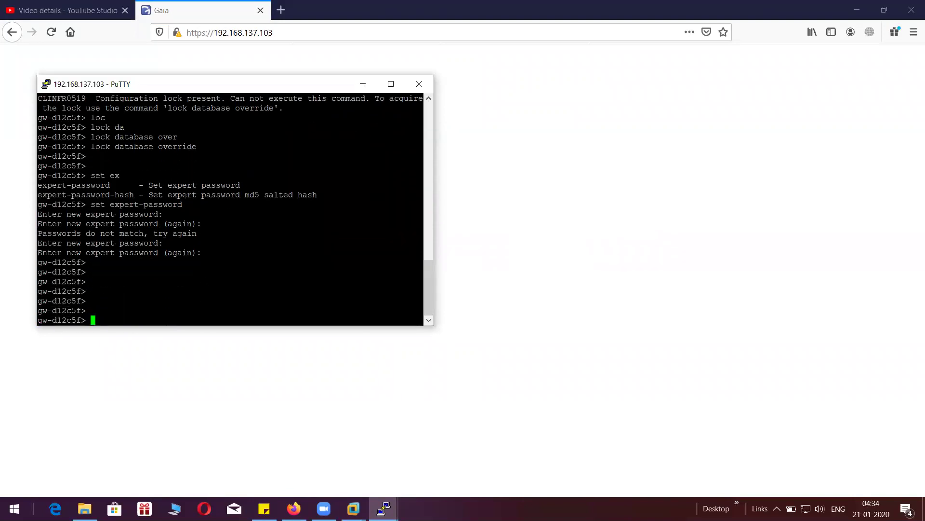
type("exper")
key("Tab")
key("Return")
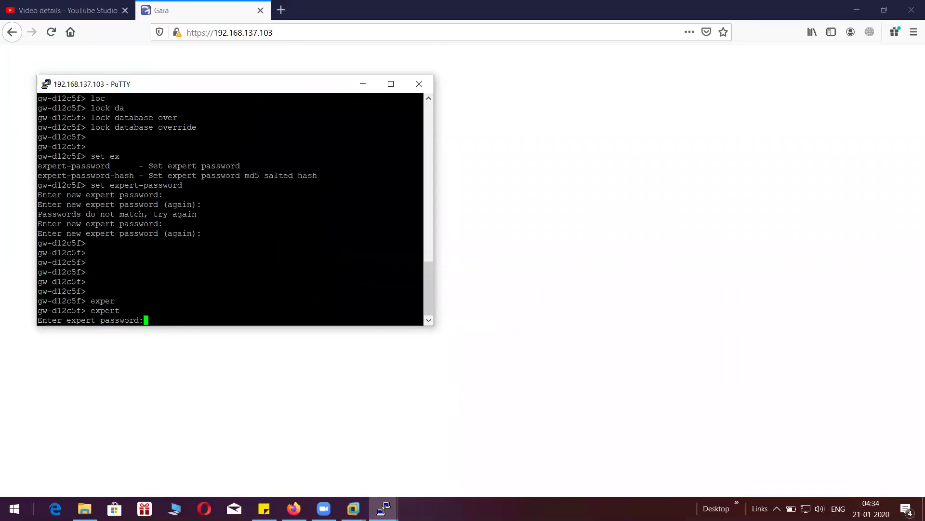
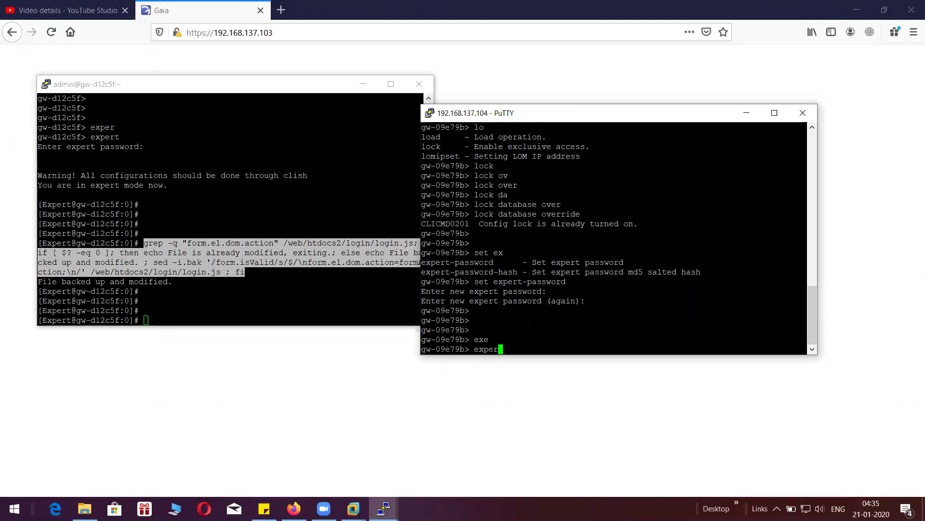
- Run the expert command on gateway gw-09e79b to reach the expert password prompt
key("Tab")
key("Return")
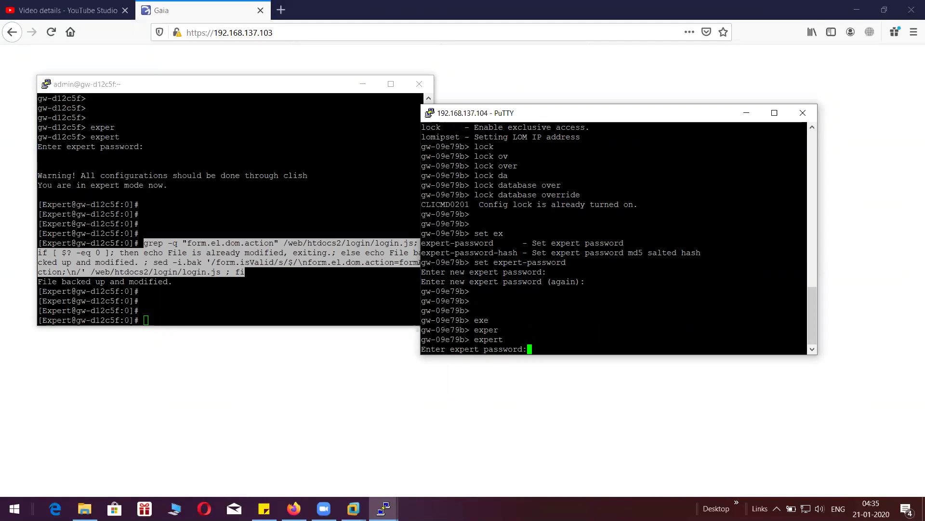
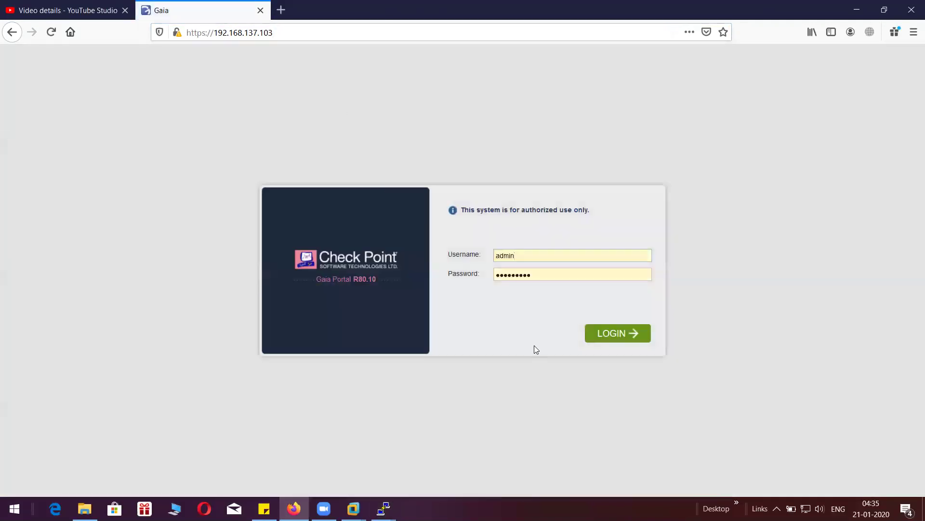
- Log in to the .103 Gaia portal, copy its IP address, and switch to a blank new tab
left_click(608, 337)
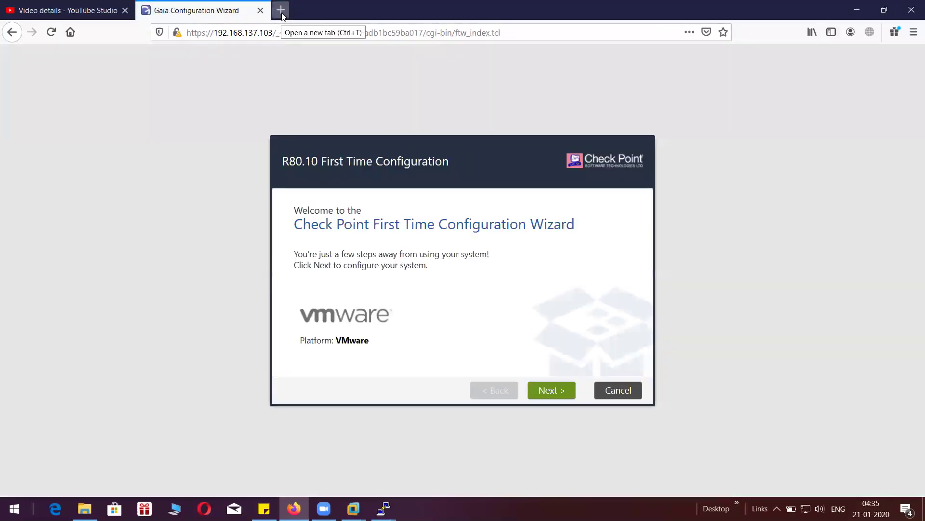
left_click(282, 15)
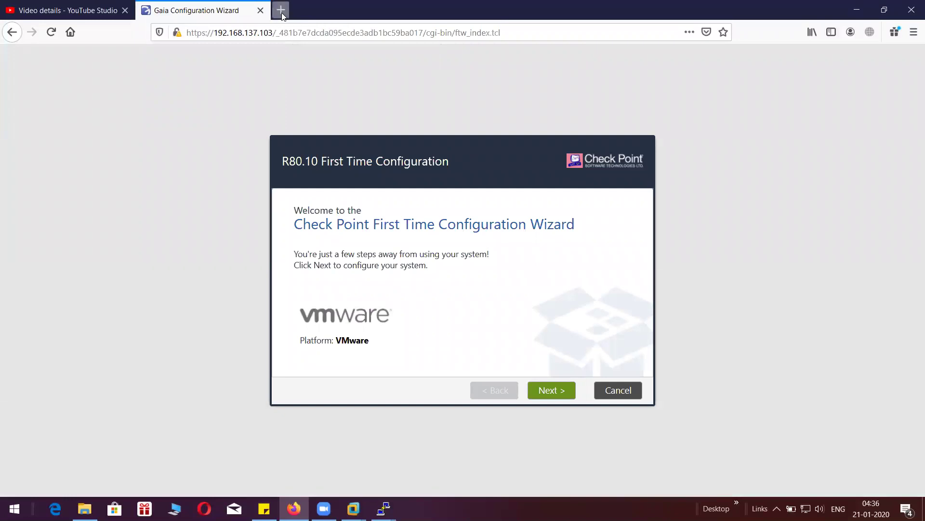
left_click(209, 8)
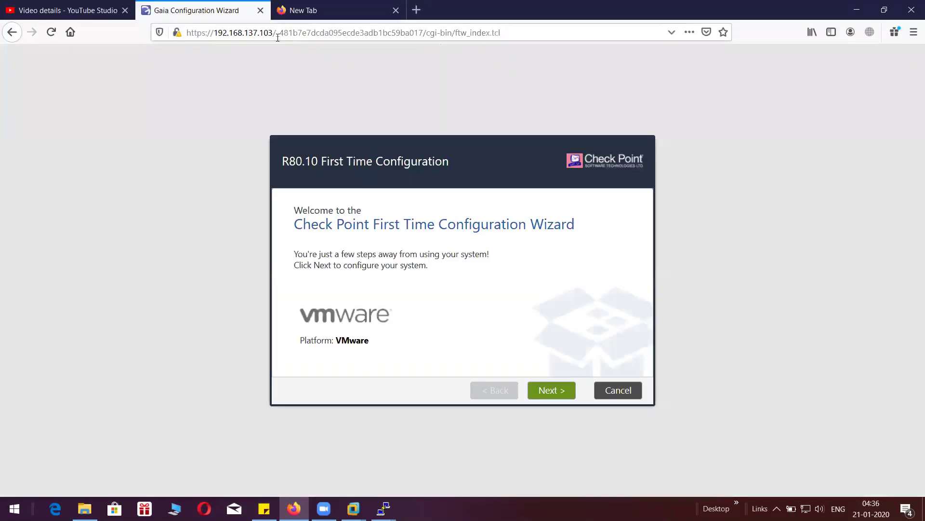
left_click_drag(273, 33, 187, 32)
key("ctrl+c")
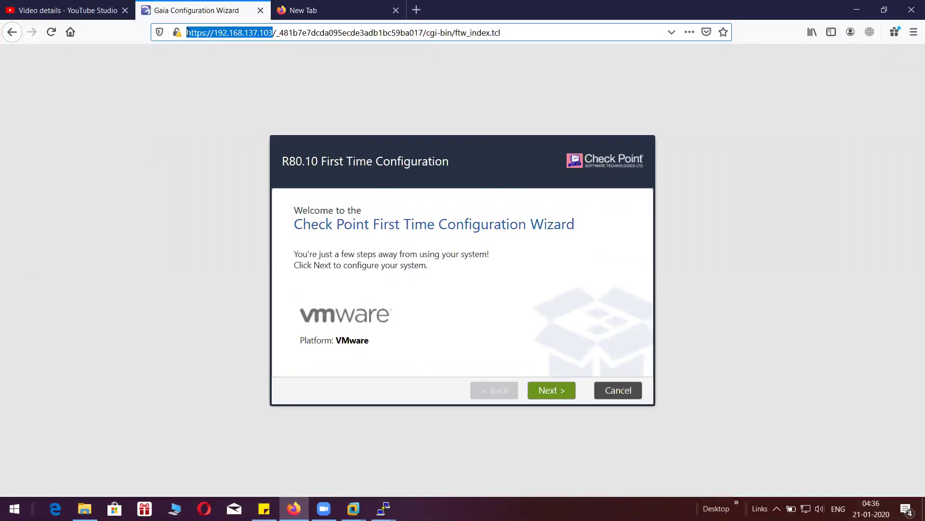
left_click(290, 10)
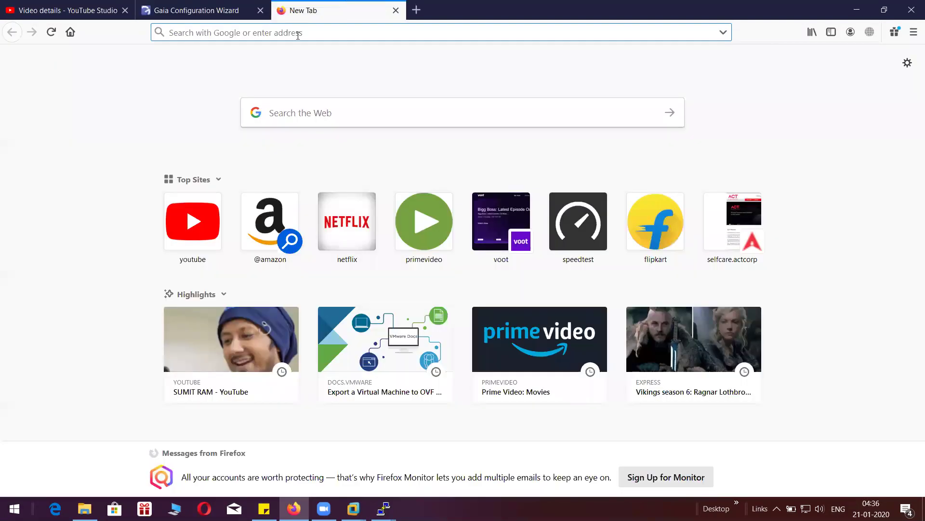
- Load 192.168.137.104 by pasting the .103 address and changing its last digit to 4
key("ctrl+v")
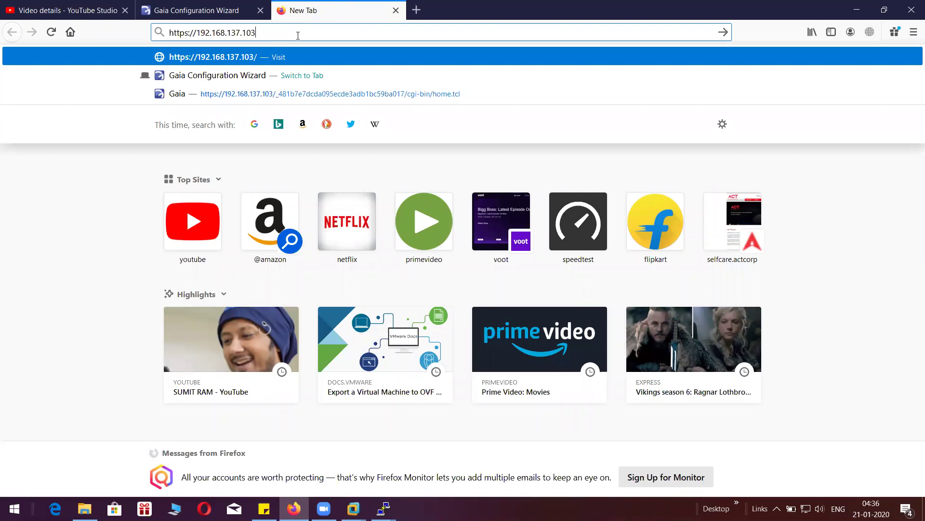
key("BackSpace")
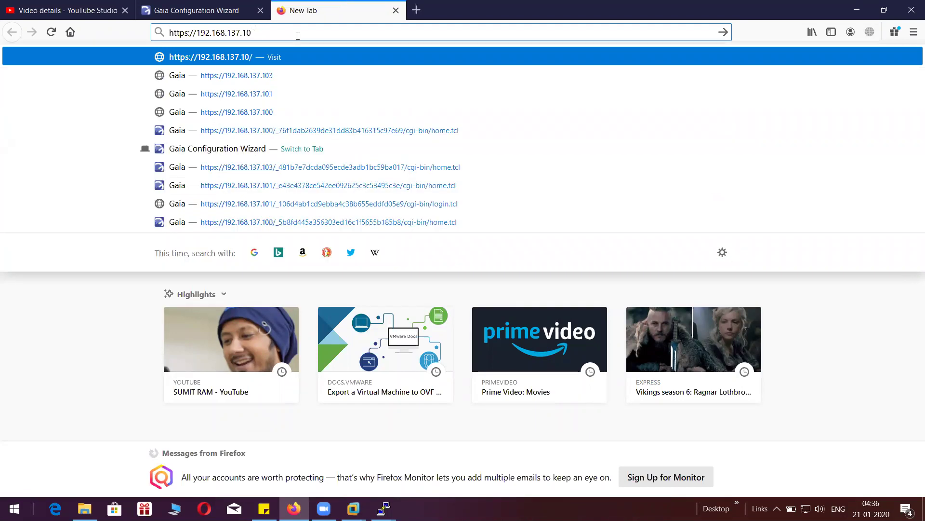
type("4")
key("Return")
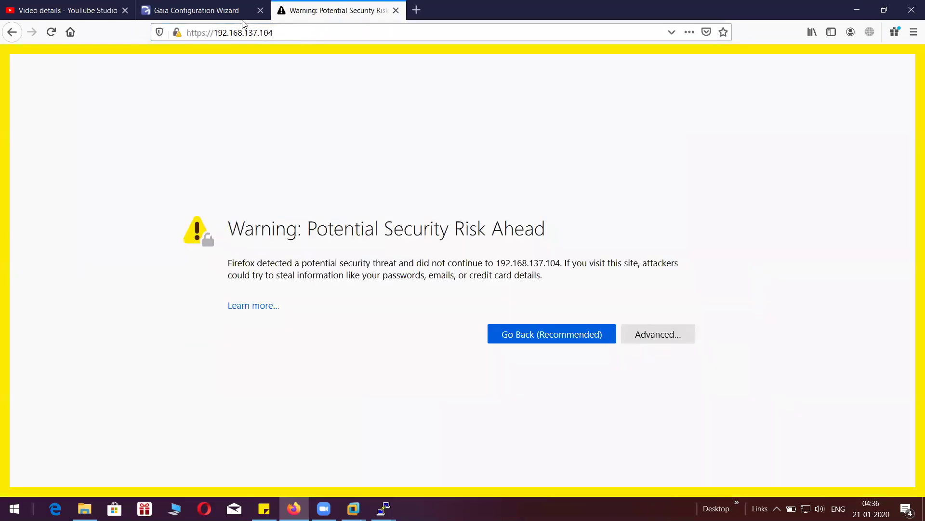
- Accept the self-signed certificate warning for 192.168.137.104 to reach its login page
left_click(207, 7)
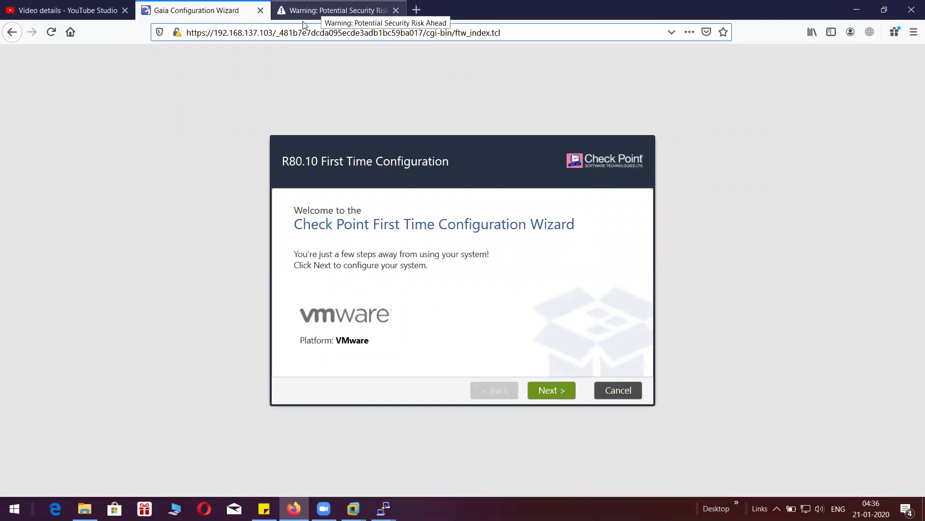
left_click(303, 20)
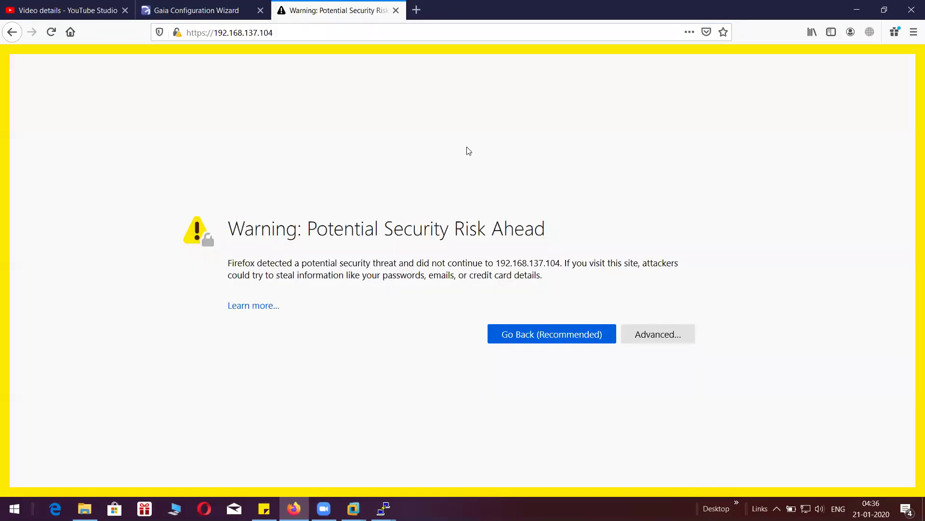
left_click(662, 340)
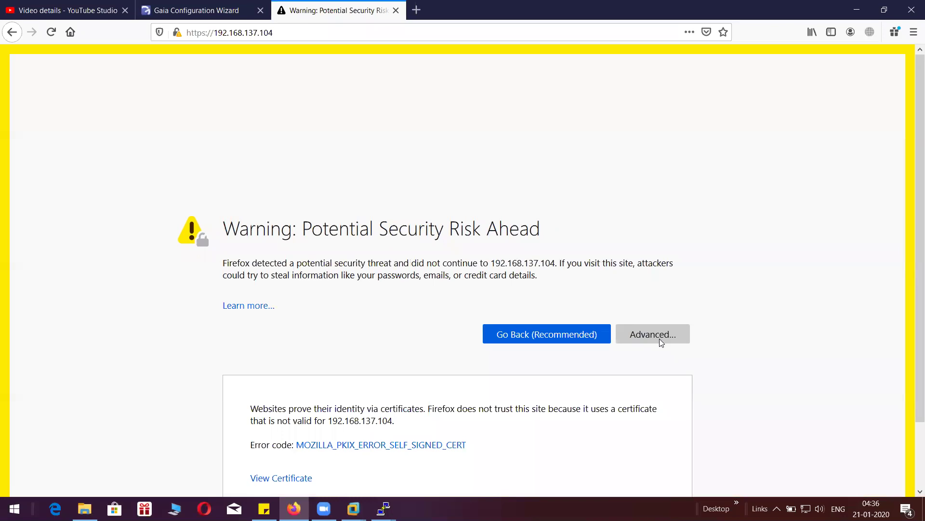
scroll(912, 187, "down", 1)
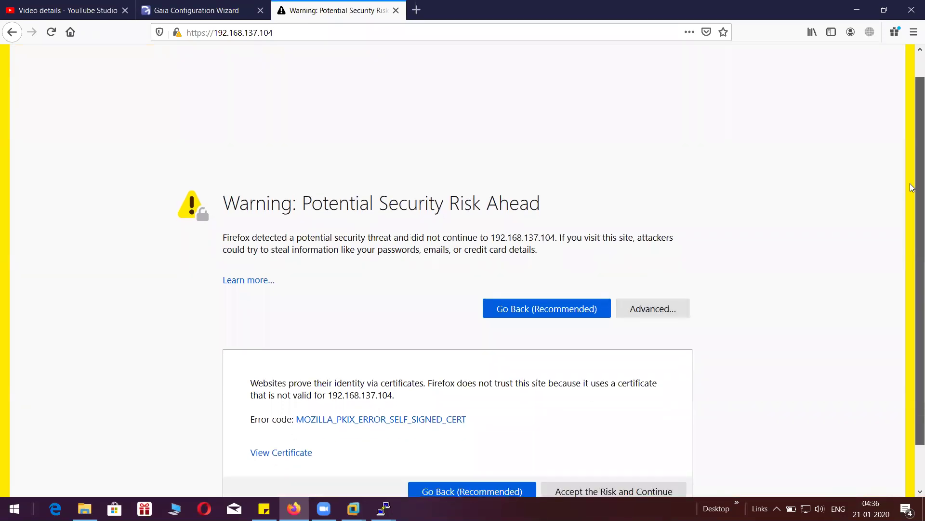
scroll(912, 187, "down", 2)
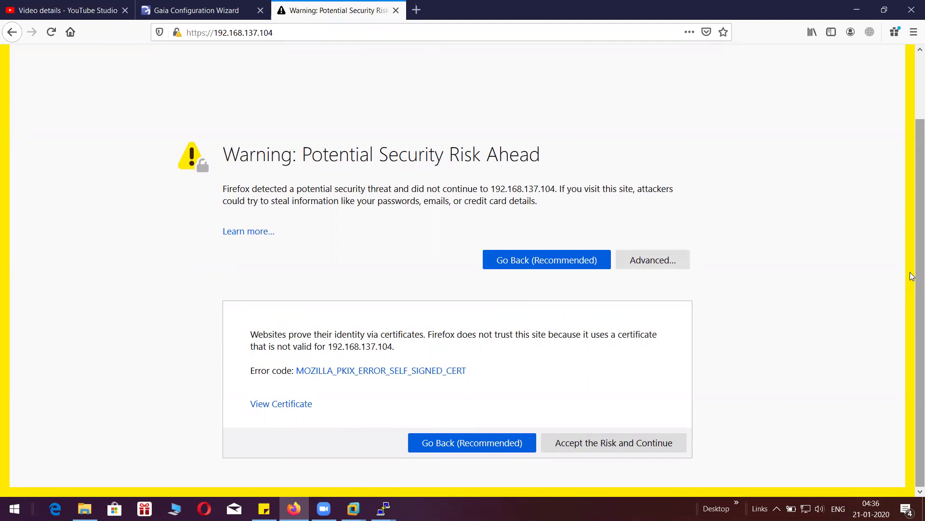
left_click(623, 440)
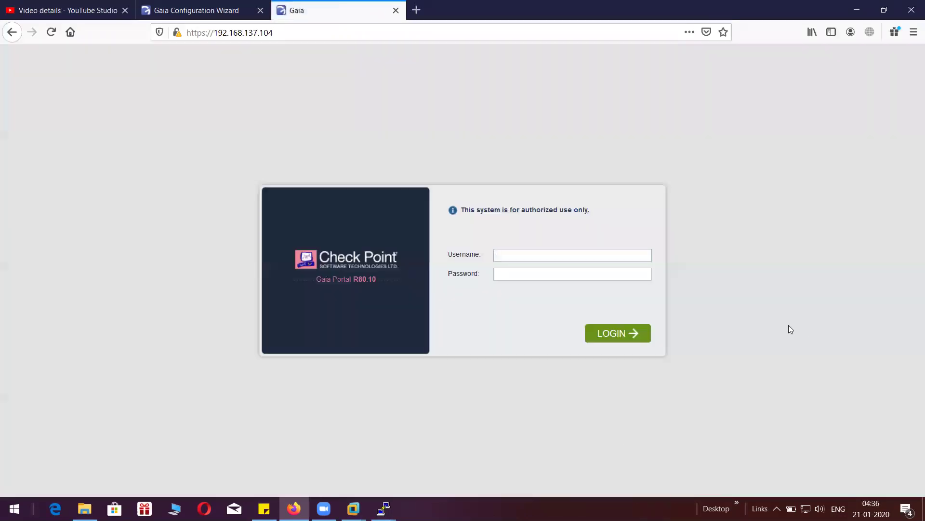
- Log in to the .104 portal as admin with its password and save the credentials
type("adminadmin@123")
left_click(605, 336)
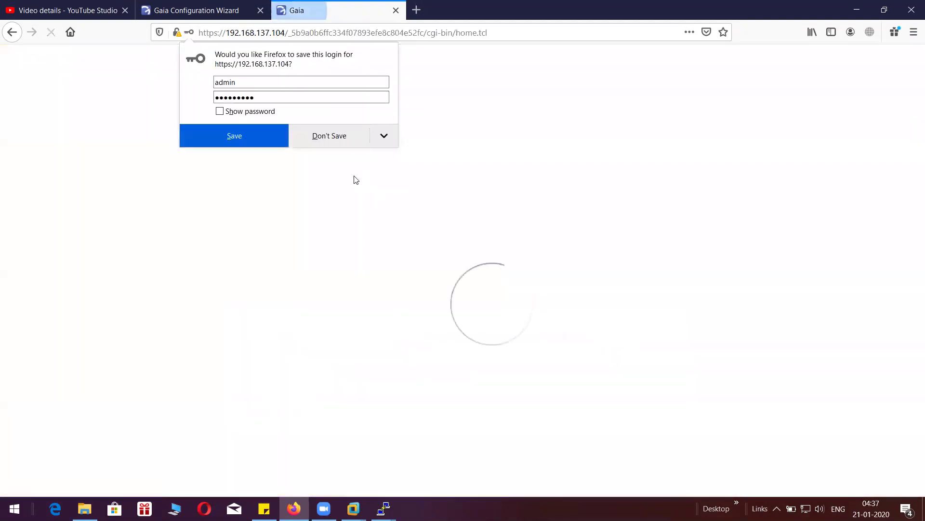
left_click(243, 142)
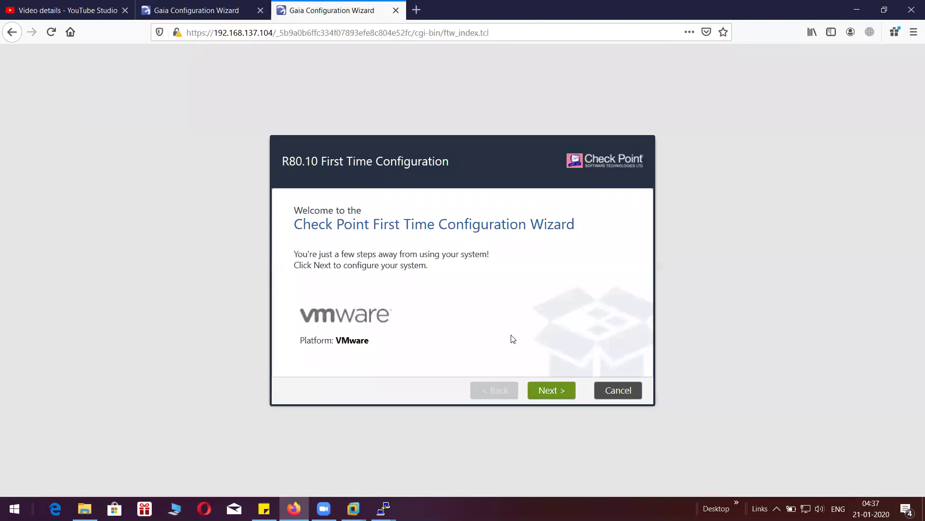
- On the .103 wizard, move past the welcome and deployment option pages
left_click(217, 7)
left_click(549, 391)
left_click(548, 391)
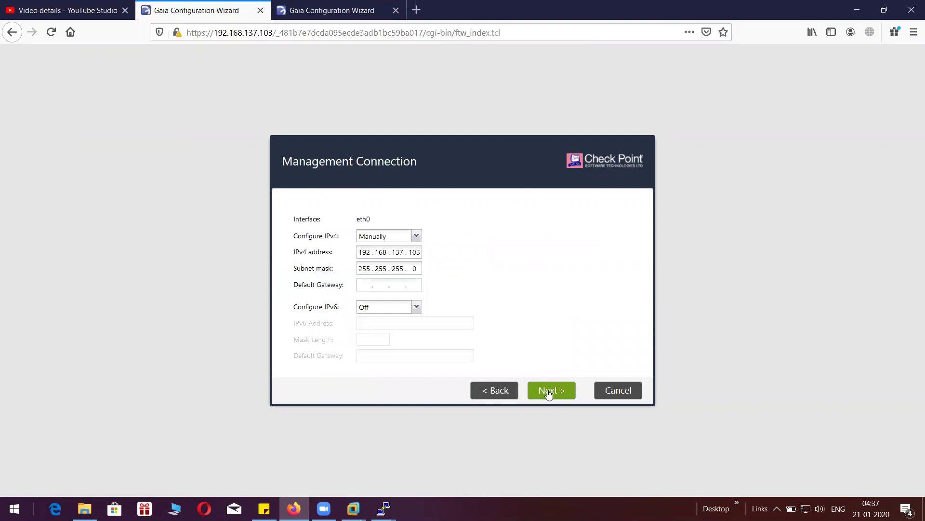
- Keep eth0's management settings and give eth1 manual IPv4 192.168.225.103 / 255.255.255.0
left_click(549, 392)
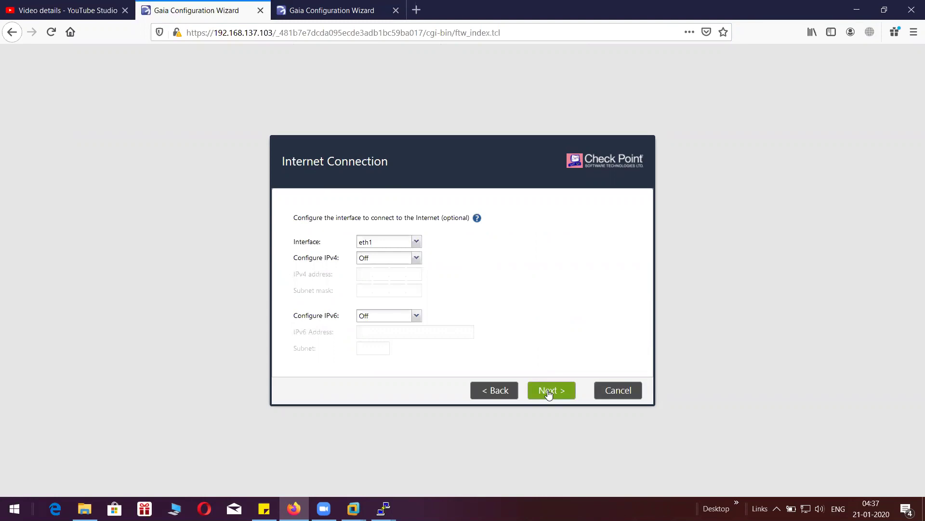
left_click(416, 258)
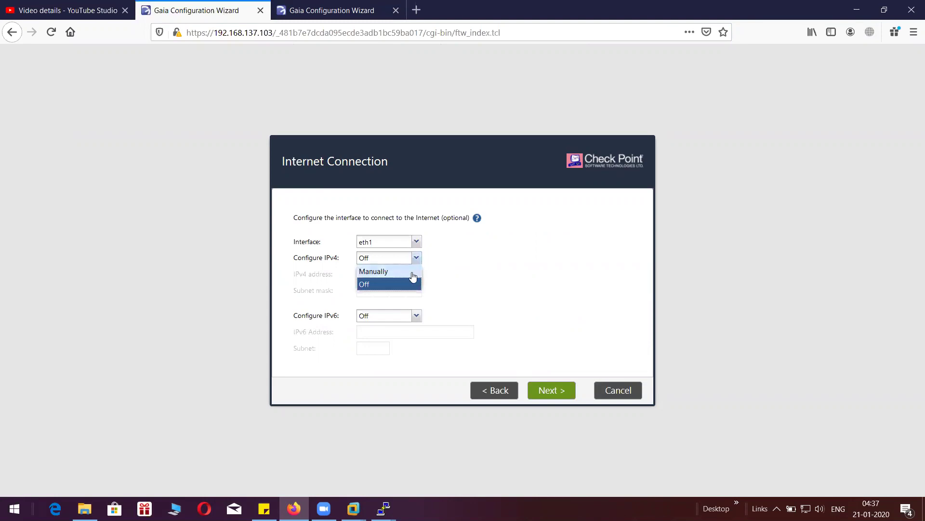
left_click(373, 271)
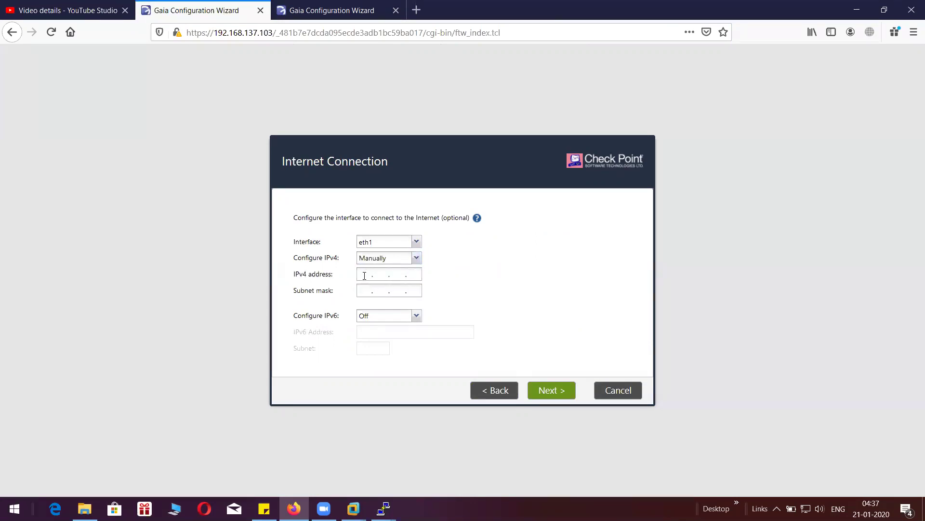
left_click(364, 275)
type("192168.225")
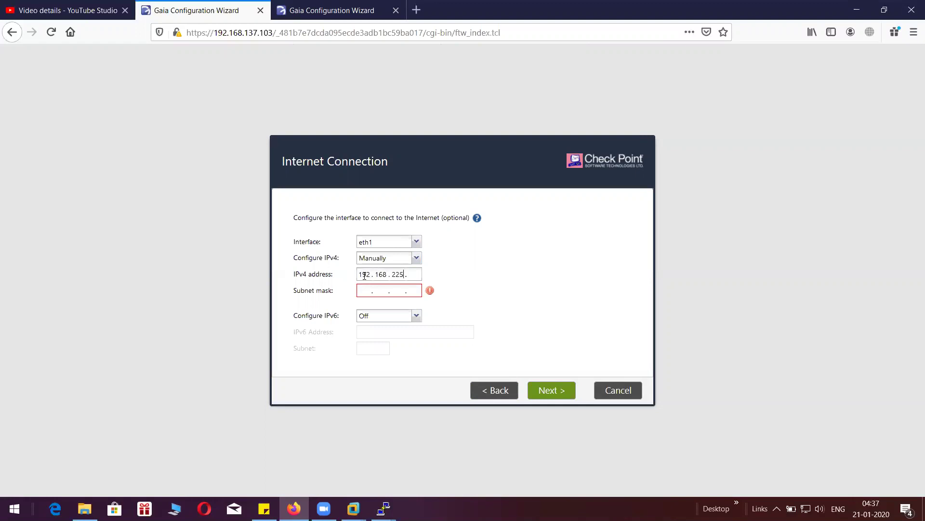
type("10")
type("3")
type("255")
type("25525525")
key("BackSpace")
key("BackSpace")
type("0")
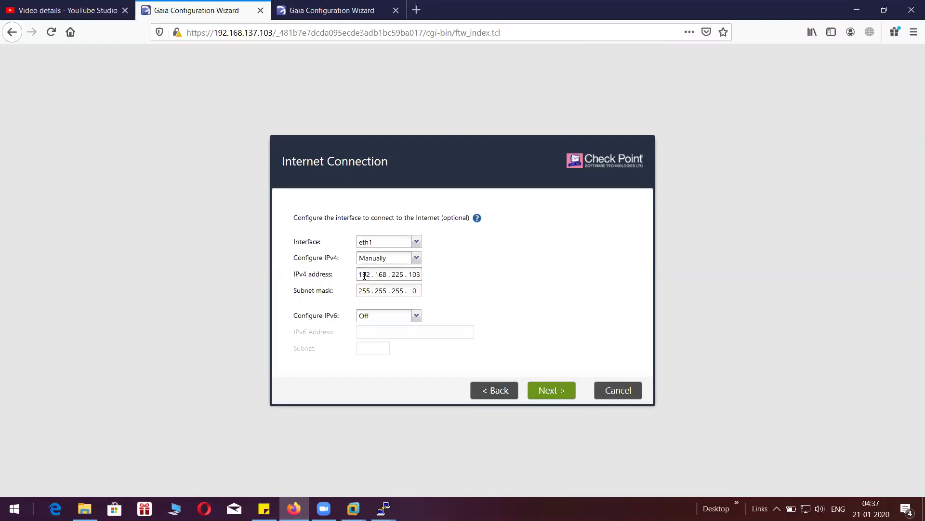
left_click(547, 396)
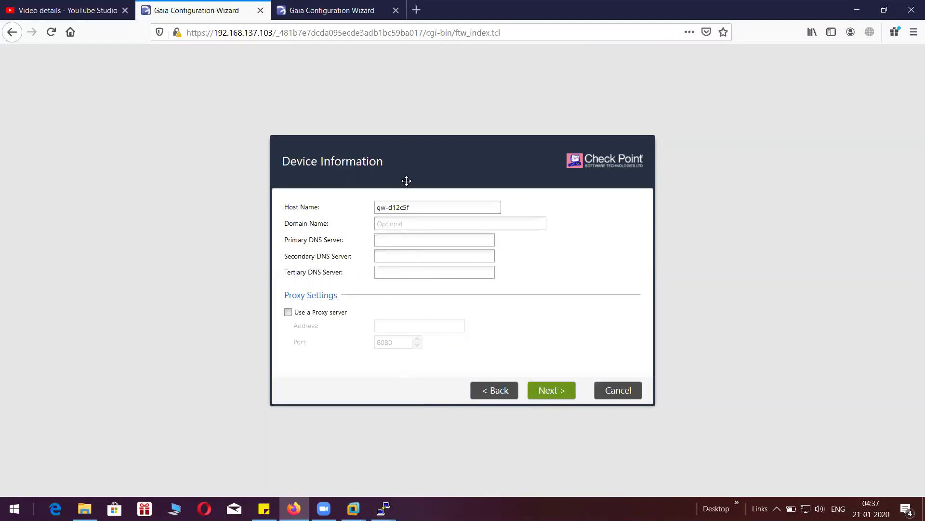
- Rename the host to 'Check point_MGT' and keep the Kolkata GMT +5:30 date and time settings
left_click_drag(418, 209, 367, 209)
type("MGT")
key("BackSpace")
key("BackSpace")
key("BackSpace")
type("Check point_MGT")
left_click(552, 391)
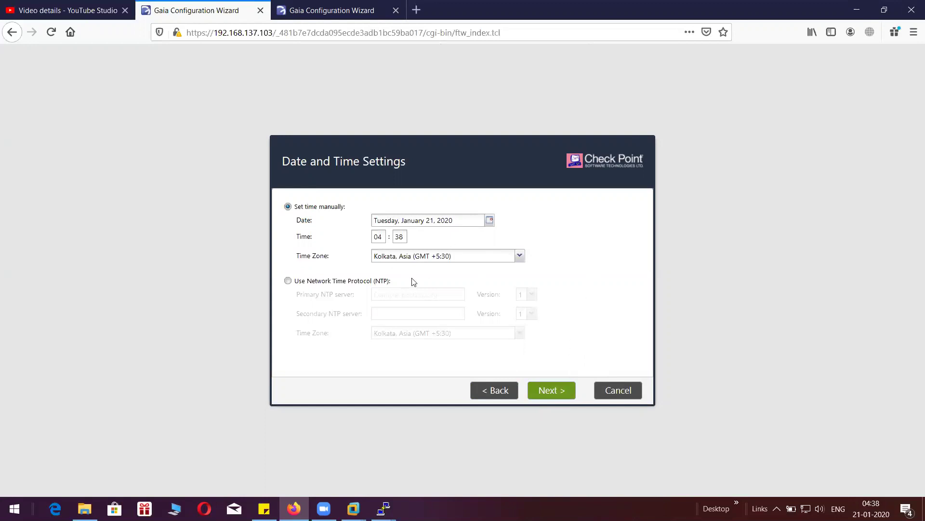
left_click(554, 392)
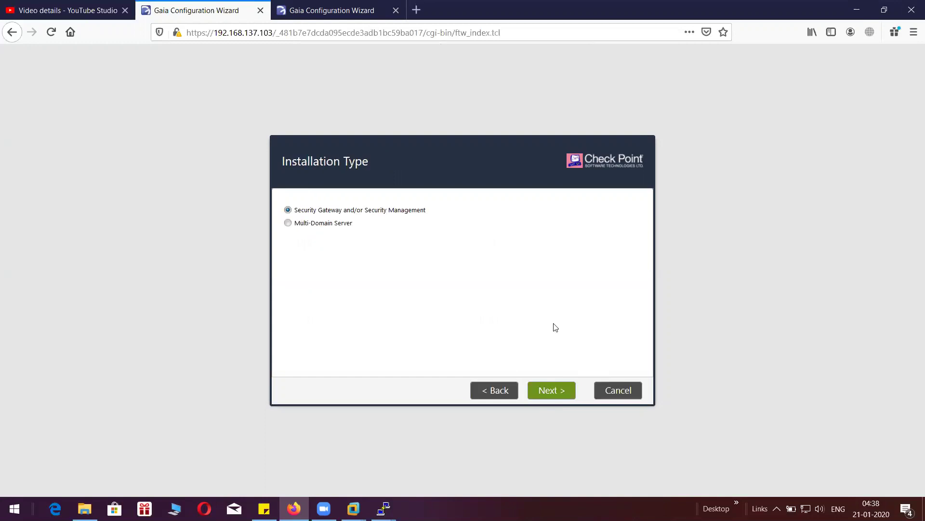
- Select Security Management only and turn off automatic blade contract downloads
left_click(553, 391)
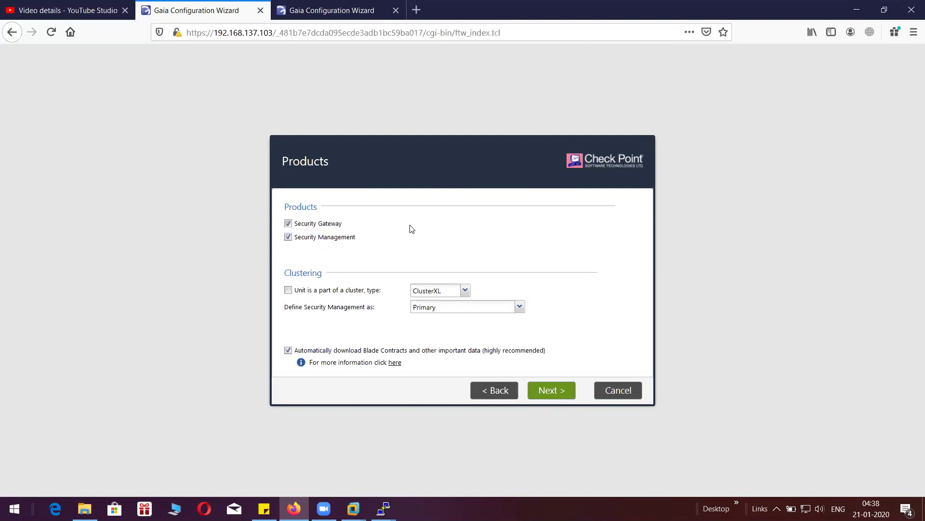
left_click(288, 223)
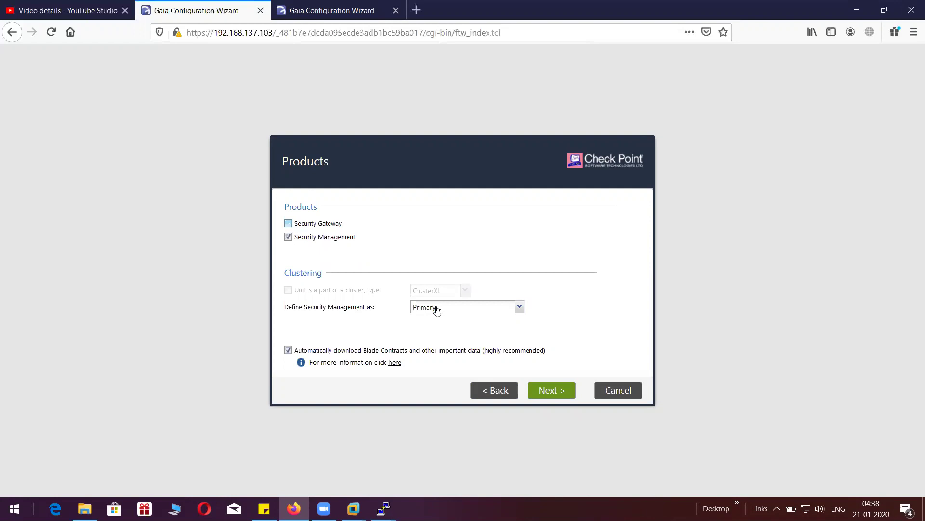
left_click(561, 394)
left_click(495, 390)
left_click(288, 350)
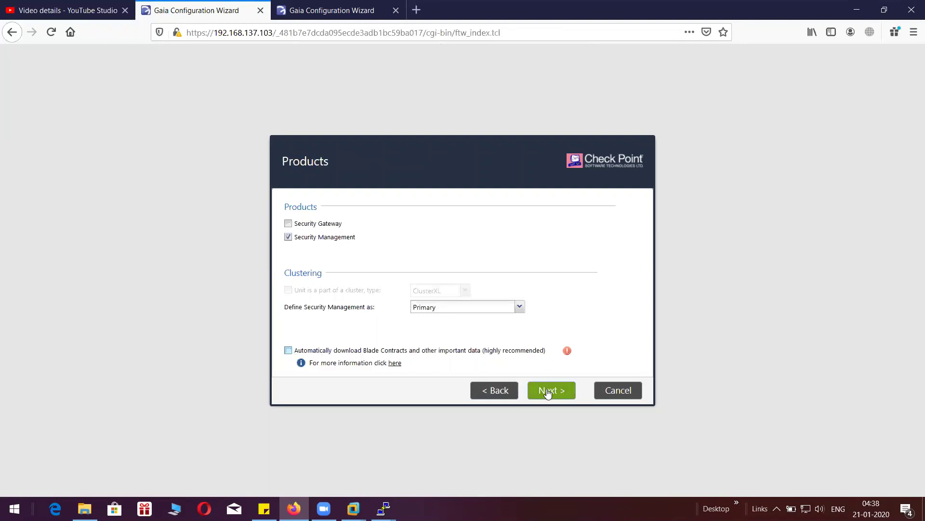
left_click(548, 393)
left_click(437, 314)
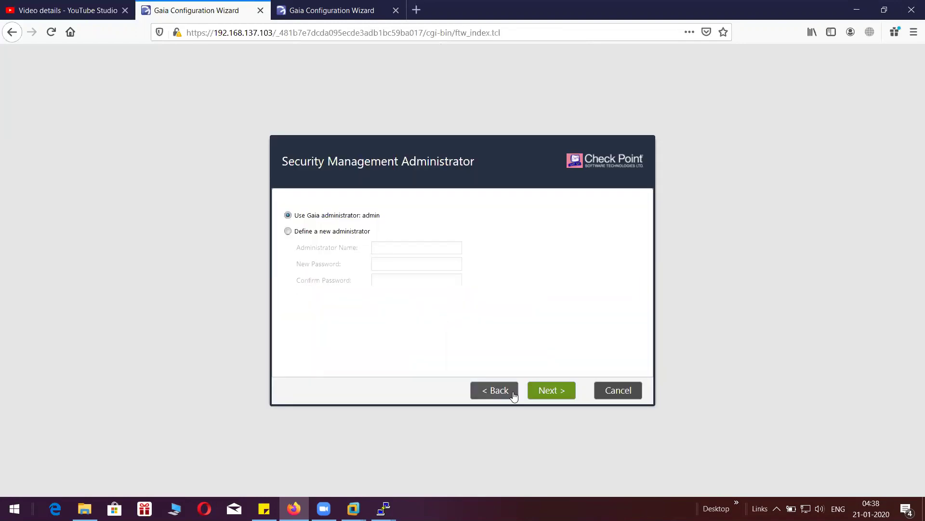
- Keep the default administrator and any-IP GUI clients, decline experience data, and start .103's configuration
left_click(554, 393)
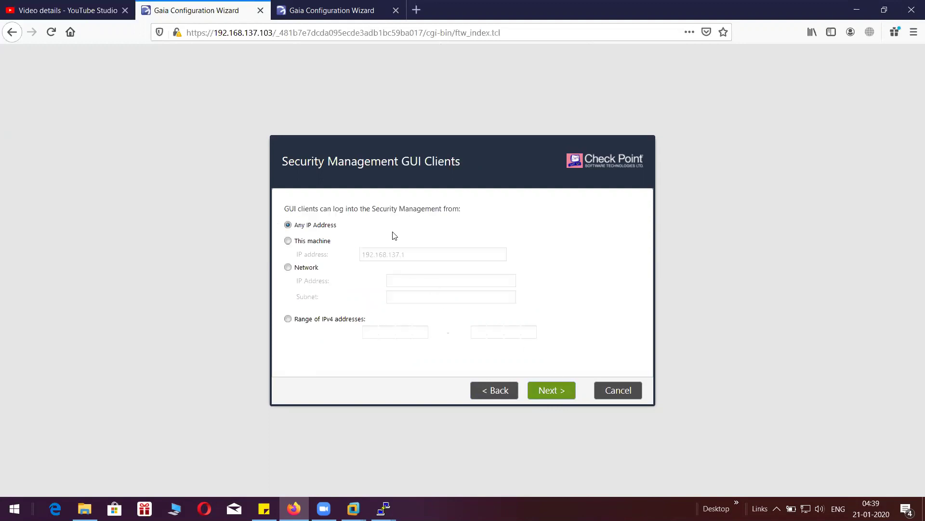
left_click(559, 395)
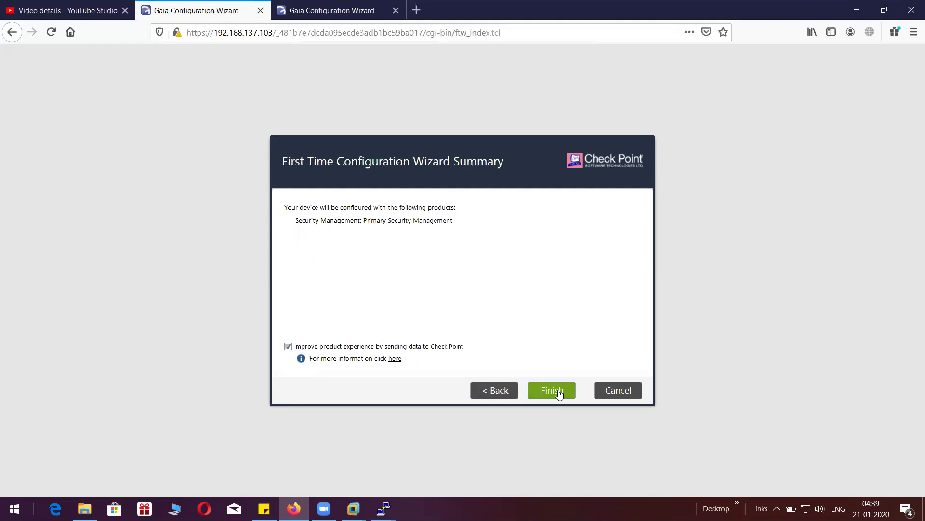
left_click(288, 346)
left_click(560, 391)
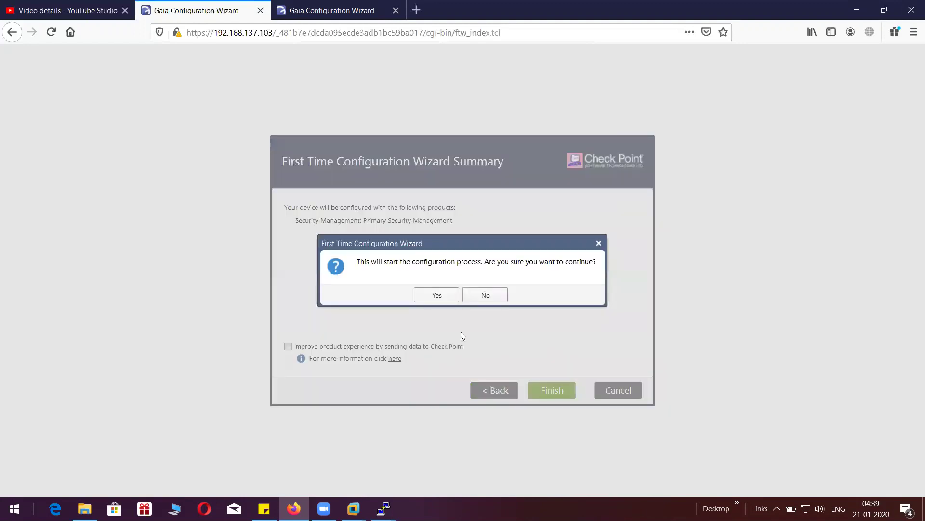
left_click(436, 296)
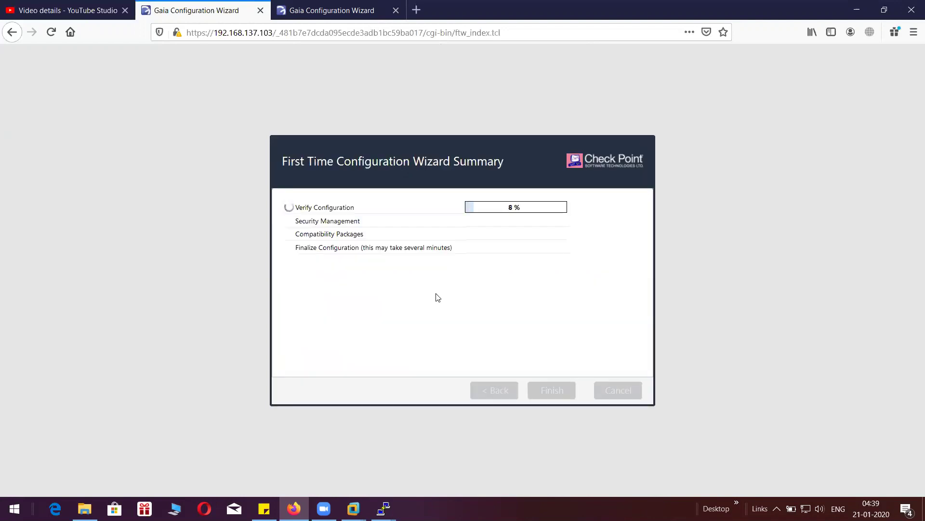
left_click(322, 18)
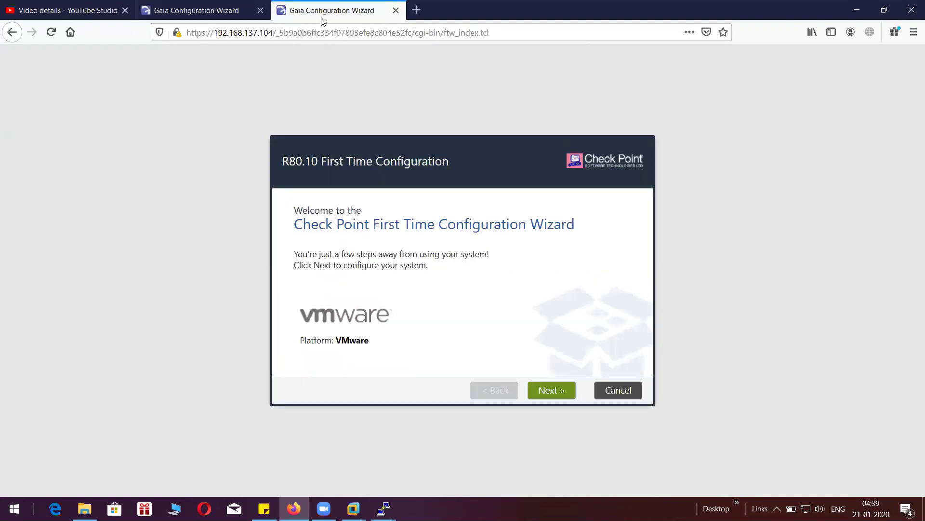
- Start the .104 wizard and give eth1 manual IPv4 192.168.225.104 / 255.255.255.0
left_click(556, 394)
left_click(556, 396)
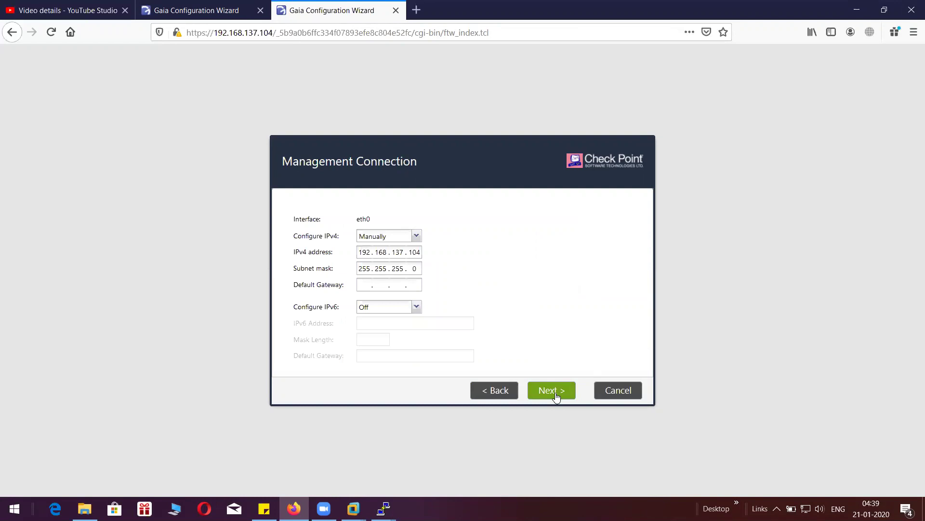
left_click(556, 396)
left_click(413, 265)
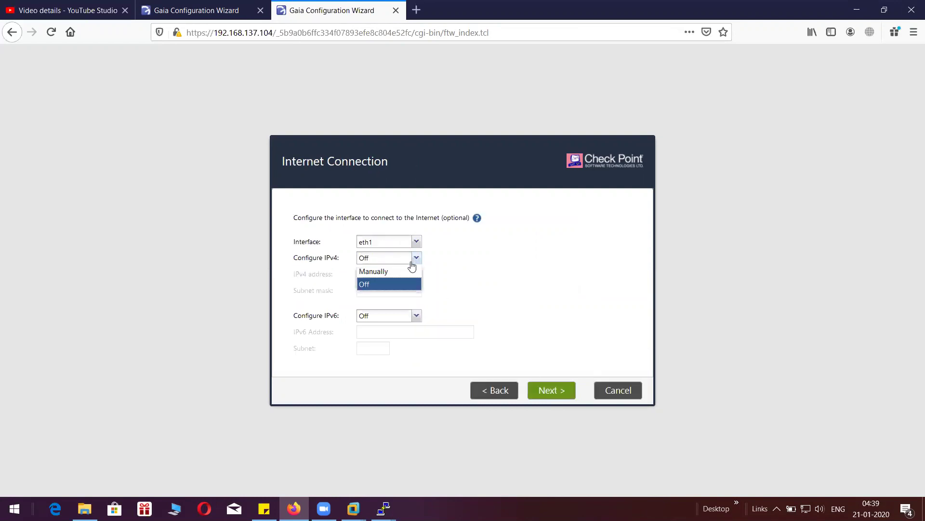
left_click(408, 271)
left_click(367, 274)
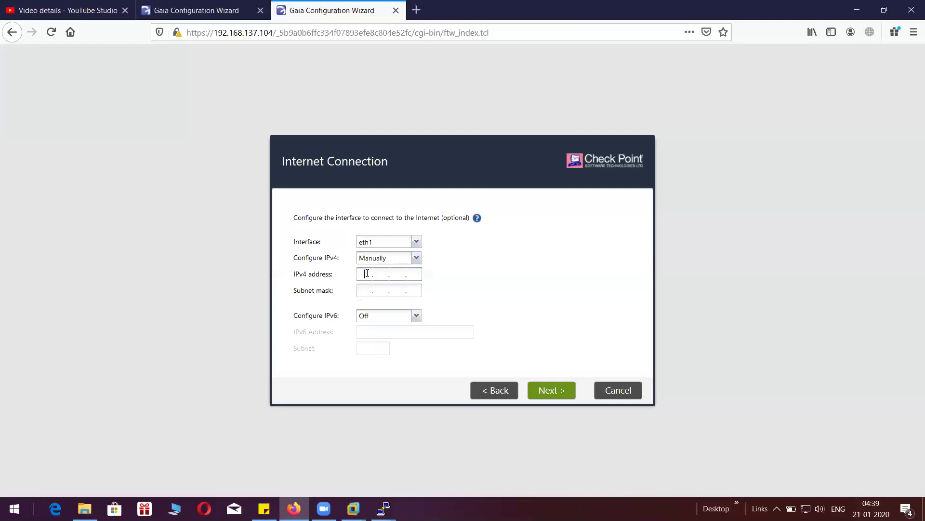
type("192 . 168 . 225 . ")
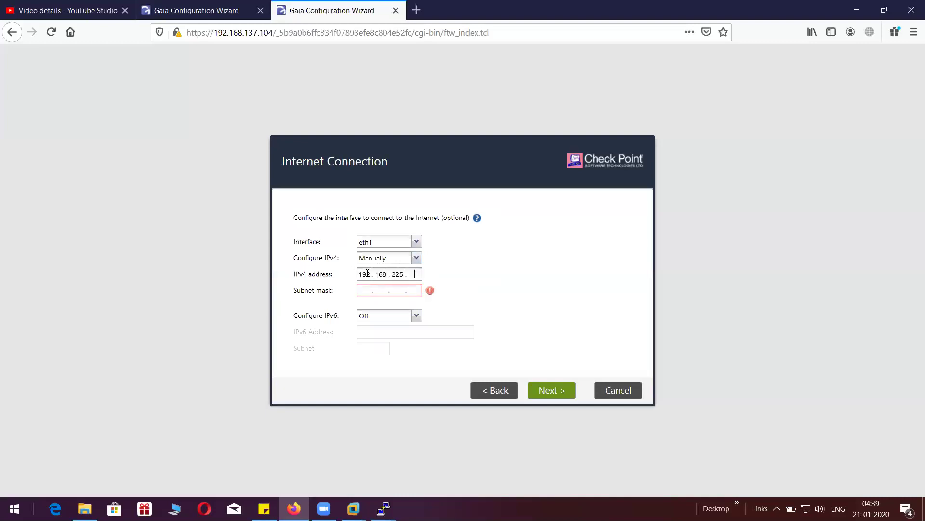
type("104")
key("Tab")
type("255 . 255 . 255 . 0")
left_click(535, 391)
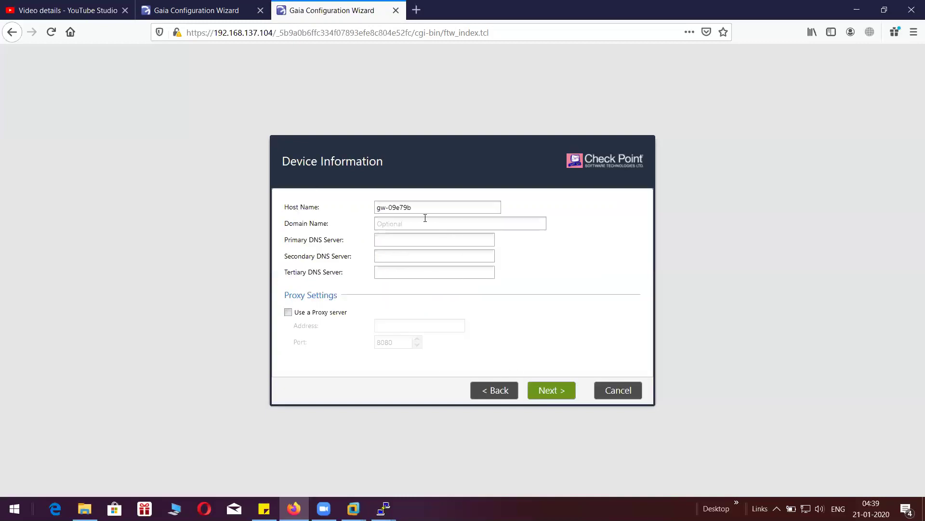
- Rename the host to Checkpoint_FW_01 and keep the current date and time settings
left_click_drag(420, 211, 341, 197)
type("Checkpoint_FW_01")
left_click(543, 387)
left_click(544, 392)
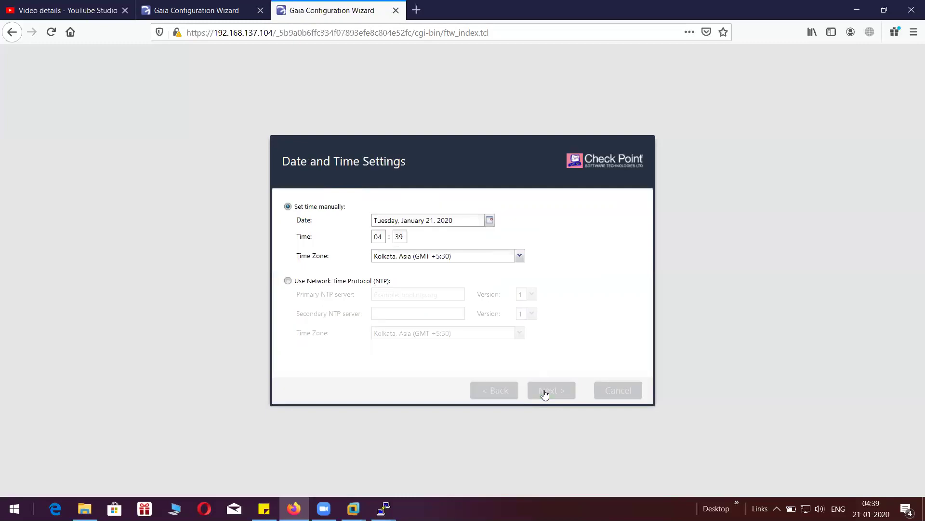
left_click(549, 390)
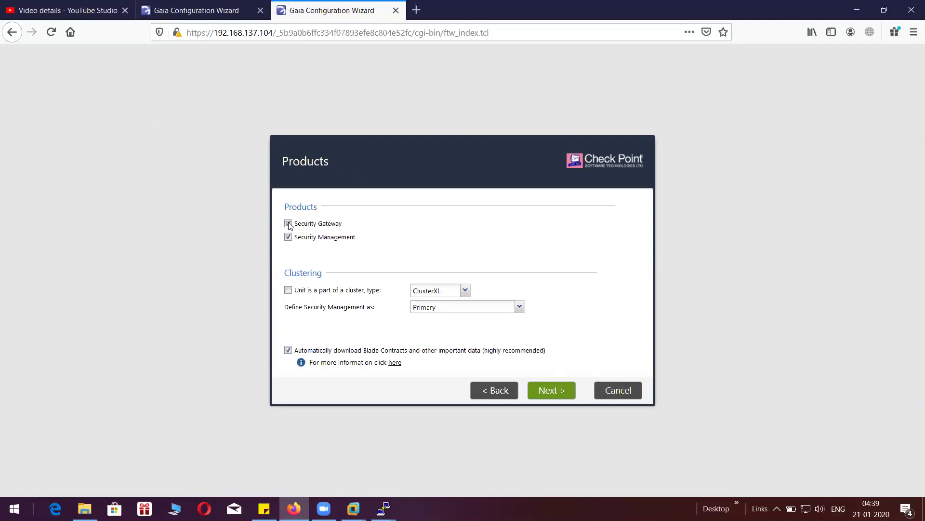
- Choose Security Gateway only as a ClusterXL member, with blade contract downloads turned off
left_click(288, 237)
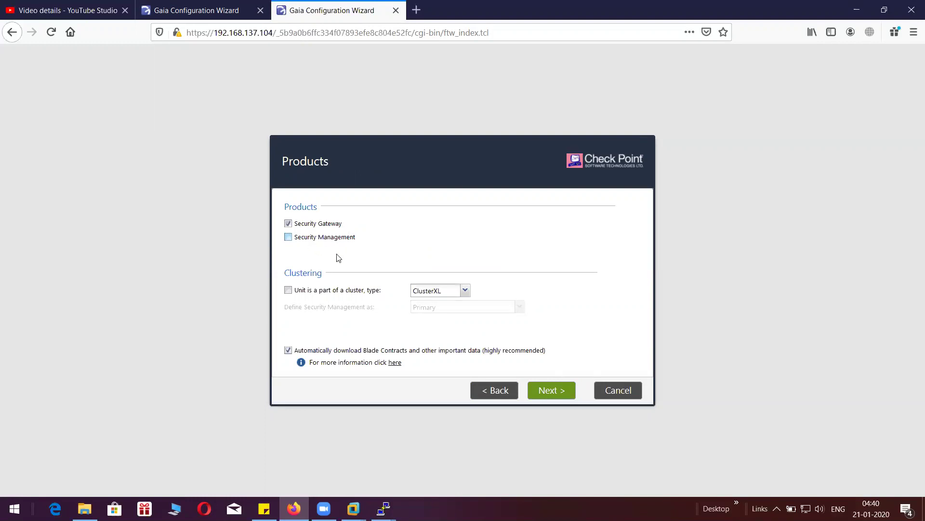
left_click(289, 291)
left_click(288, 351)
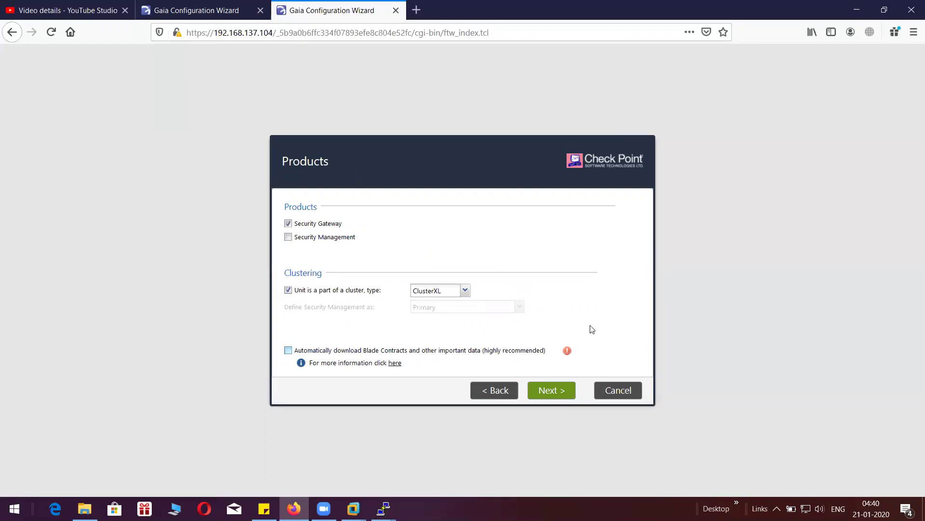
left_click(551, 391)
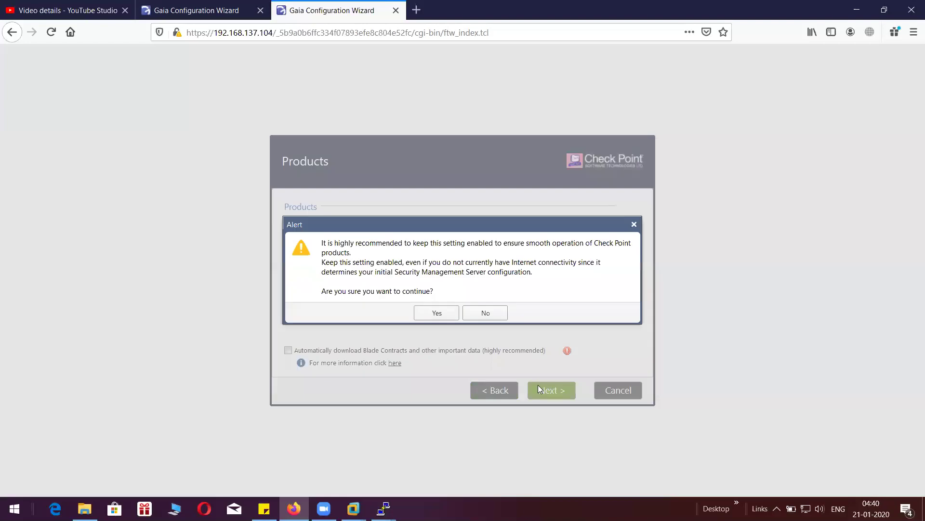
left_click(435, 313)
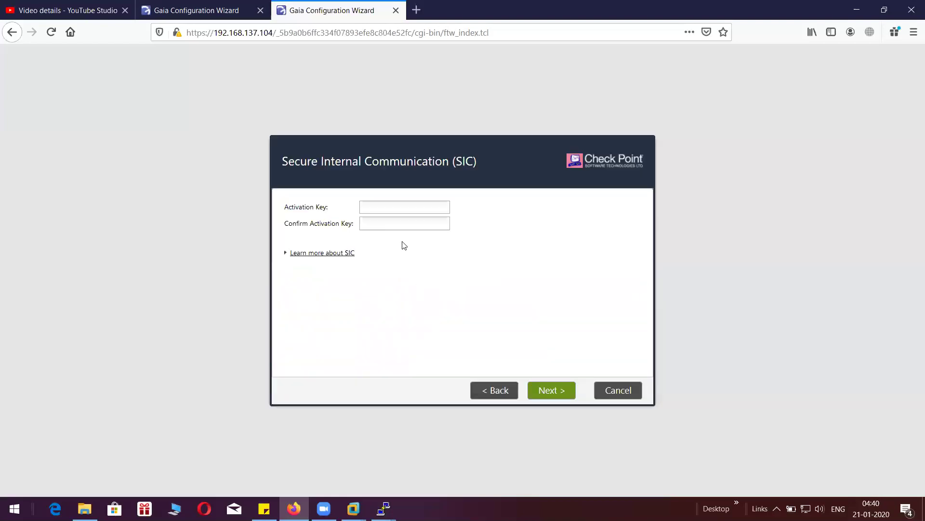
- Enter and confirm the SIC activation key, then opt out of sending product experience data
left_click(392, 207)
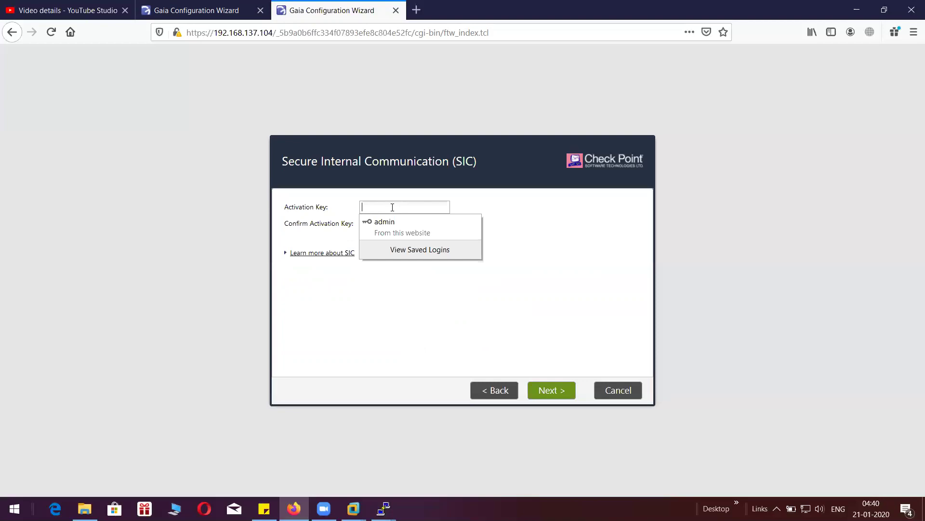
left_click(535, 212)
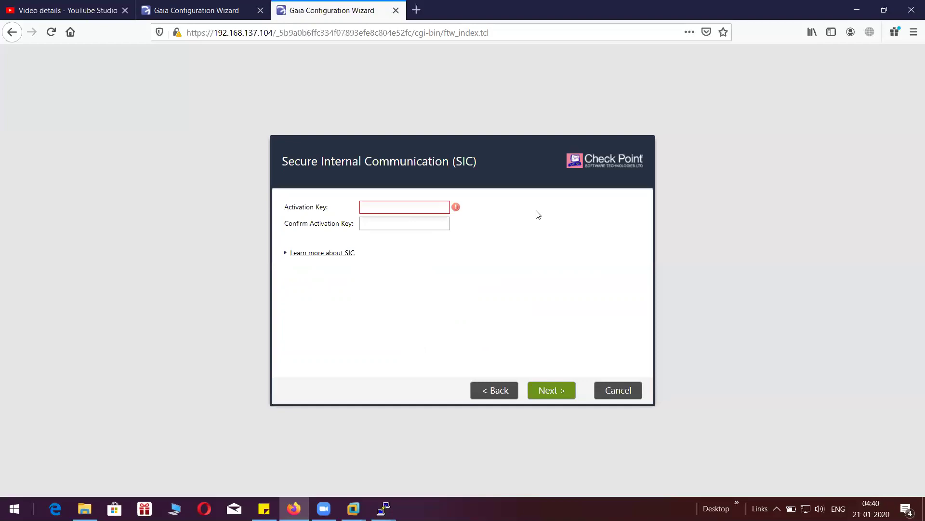
left_click(424, 207)
type("admin123")
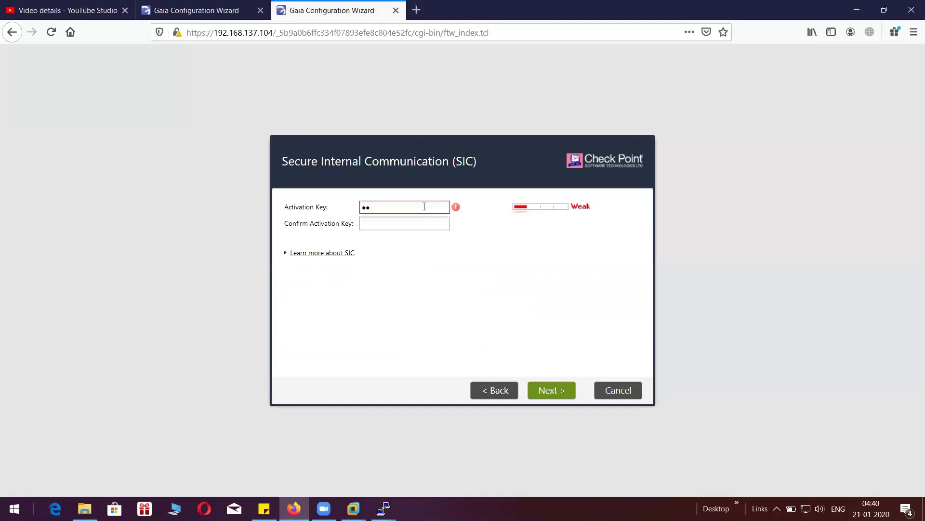
type("4")
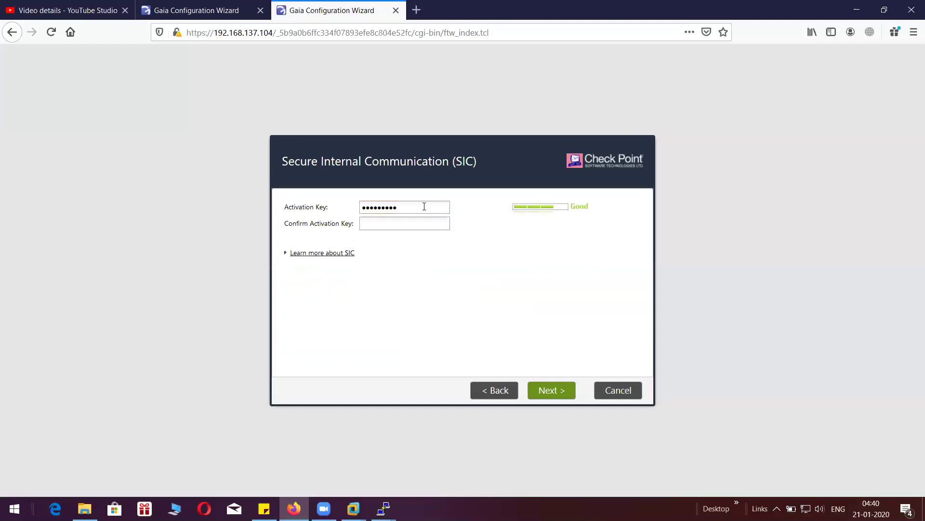
key("Tab")
type("admin1234")
left_click(550, 394)
left_click(287, 346)
- Finish the .104 gateway wizard and confirm starting its configuration
left_click(550, 392)
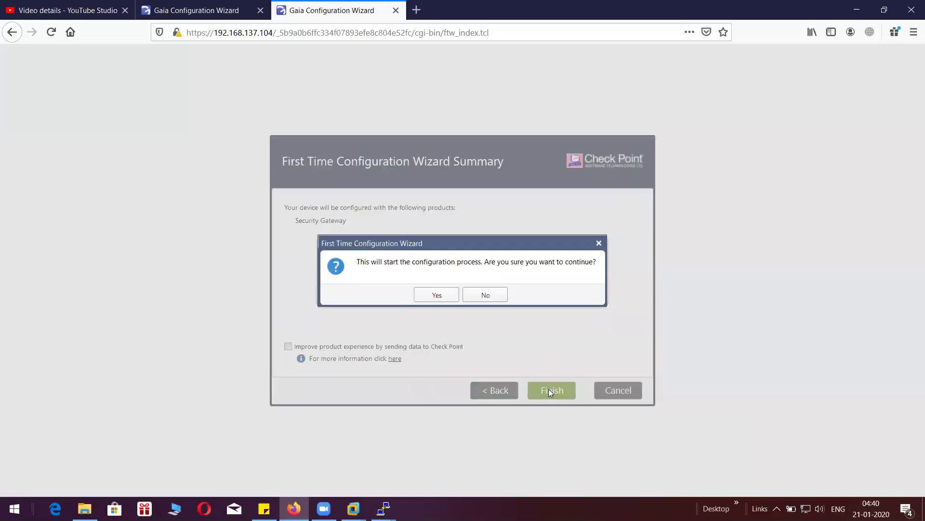
left_click(437, 294)
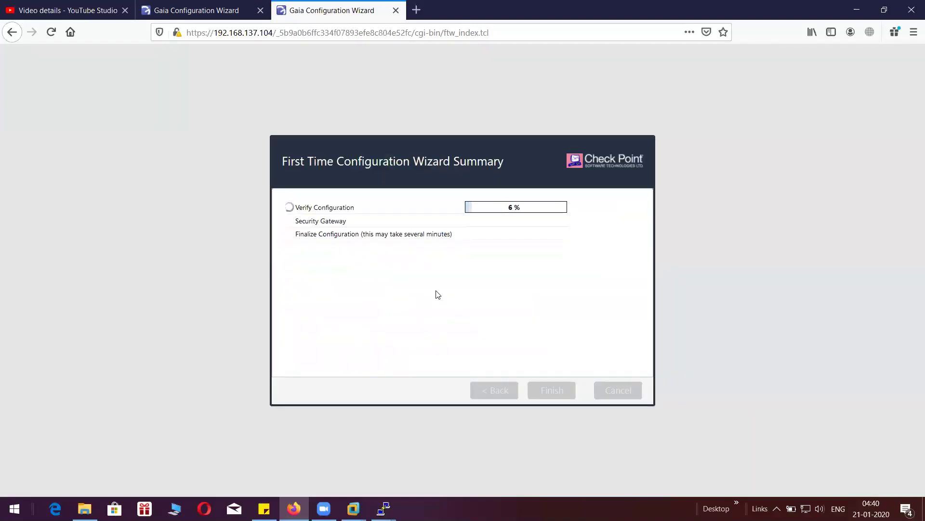
left_click(200, 8)
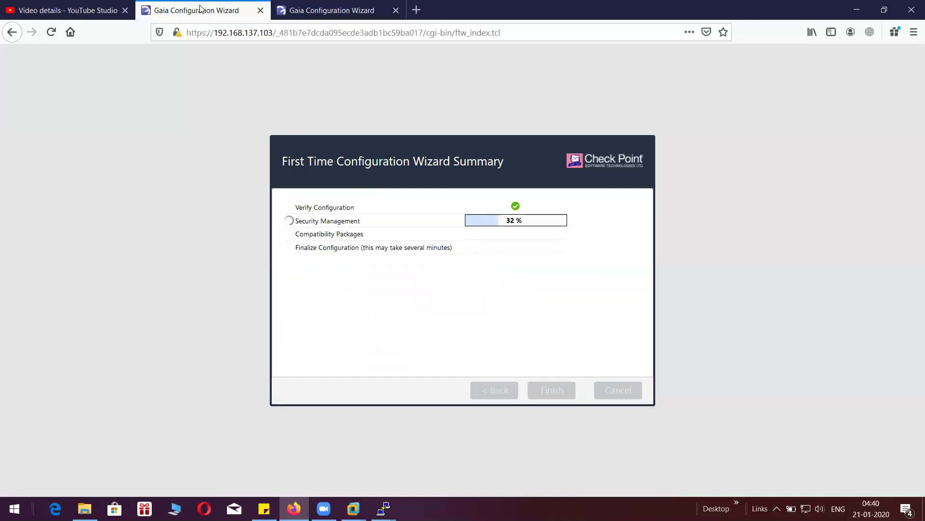
- Compare configuration progress on the .103 and .104 tabs, ending on .103 at Finalize Configuration 4%
key("ctrl+Tab")
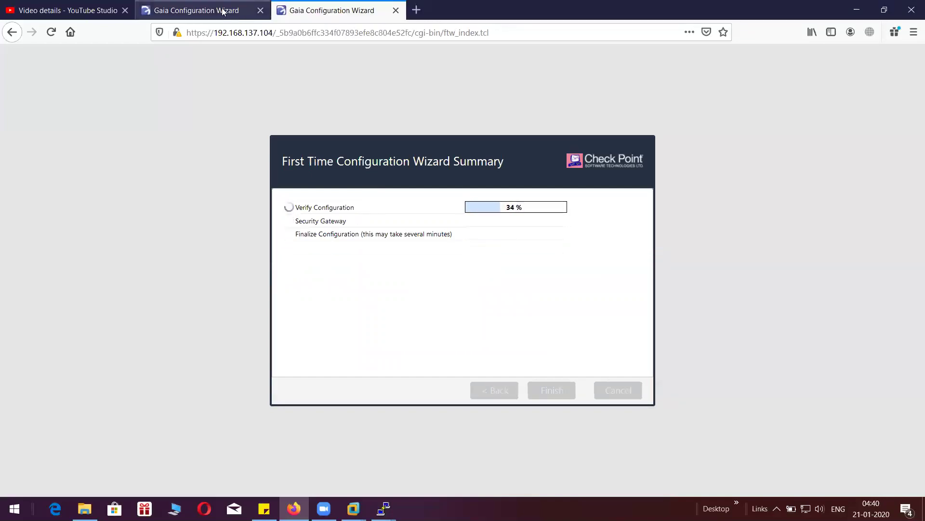
left_click(223, 11)
key("ctrl+Tab")
left_click(229, 7)
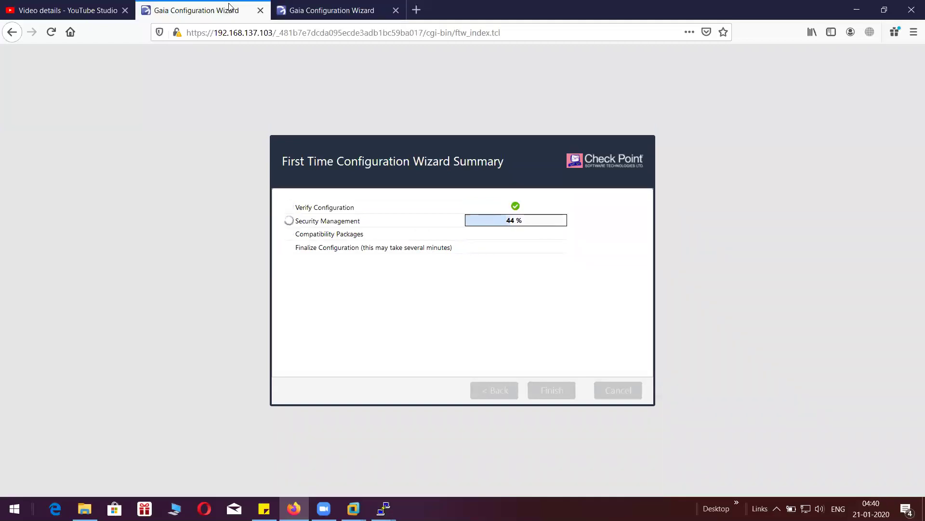
key("ctrl+Tab")
left_click(240, 7)
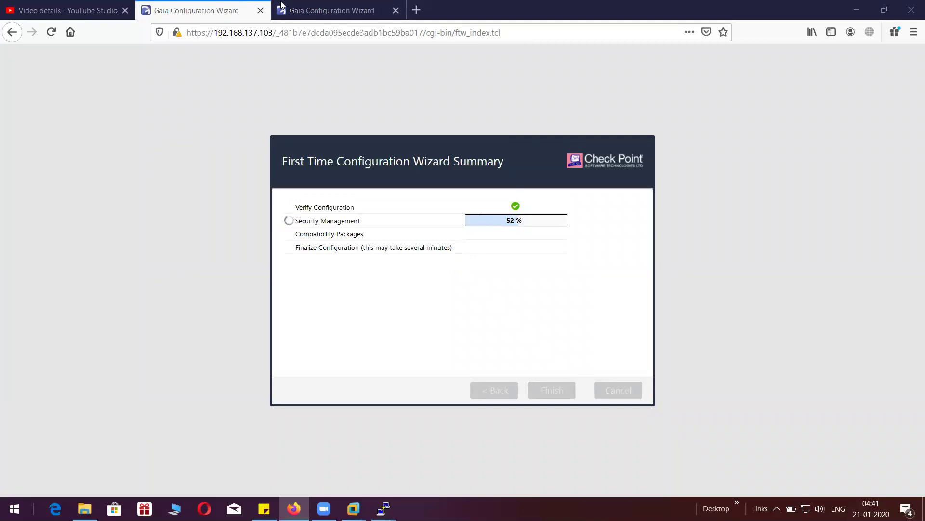
left_click(339, 14)
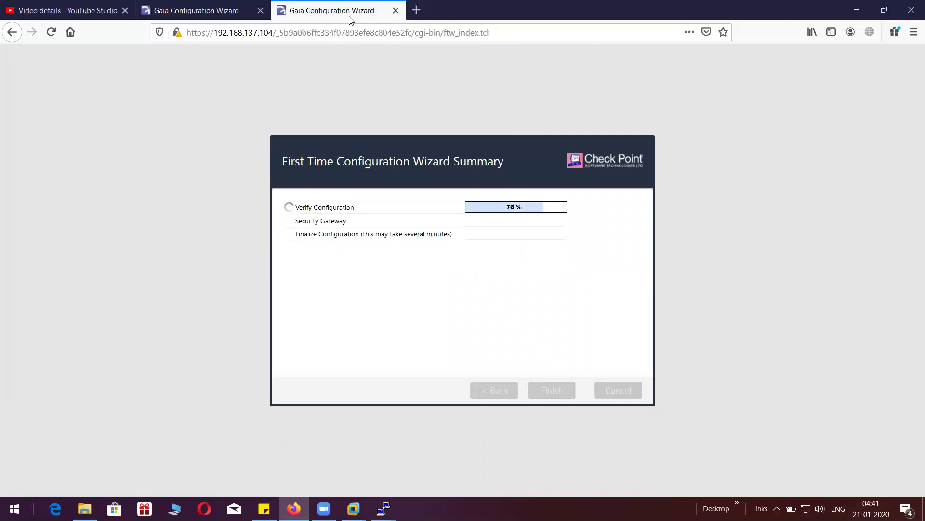
left_click(239, 13)
left_click(290, 10)
left_click(223, 11)
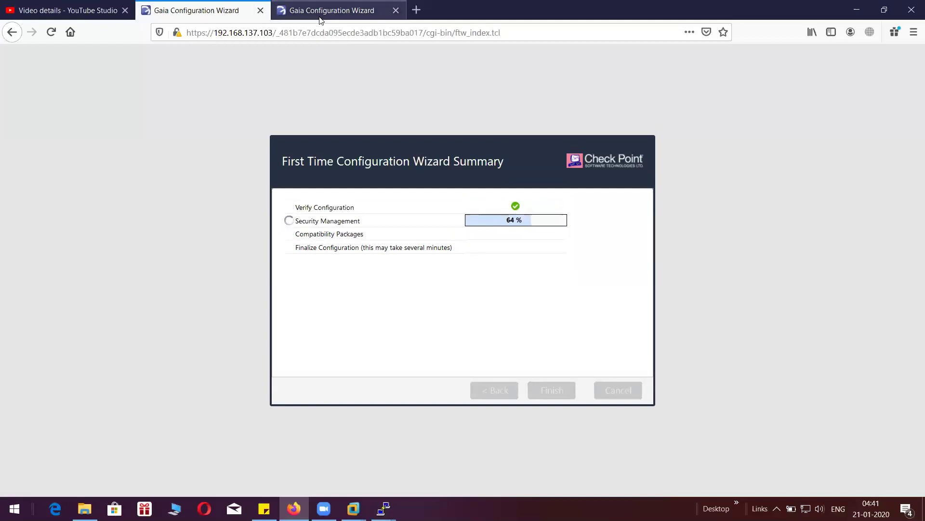
left_click(320, 13)
left_click(232, 13)
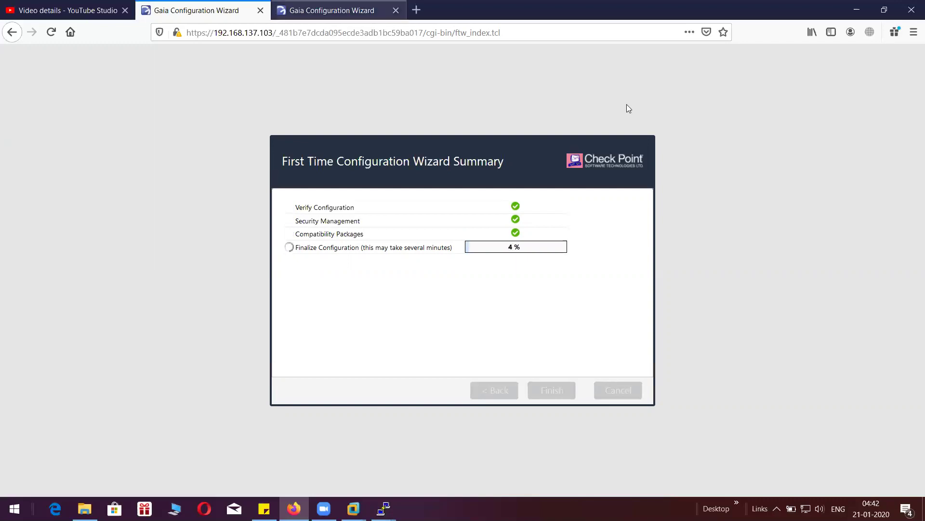
- Alternate between the .104 gateway progress and the .103 finalize configuration progress
key("ctrl+Tab")
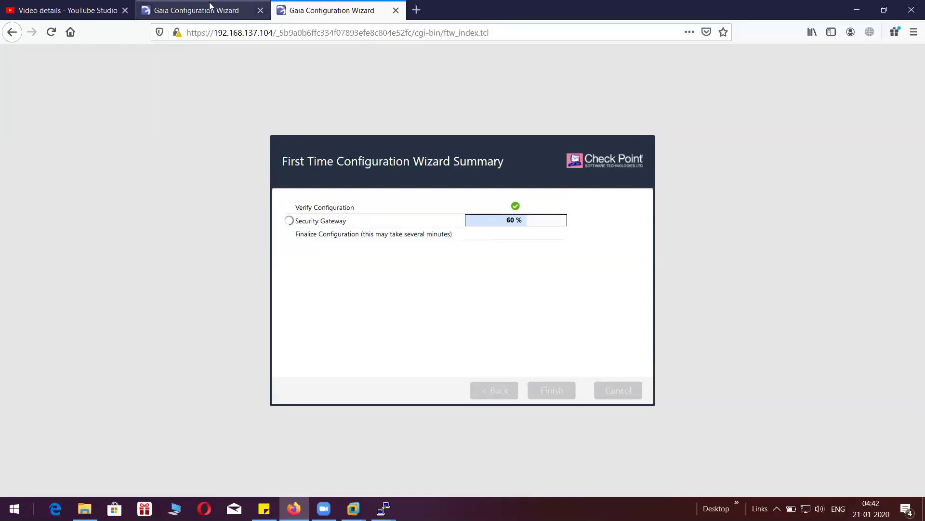
left_click(210, 6)
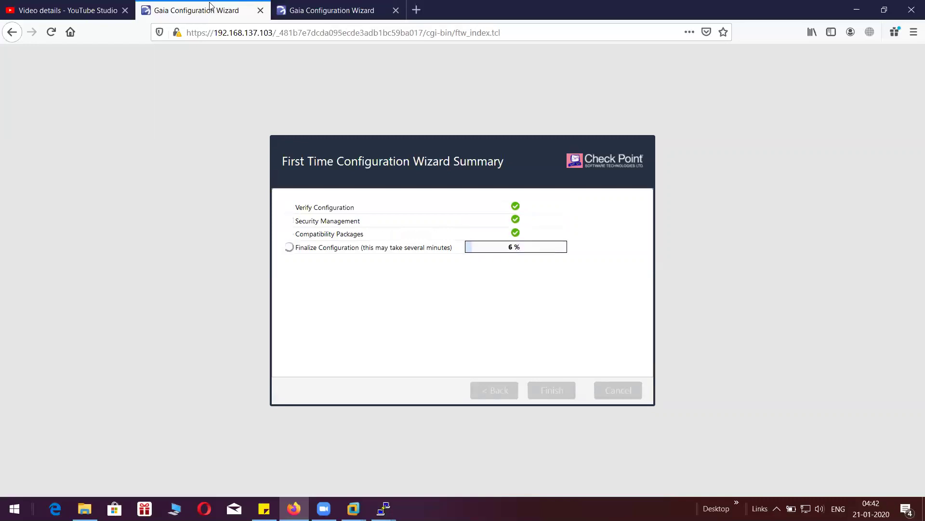
key("ctrl+Tab")
left_click(215, 16)
key("ctrl+Tab")
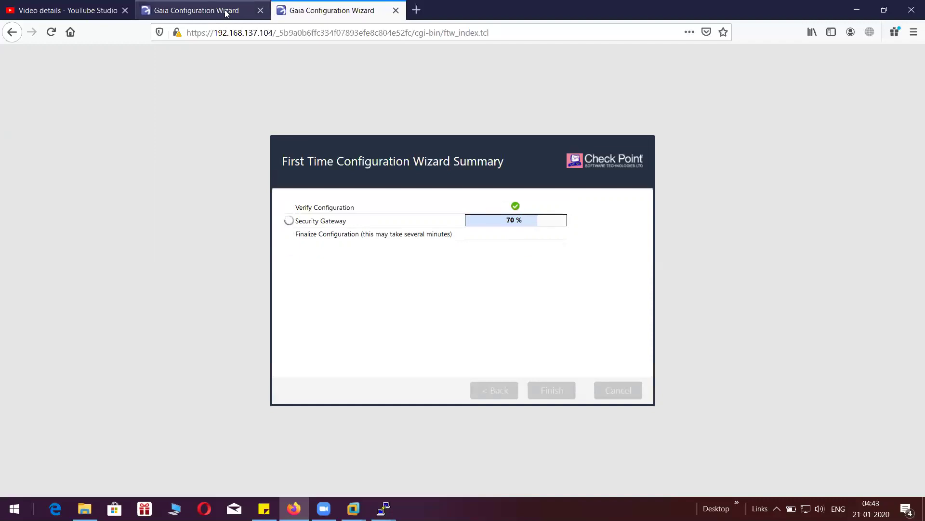
left_click(225, 13)
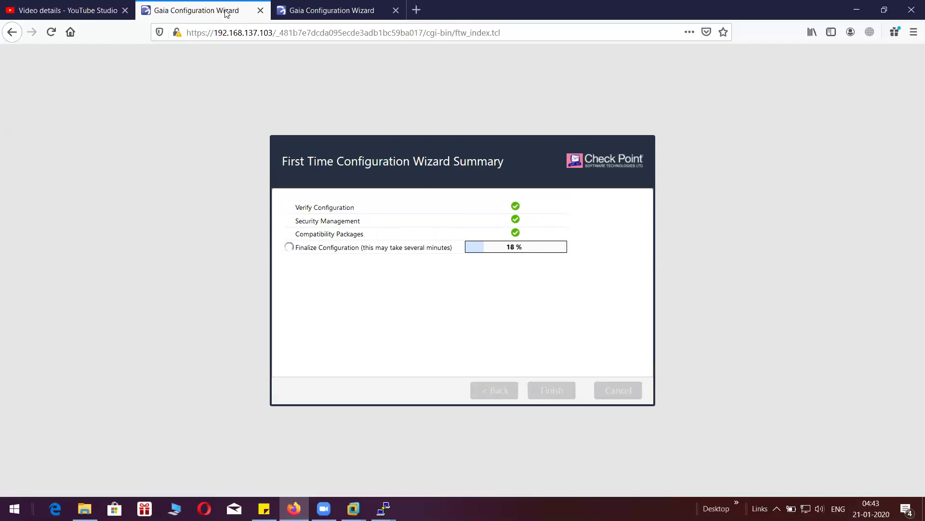
left_click(286, 12)
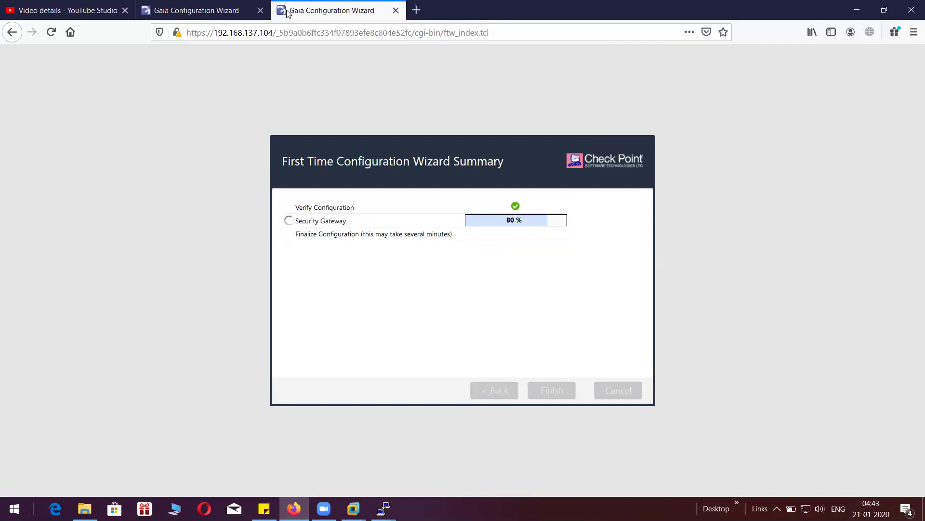
- Keep checking both wizards until the .104 gateway wizard shows its restart prompt
left_click(221, 10)
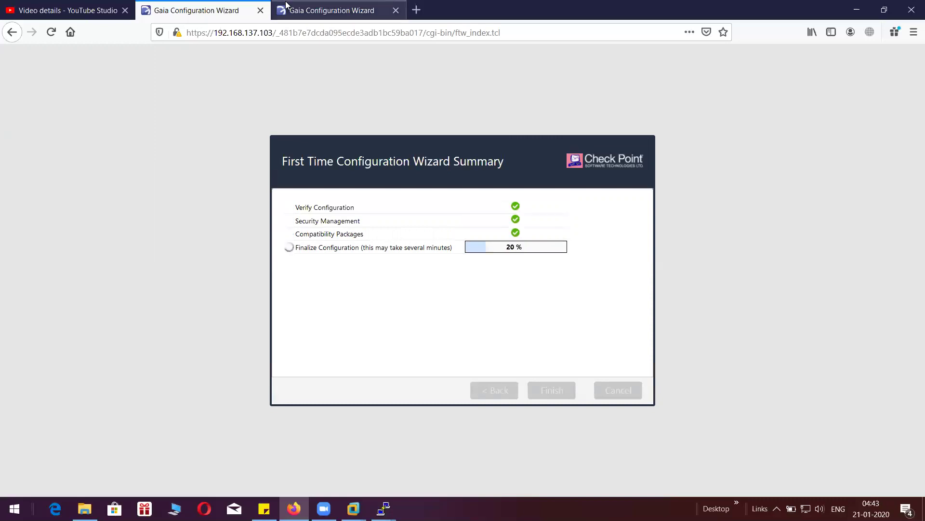
left_click(286, 6)
left_click(207, 15)
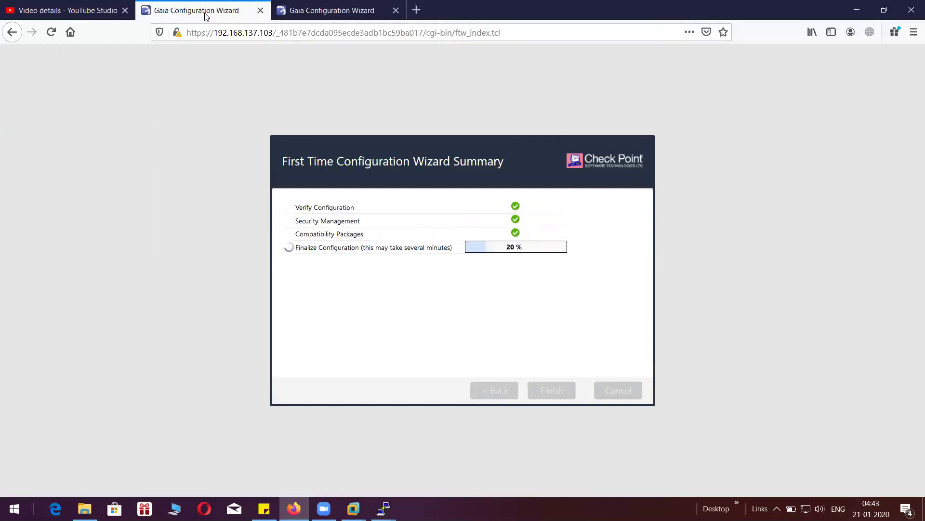
left_click(279, 12)
left_click(241, 14)
left_click(280, 9)
left_click(221, 7)
left_click(330, 18)
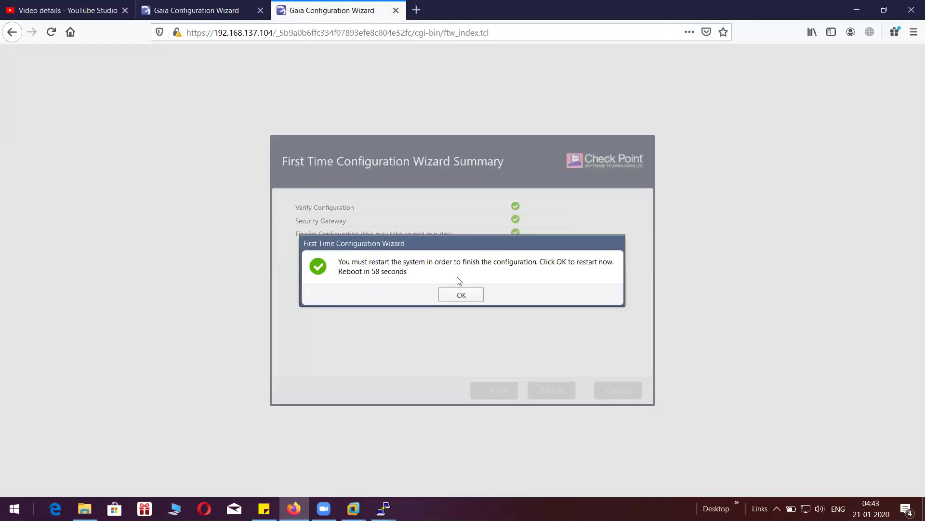
- Confirm the restart of the .104 gateway and select its reboot message text
left_click(458, 294)
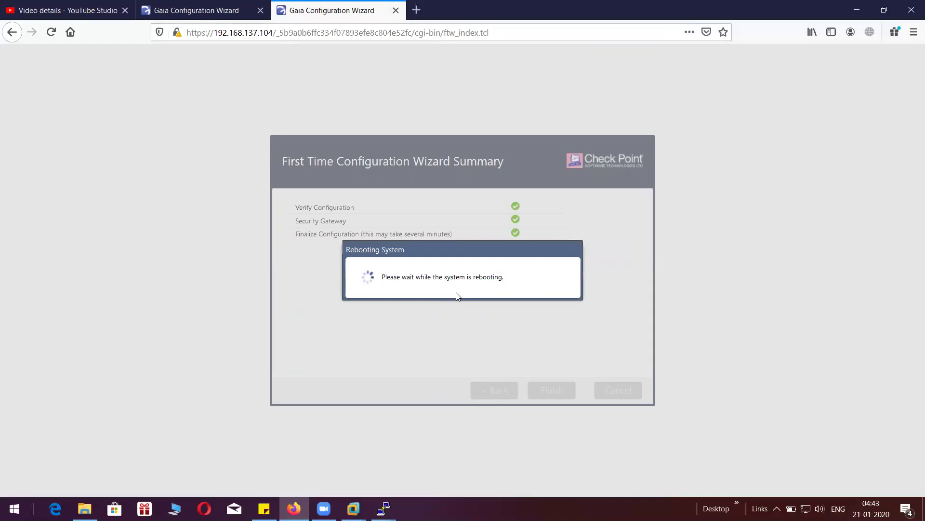
left_click(236, 20)
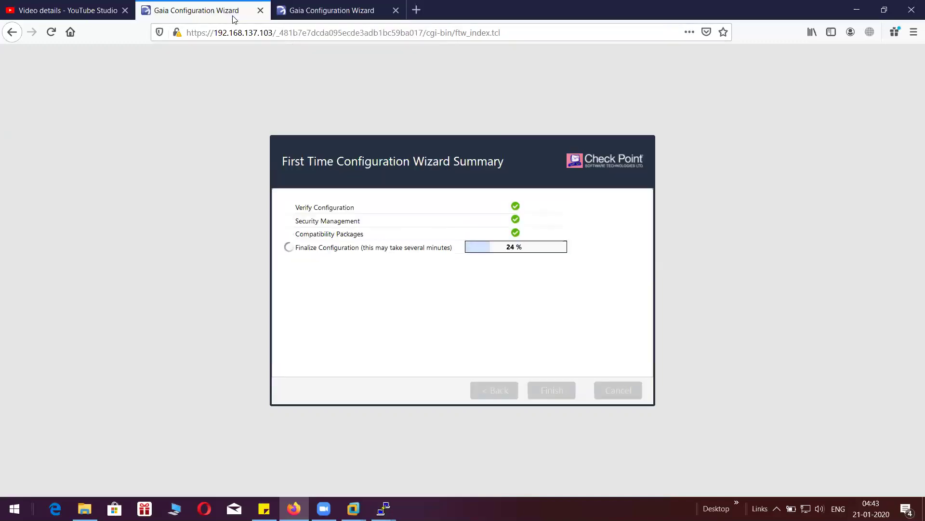
left_click(332, 20)
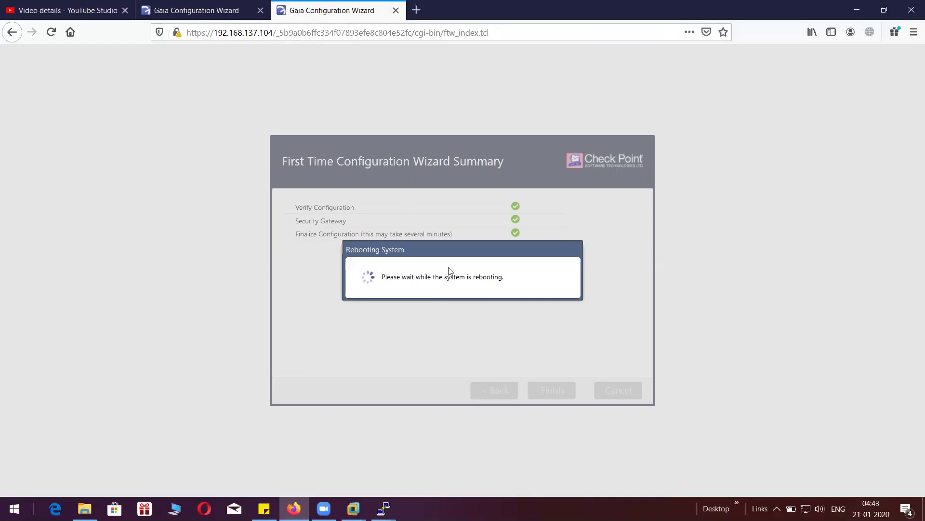
left_click_drag(412, 279, 508, 279)
left_click(510, 280)
left_click_drag(381, 277, 512, 279)
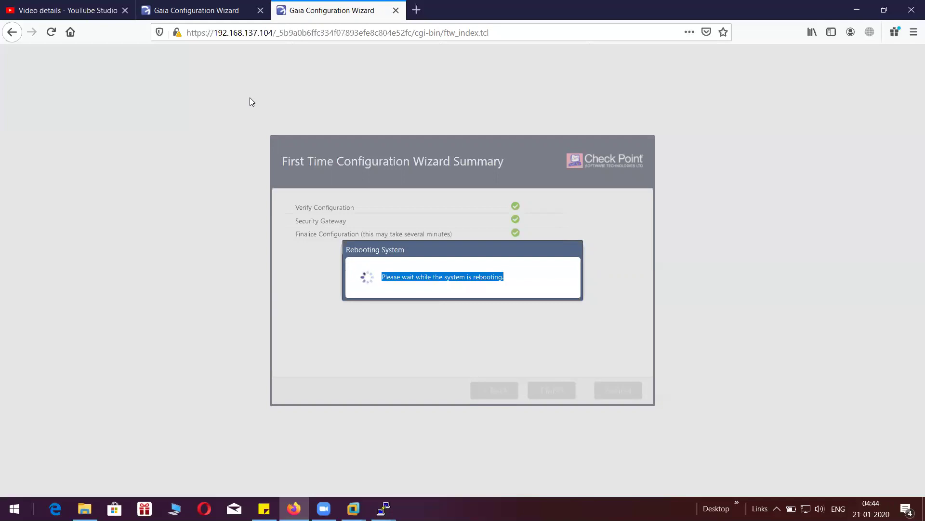
- Watch the rebooting .104 gateway, ending on .103 with Finalize Configuration at 54%
left_click(216, 10)
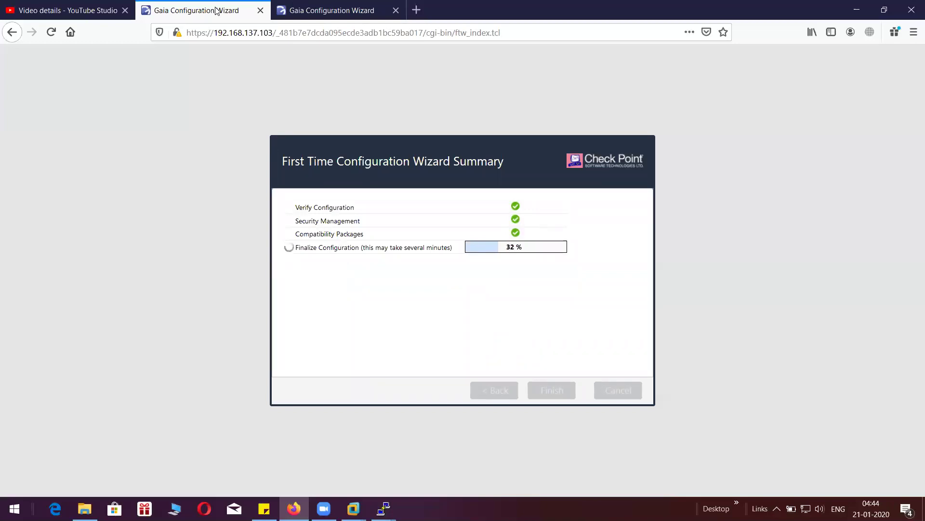
key("ctrl+Tab")
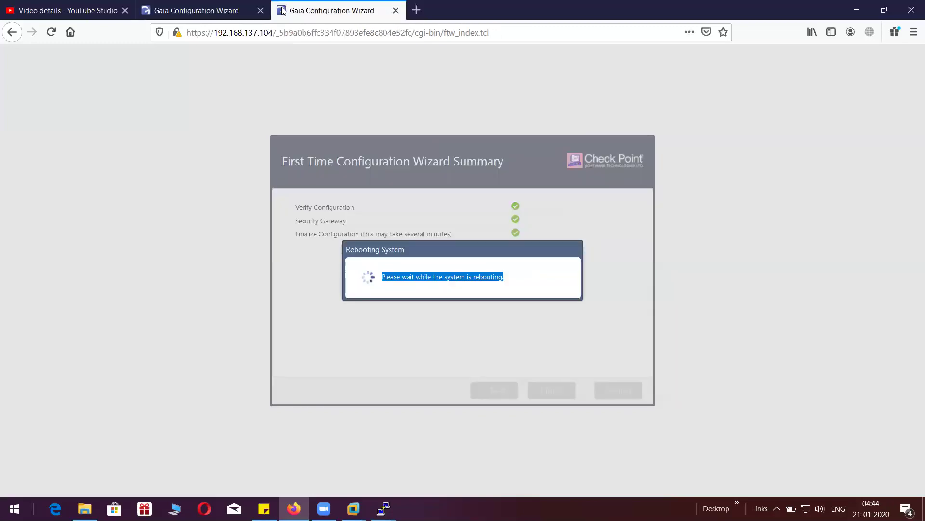
left_click(229, 5)
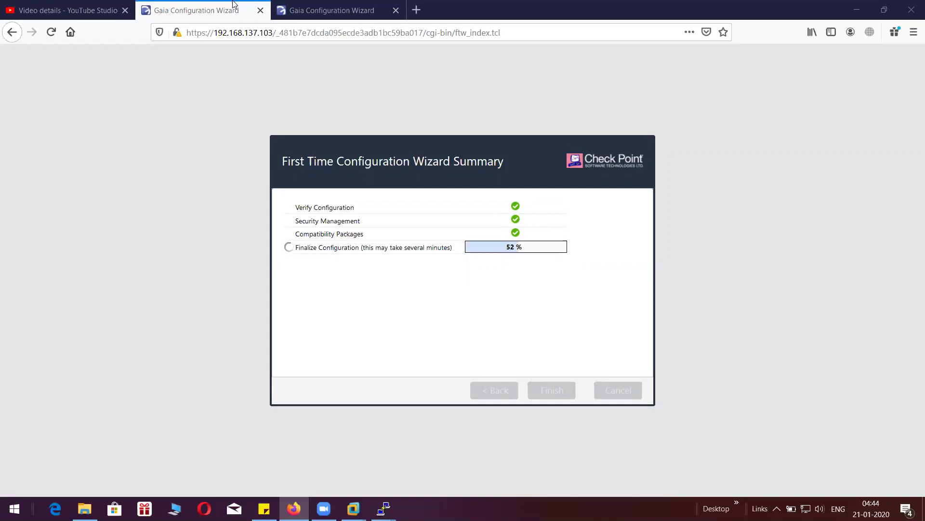
left_click(328, 9)
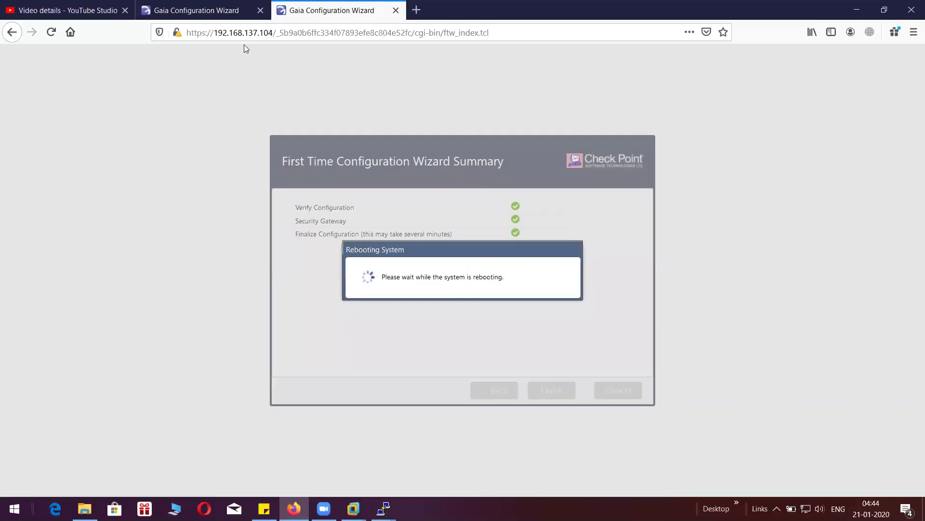
left_click(234, 11)
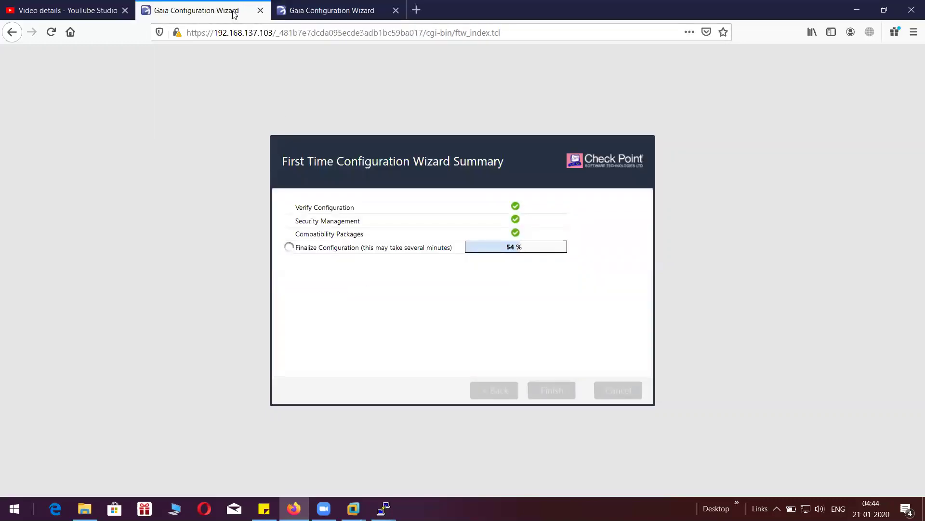
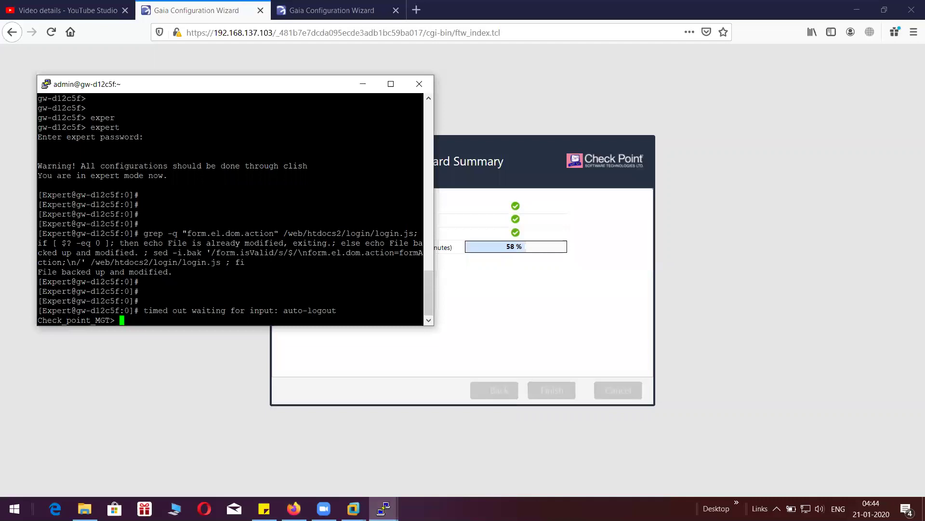
- Get a fresh shell prompt in the first PuTTY window after the auto-logout
key("Return")
key("Return")
key("Return")
key("Return")
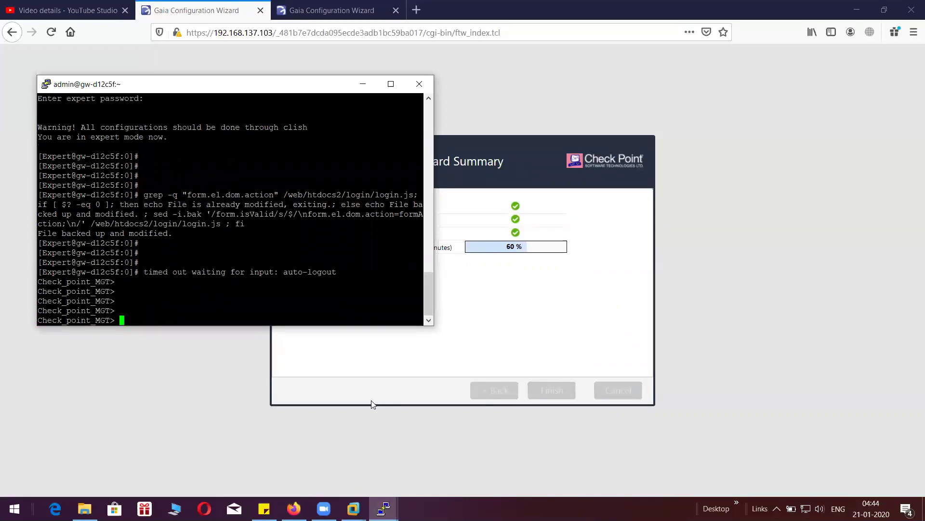
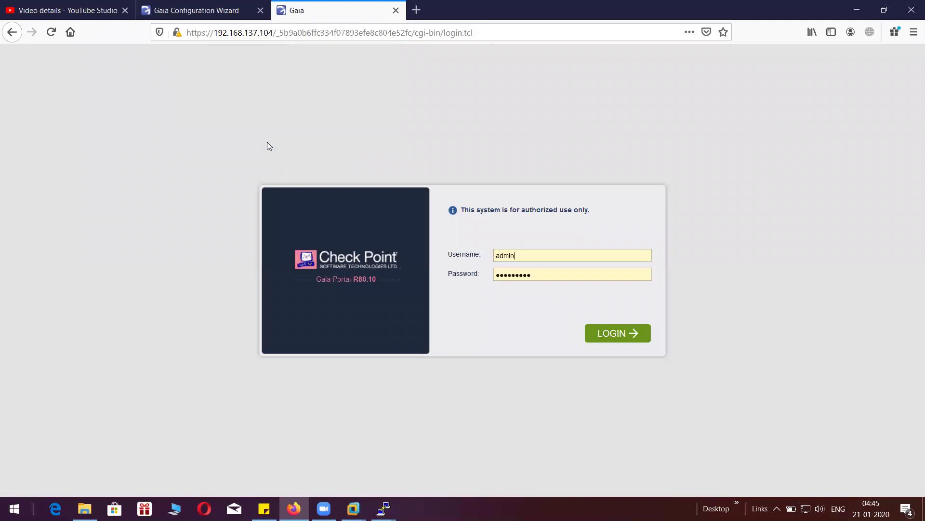
- Log in to the gateway's Gaia Portal and list its interfaces eth0, eth1, eth2 and lo
left_click(599, 338)
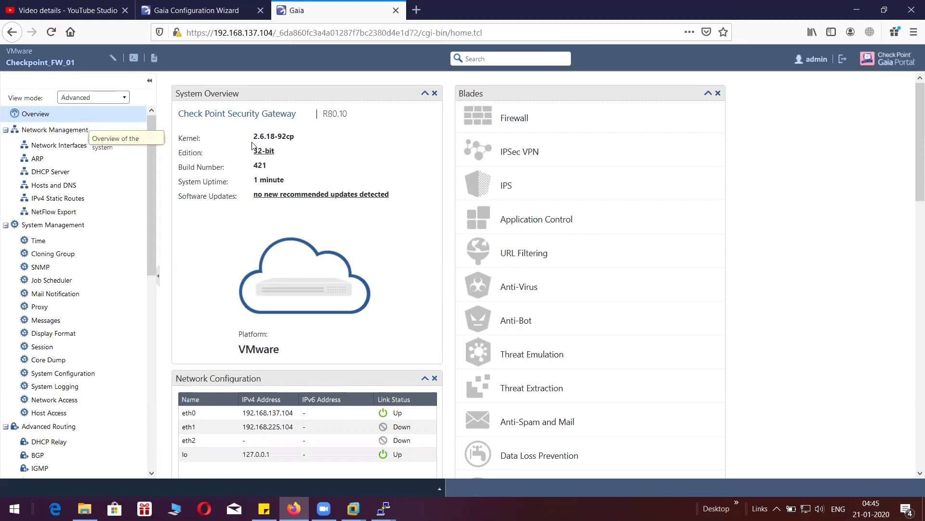
left_click_drag(299, 114, 177, 116)
left_click(388, 146)
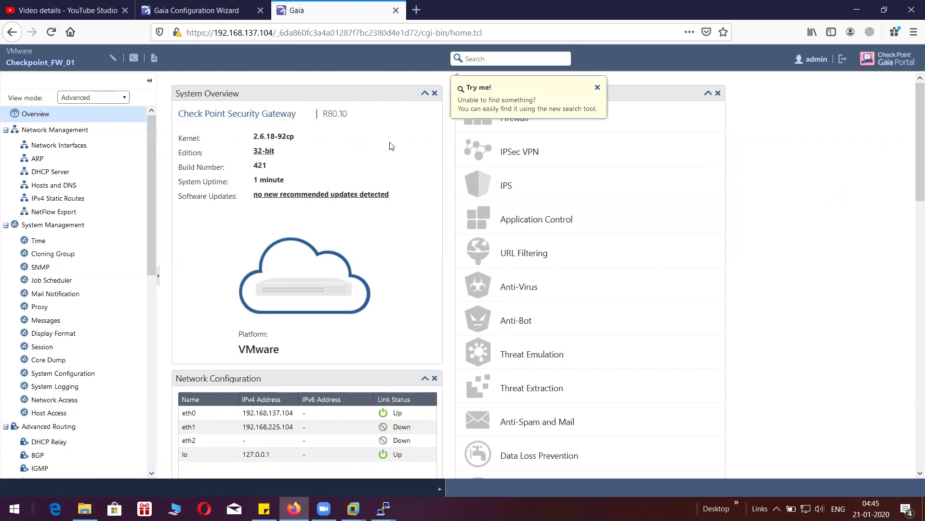
left_click(77, 153)
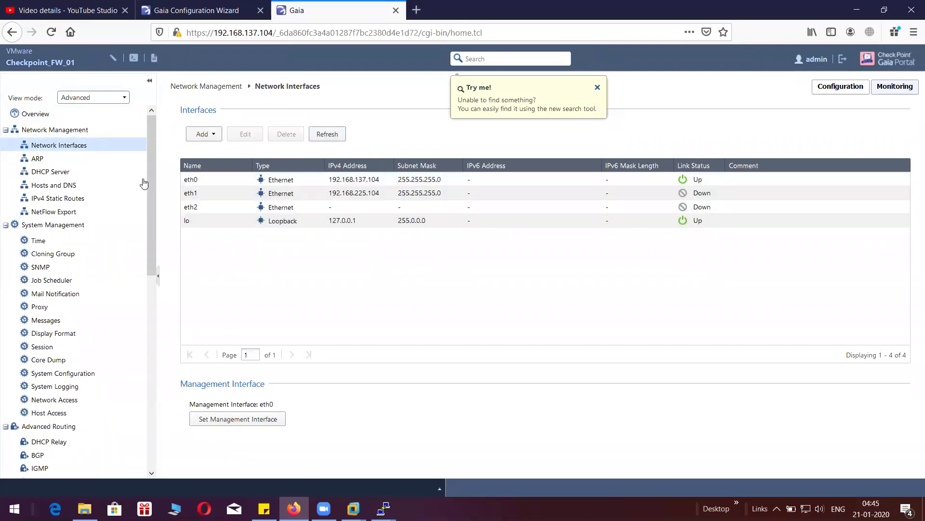
- View the gateway's IPv4 static routes, then check the wizard's progress with finalizing at 90%
left_click(82, 200)
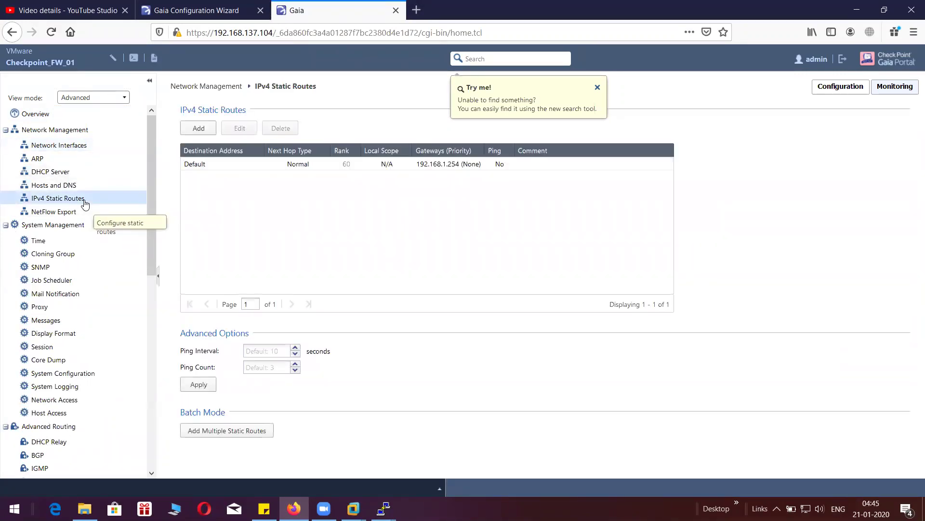
left_click(239, 12)
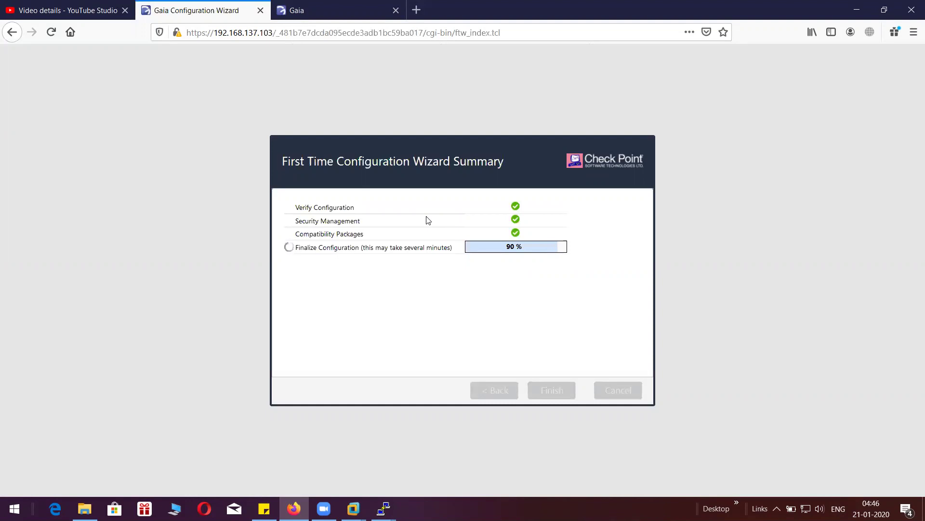
- Return to the gateway's portal and view its ARP settings
left_click(333, 11)
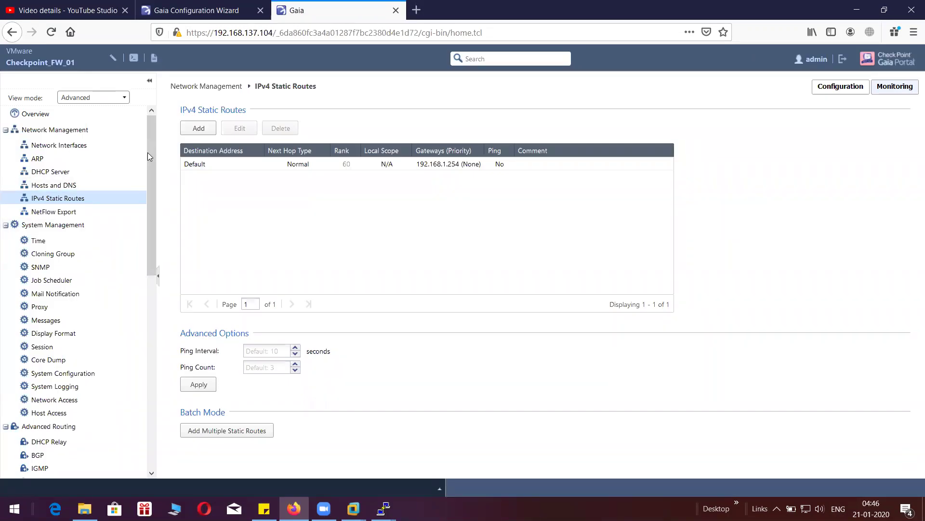
left_click(64, 163)
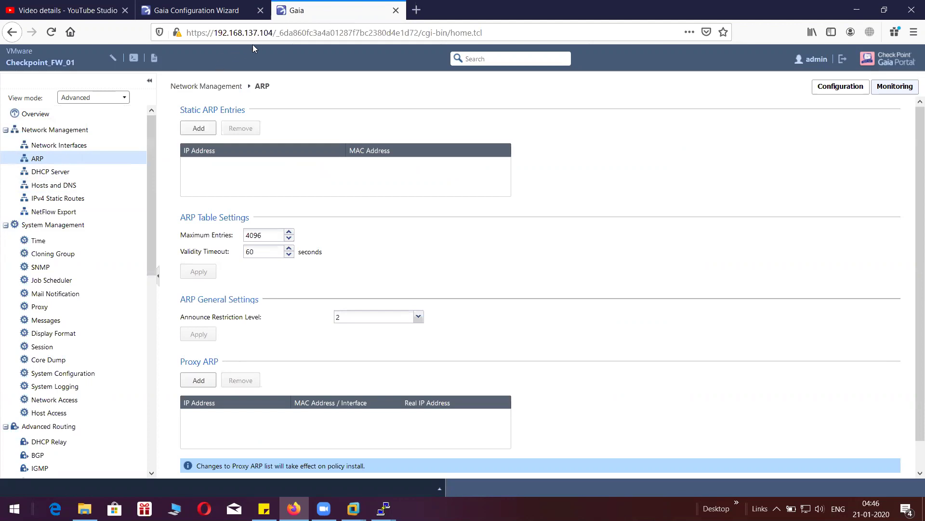
left_click_drag(273, 32, 218, 32)
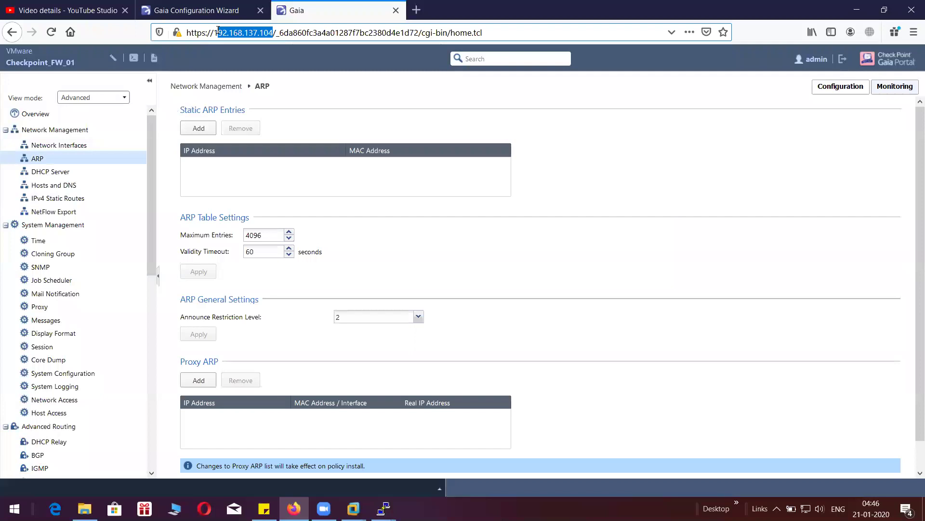
left_click(210, 58)
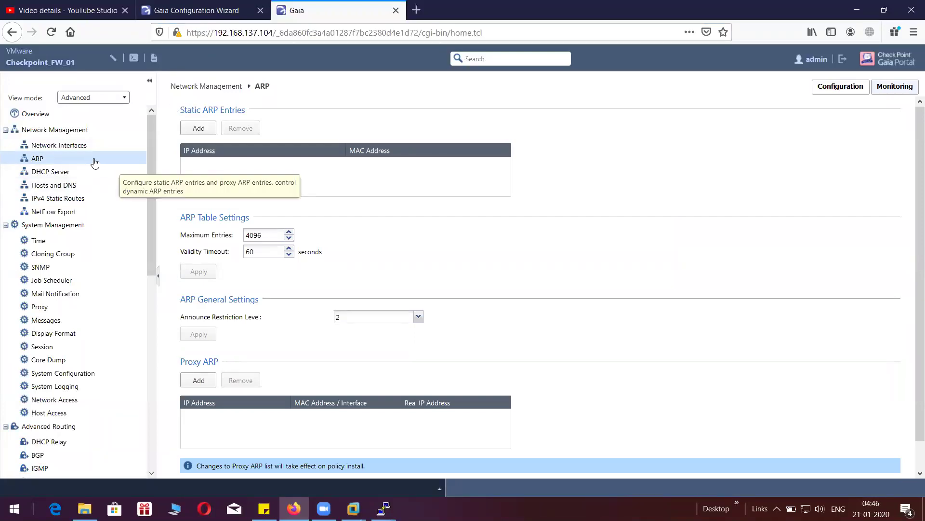
- Review Network Interfaces, ARP, DHCP Server, and Hosts and DNS, ending on IPv4 Static Routes
left_click(91, 147)
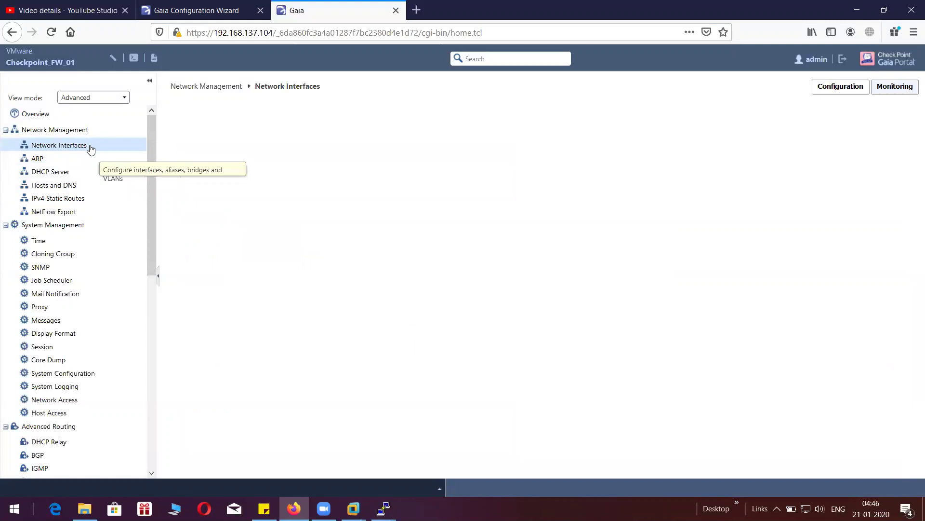
left_click(66, 157)
left_click(64, 175)
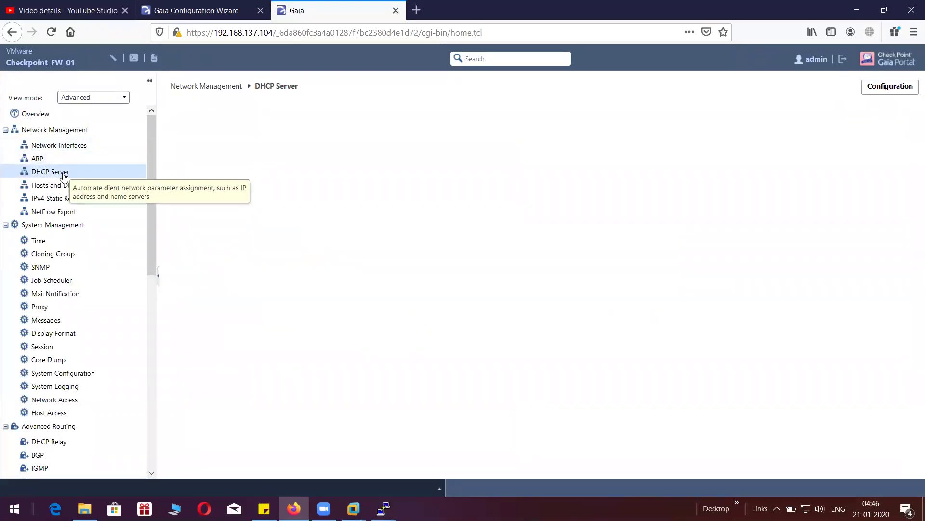
left_click(65, 186)
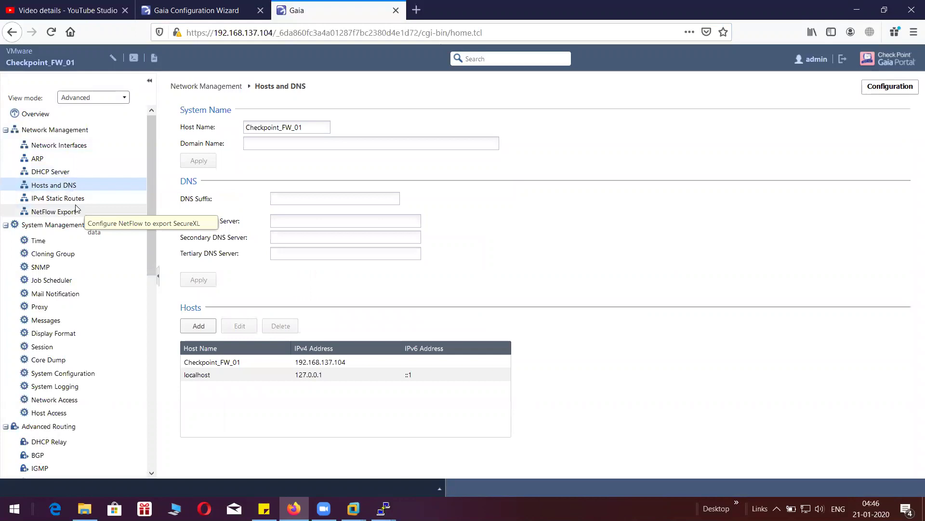
left_click(87, 202)
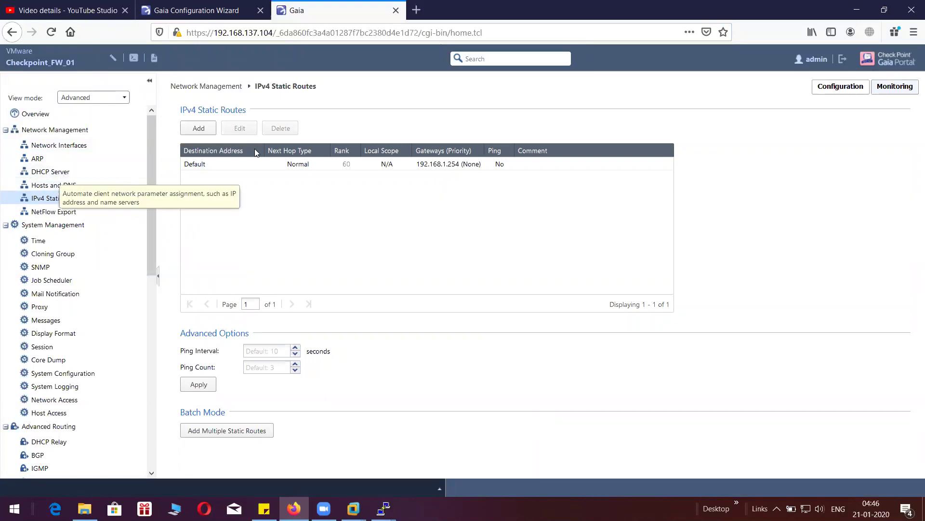
- Check the wizard, then collapse System Management in the gateway portal to reveal Advanced Routing
left_click(219, 18)
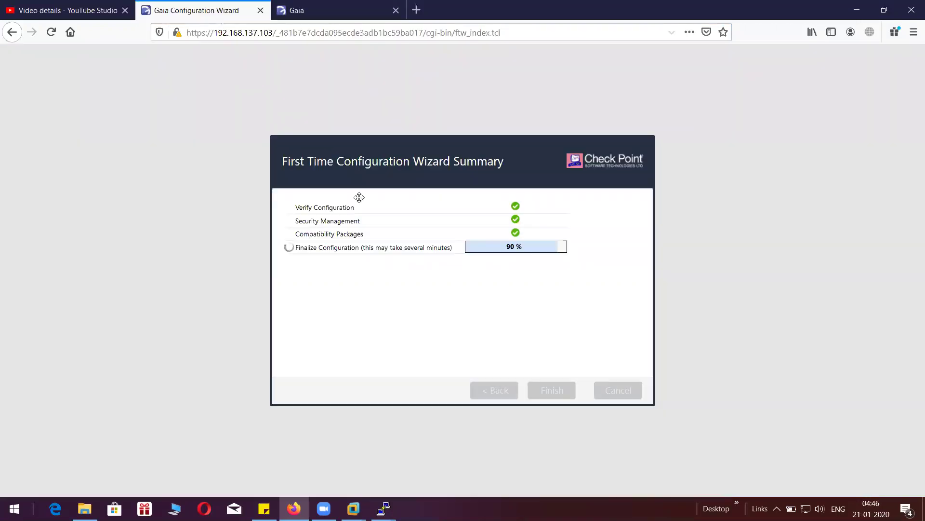
left_click(306, 17)
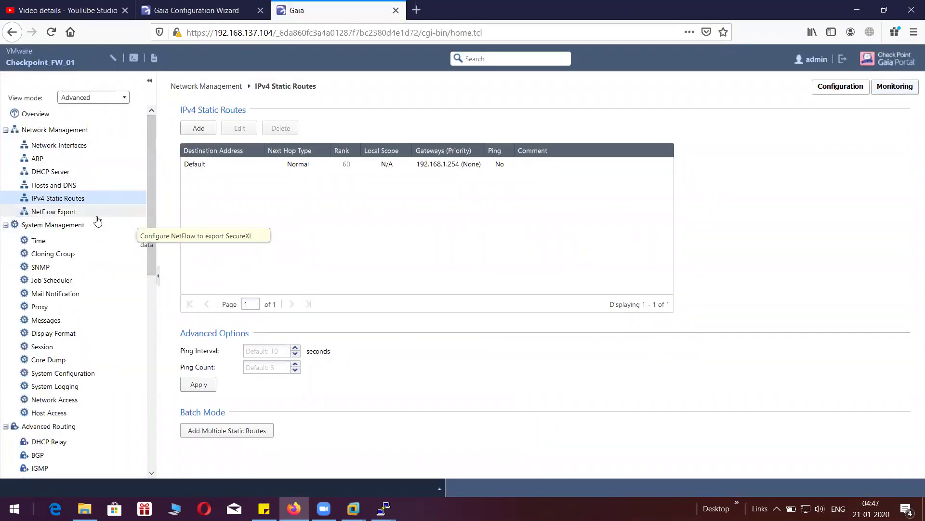
left_click(4, 226)
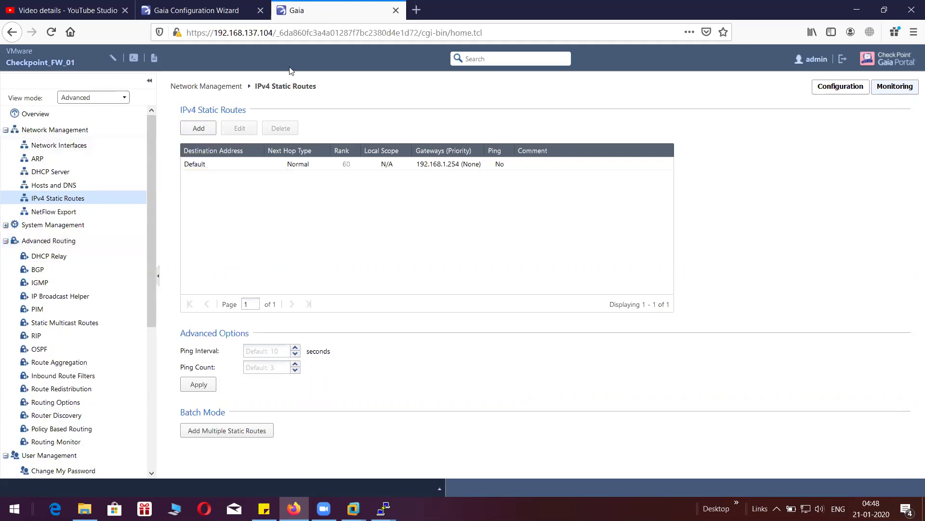
- Wait in the wizard tab until 'Configuration completed successfully' appears with all steps passed
left_click(212, 10)
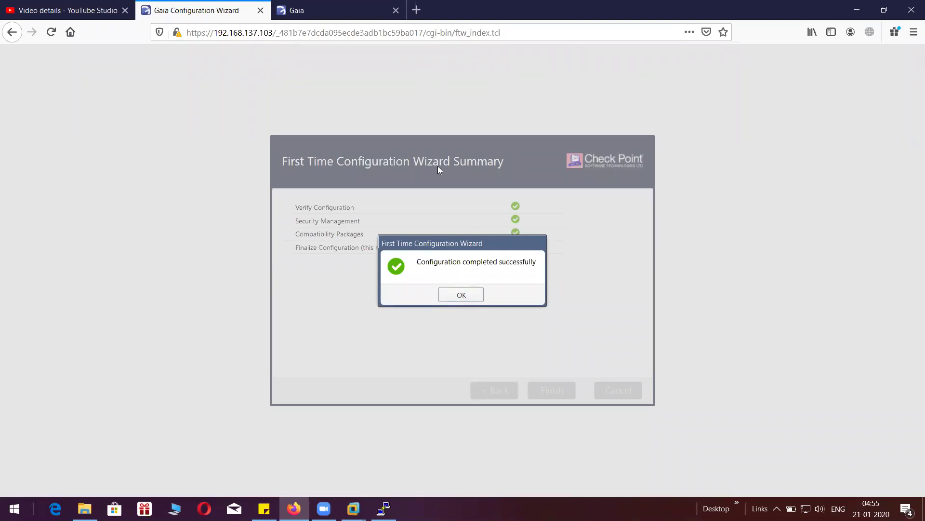
- Dismiss the completion message, save the login password, and list Check_point_MGT's network interfaces
left_click(459, 293)
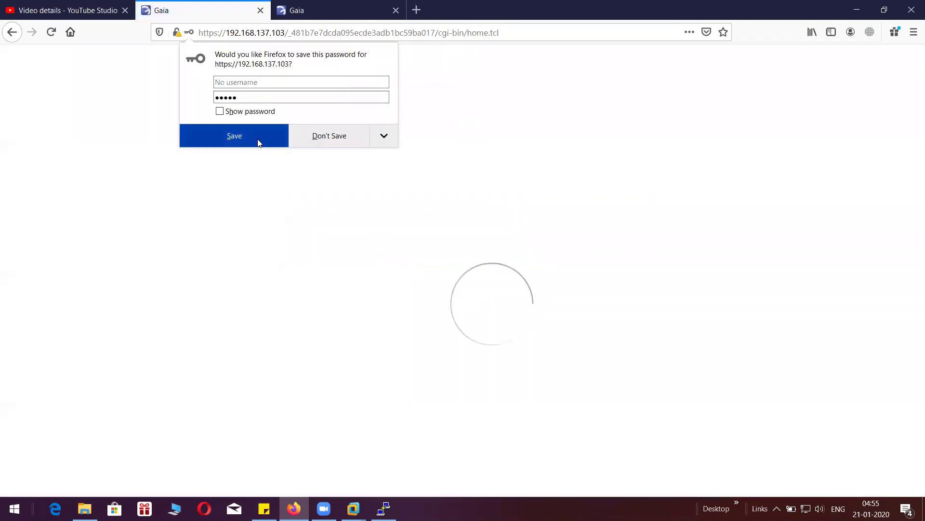
left_click(258, 142)
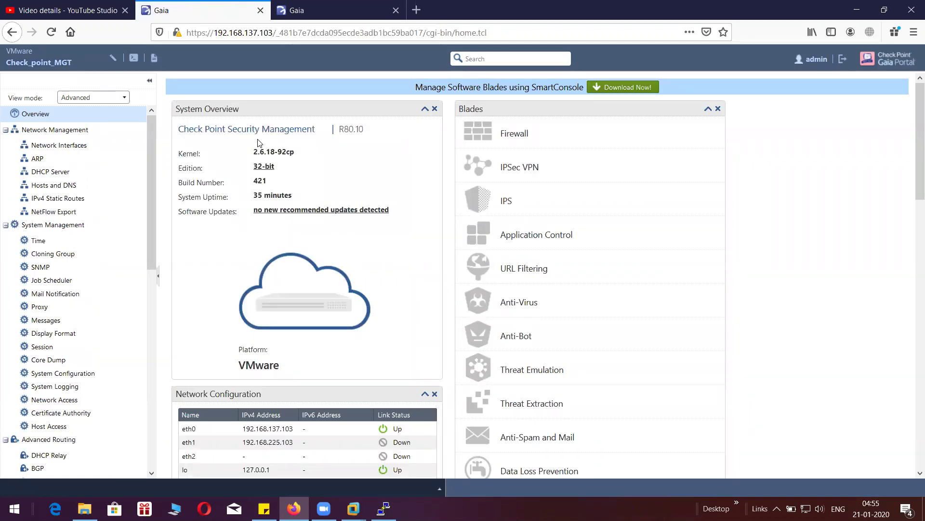
left_click(81, 143)
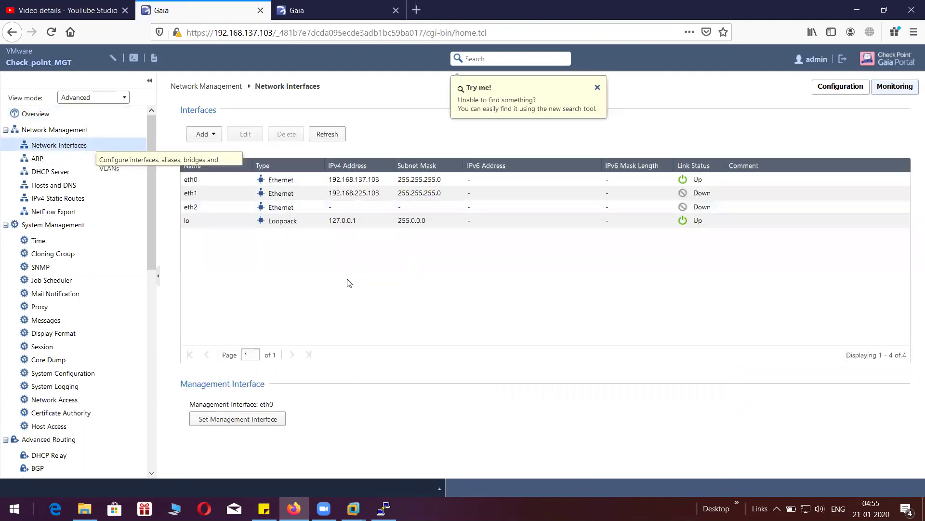
- Show the gateway's Overview and highlight its 'Check Point Security Gateway' title
left_click(328, 11)
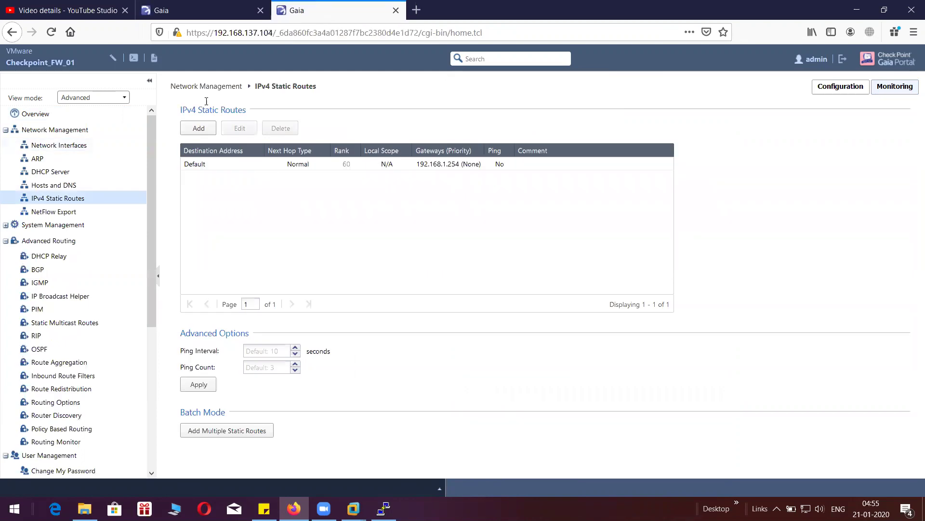
left_click(64, 115)
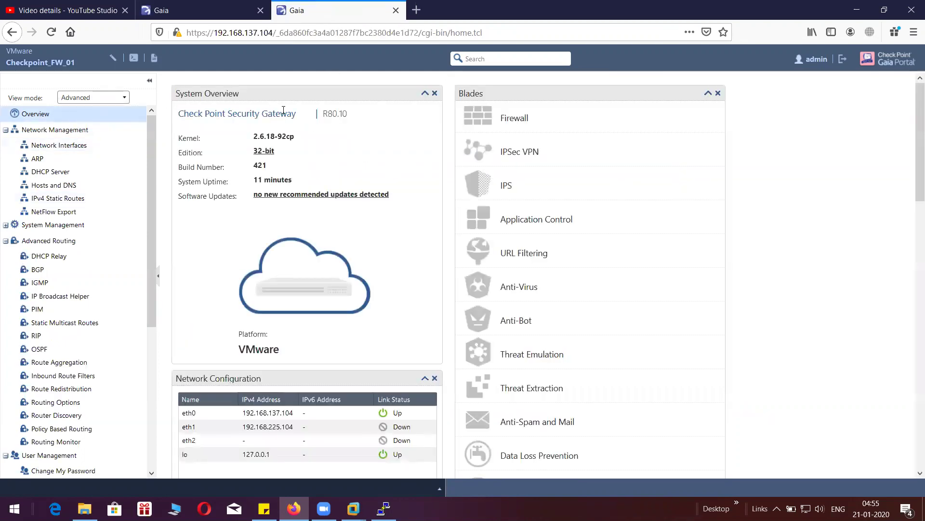
left_click_drag(298, 115, 181, 118)
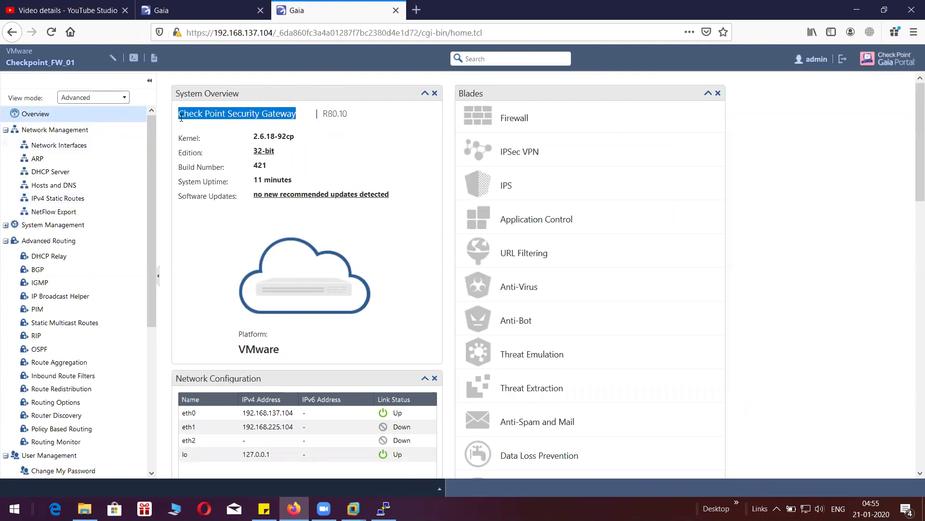
- Compare with the management server's Overview, highlighting 'Check Point Security Management' and R80.10
left_click(203, 10)
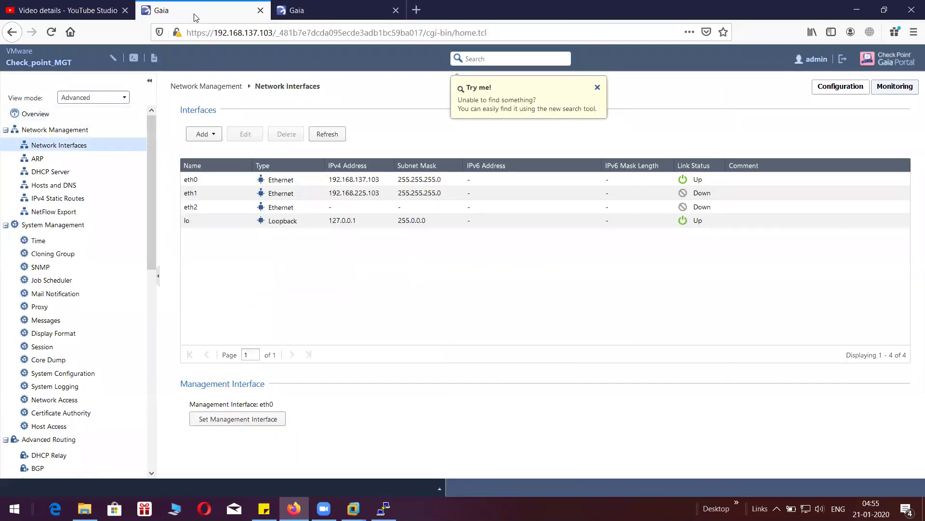
left_click(144, 114)
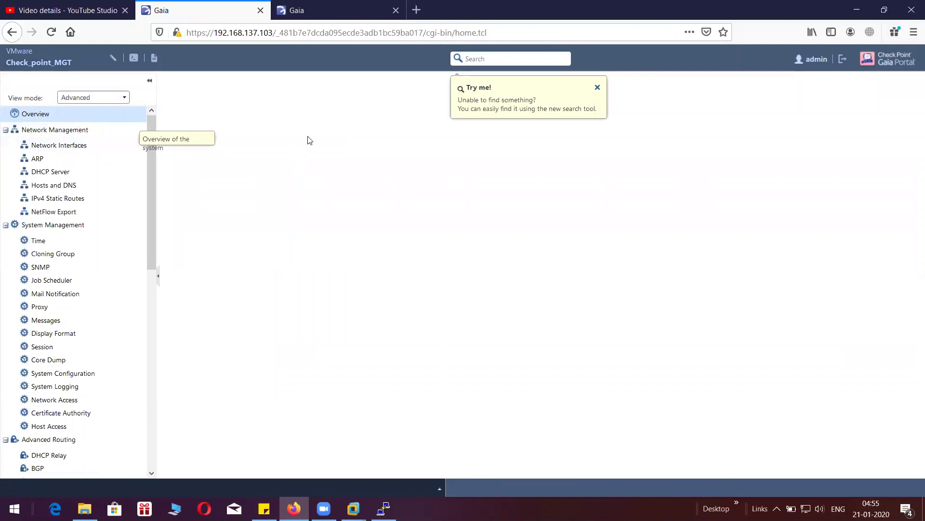
left_click_drag(320, 132, 179, 130)
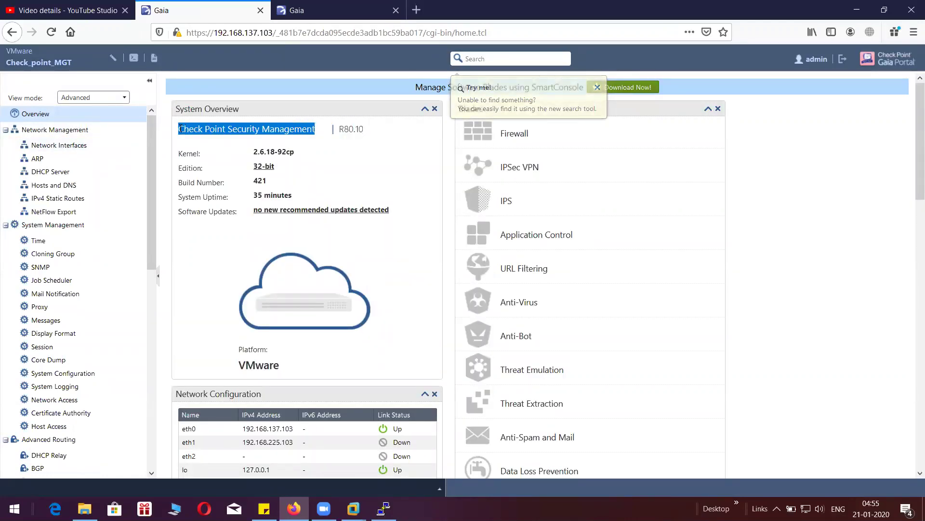
left_click_drag(372, 137, 343, 131)
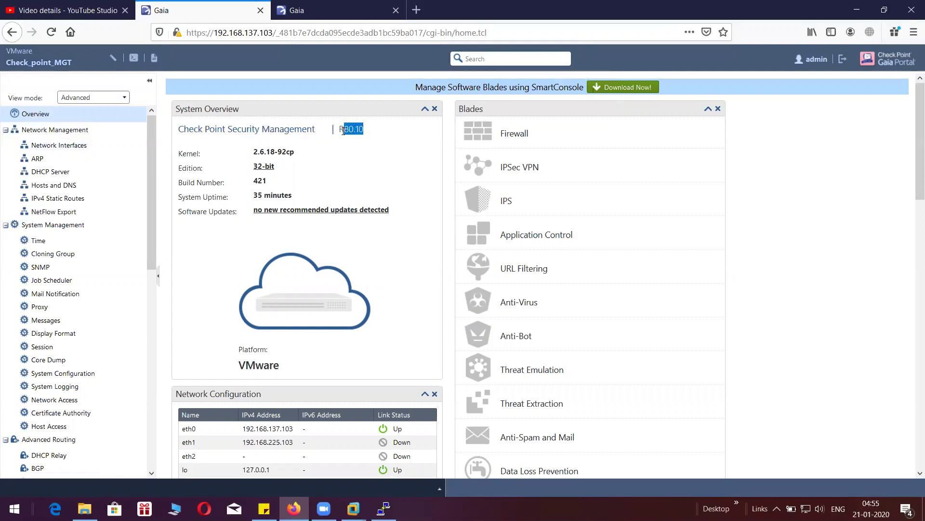
left_click(322, 19)
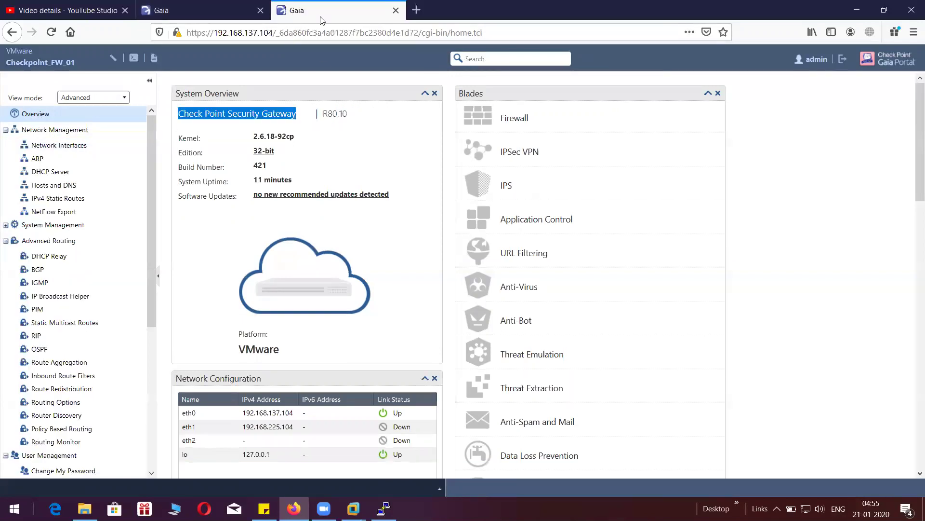
left_click(236, 6)
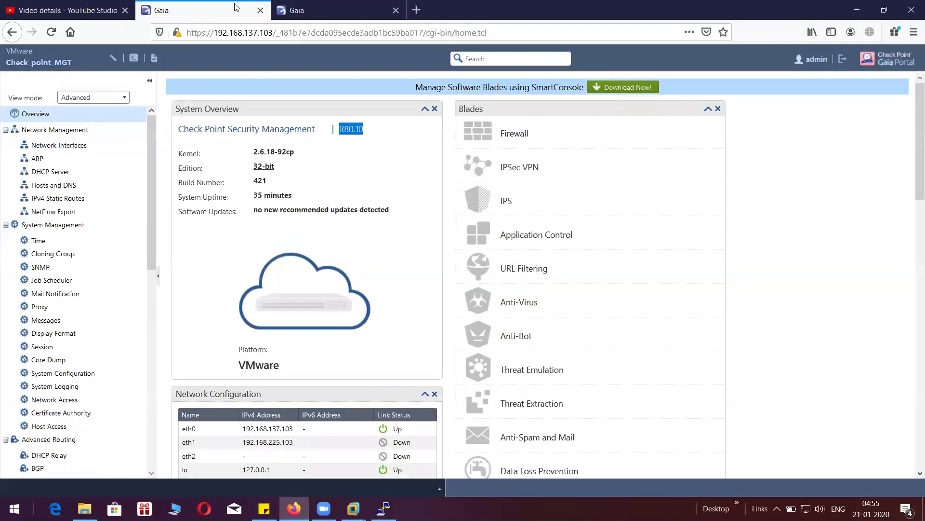
left_click(783, 226)
- Search the Start menu with 'sm' to find SmartConsole R80.10
key("super")
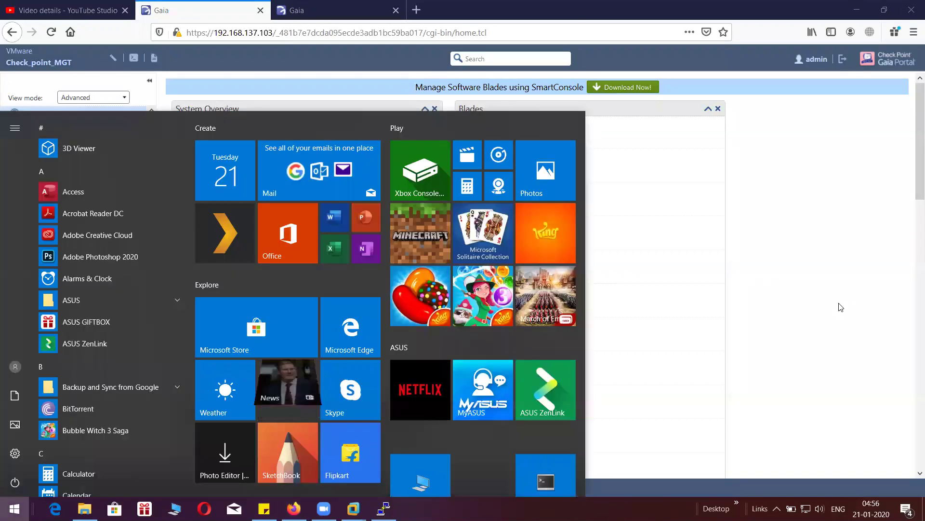
type("sm")
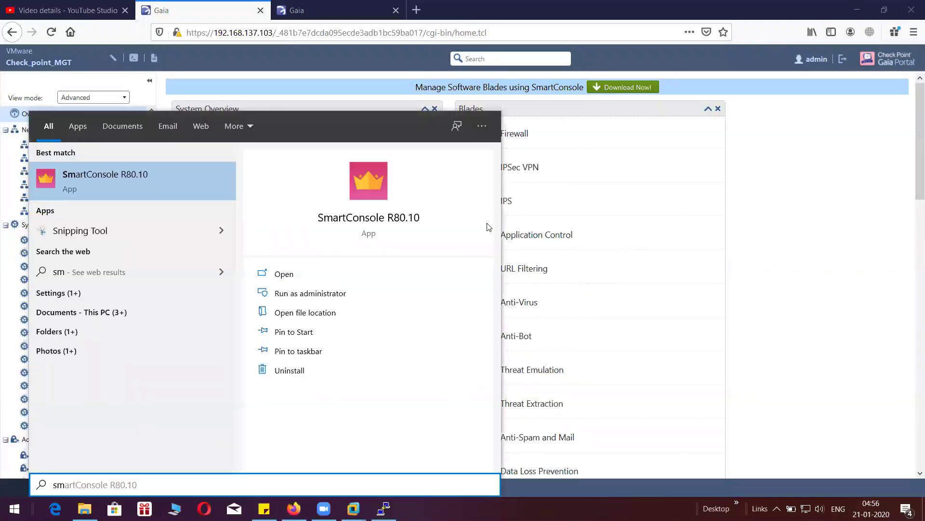
left_click(368, 190)
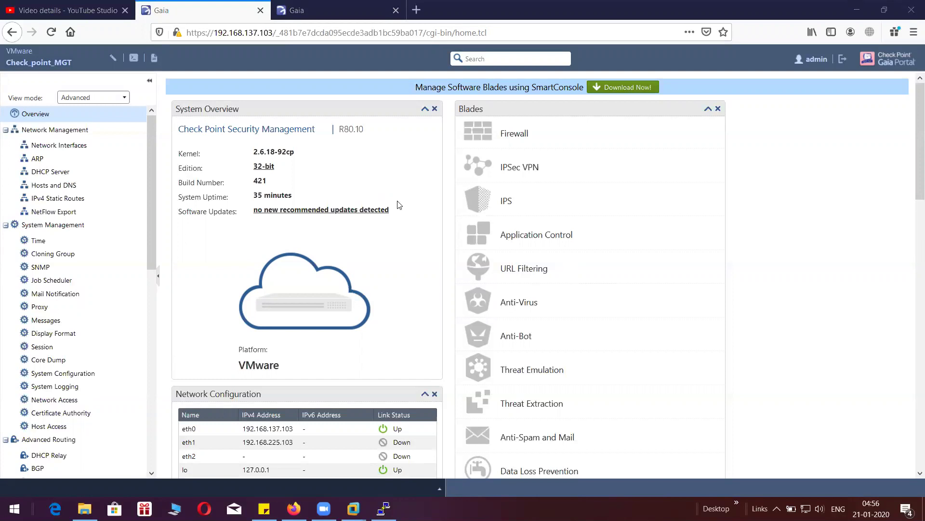
- Launch Command Prompt by searching 'cmd' in the Start menu
key("super")
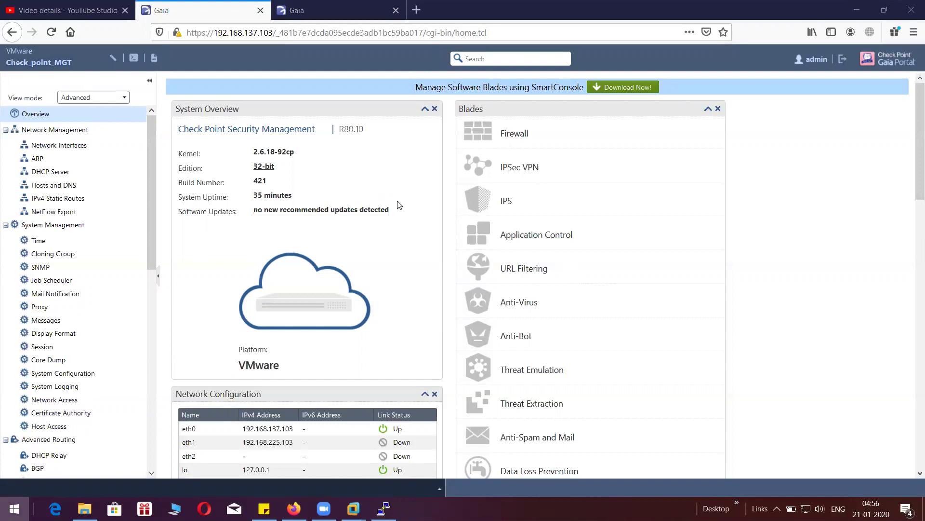
type("cmd")
key("Return")
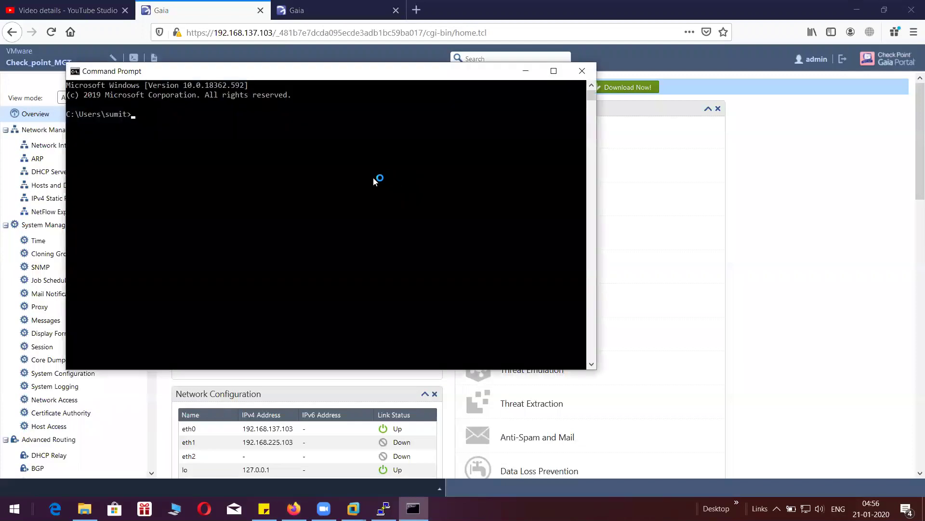
- Ping the gateway 192.168.137.104 and position the Command Prompt window over the portal
key("Return")
key("Return")
key("Return")
key("Return")
type("ping")
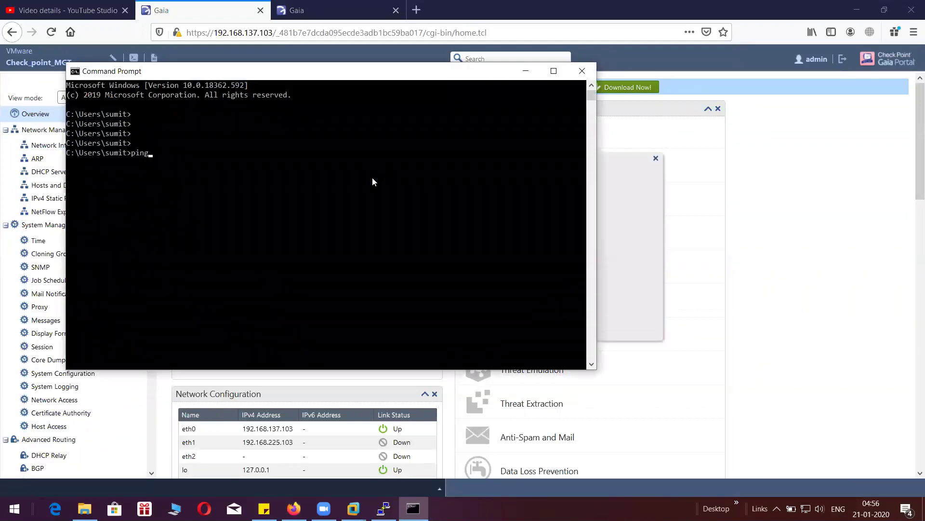
type(" 192.168.137.104")
key("Return")
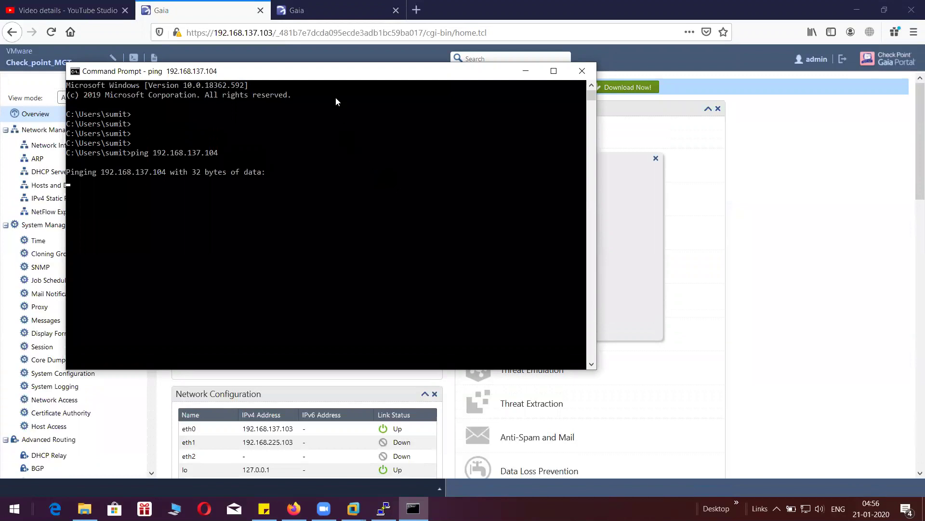
double_click(317, 76)
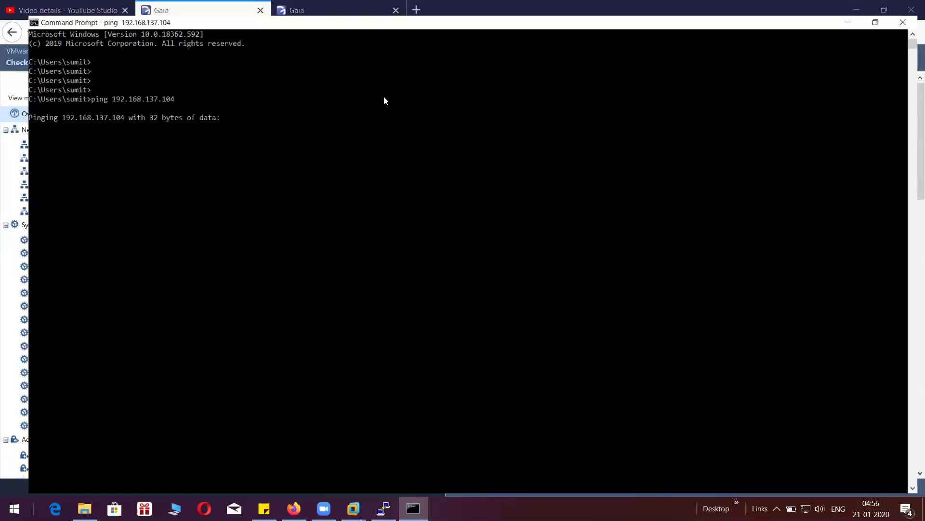
left_click(881, 7)
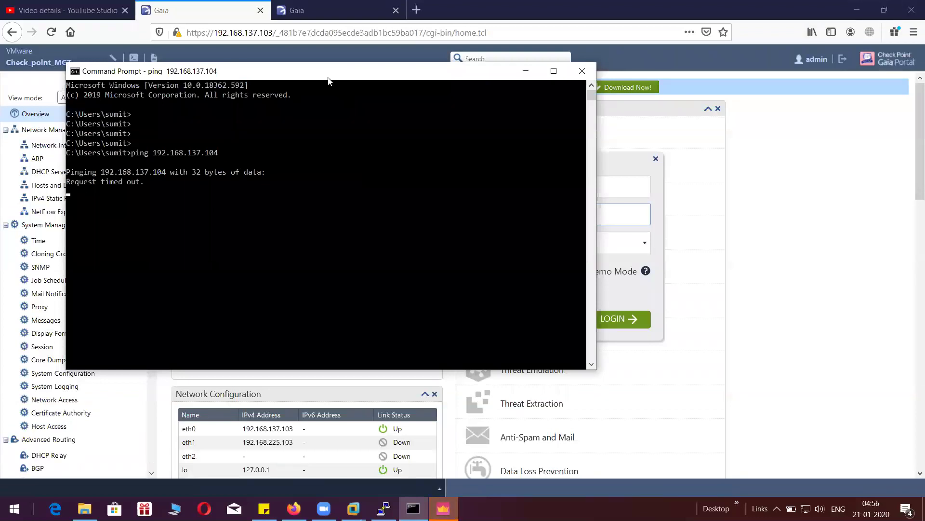
left_click_drag(328, 78, 438, 124)
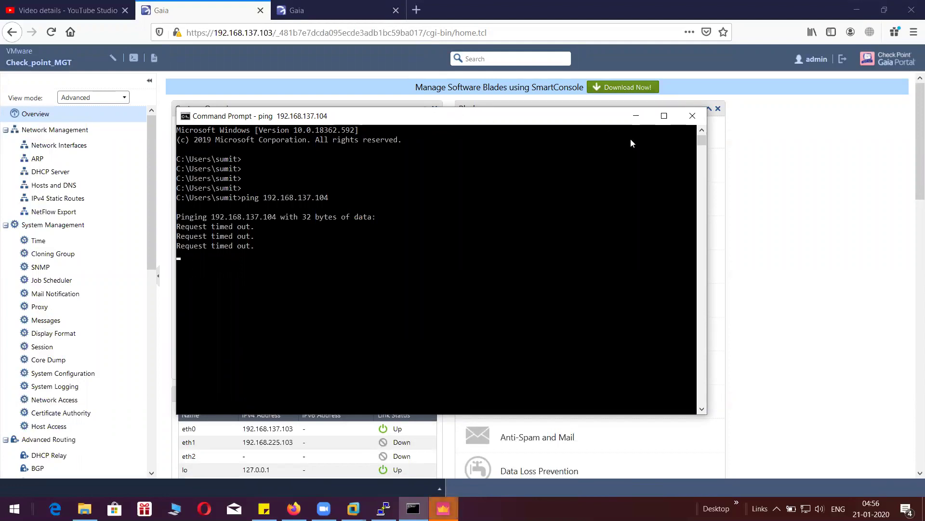
- Stop the timed-out ping, rerun it continuously, and bring the SmartConsole login forward
left_click(429, 285)
key("ctrl+c")
key("ctrl+c")
key("Up")
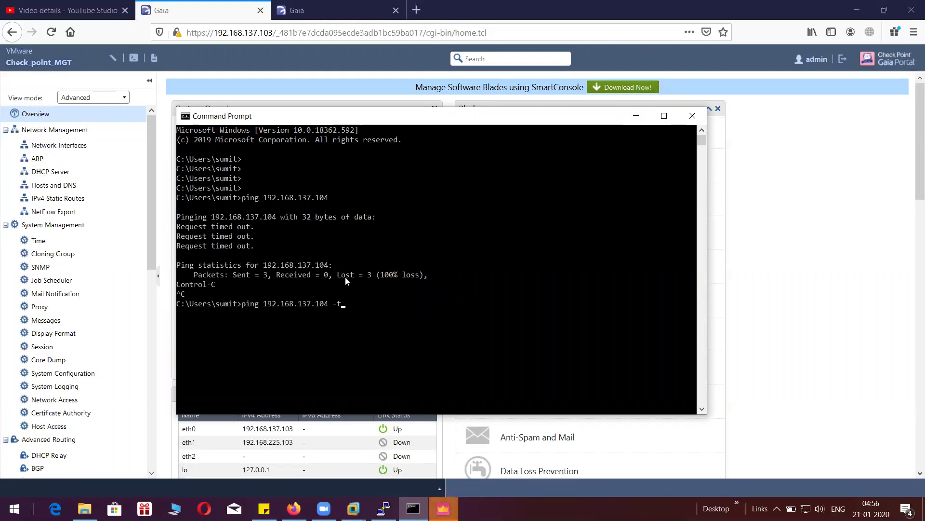
key("Return")
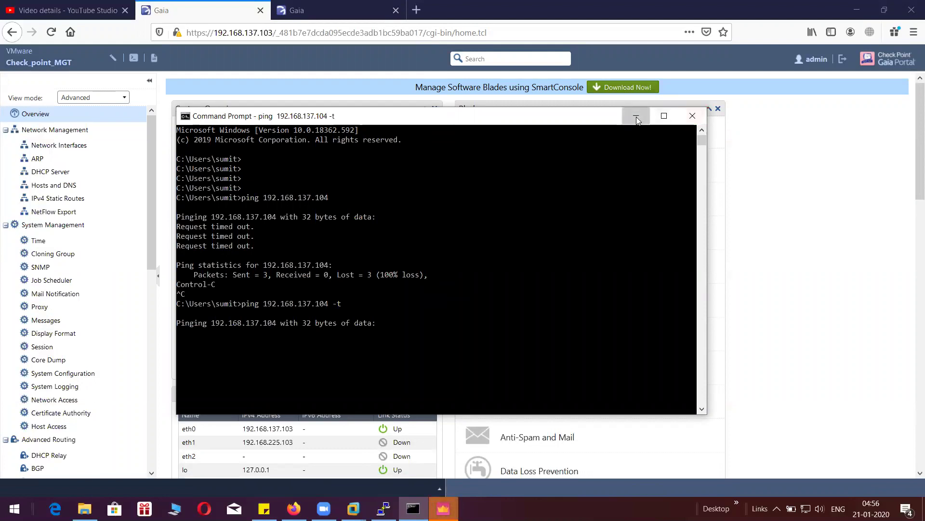
left_click(636, 116)
left_click(779, 167)
left_click(443, 508)
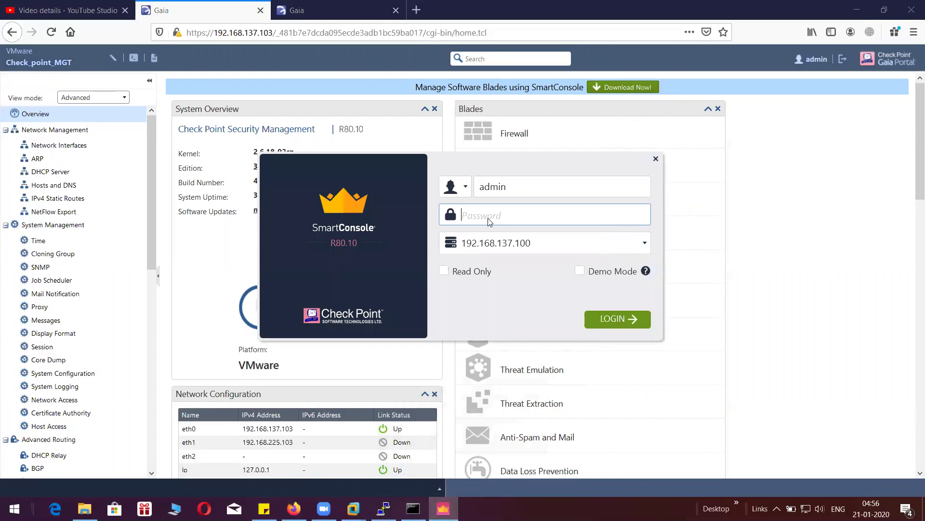
- Enter the admin password and change the server address from 192.168.137.100 to 192.168.137.103
type("••")
key("BackSpace")
key("BackSpace")
type("•••••••••")
left_click(546, 245)
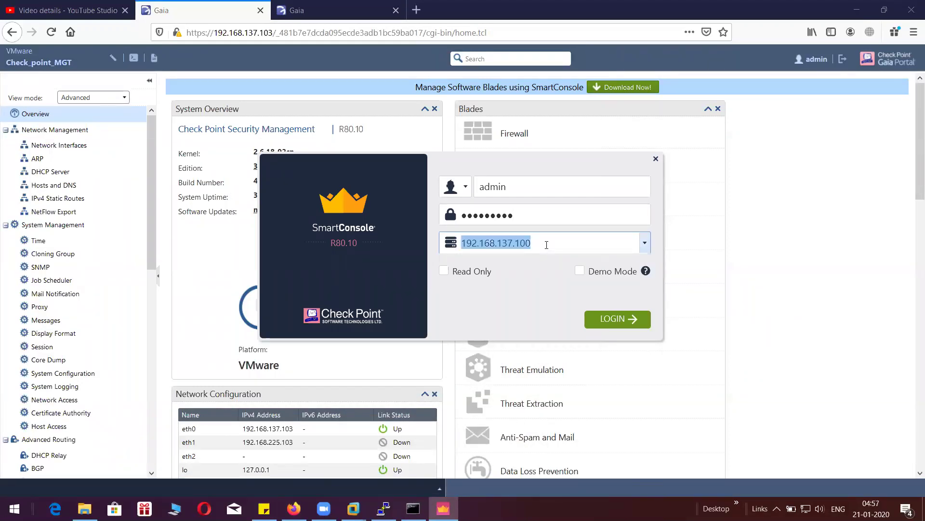
left_click(546, 244)
key("BackSpace")
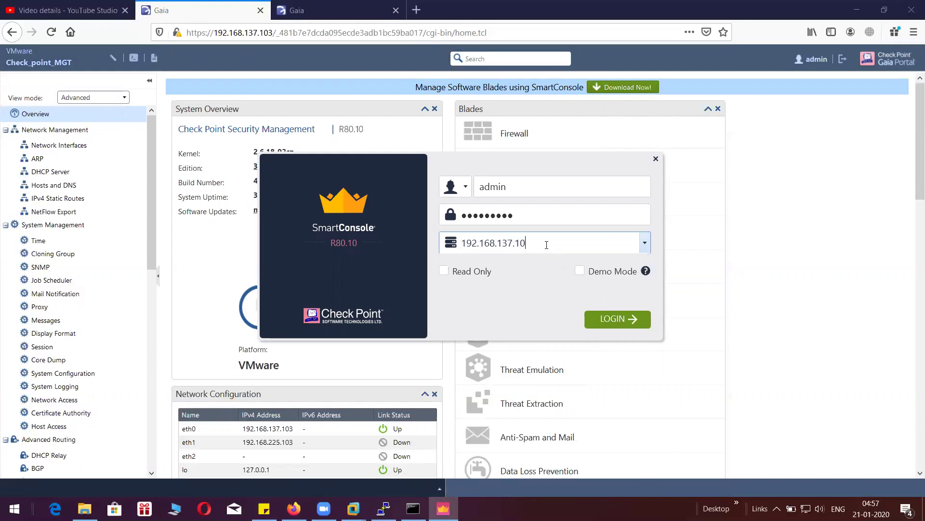
type("3")
- Check the management server's Network Interfaces in the portal, then log in to 192.168.137.103
left_click_drag(486, 159, 657, 129)
left_click(82, 146)
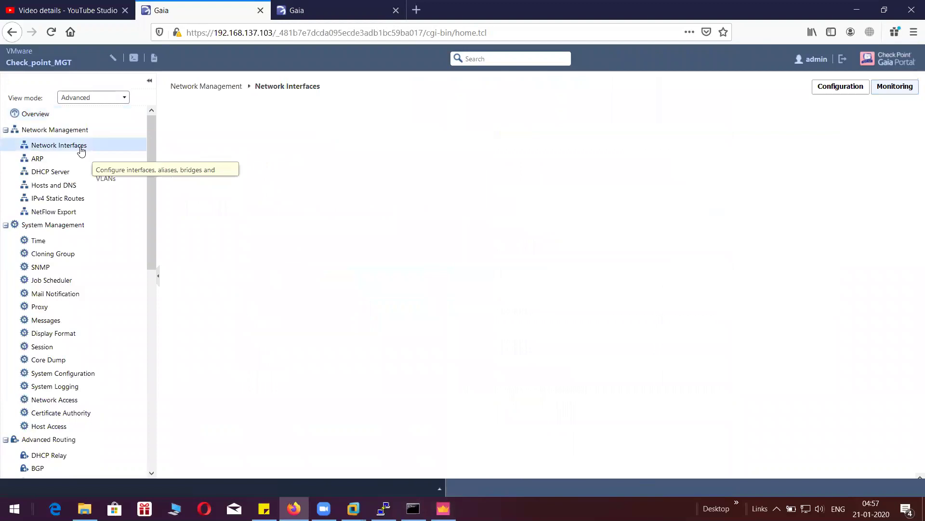
left_click(443, 508)
left_click_drag(656, 123, 510, 130)
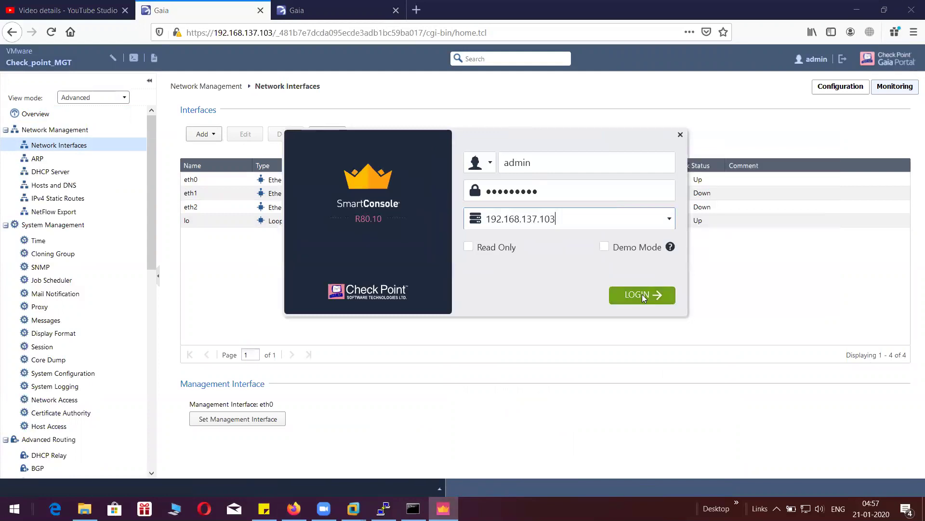
left_click(642, 294)
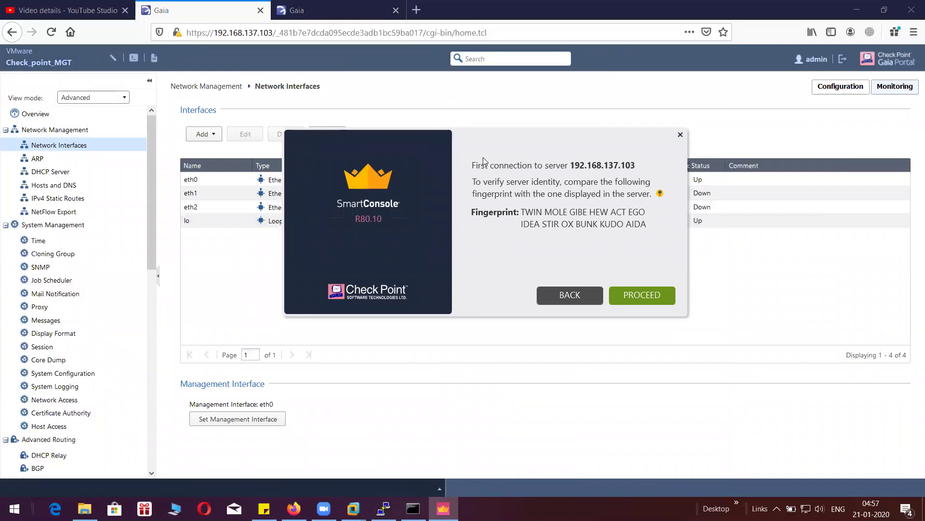
- Accept the server fingerprint, then re-enter the password and retry the login to 192.168.137.103
left_click(634, 289)
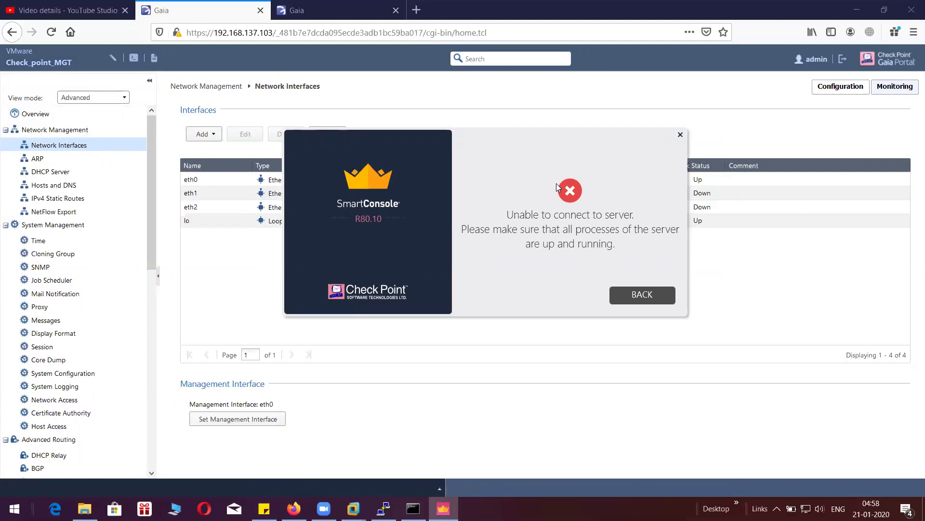
left_click(622, 298)
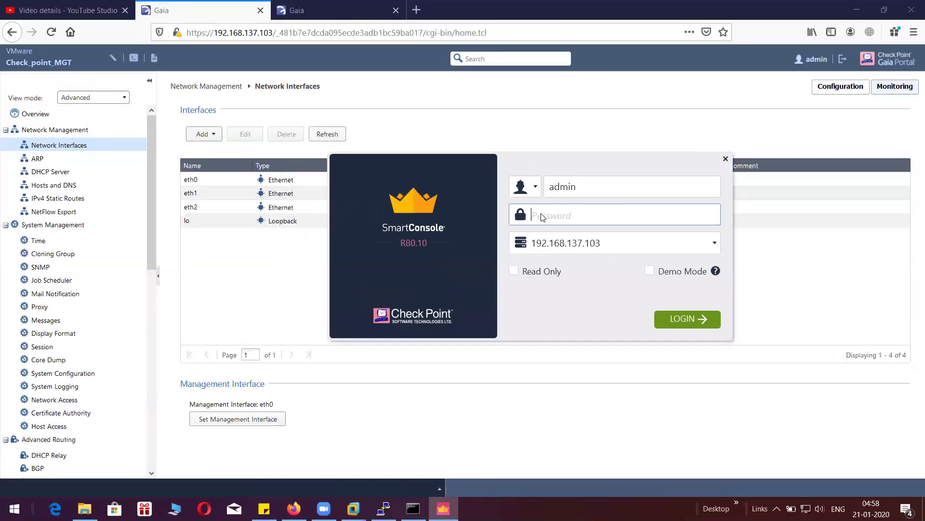
type("•••••••••")
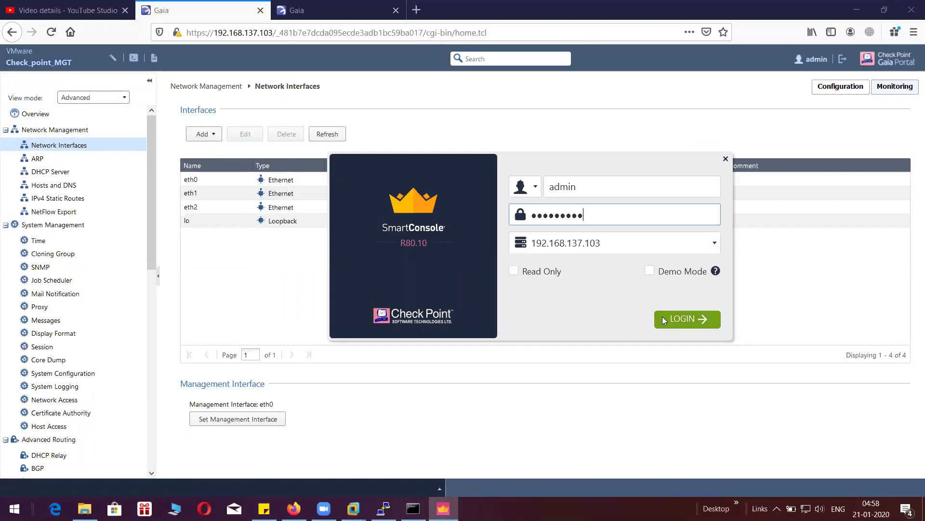
left_click(663, 318)
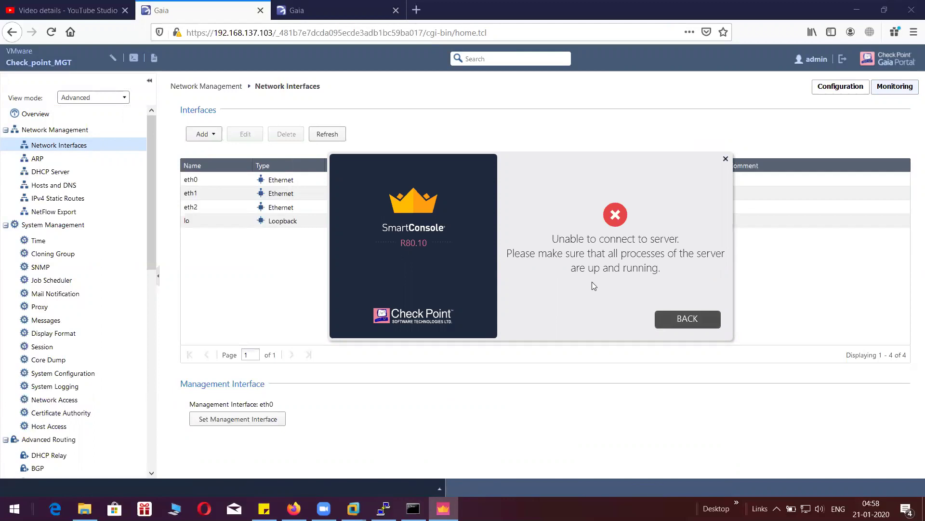
left_click(667, 321)
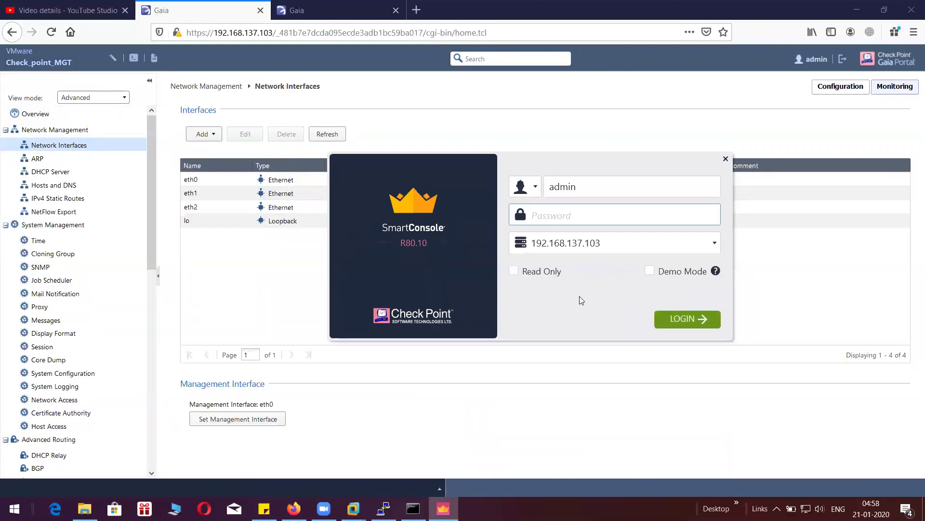
- Compare the .104 gateway overview with the .103 Network Interfaces page, then bring PuTTY forward
left_click_drag(579, 296, 515, 301)
left_click(379, 99)
left_click(311, 19)
left_click(227, 11)
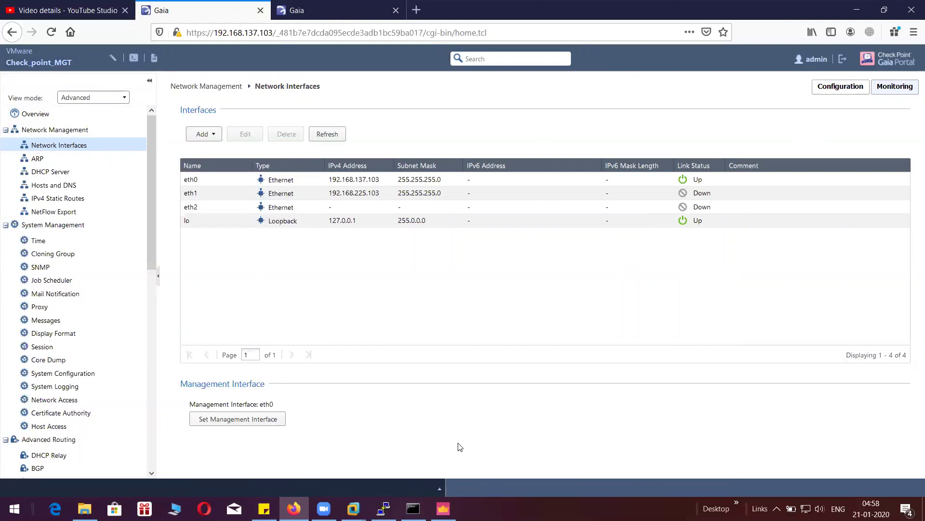
left_click(384, 508)
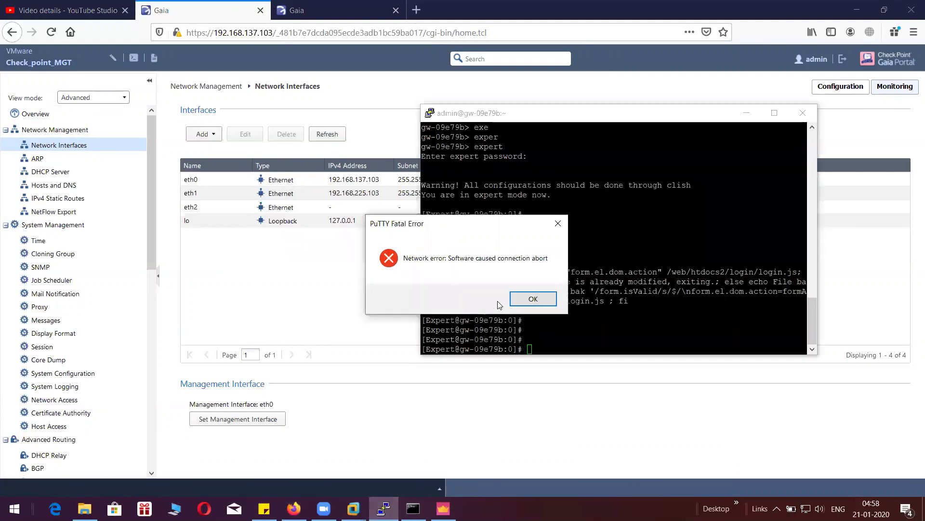
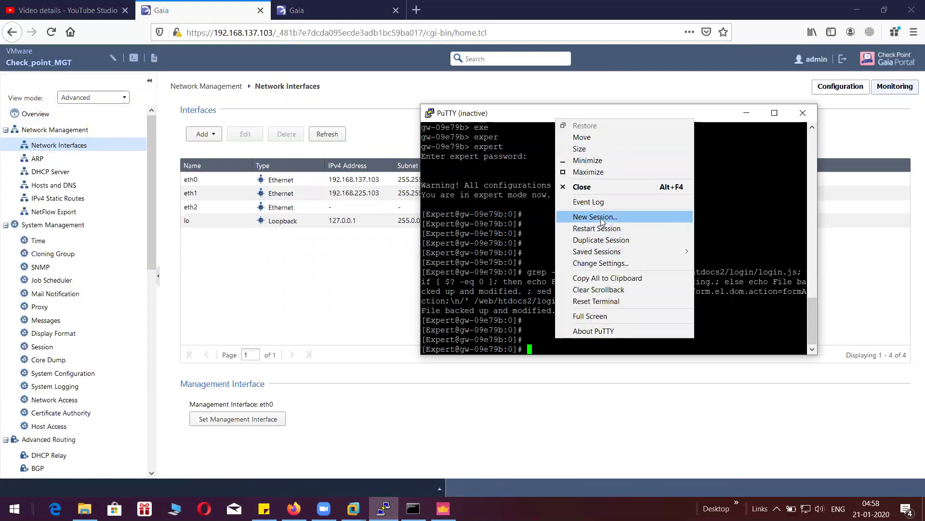
- Open a new SSH session to host 192.168.137.103 on port 22
left_click(600, 222)
type("192.168.137.103")
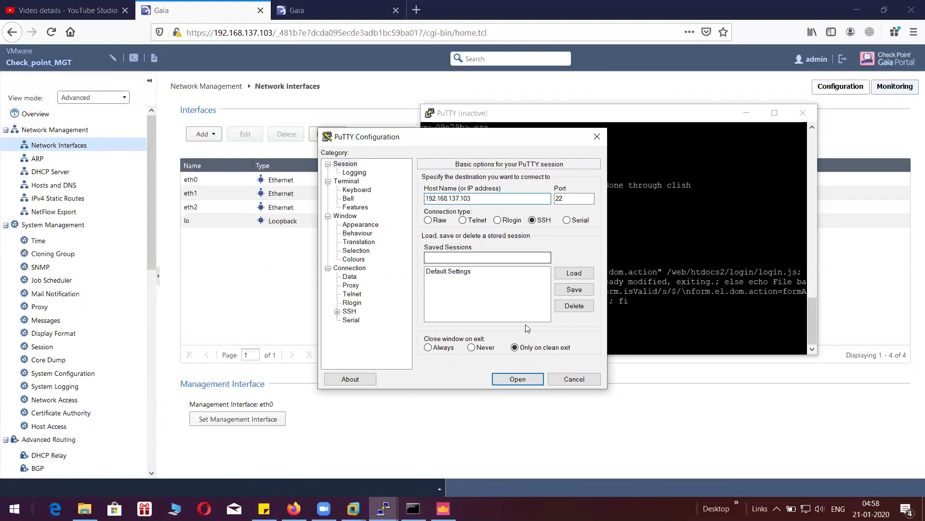
left_click(517, 380)
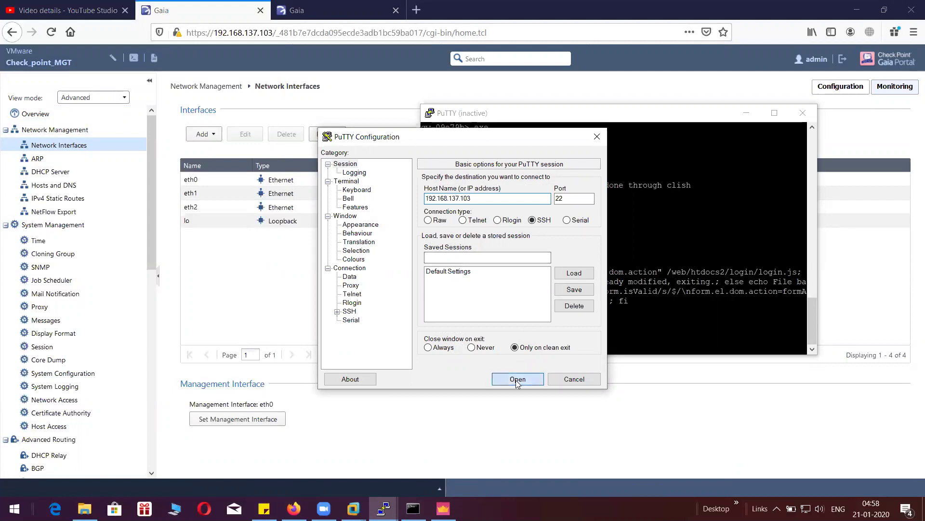
- Enter 'admin' as the login name at the login prompt
type("admin")
key("Return")
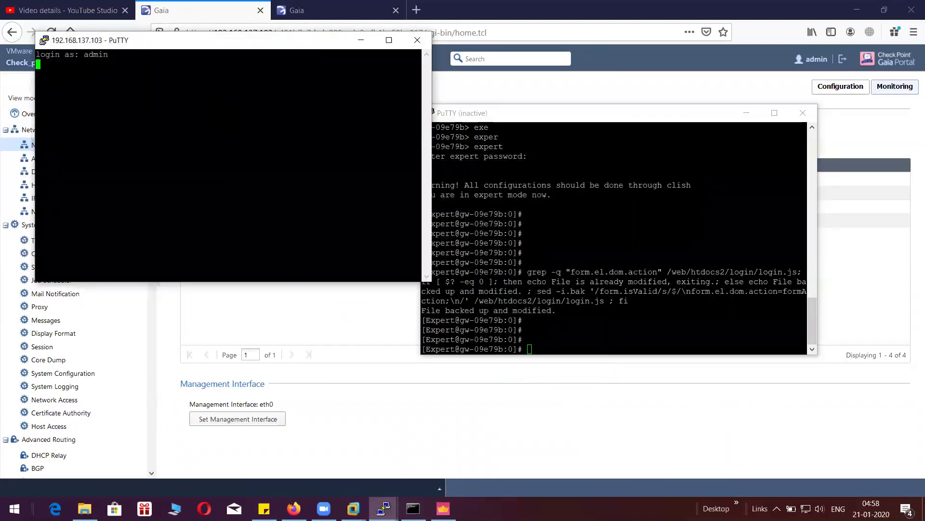
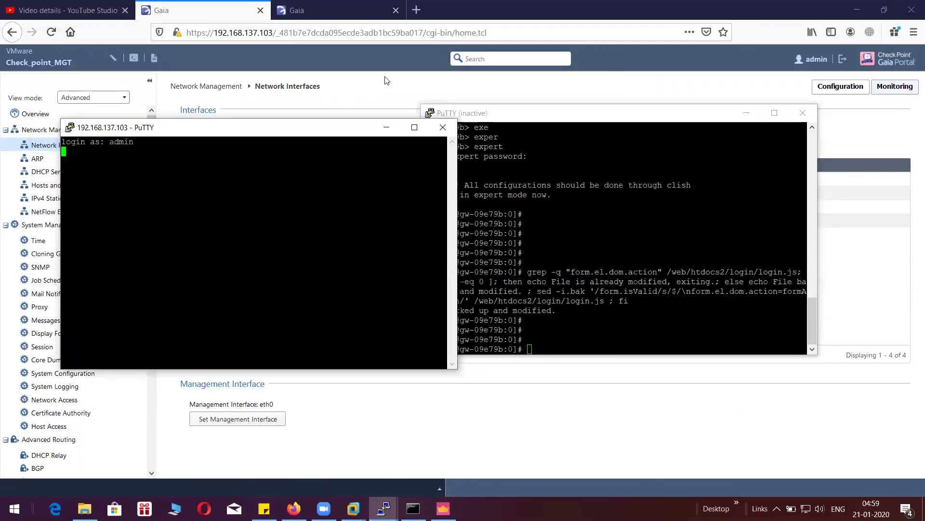
- Stop the firewall ping and ping the management server 192.168.137.103 instead
left_click(385, 77)
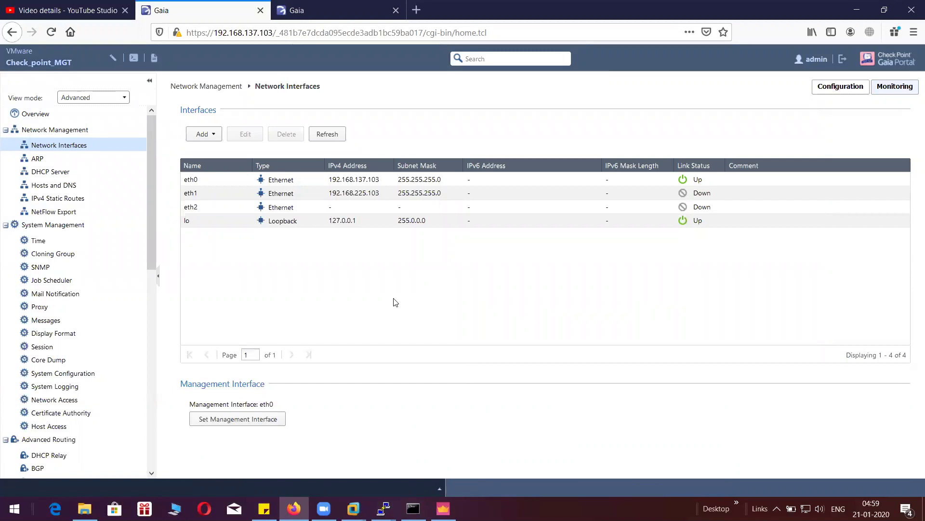
left_click(414, 509)
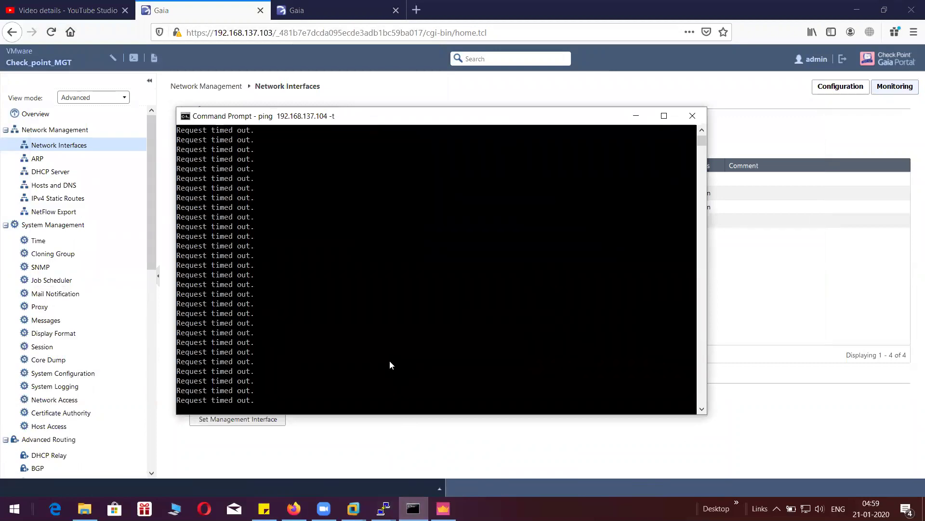
key("ctrl+c")
key("Return")
key("Return")
key("Return")
key("Return")
key("Return")
key("Return")
key("Up")
key("BackSpace")
key("BackSpace")
key("BackSpace")
key("BackSpace")
type("3")
key("Return")
- Stop the .103 ping, restart 'ping 192.168.137.104 -t', and minimize Command Prompt
key("ctrl+c")
key("Return")
key("Return")
key("Up")
key("Up")
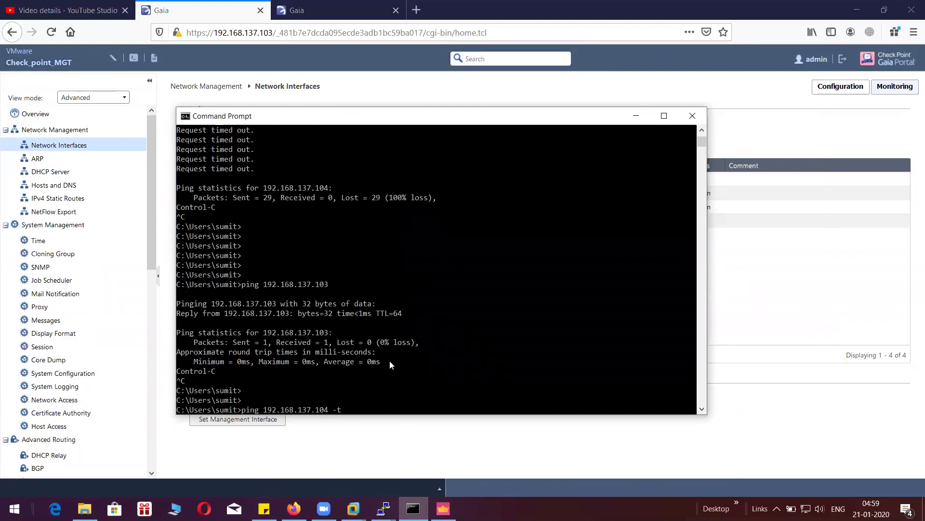
key("Return")
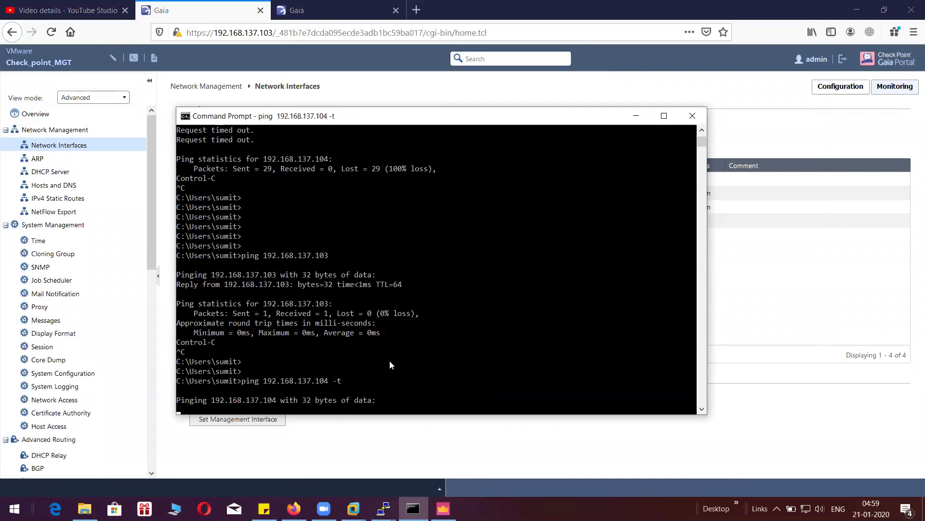
left_click(636, 116)
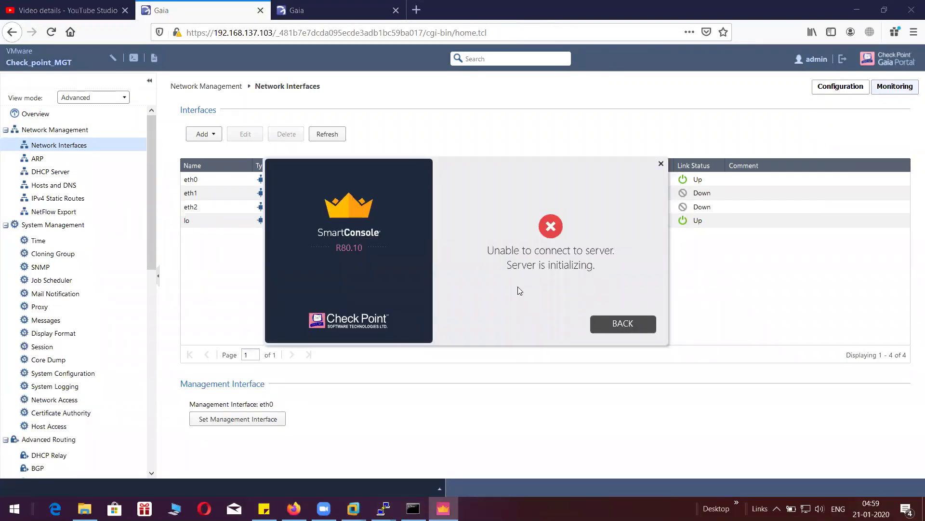
- Return to the login form and log in as admin; the server is still initializing
left_click_drag(485, 163, 595, 100)
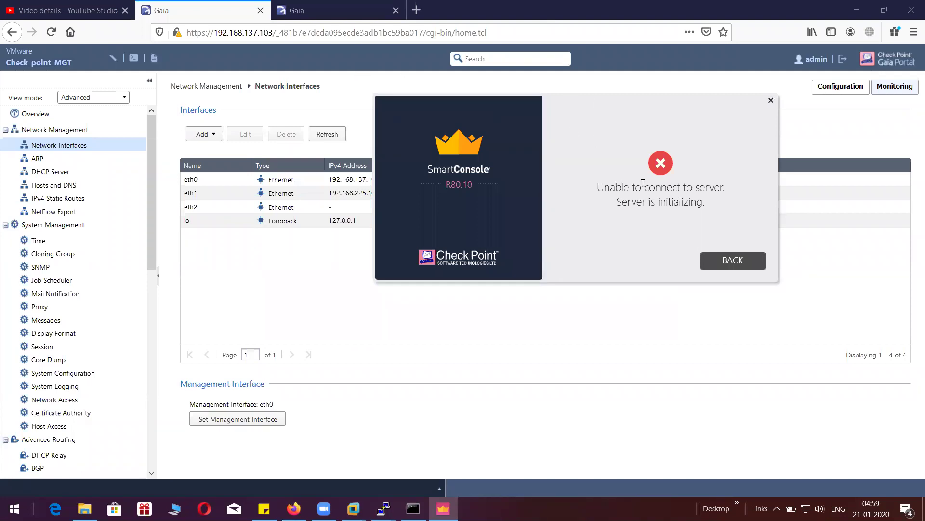
left_click(724, 258)
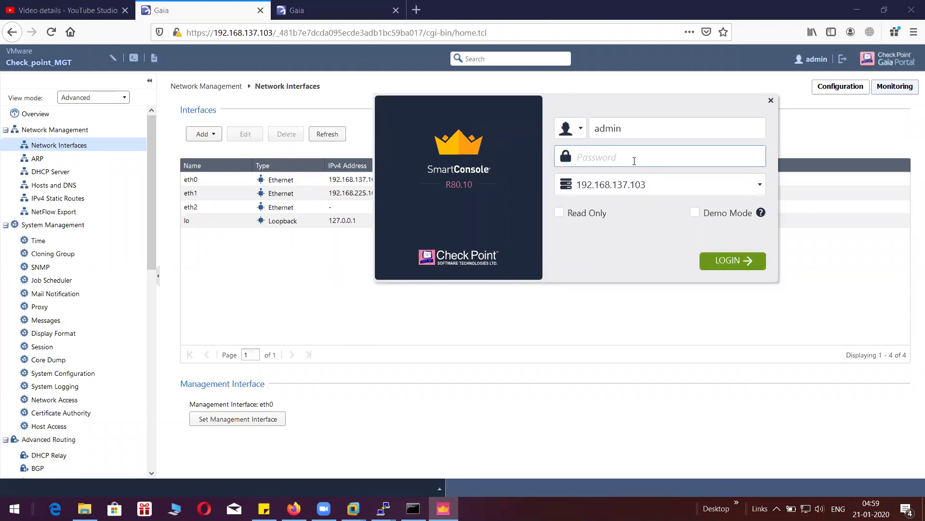
type("admin1234")
left_click(710, 257)
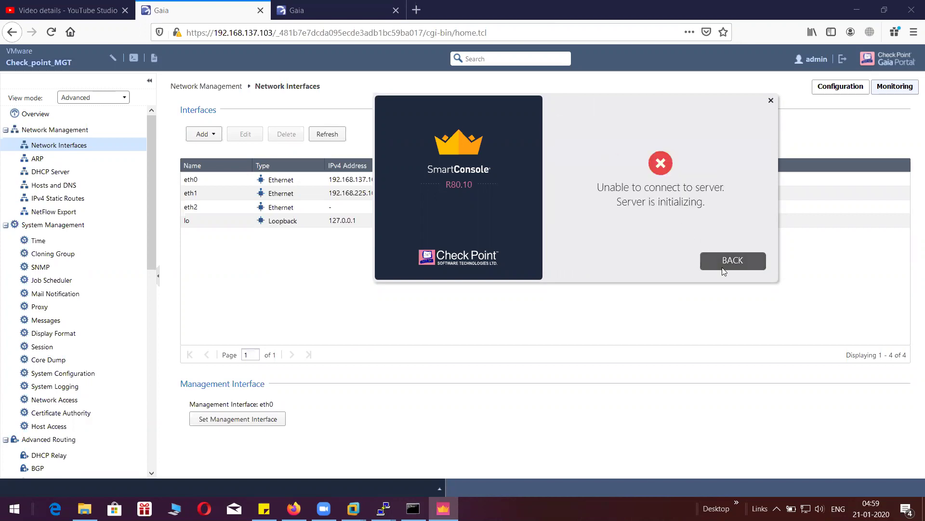
left_click_drag(618, 207, 708, 198)
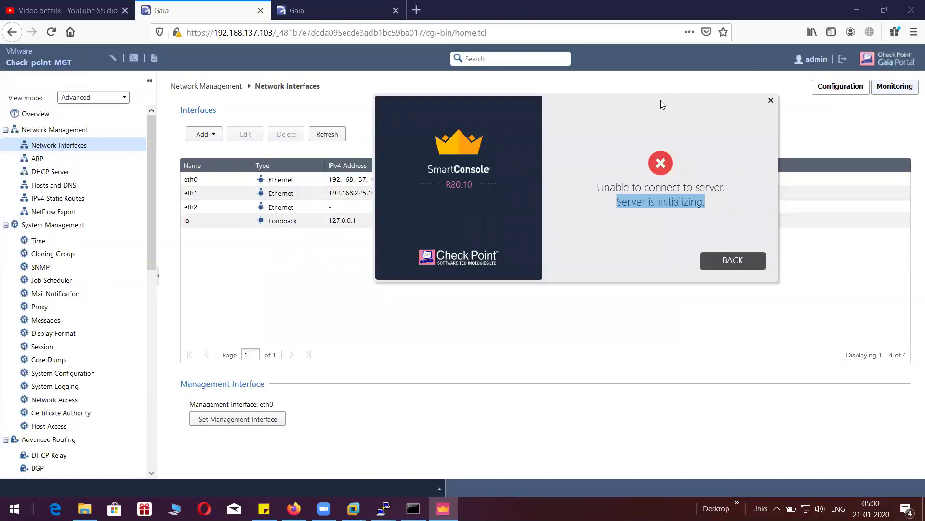
- Check the Gaia Time and Network Interfaces pages, then retry the login with the admin password
left_click_drag(659, 102, 648, 216)
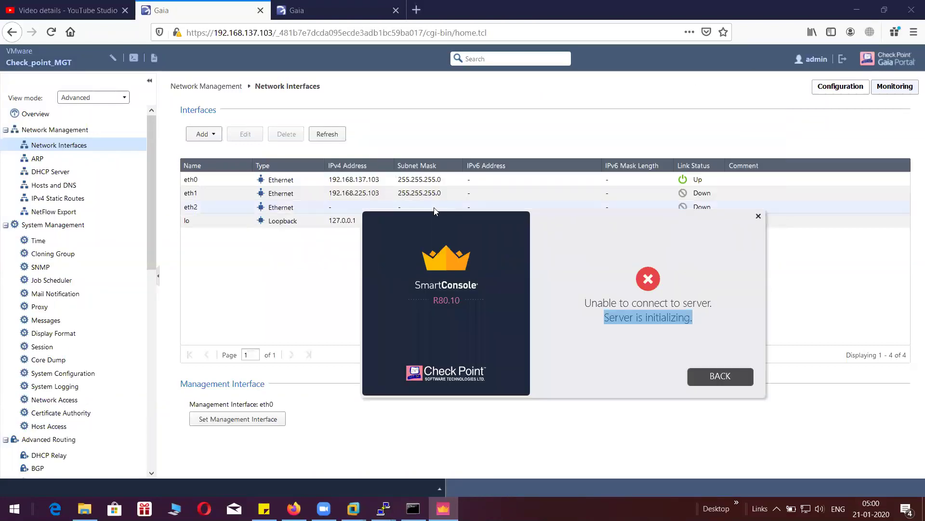
left_click(83, 244)
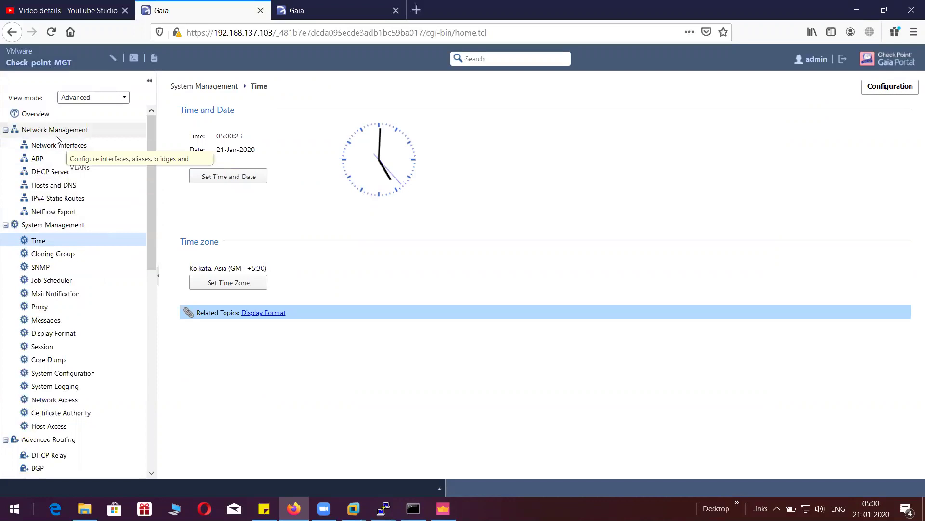
left_click(53, 146)
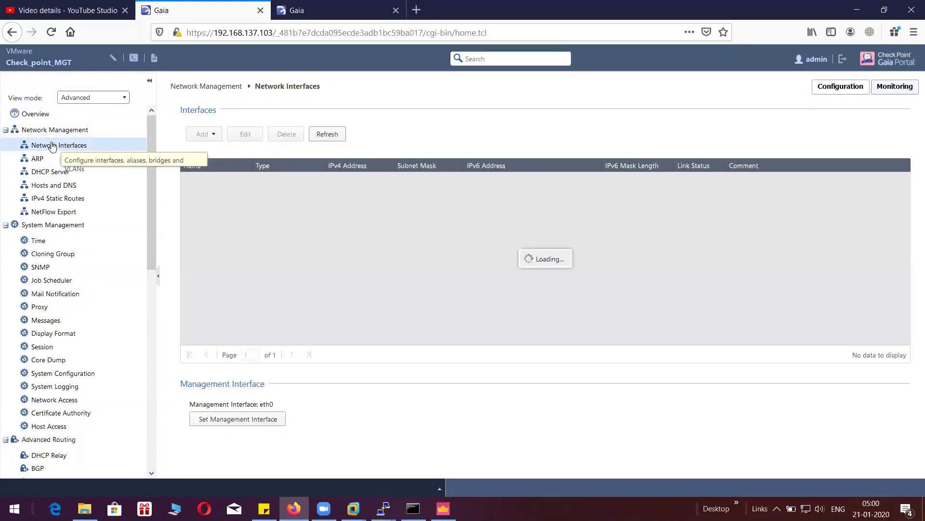
left_click(443, 509)
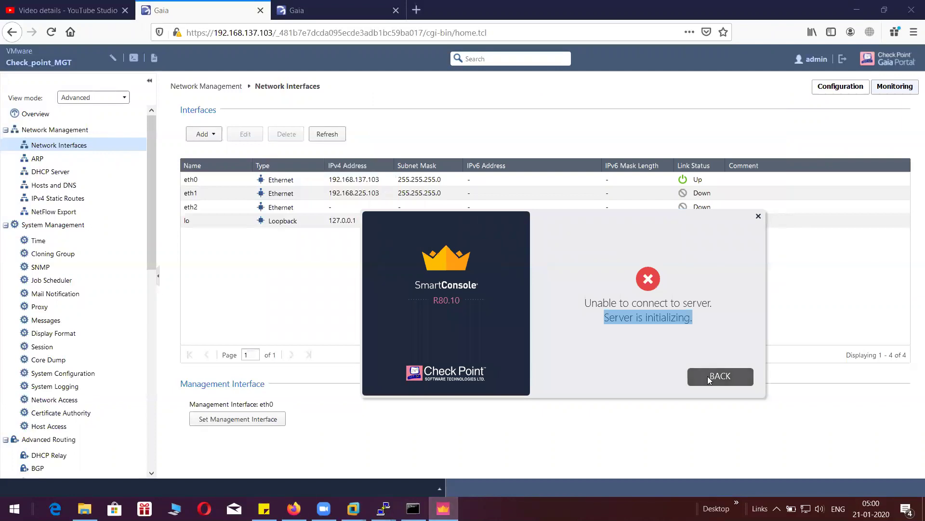
left_click(708, 376)
type("vpn123")
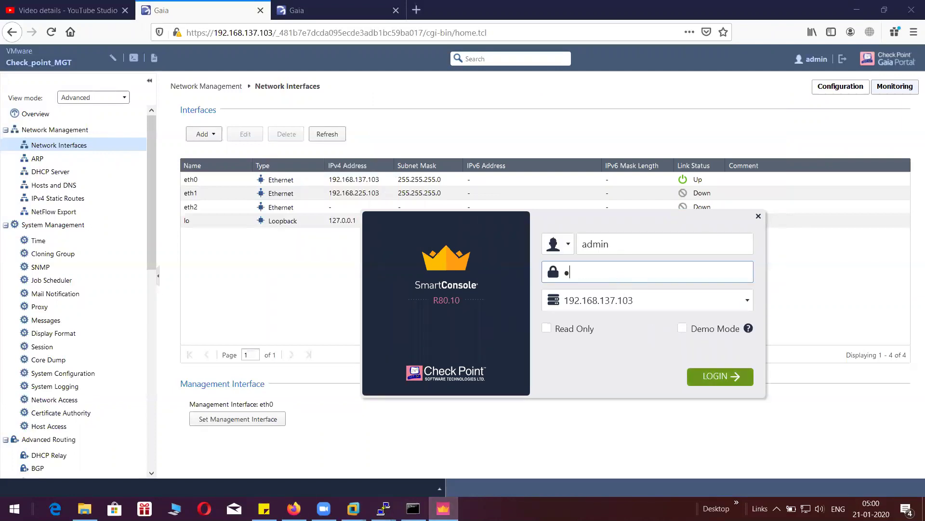
type("123")
left_click(706, 375)
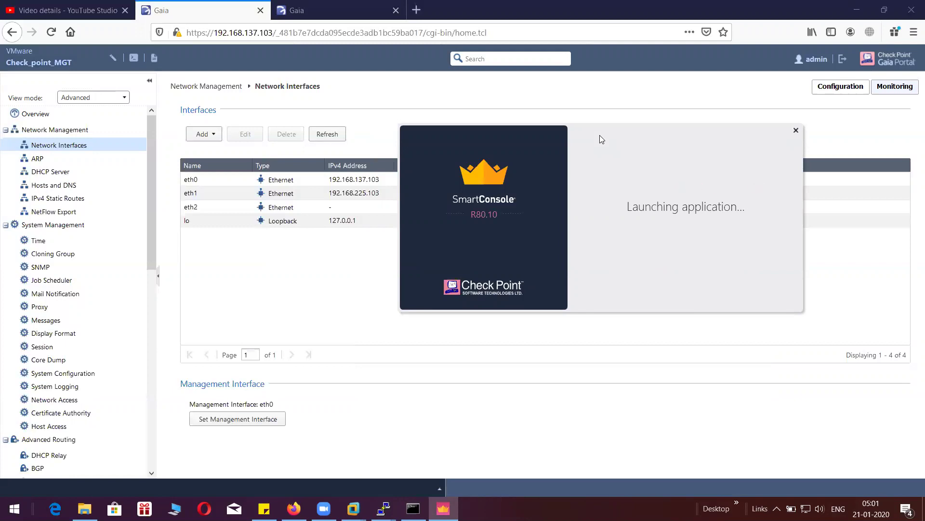
- Check eth0 at 192.168.137.104 in the firewall's Network Interfaces and the ping output, then return to SmartConsole
left_click(354, 14)
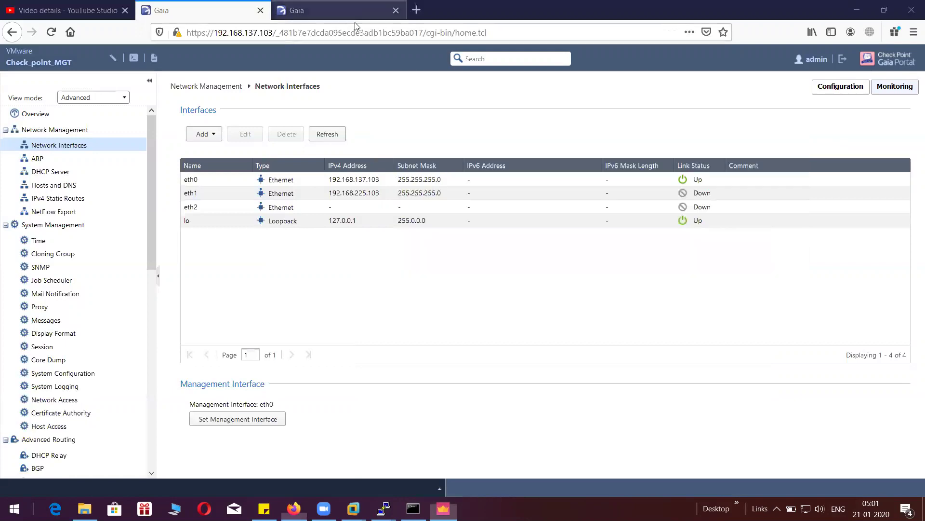
left_click(80, 147)
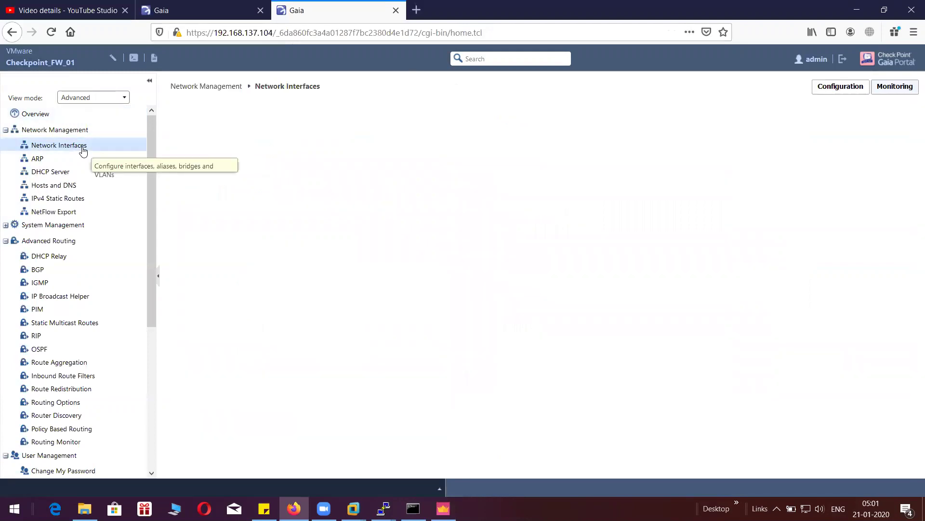
left_click(388, 181)
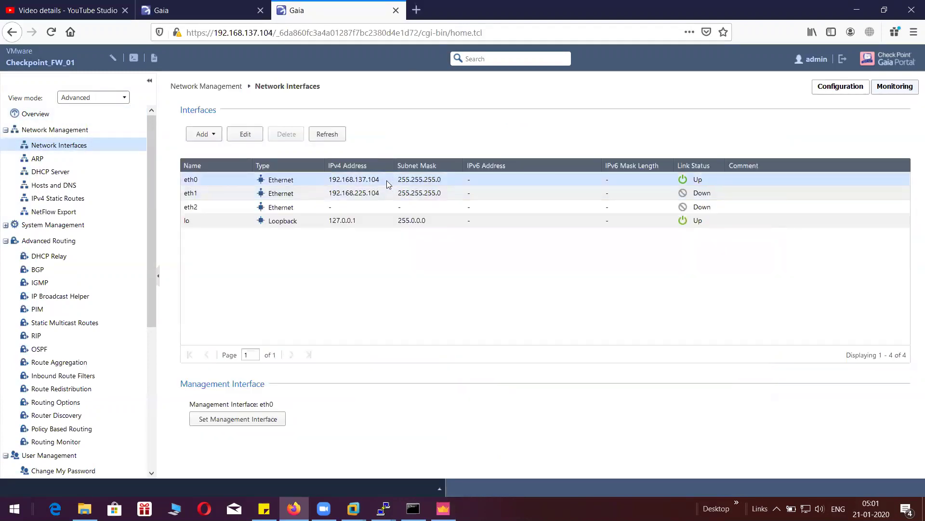
left_click(413, 508)
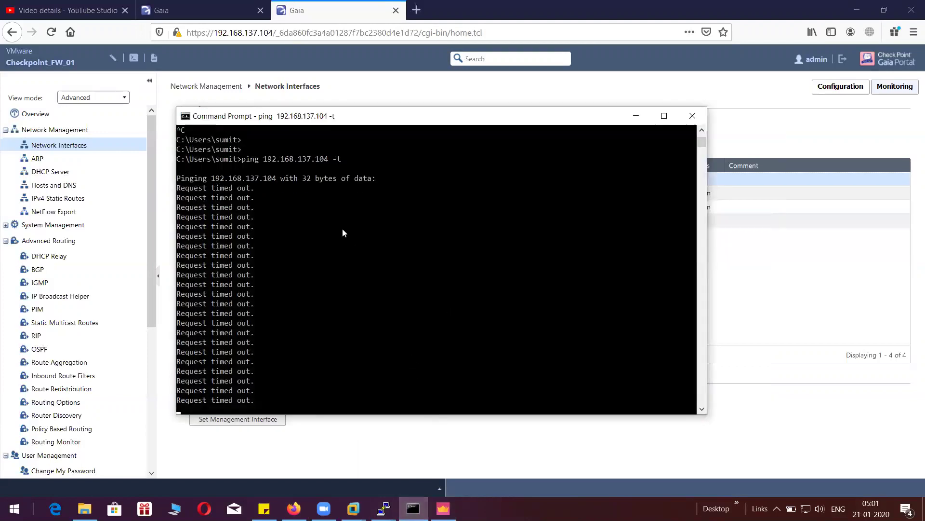
left_click(637, 117)
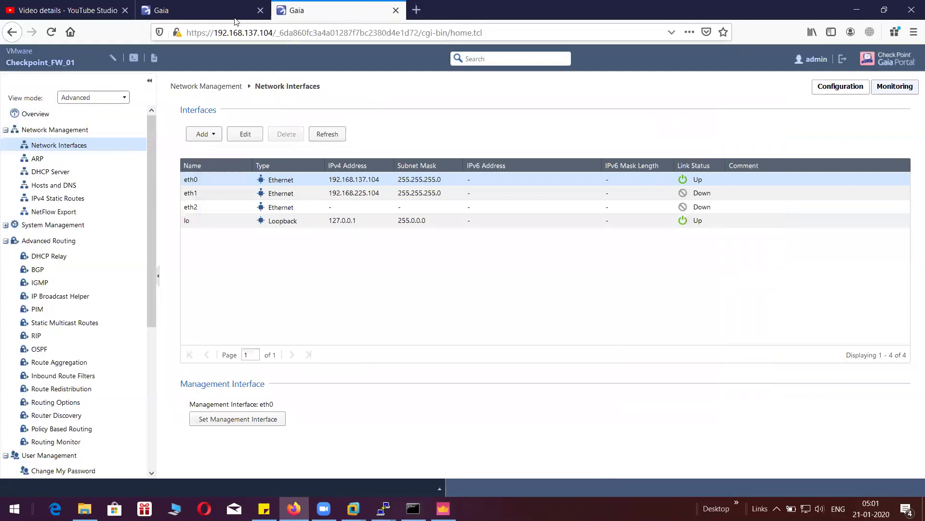
left_click(219, 10)
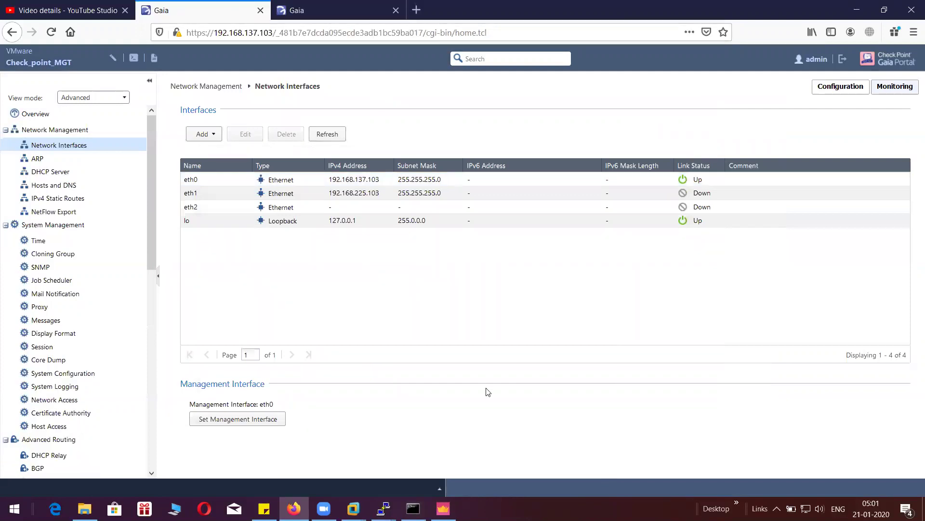
left_click(443, 509)
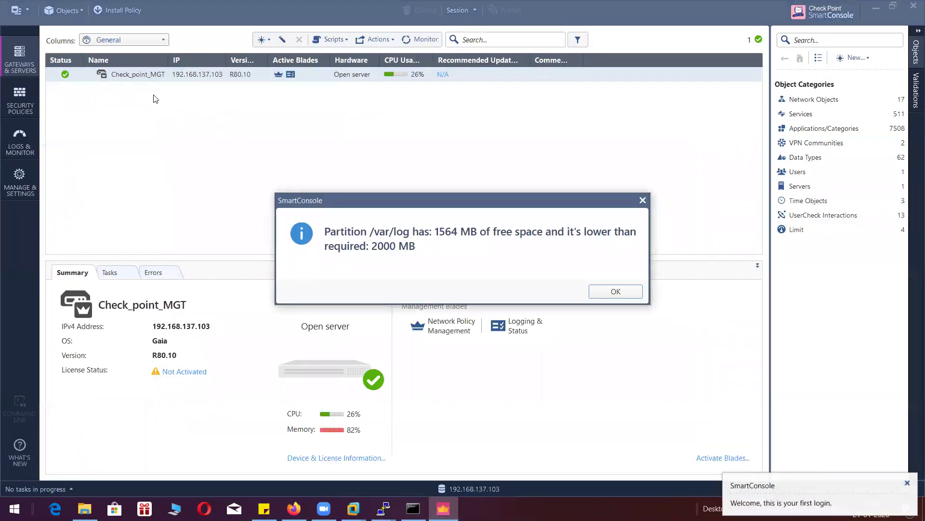
- Dismiss the low /var/log free space notice and look through the gateway actions and main menu
left_click(598, 295)
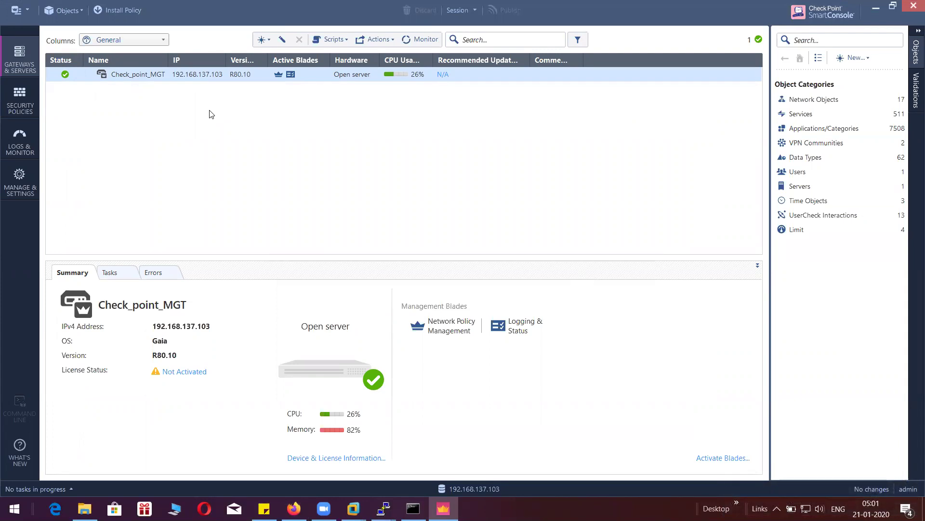
left_click(394, 40)
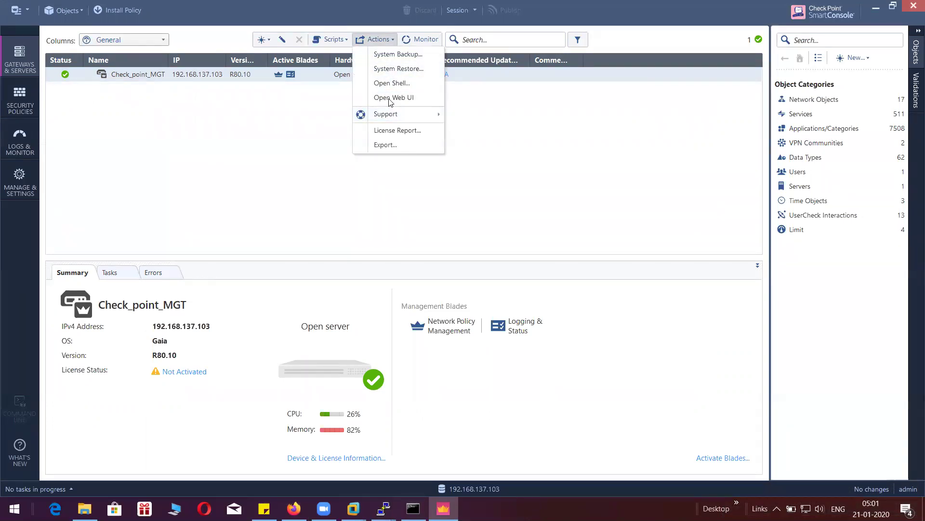
left_click(298, 122)
left_click(383, 43)
left_click(314, 119)
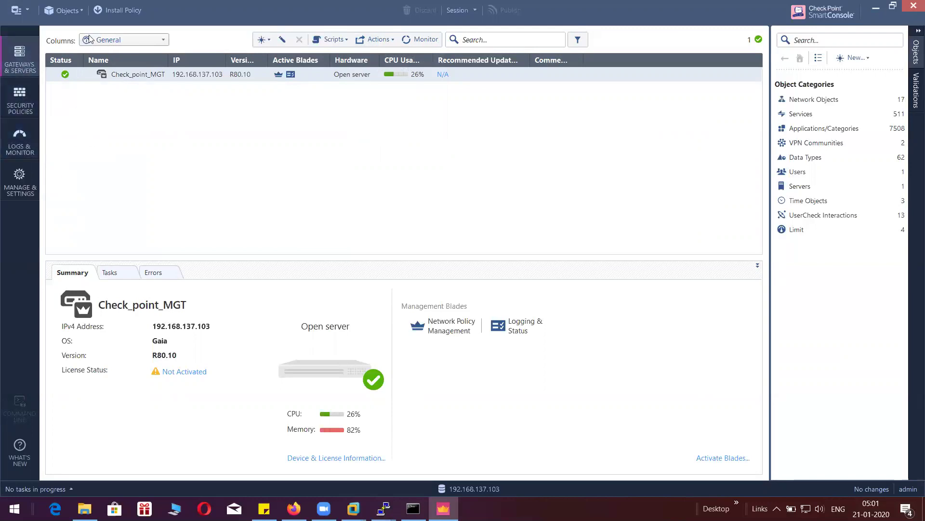
left_click(28, 11)
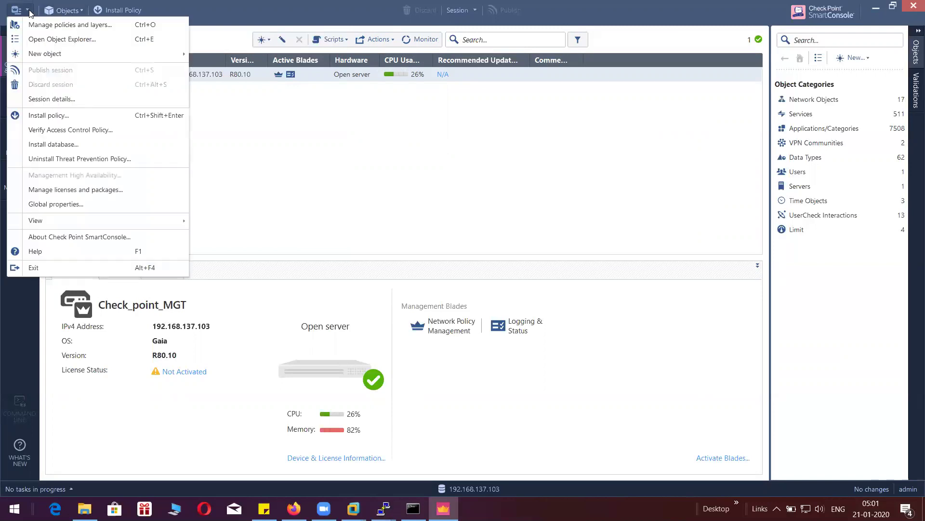
left_click(234, 136)
- Create a new Gateway from the New menu, ticking 'Don't show this again'
left_click(267, 42)
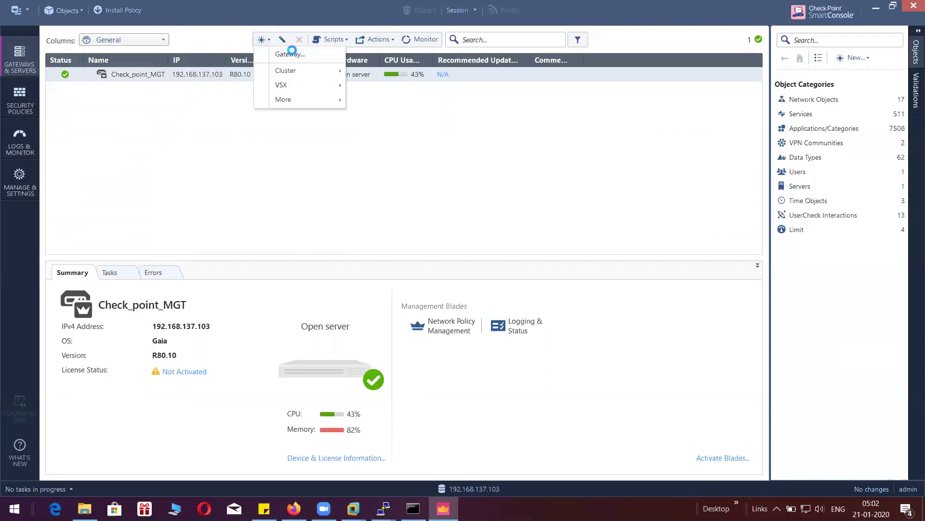
left_click(293, 55)
left_click(384, 304)
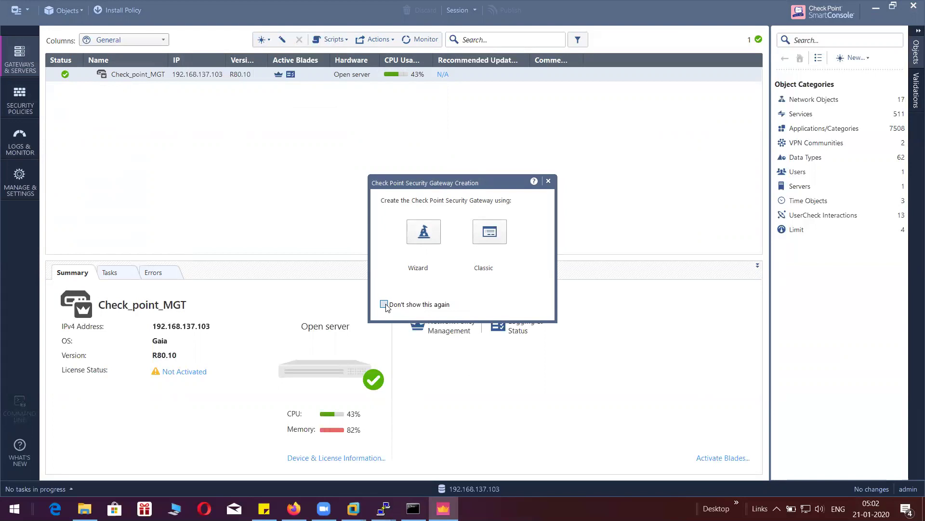
- Choose the Wizard and name the gateway firewall-01
left_click(431, 241)
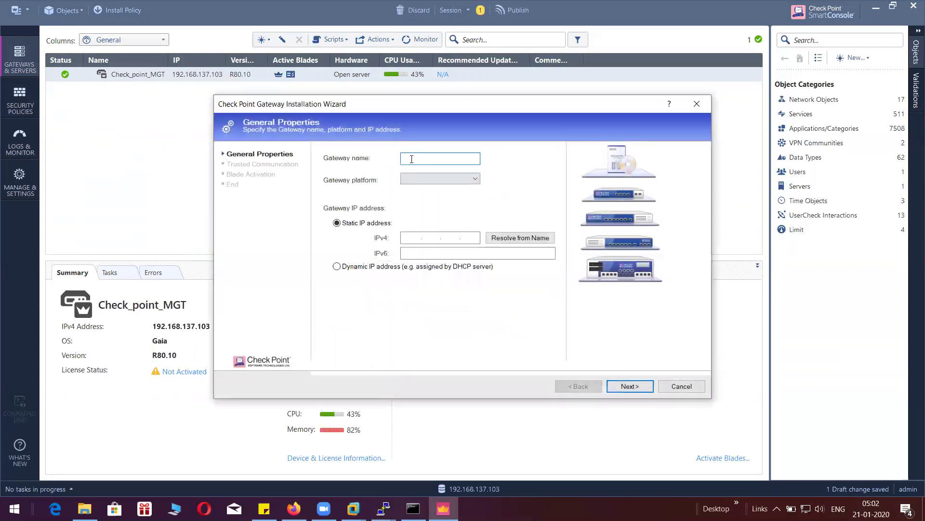
type("Checkpoint  firewall  01")
key("BackSpace")
left_click(437, 158)
key("BackSpace")
key("BackSpace")
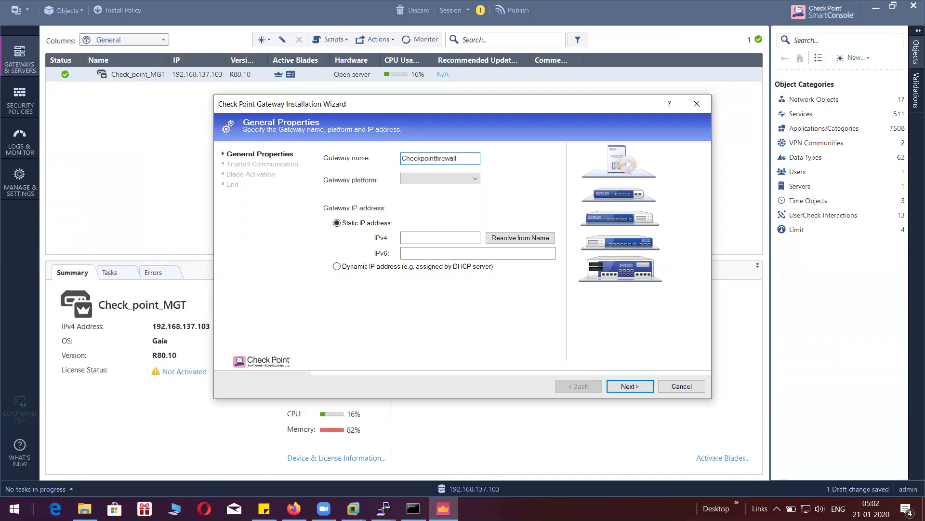
type("-01")
left_click_drag(439, 158, 395, 160)
key("Left")
key("ctrl+Right")
key("BackSpace")
key("BackSpace")
key("BackSpace")
key("BackSpace")
key("BackSpace")
key("BackSpace")
key("BackSpace")
key("BackSpace")
key("BackSpace")
key("BackSpace")
key("BackSpace")
- Set the platform to Other, enter IPv4 192.168.137.104, and continue
left_click(469, 178)
left_click(503, 177)
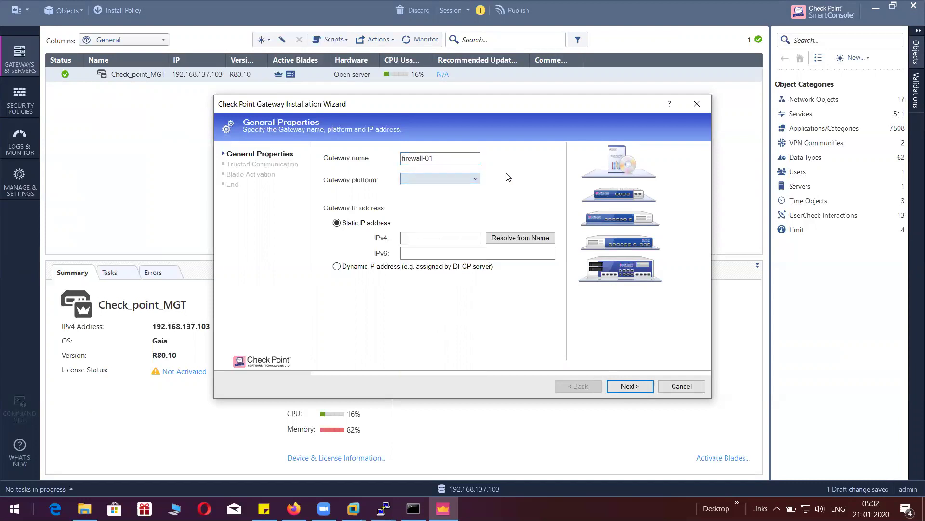
left_click(479, 179)
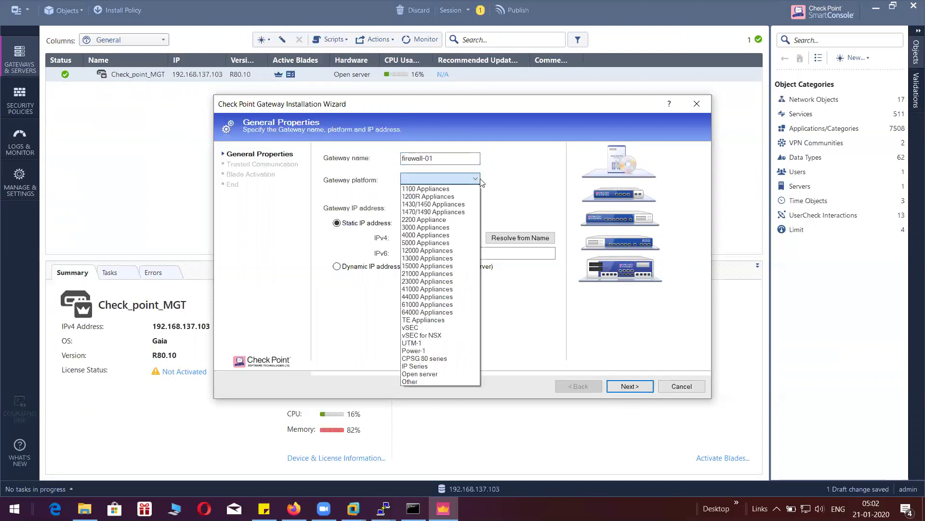
left_click(420, 381)
left_click(405, 239)
type("192.168.137.")
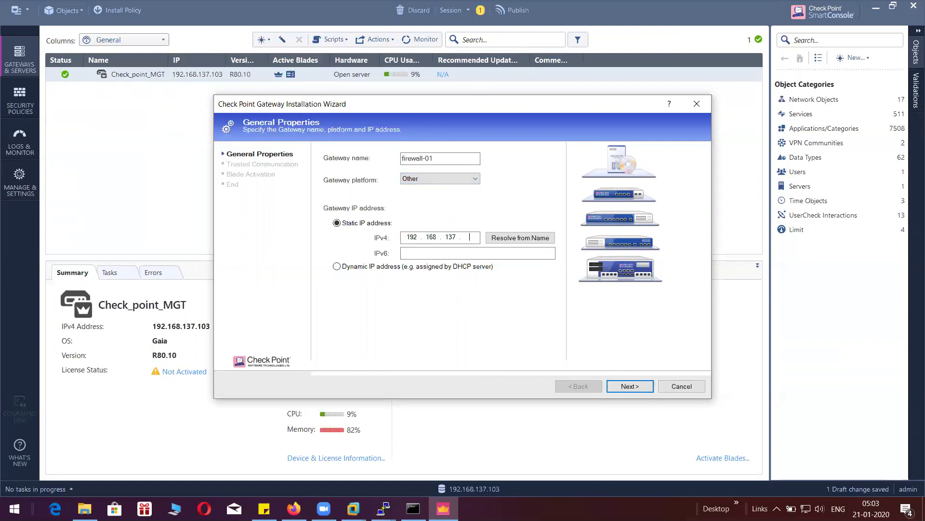
type("104")
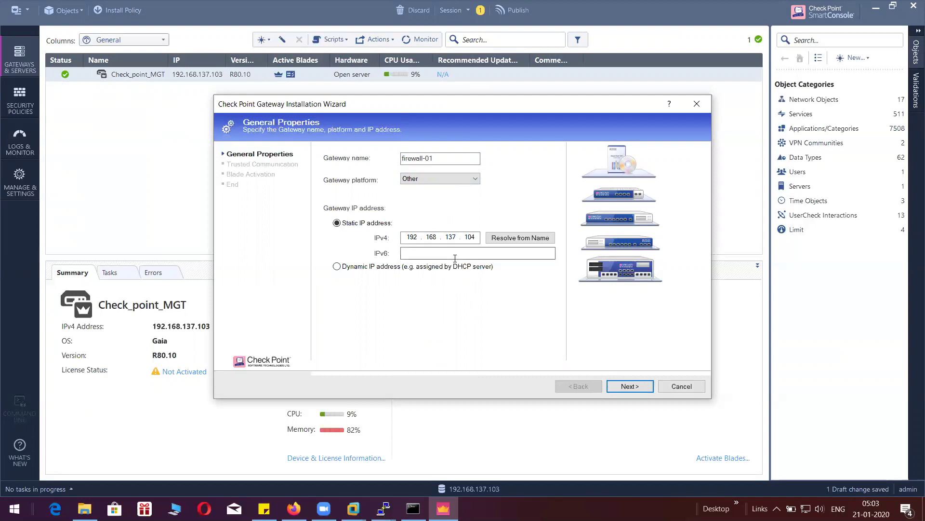
left_click(634, 387)
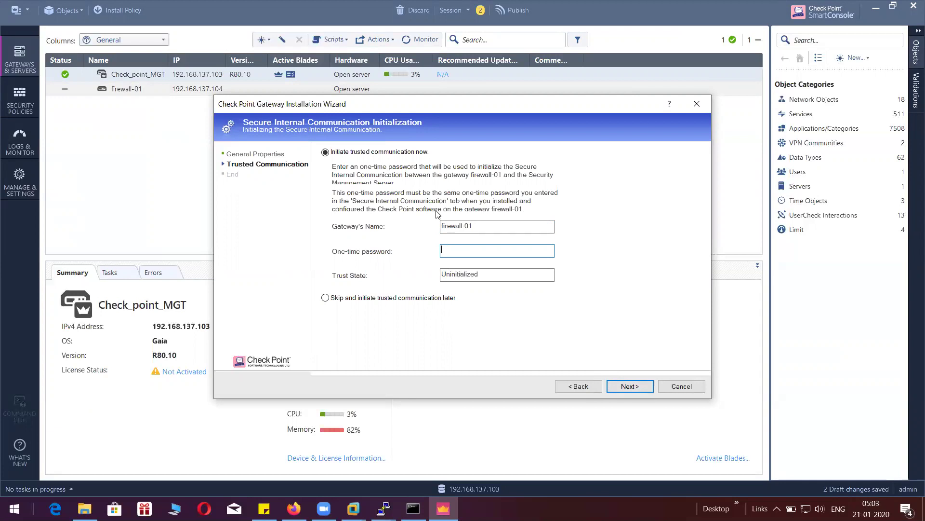
- Enter the one-time SIC password, initialize trust, close the topology results, and finish the wizard
type("vpn123456")
left_click(625, 389)
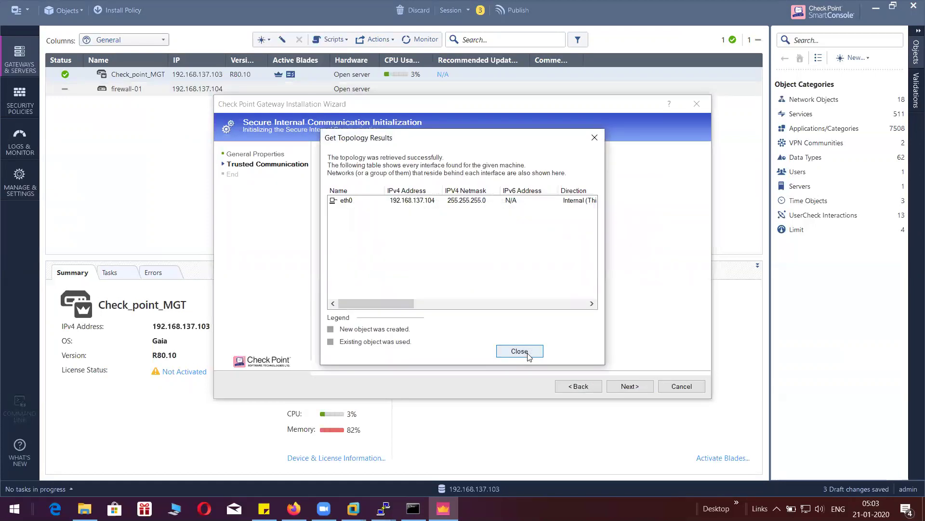
left_click(520, 350)
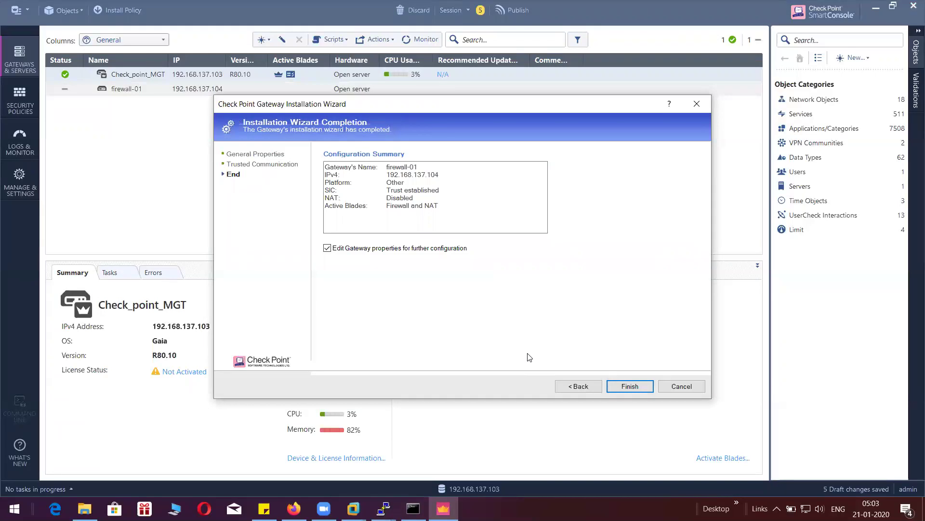
left_click(633, 386)
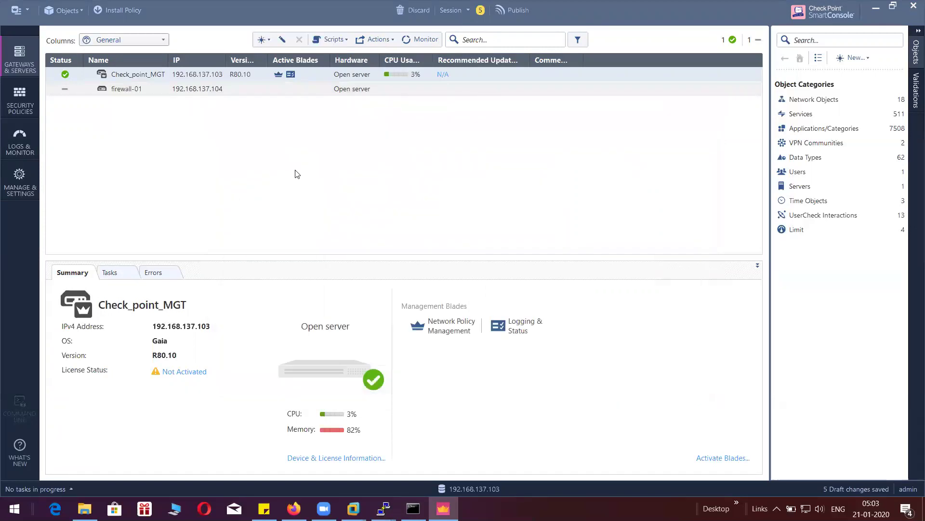
- Open firewall-01's properties, review General Properties, and save with OK
double_click(224, 89)
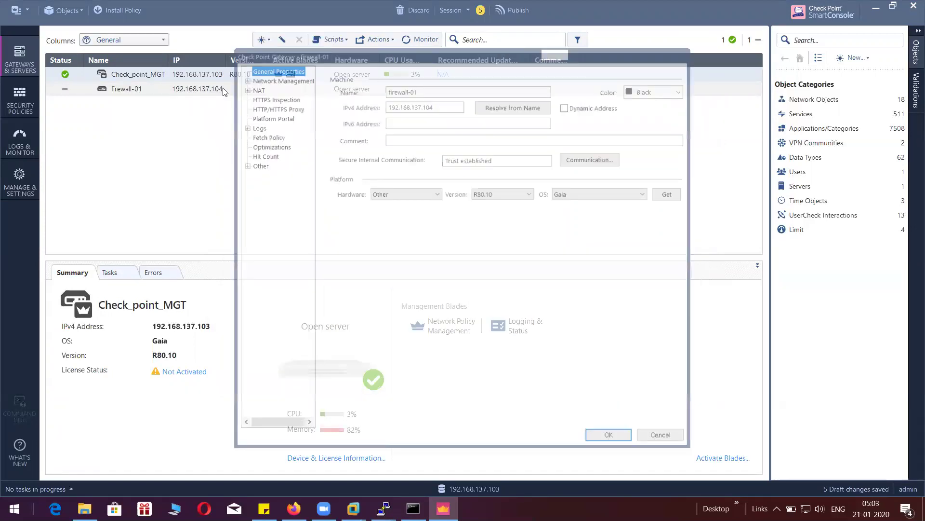
left_click(244, 79)
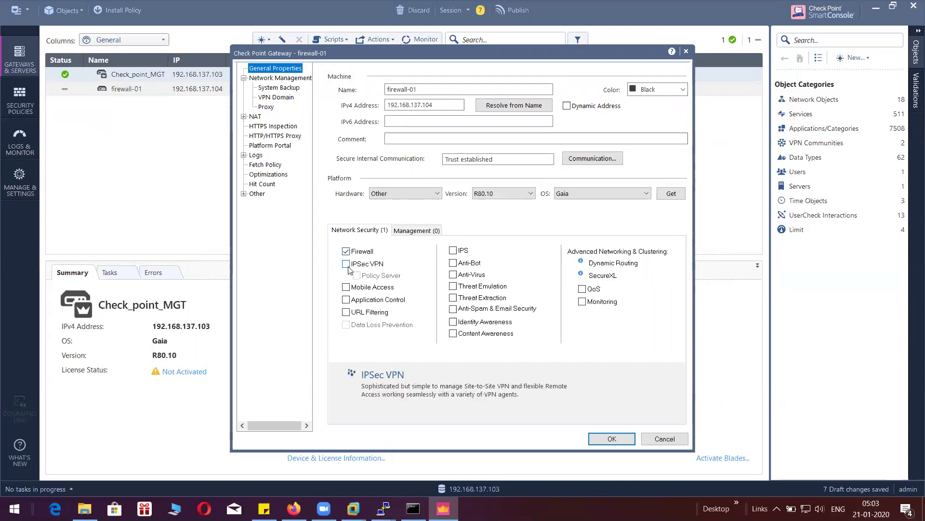
left_click(601, 439)
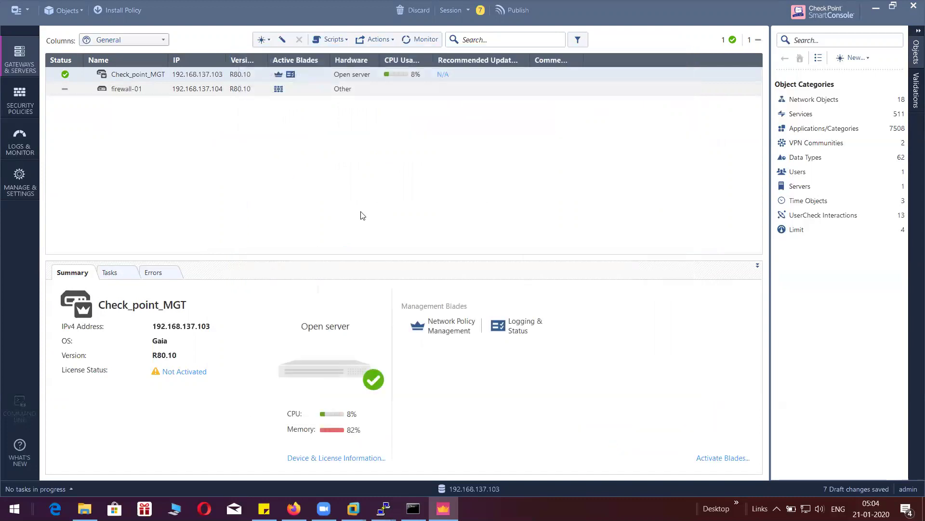
- Reopen firewall-01 to browse Network Management, NAT and System Backup pages, then close it
left_click(141, 90)
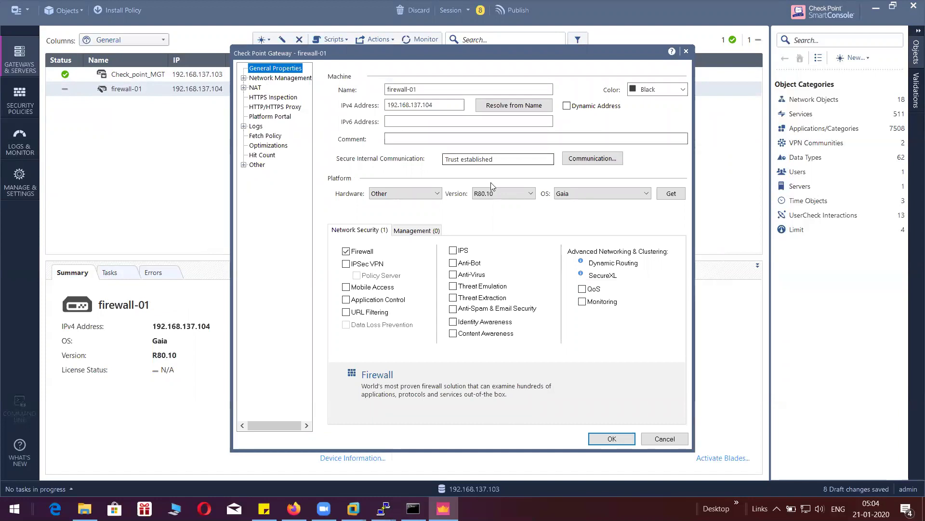
left_click(244, 78)
left_click(244, 116)
left_click(279, 127)
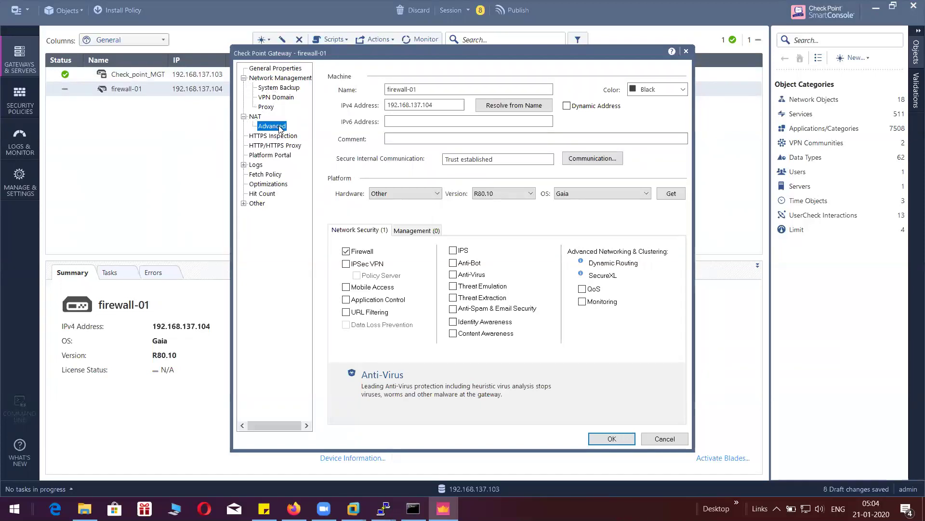
left_click(271, 89)
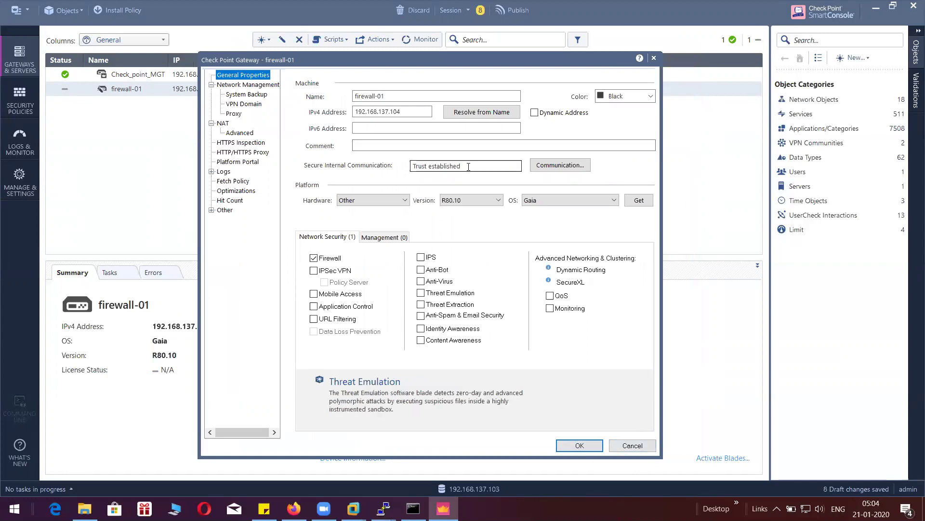
left_click_drag(468, 166, 412, 166)
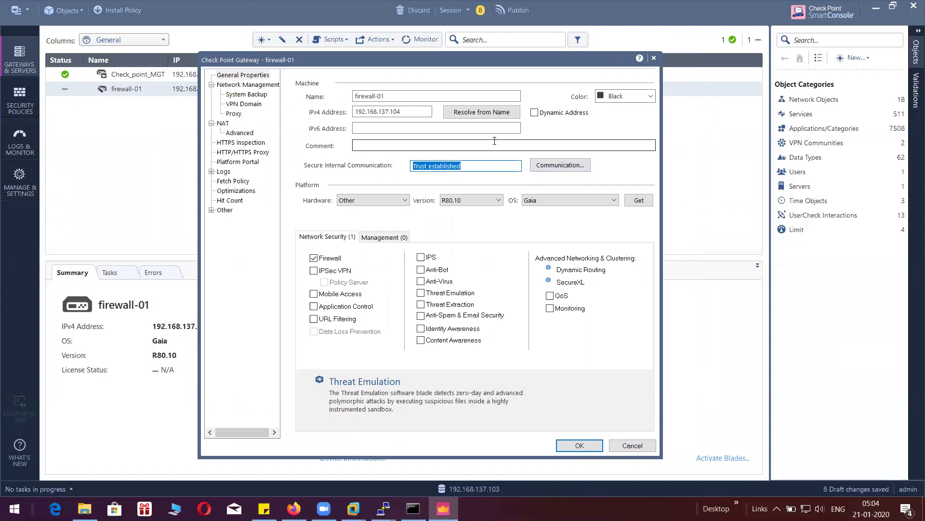
left_click(654, 60)
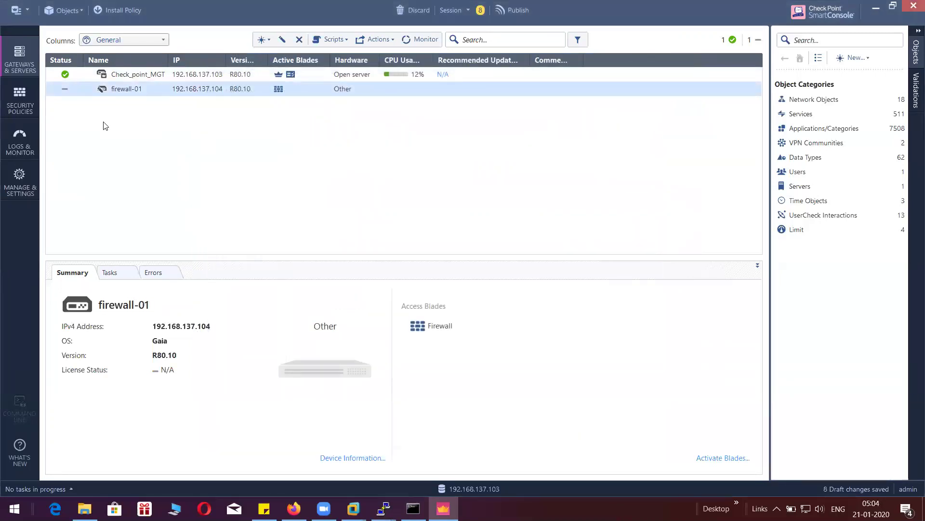
- Glance at the timing-out ping to 192.168.137.104, then go to Security Policies
left_click(413, 508)
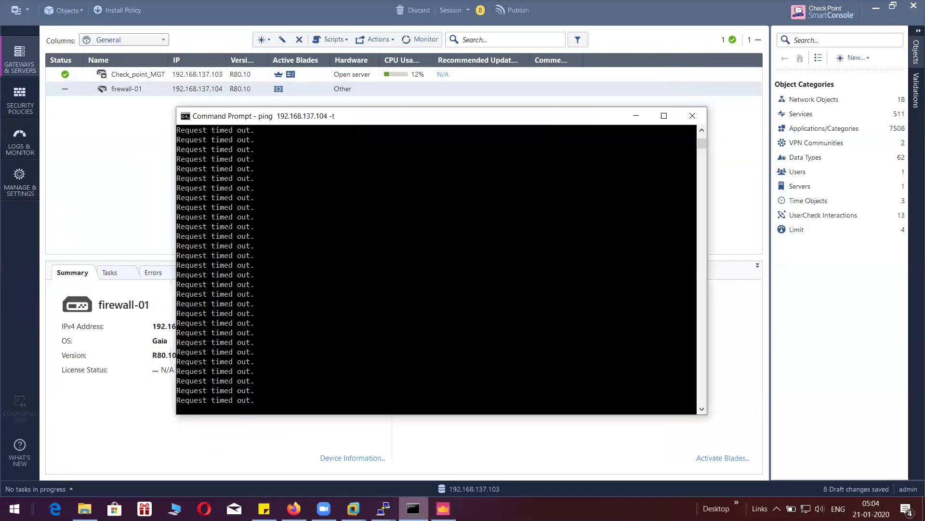
left_click(636, 118)
left_click(12, 100)
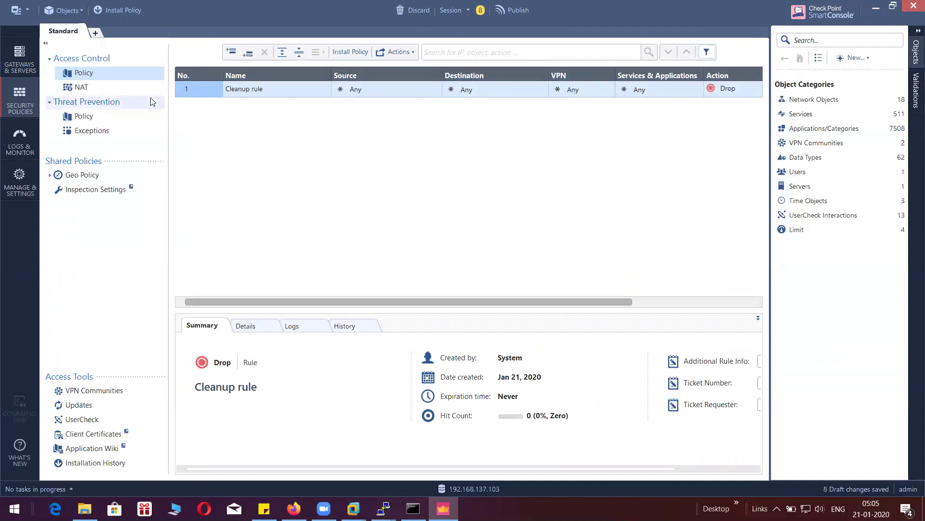
left_click(734, 89)
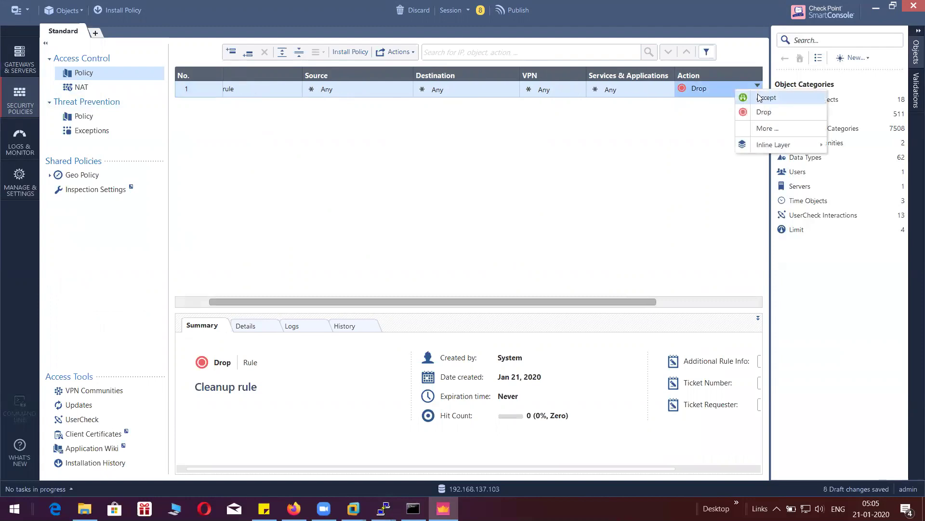
left_click(762, 97)
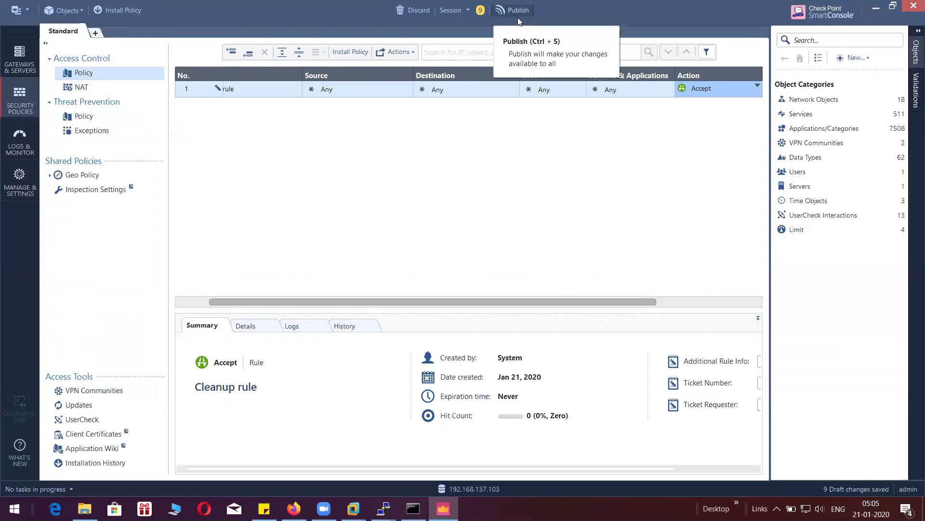
left_click(412, 54)
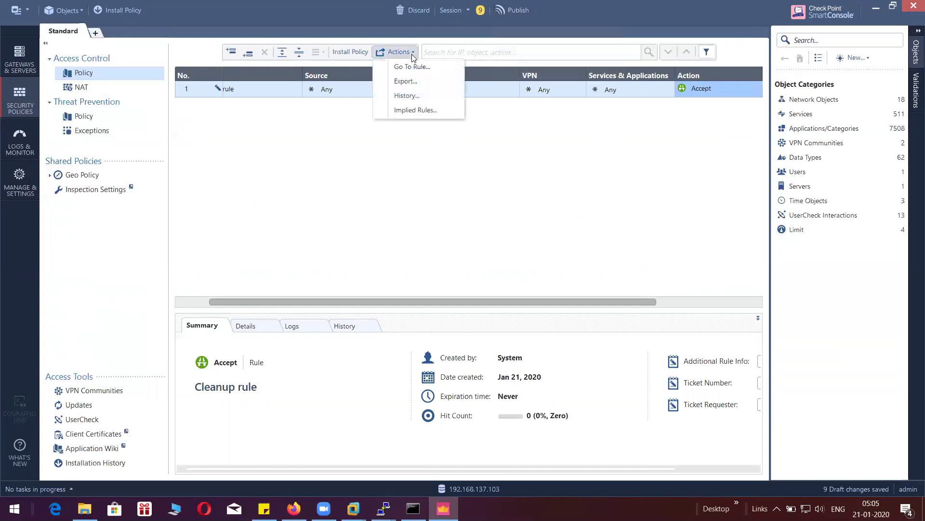
left_click(343, 132)
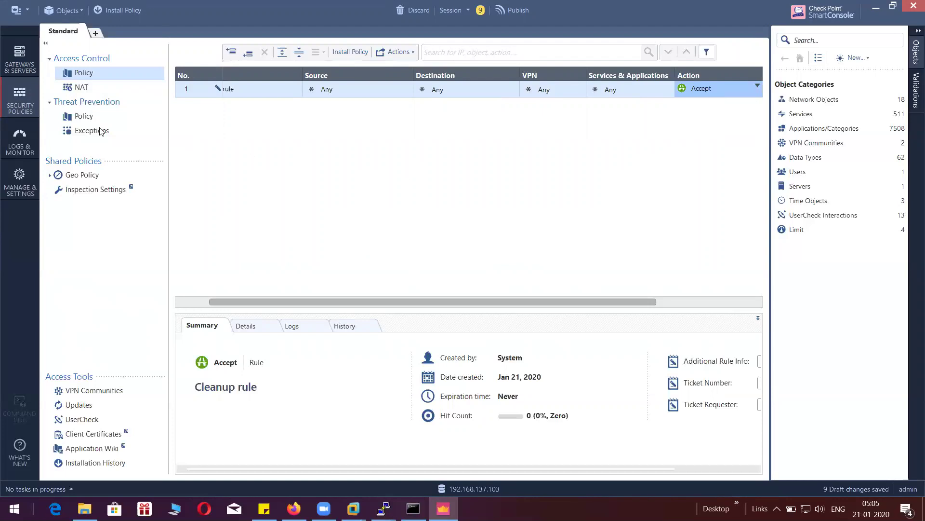
left_click(81, 91)
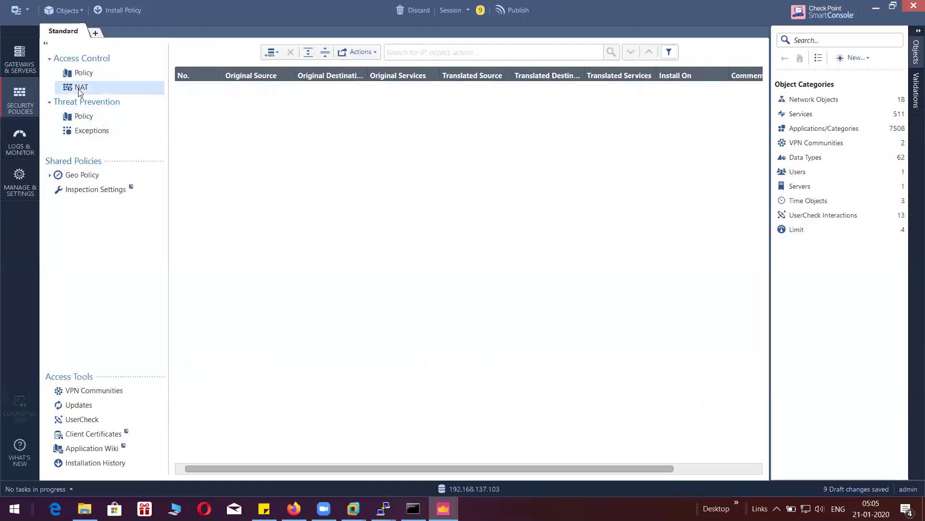
left_click(95, 73)
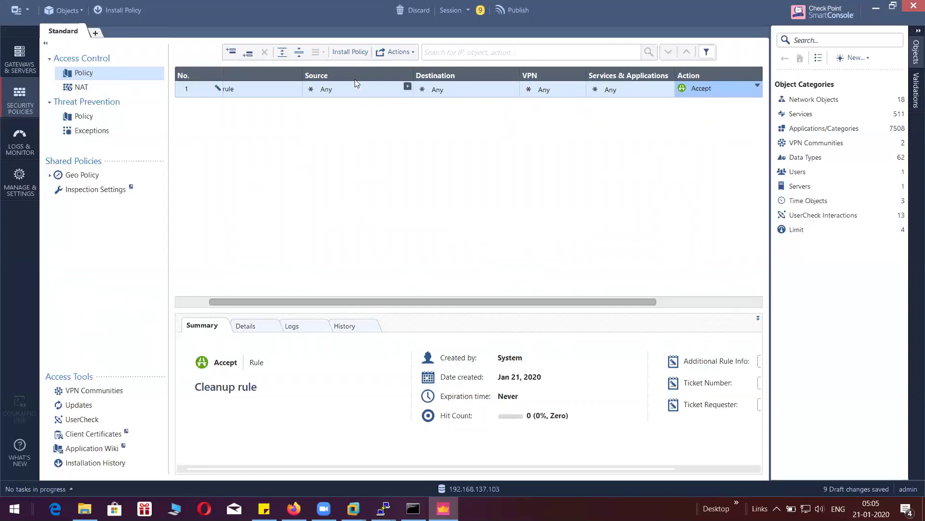
- Publish the 9 draft changes and install the Standard policy on firewall-01
left_click(352, 51)
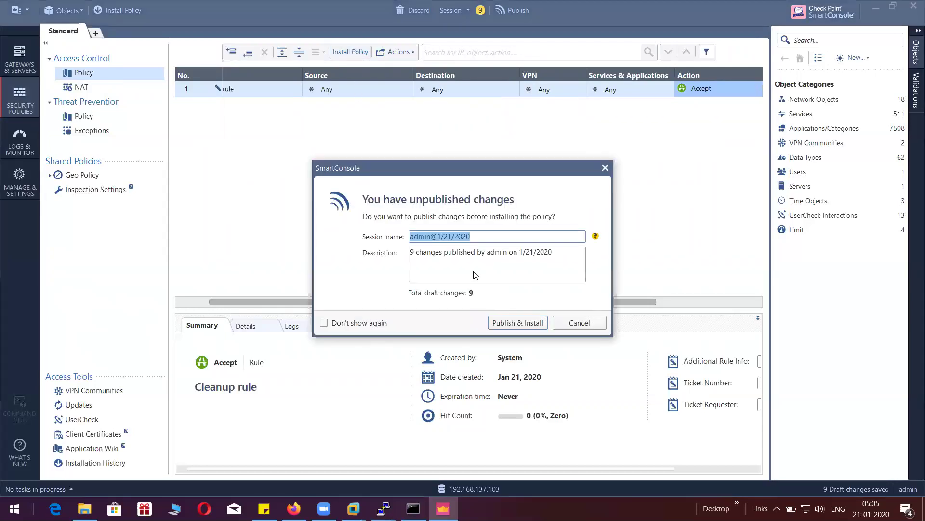
left_click(521, 326)
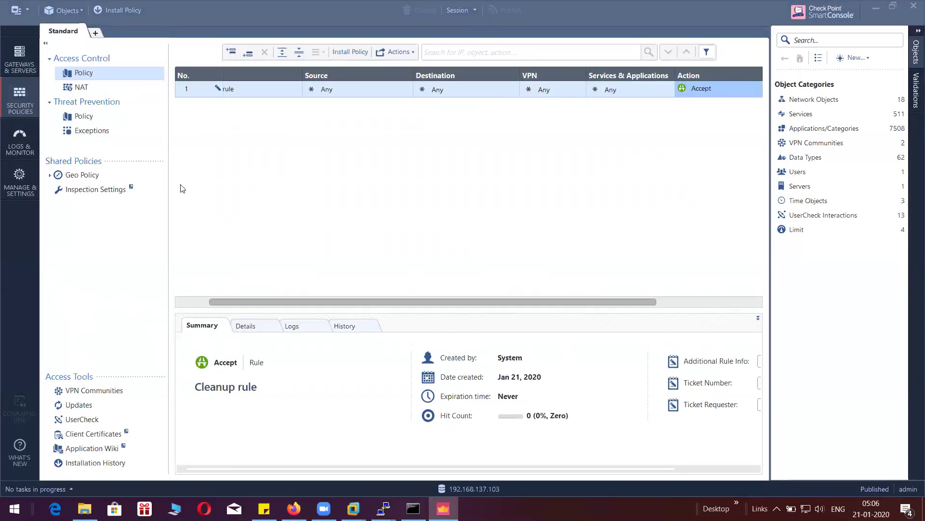
key("ctrl+shift+Return")
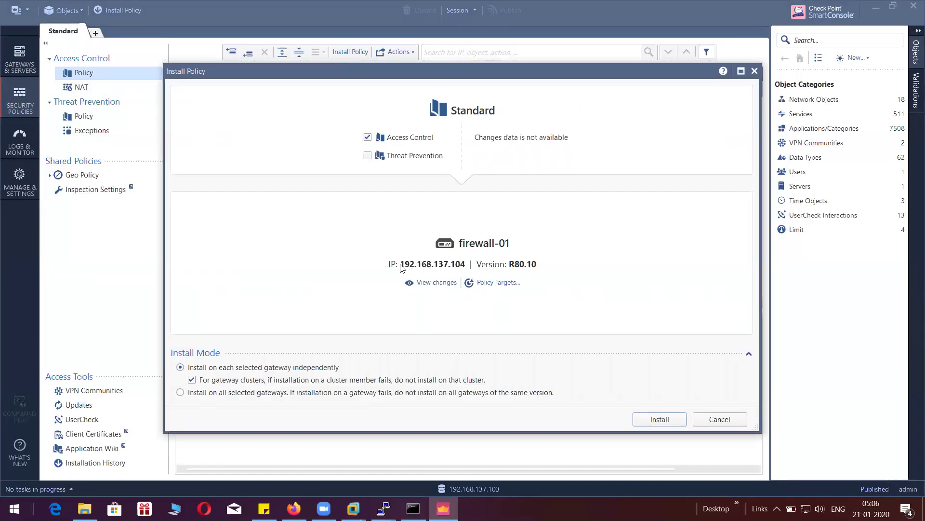
left_click(658, 419)
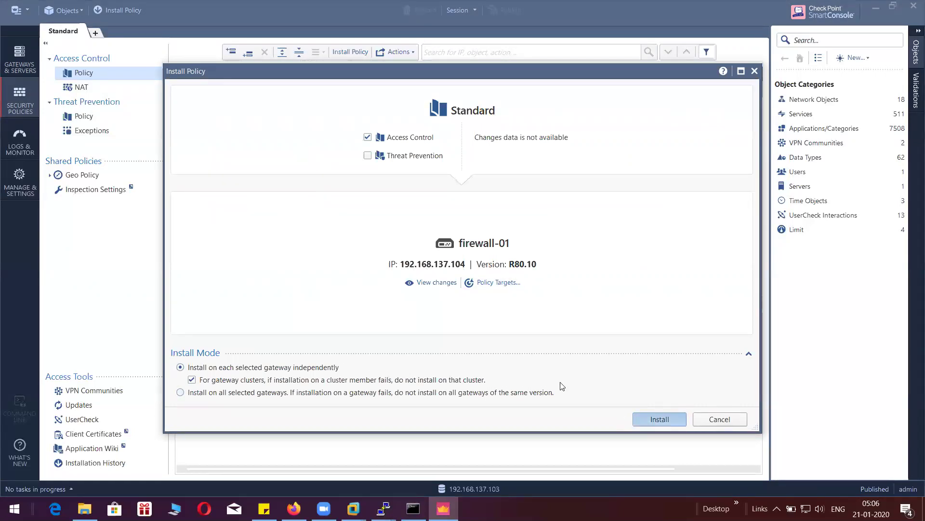
- Watch the ping to 192.168.137.104 still timing out, then open Recent Tasks showing the failed installation
left_click(414, 506)
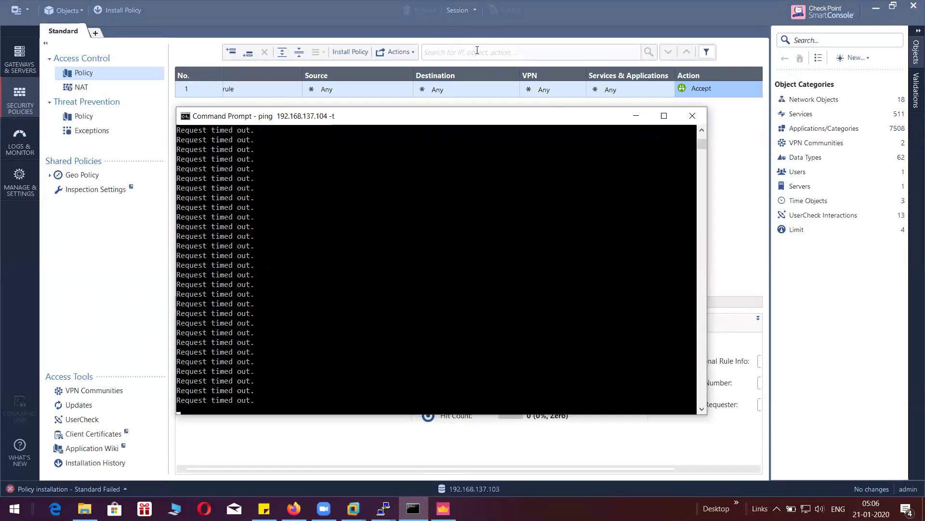
left_click(459, 201)
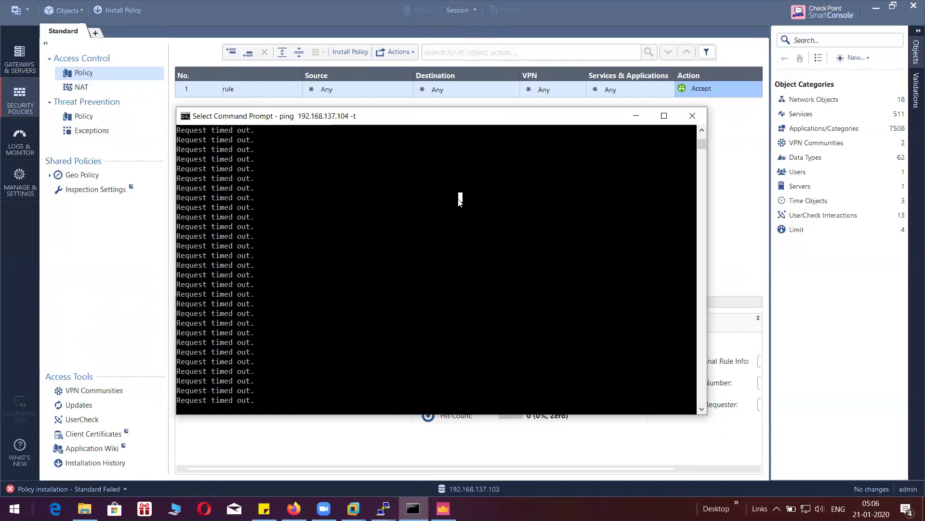
key("Escape")
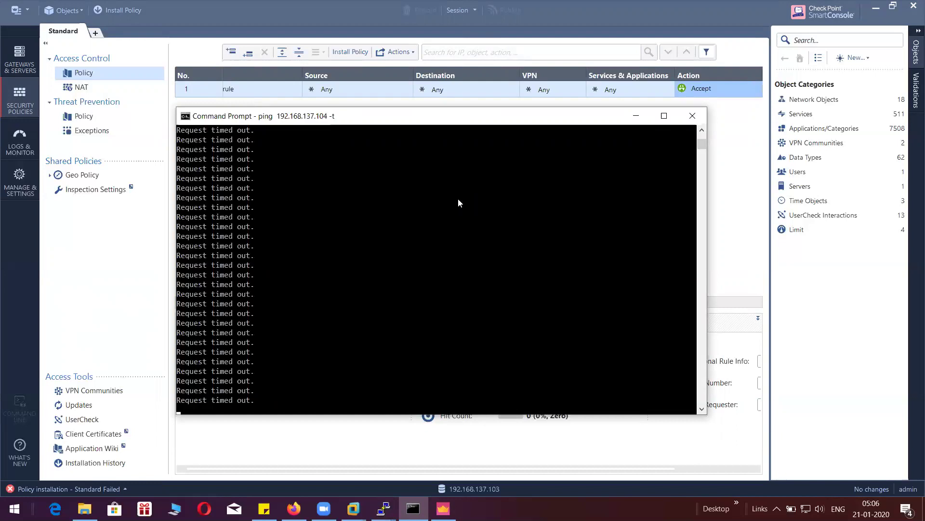
left_click(641, 115)
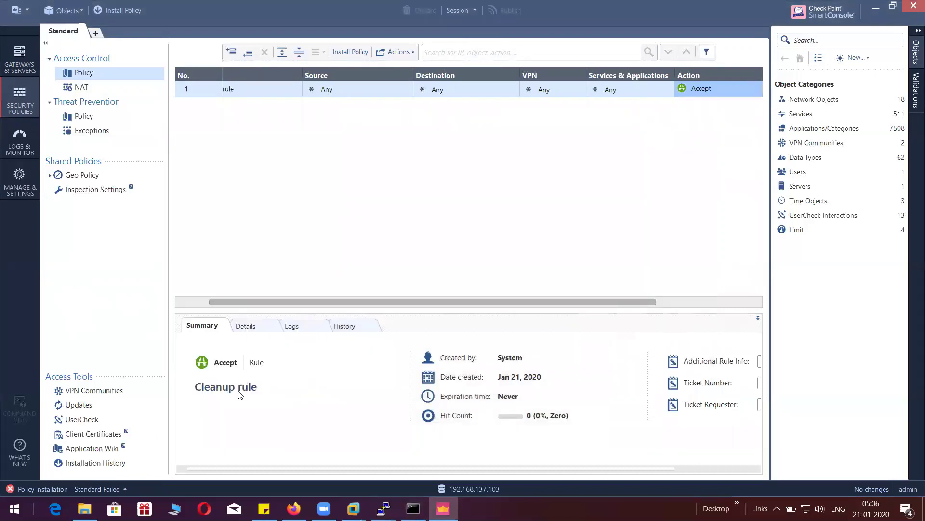
left_click(116, 487)
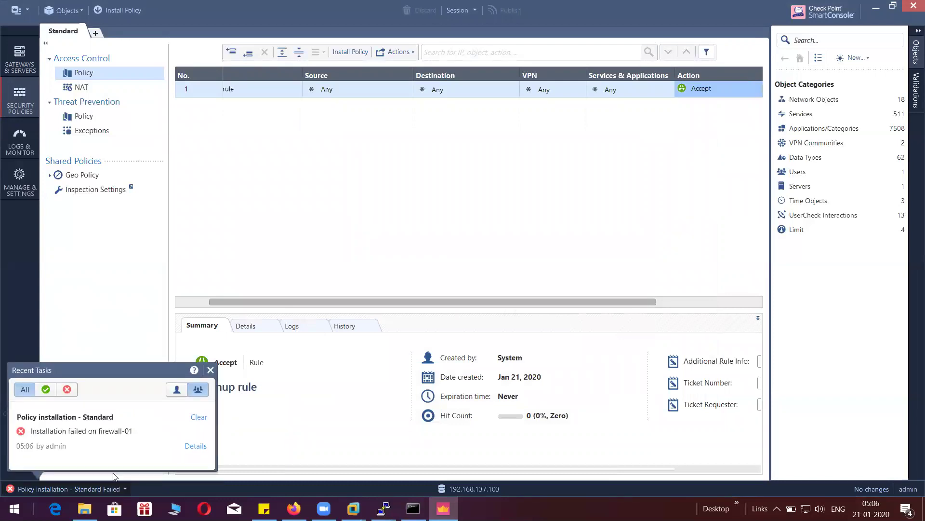
- Read why firewall-01 failed (only one interface for Anti-Spoofing), then reopen the Cleanup rule's destination
left_click(190, 446)
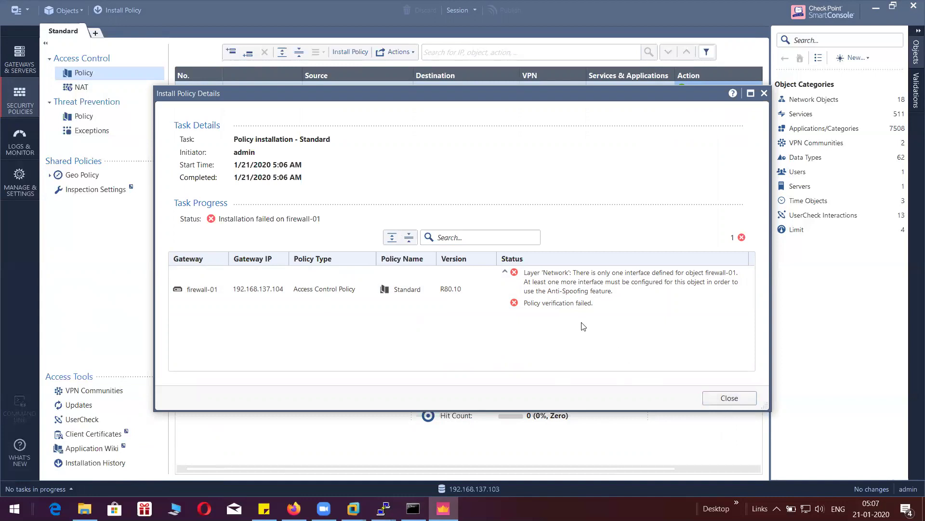
left_click(715, 399)
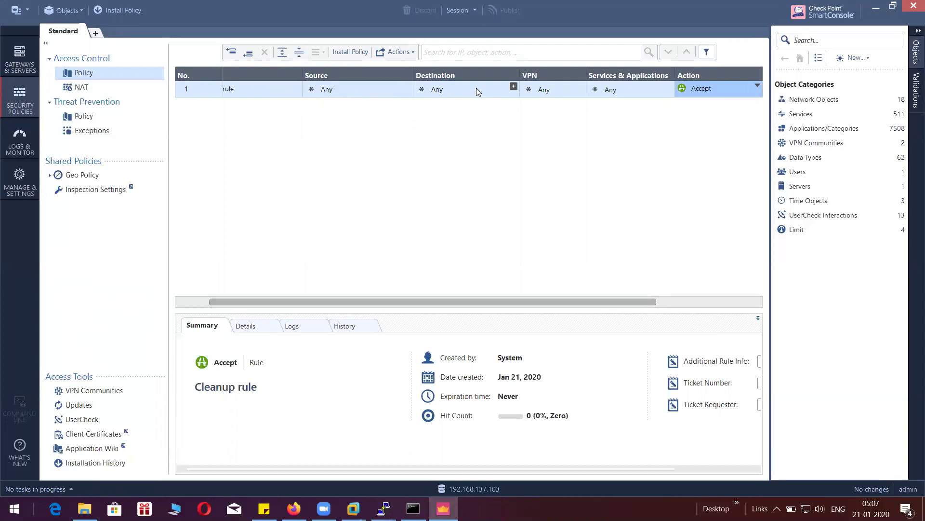
left_click(514, 88)
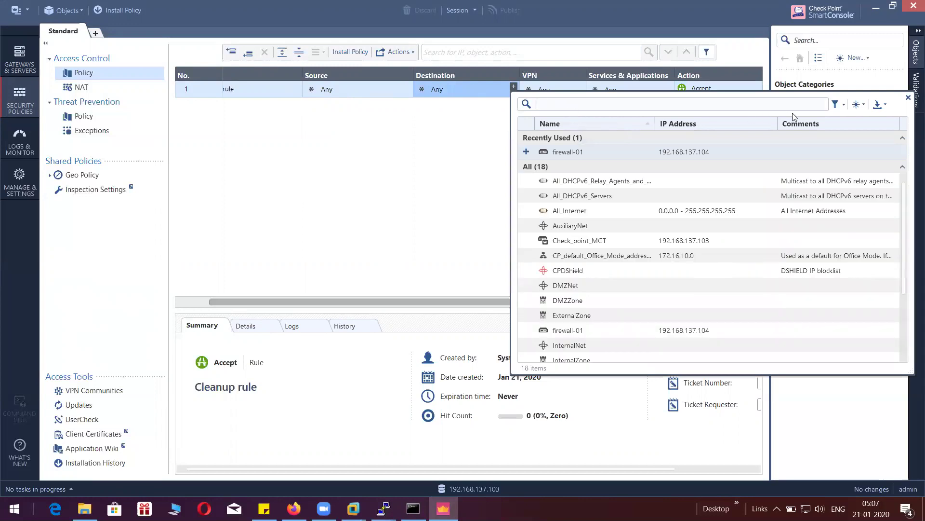
left_click(843, 106)
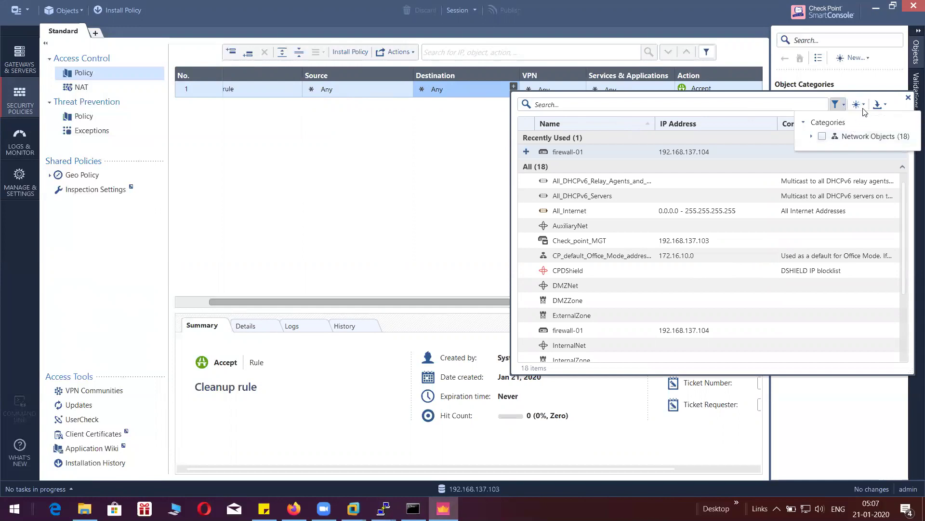
left_click(864, 106)
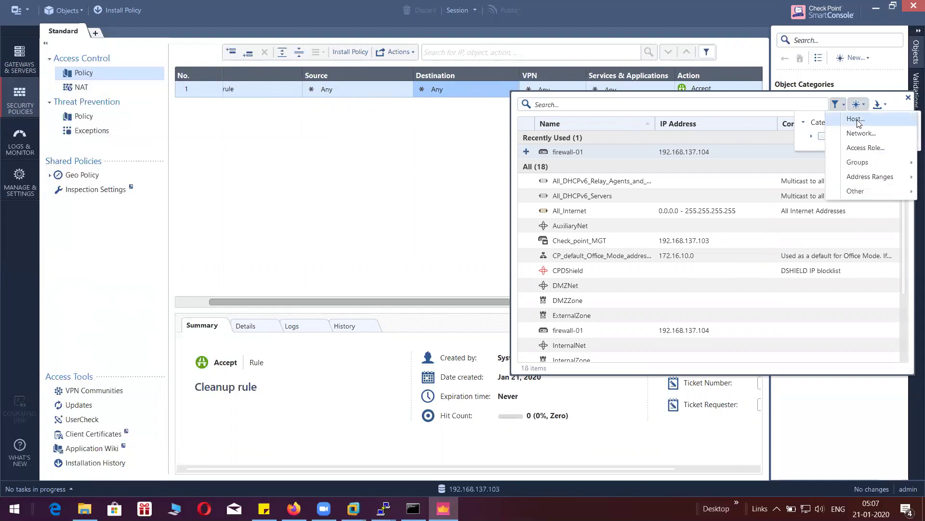
left_click(857, 121)
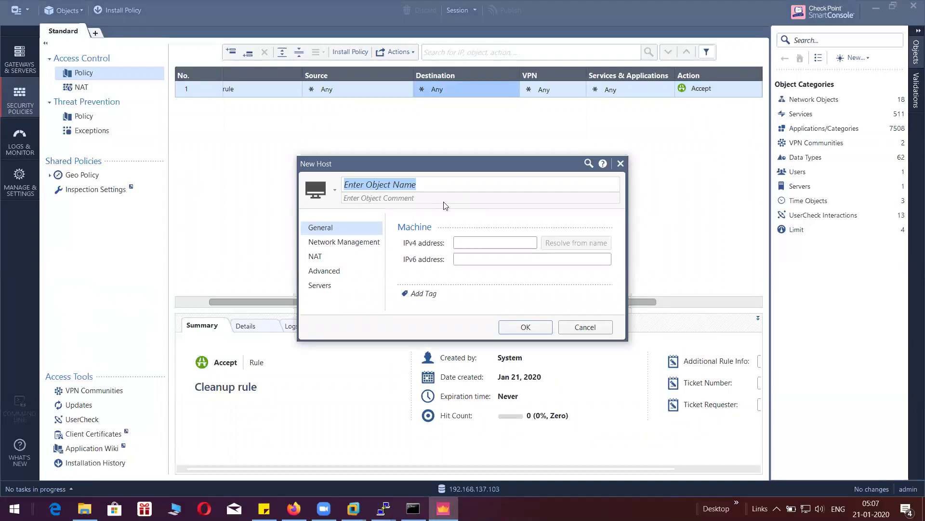
type("fi")
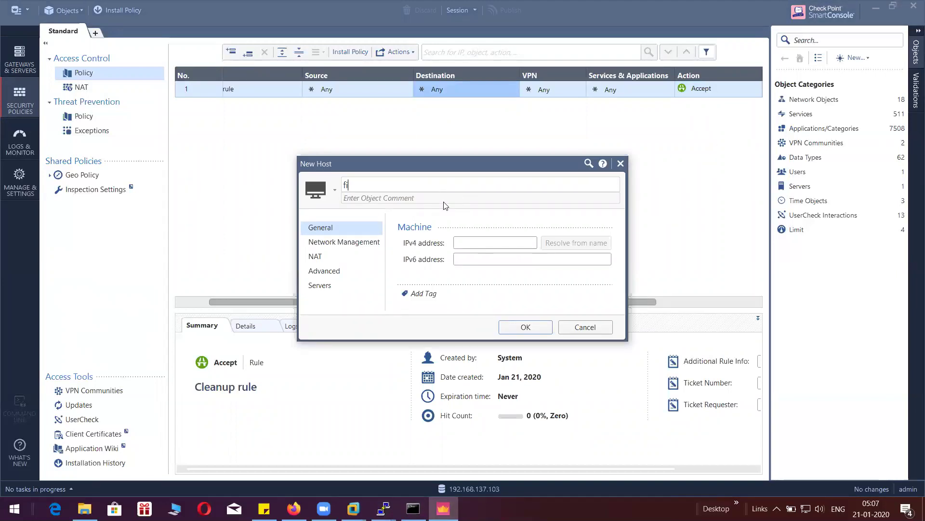
type("rewall")
left_click(467, 242)
type("192.168.1")
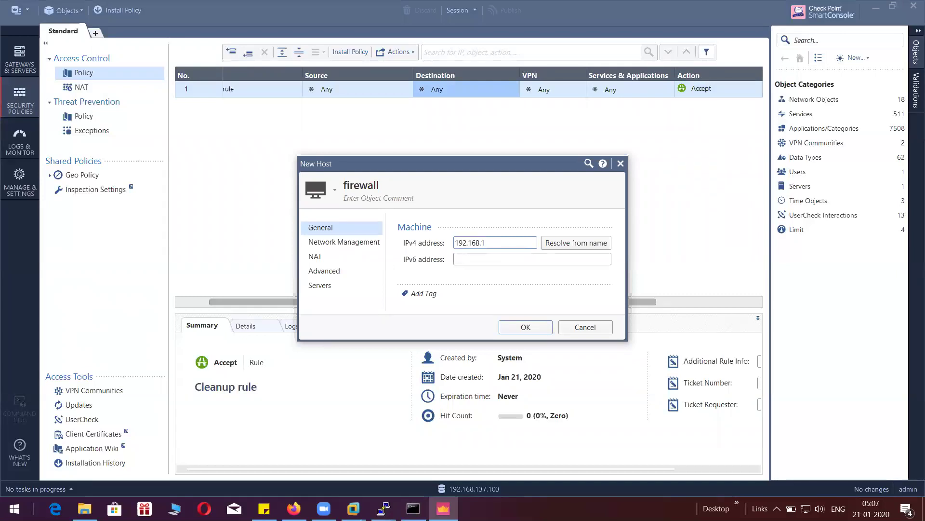
type("37.104")
left_click(517, 329)
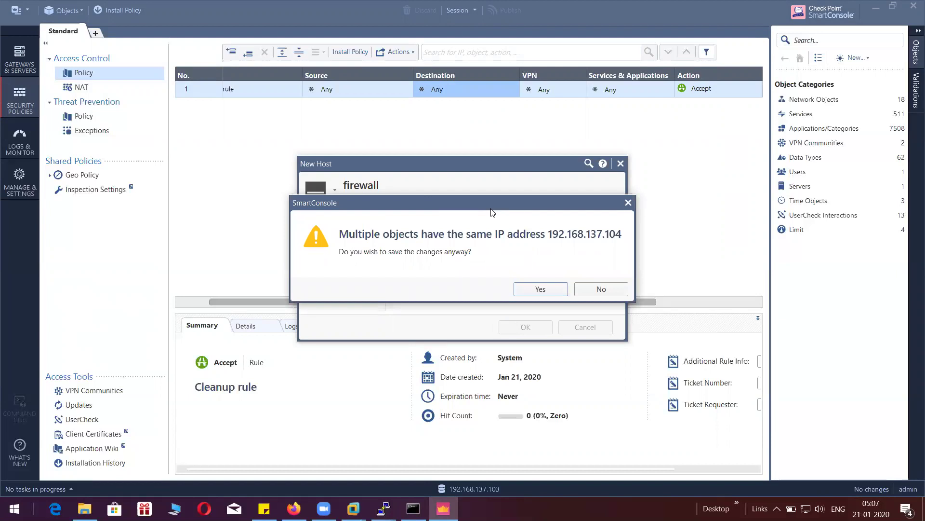
left_click(591, 289)
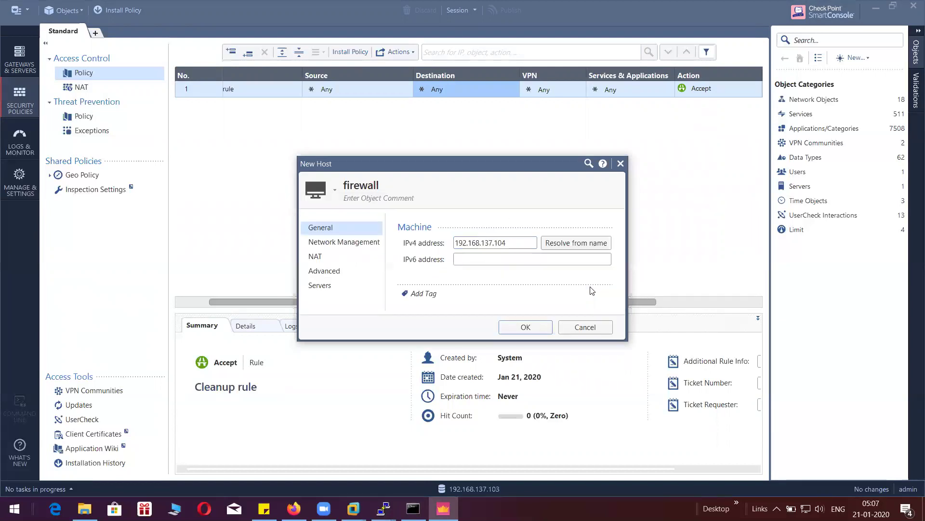
left_click(566, 327)
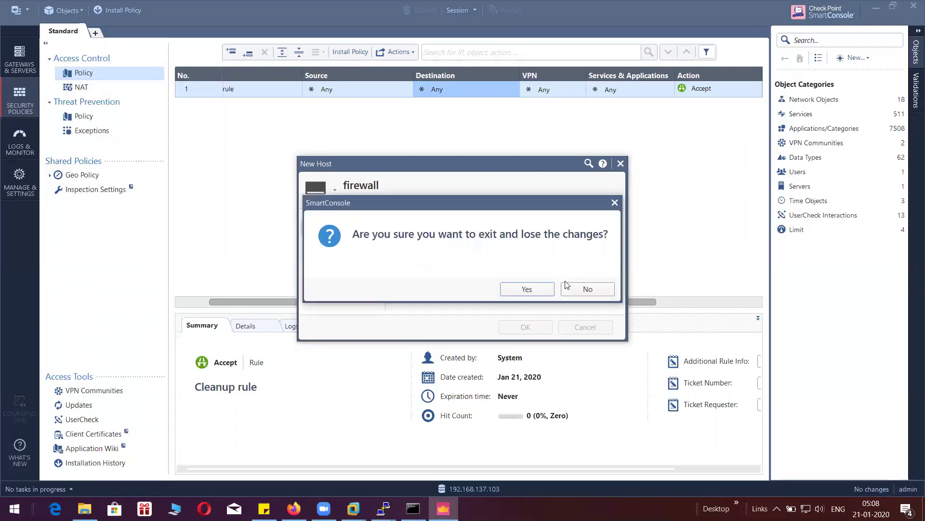
left_click(537, 289)
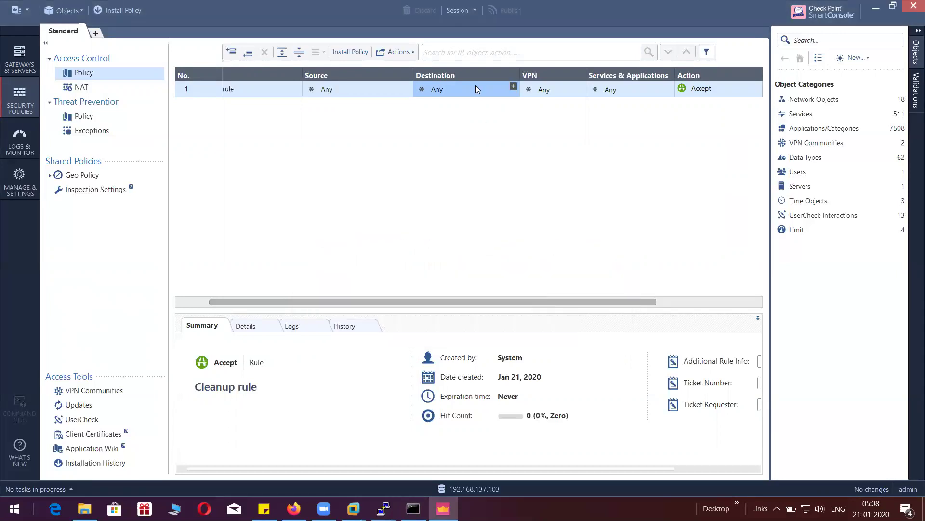
- Set the Cleanup rule's destination to firewall-01, then publish and install the Standard policy
left_click(513, 87)
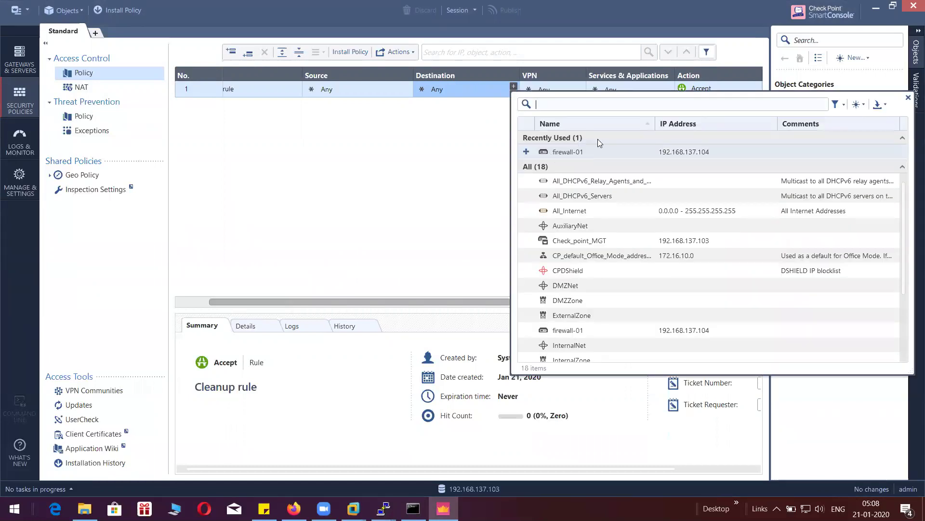
left_click(592, 150)
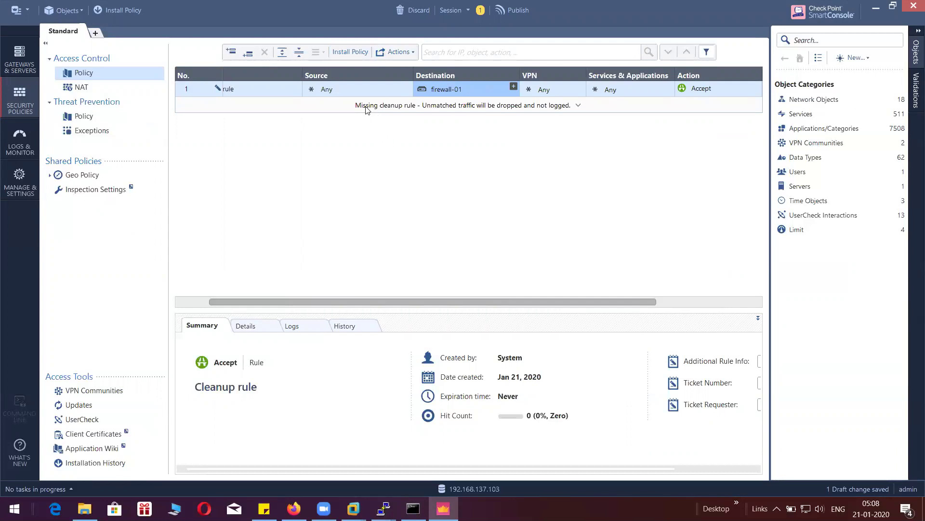
left_click(346, 55)
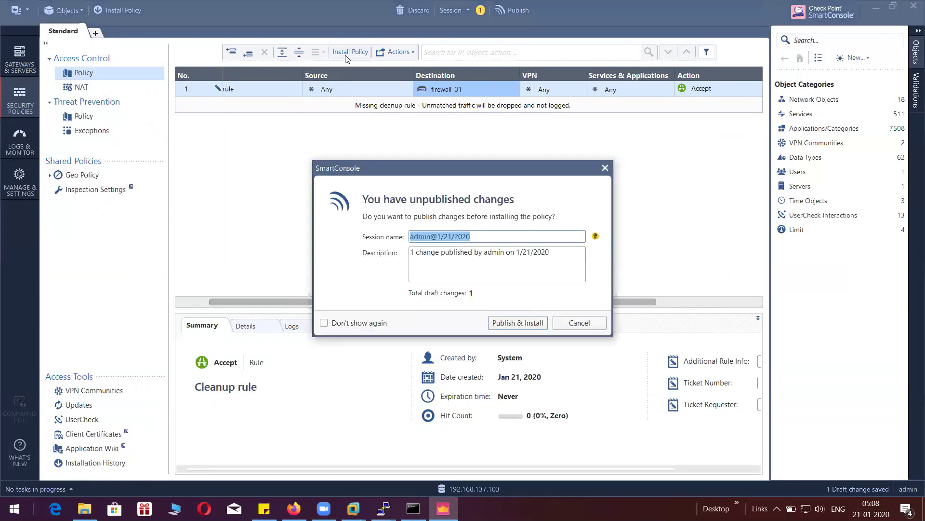
left_click(536, 323)
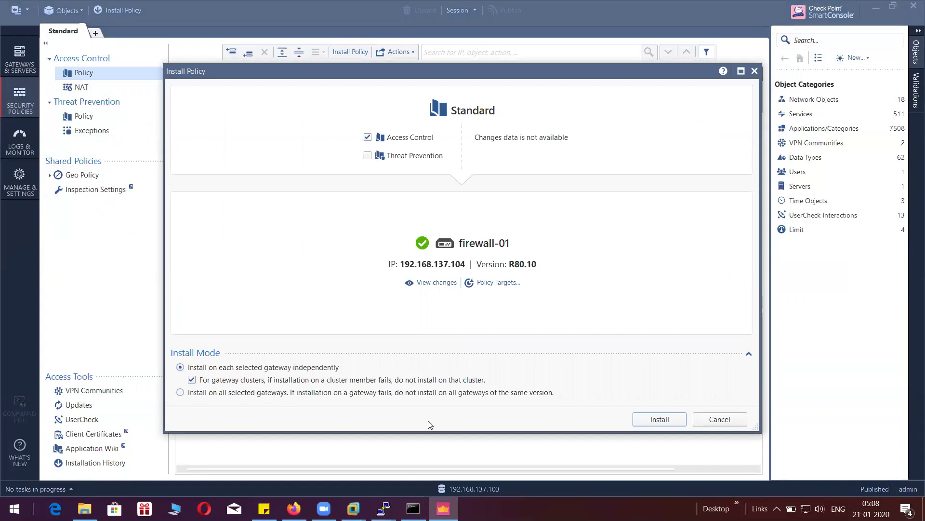
left_click(658, 420)
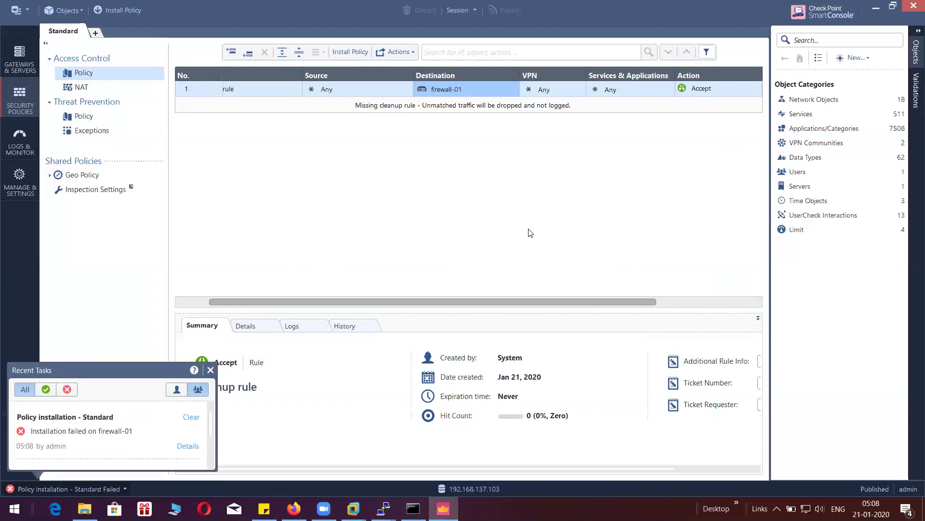
- Check the firewall-01 result in the installation details, citing only one interface for Anti-Spoofing
left_click(186, 447)
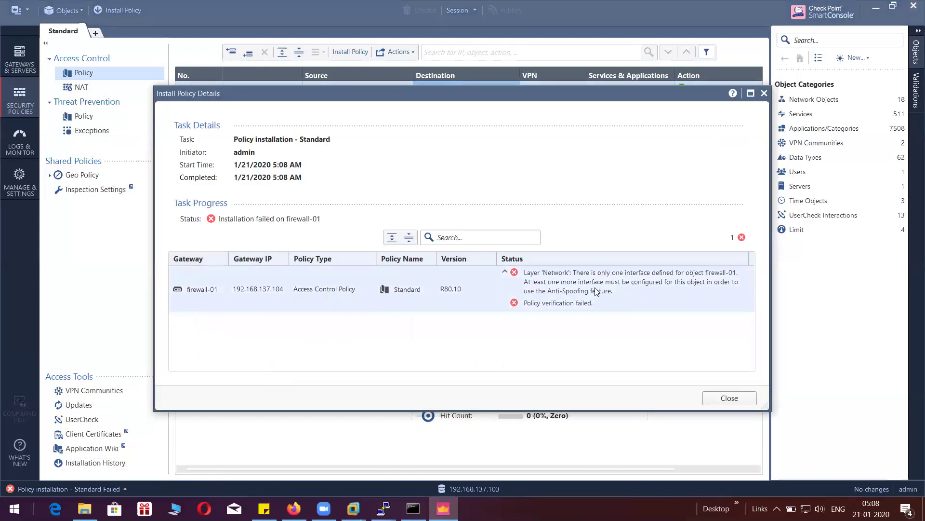
left_click(708, 278)
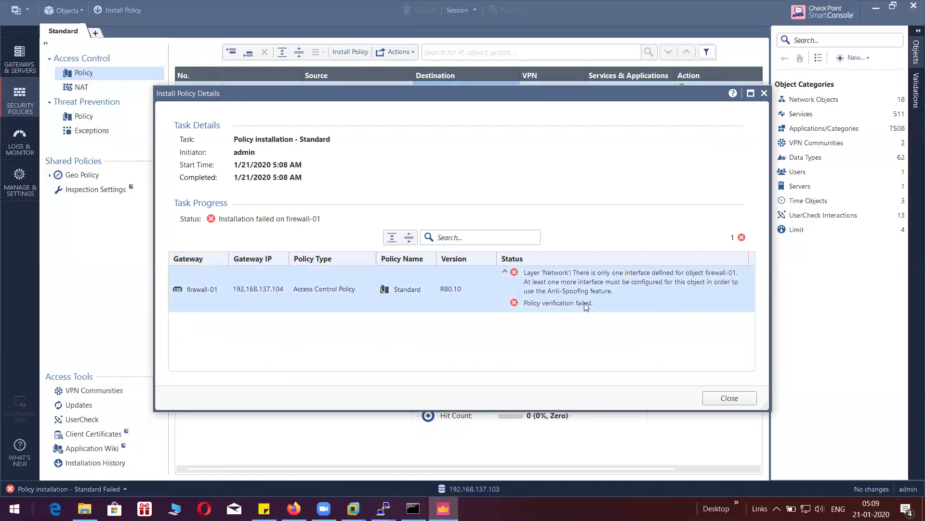
left_click(716, 400)
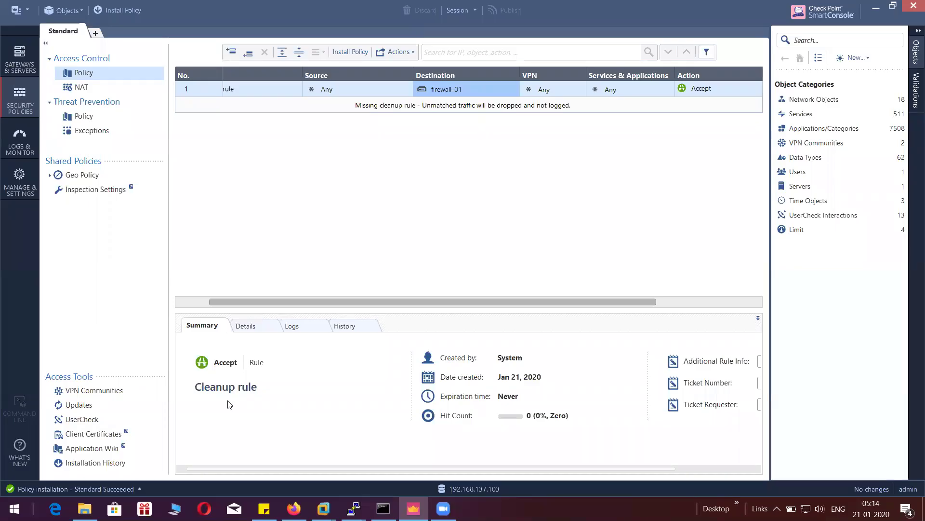
- List all recent tasks and reopen the earlier failed firewall-01 installation's details
left_click(137, 489)
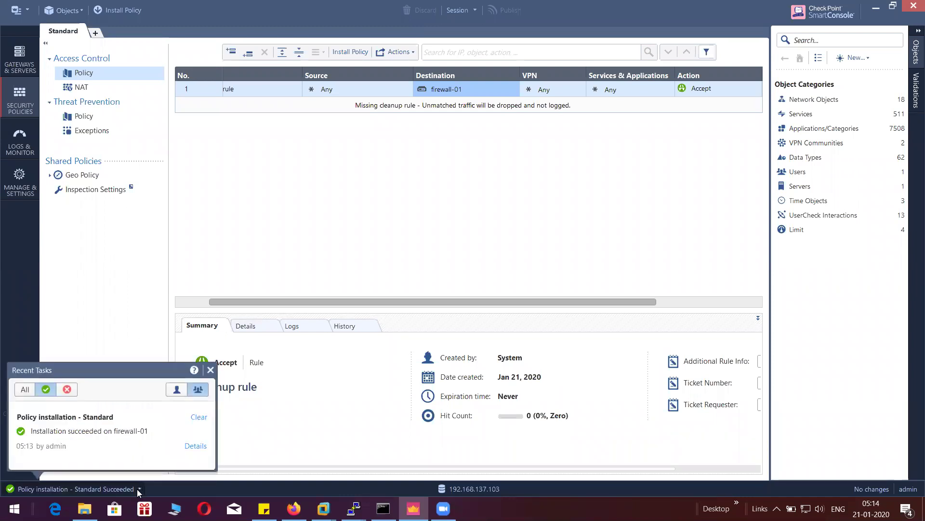
left_click(24, 392)
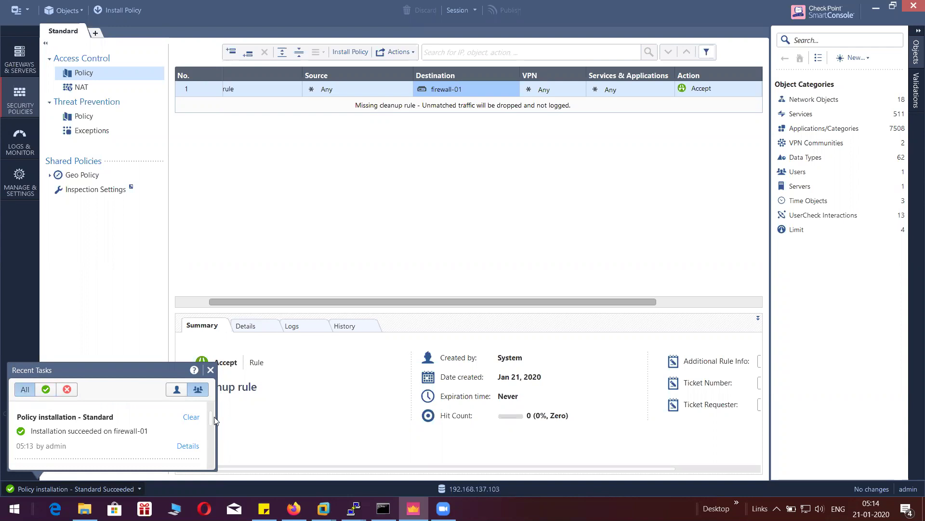
left_click_drag(211, 415, 207, 430)
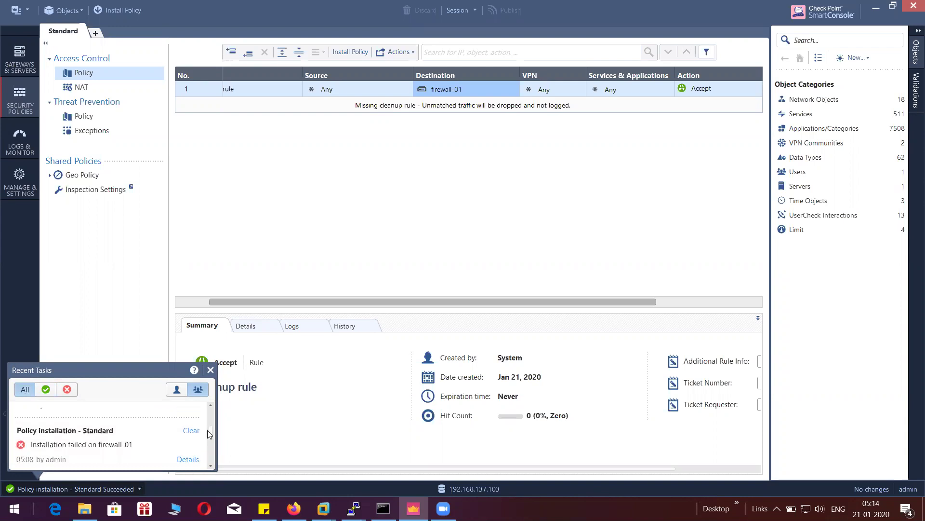
left_click(188, 460)
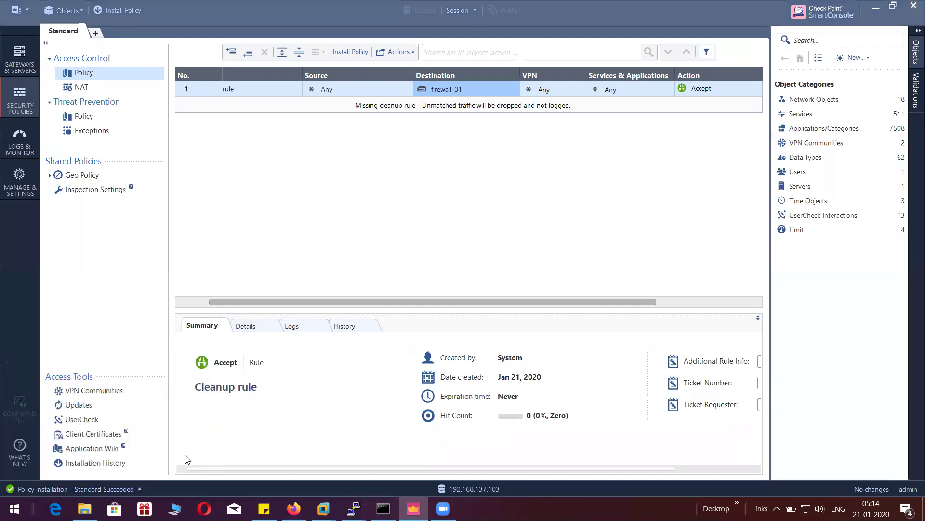
left_click(600, 307)
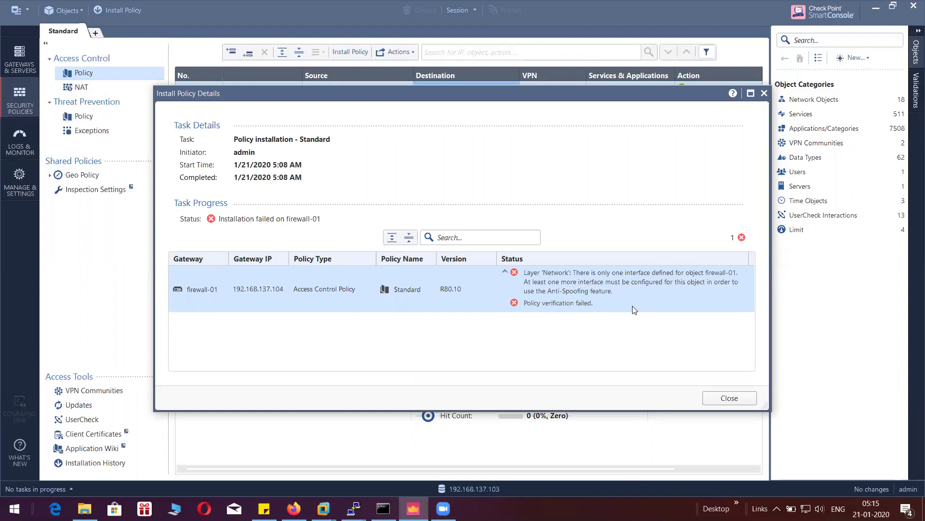
- Inspect firewall-01's eth0 and eth1 interfaces in Network Management without saving, then return to Security Policies
left_click(713, 398)
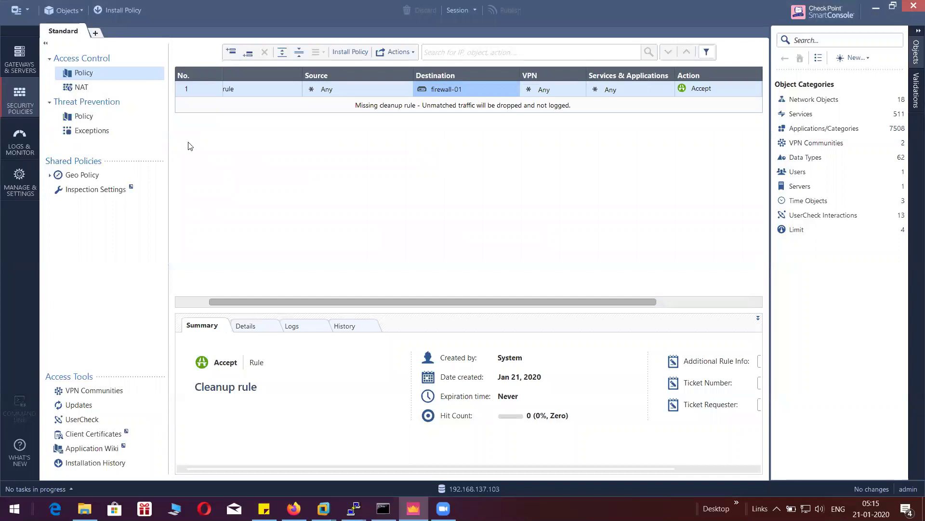
left_click(26, 69)
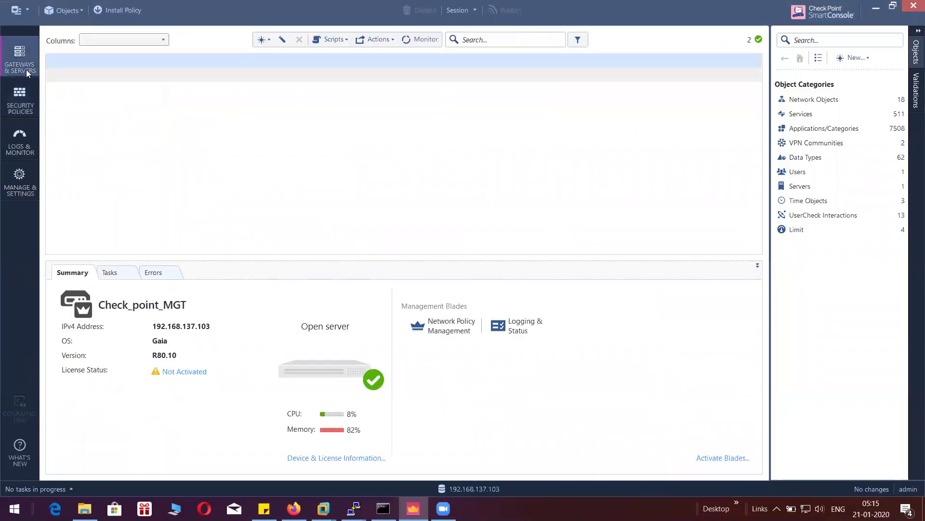
left_click(149, 93)
double_click(149, 94)
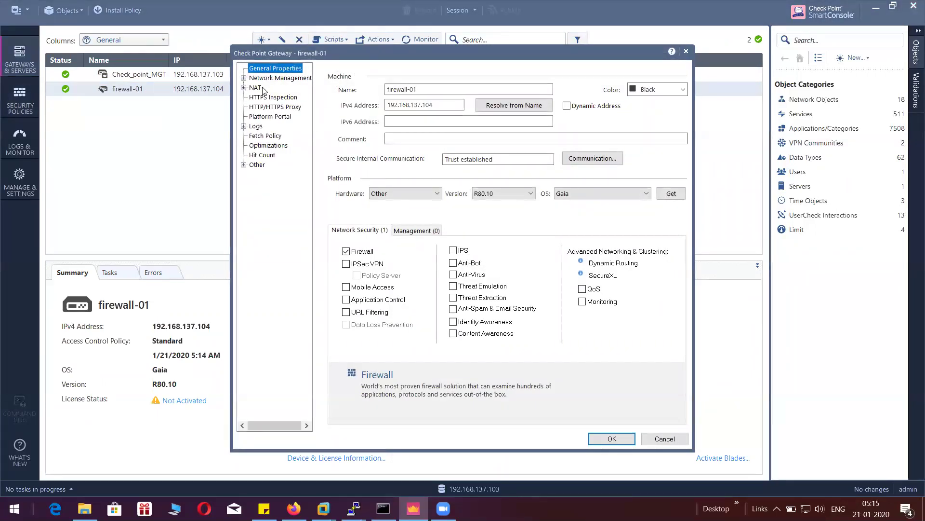
left_click(279, 78)
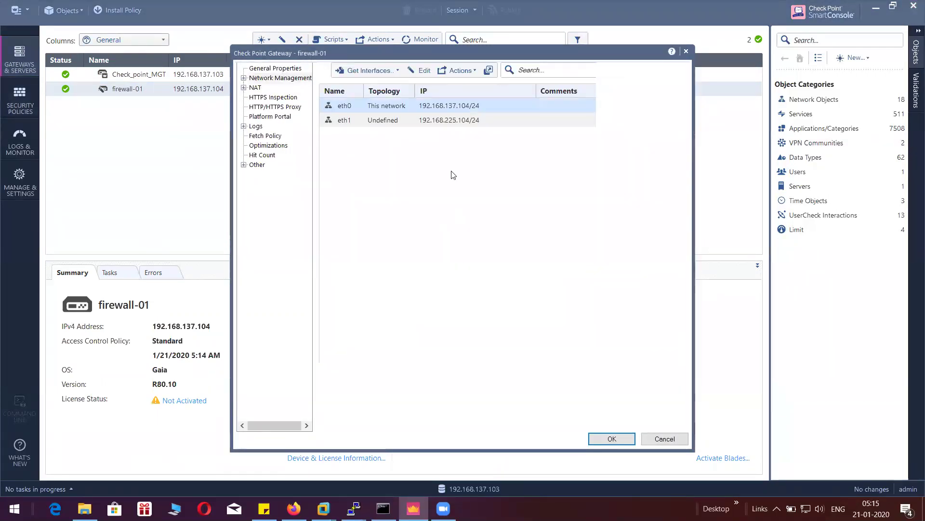
left_click(470, 72)
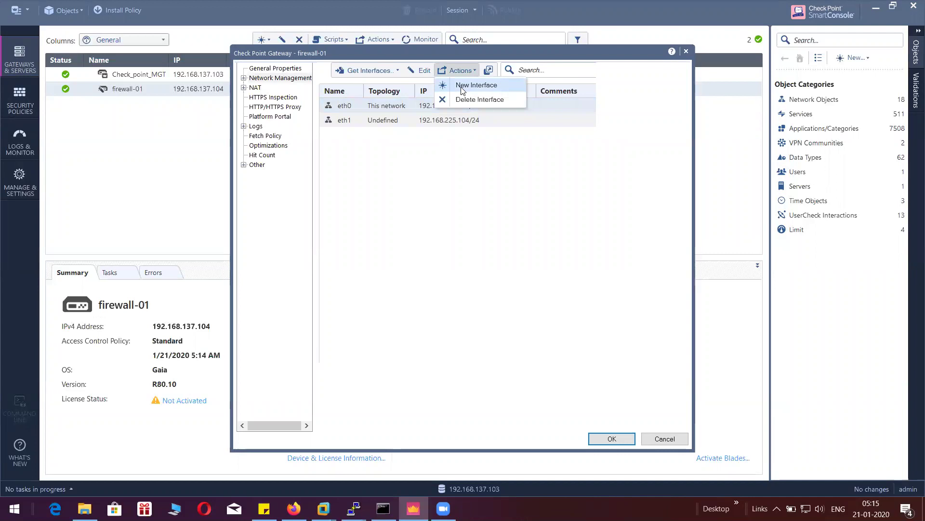
left_click(374, 174)
left_click(355, 123)
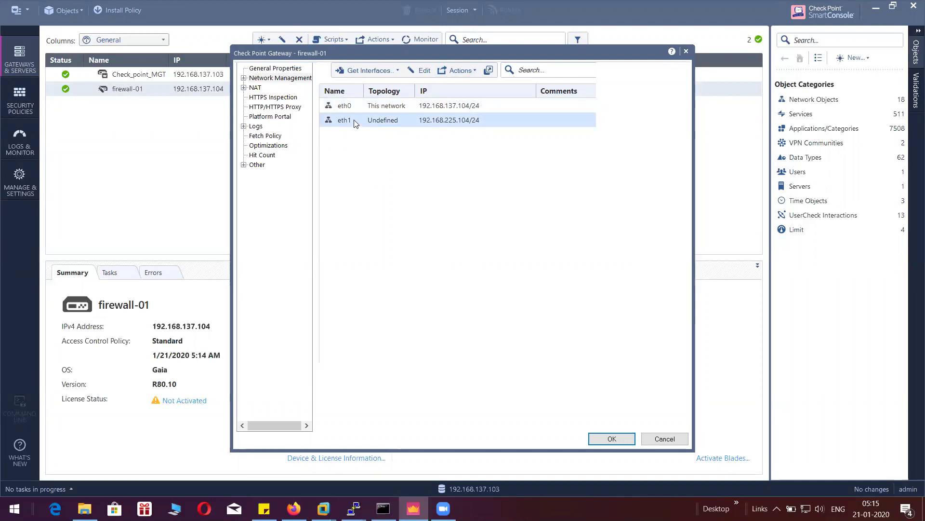
left_click(686, 52)
left_click(20, 99)
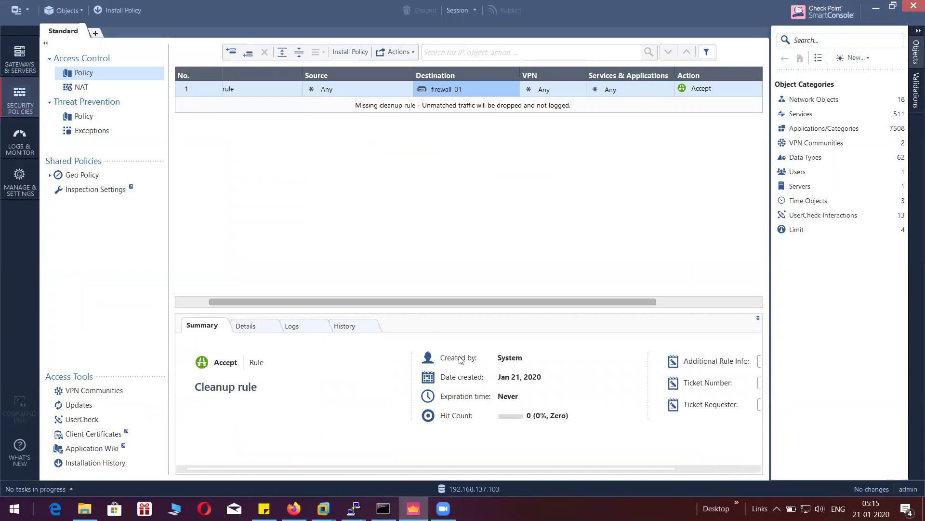
- Confirm 192.168.137.104 replies, then stop the ping: 283 sent, 107 received, 62% loss
left_click(384, 509)
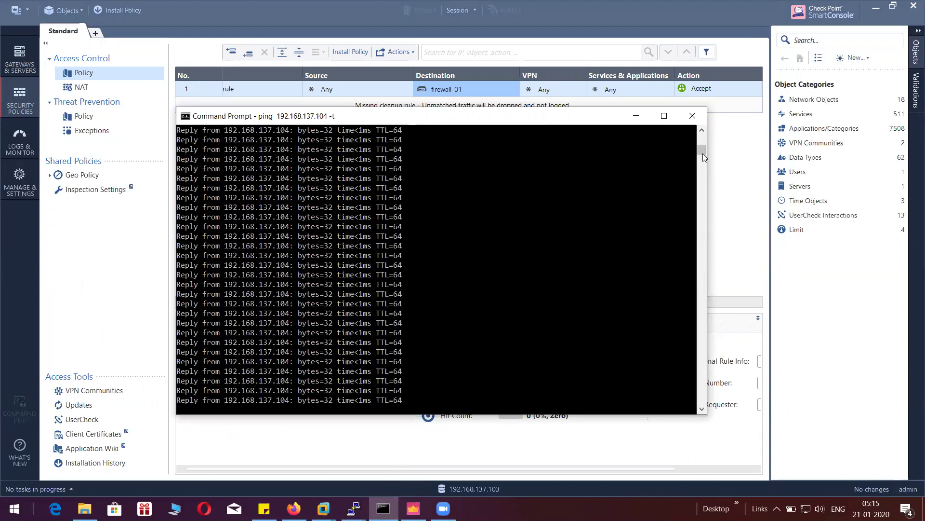
left_click_drag(703, 152, 701, 151)
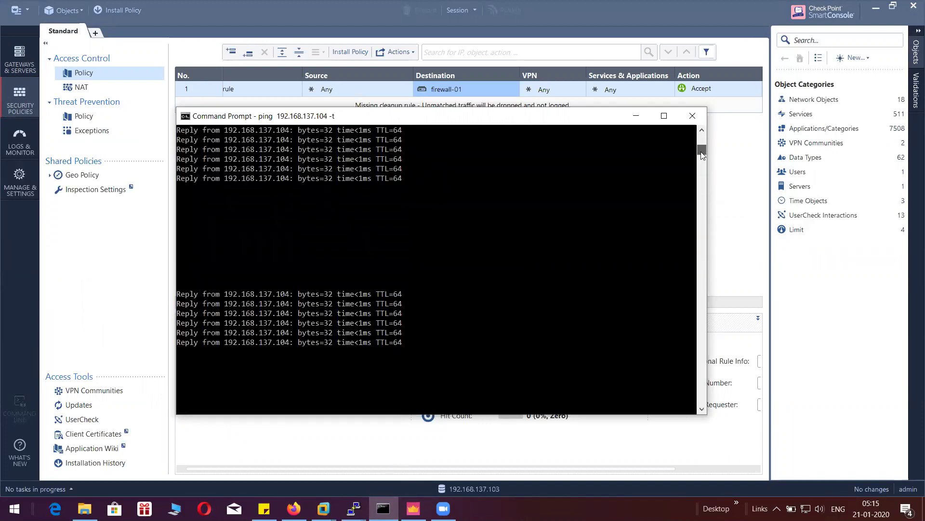
left_click(426, 274)
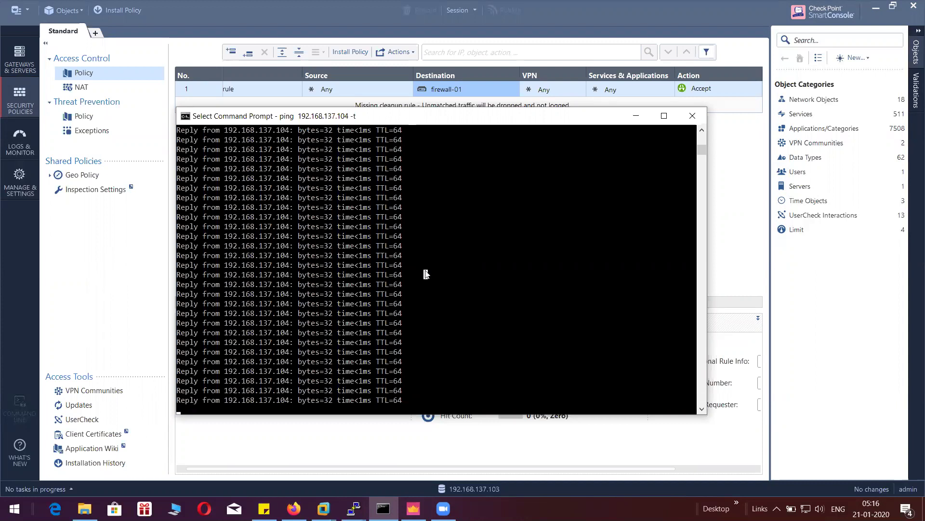
key("Escape")
key("ctrl+c")
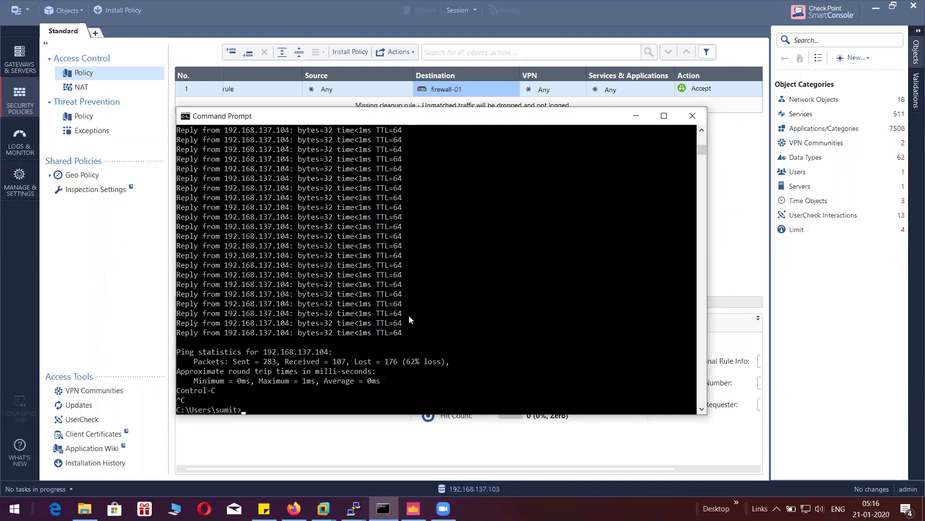